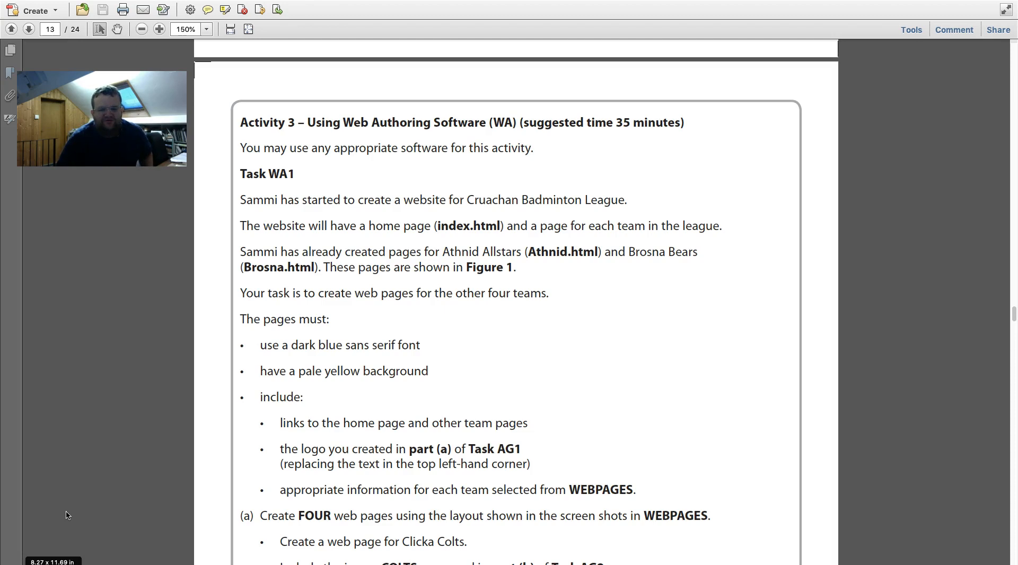
- Scroll through the Task WA1 requirements in the Acrobat brief
{"action": "scroll", "coordinate": [67, 515], "scroll_direction": "up", "scroll_amount": 10}
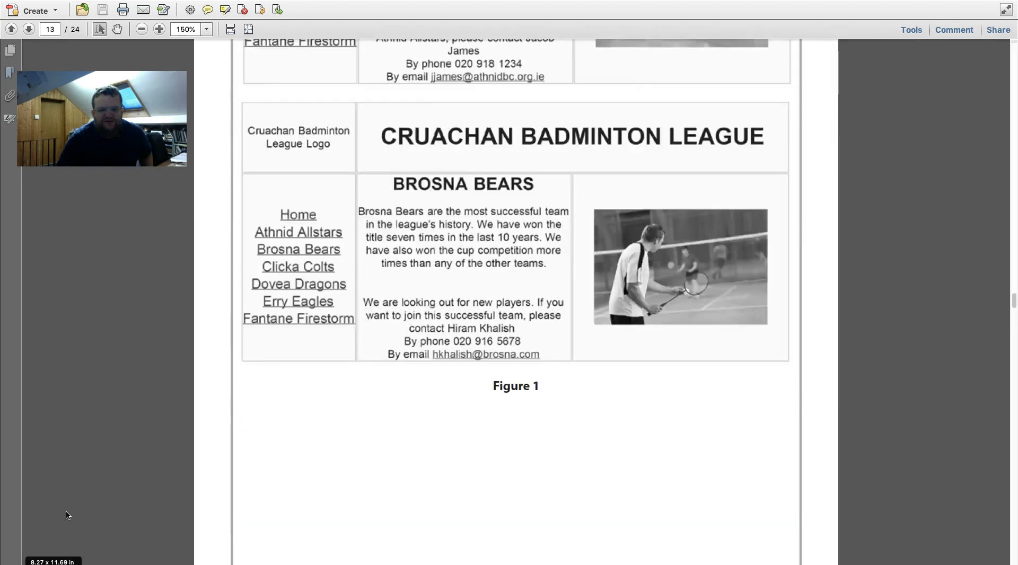
{"action": "scroll", "coordinate": [66, 515], "scroll_direction": "up", "scroll_amount": 2}
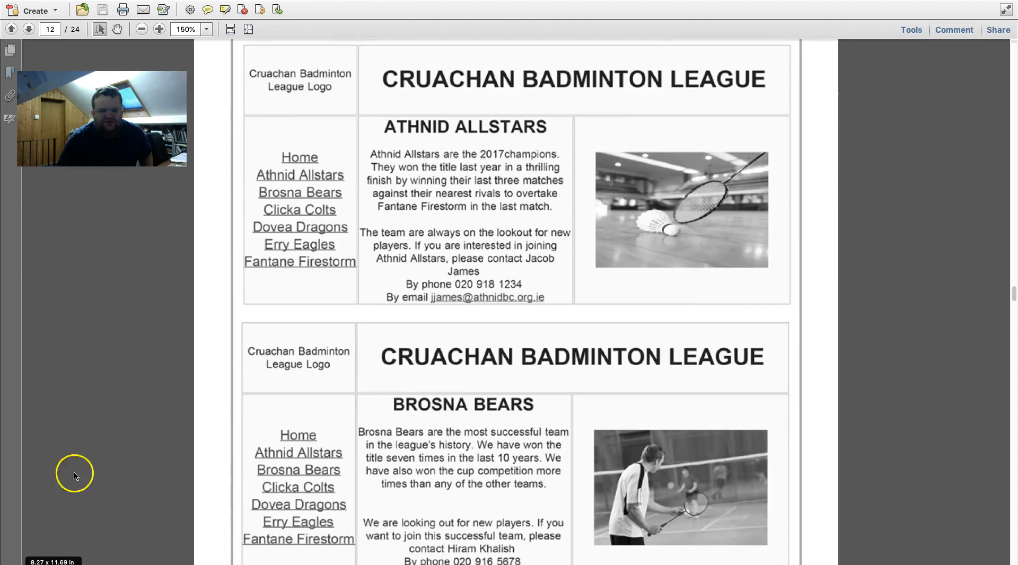
{"action": "scroll", "coordinate": [181, 264], "scroll_direction": "down", "scroll_amount": 4}
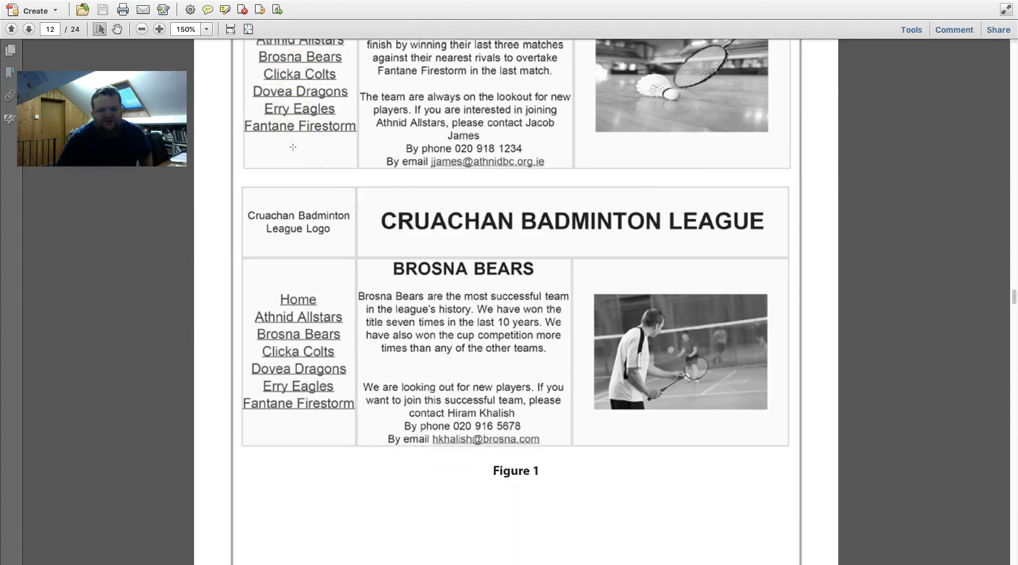
{"action": "scroll", "coordinate": [293, 147], "scroll_direction": "up", "scroll_amount": 5}
{"action": "scroll", "coordinate": [293, 147], "scroll_direction": "up", "scroll_amount": 7}
{"action": "scroll", "coordinate": [293, 147], "scroll_direction": "down", "scroll_amount": 6}
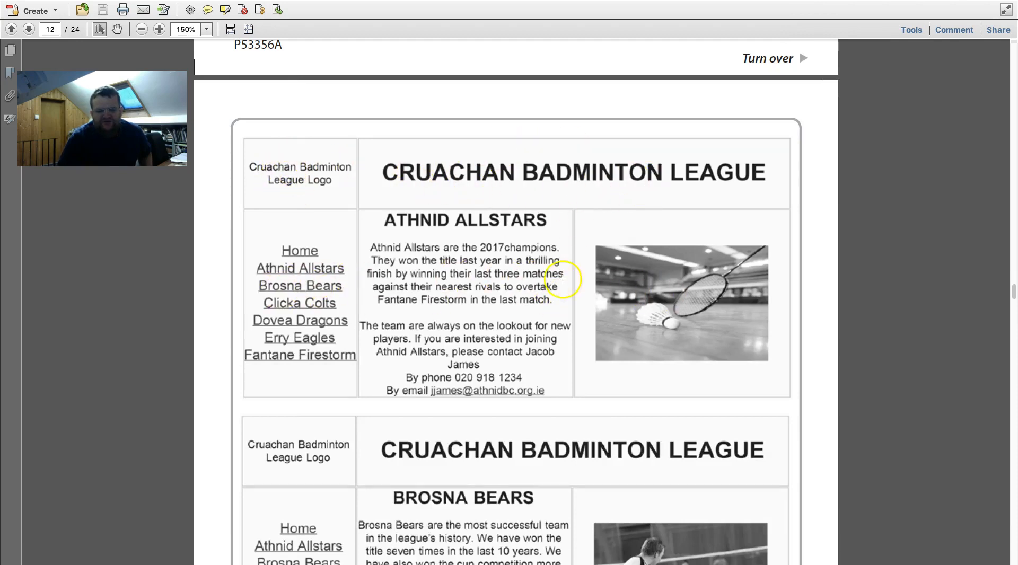
{"action": "scroll", "coordinate": [444, 301], "scroll_direction": "down", "scroll_amount": 5}
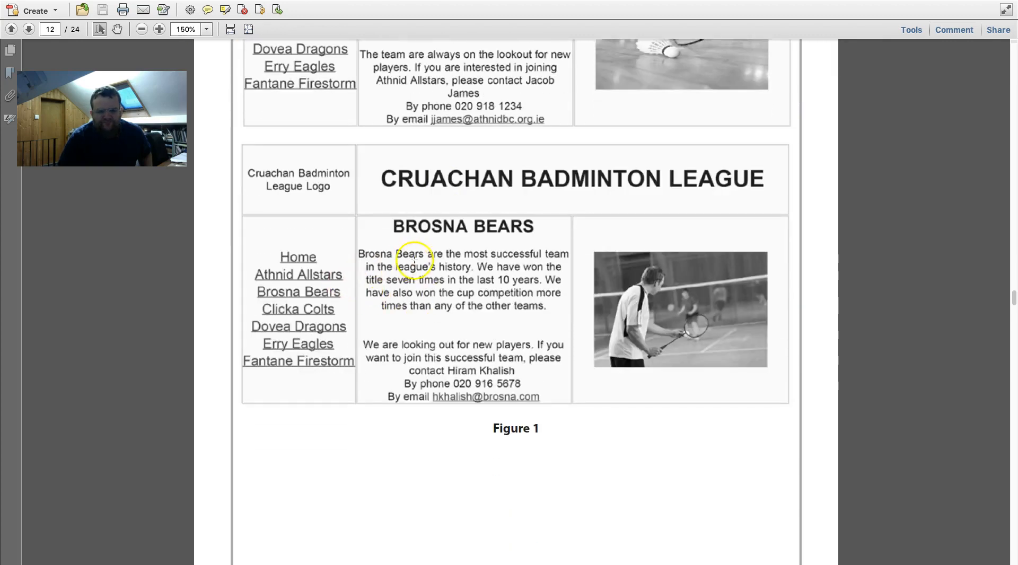
{"action": "scroll", "coordinate": [410, 277], "scroll_direction": "down", "scroll_amount": 1}
{"action": "scroll", "coordinate": [410, 276], "scroll_direction": "down", "scroll_amount": 11}
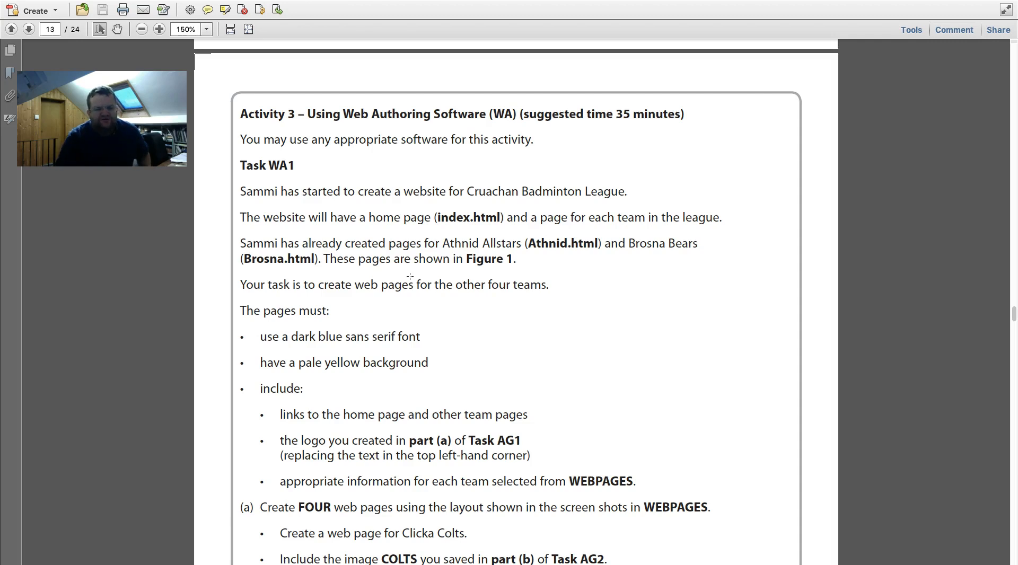
{"action": "scroll", "coordinate": [410, 276], "scroll_direction": "down", "scroll_amount": 2}
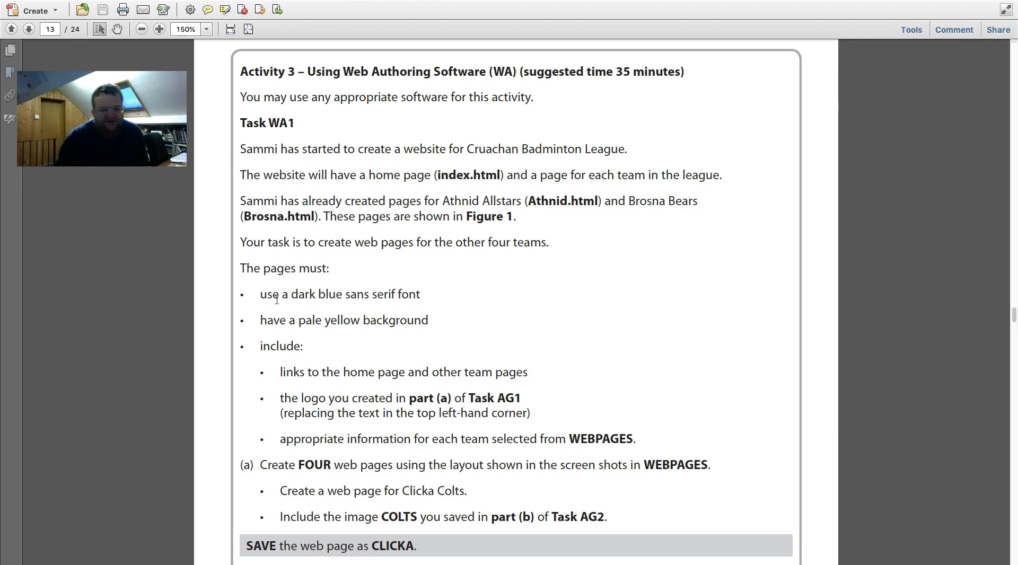
- Finish reviewing the brief and switch to the desktop showing the IMAGES folder
{"action": "left_click", "coordinate": [302, 326]}
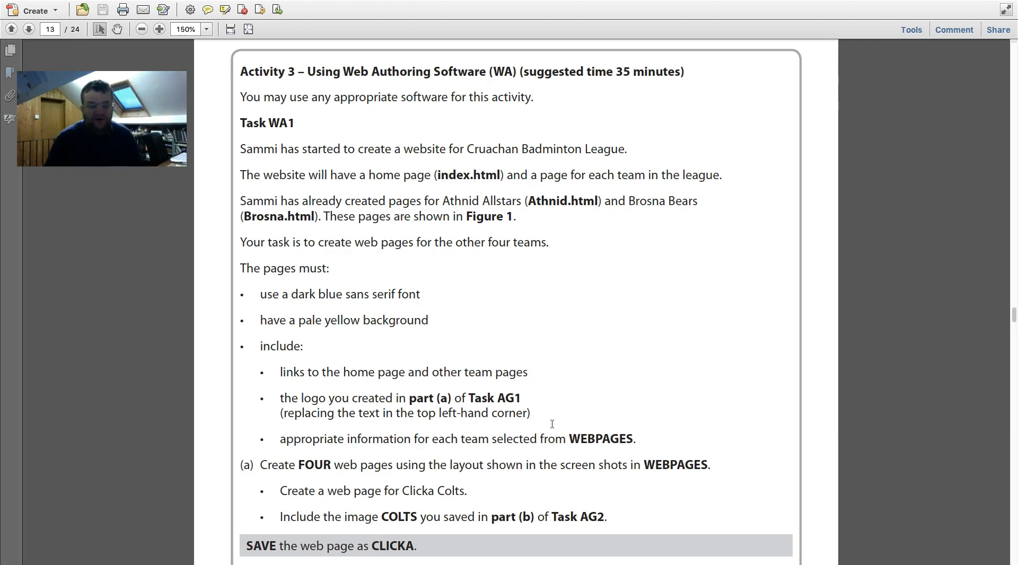
{"action": "scroll", "coordinate": [552, 424], "scroll_direction": "down", "scroll_amount": 3}
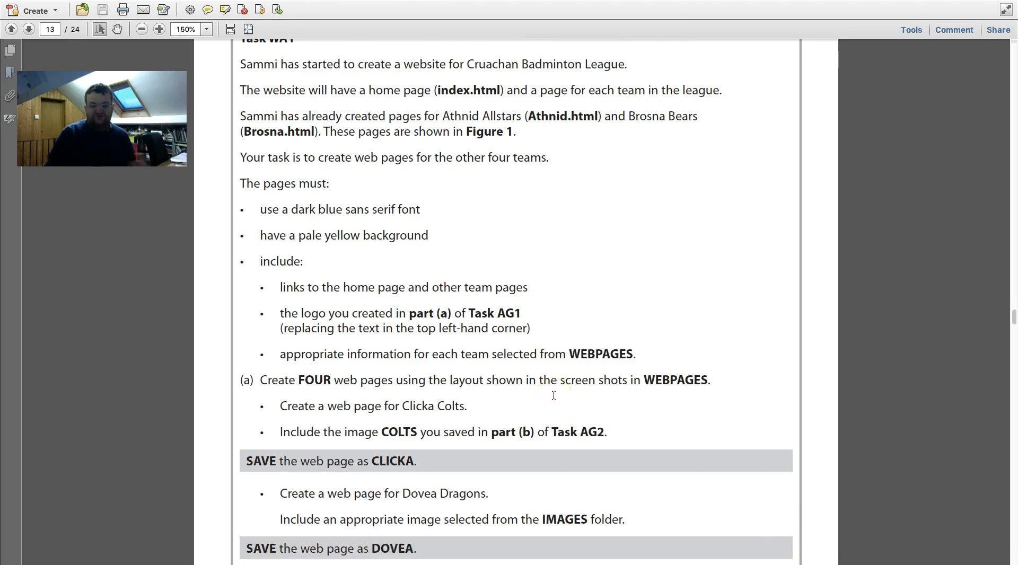
{"action": "left_click", "coordinate": [474, 472]}
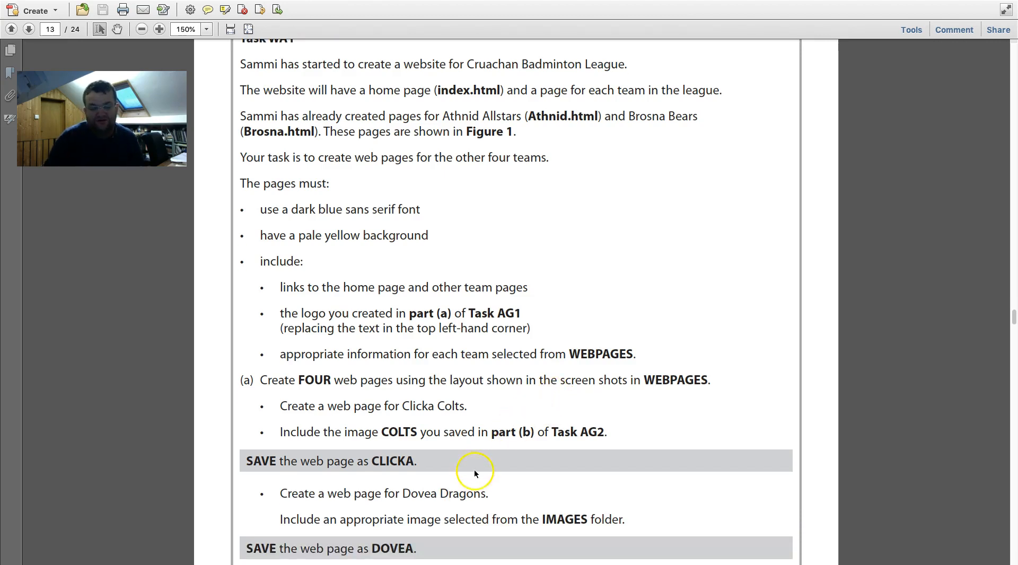
{"action": "scroll", "coordinate": [473, 475], "scroll_direction": "down", "scroll_amount": 3}
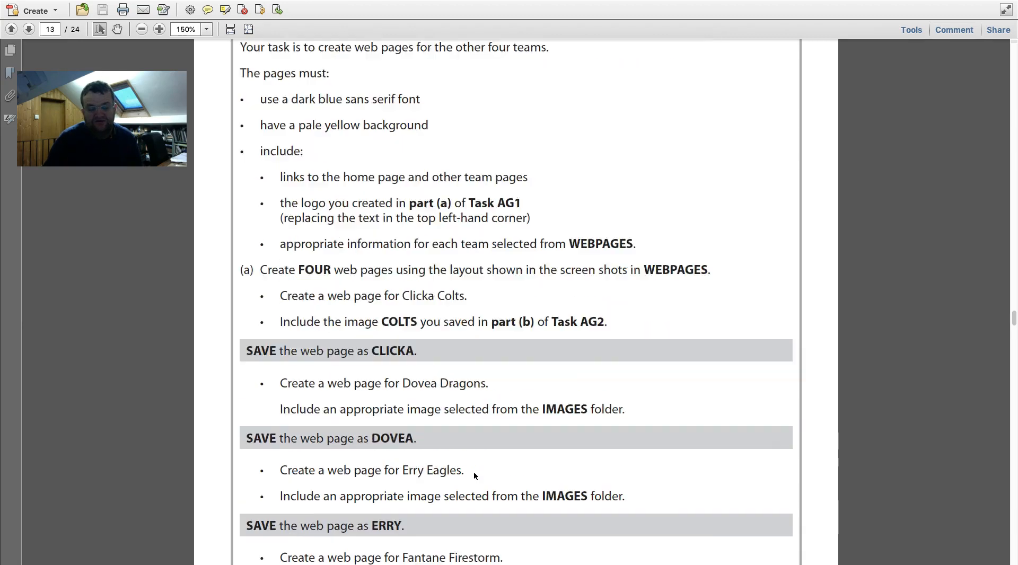
{"action": "scroll", "coordinate": [475, 476], "scroll_direction": "down", "scroll_amount": 1}
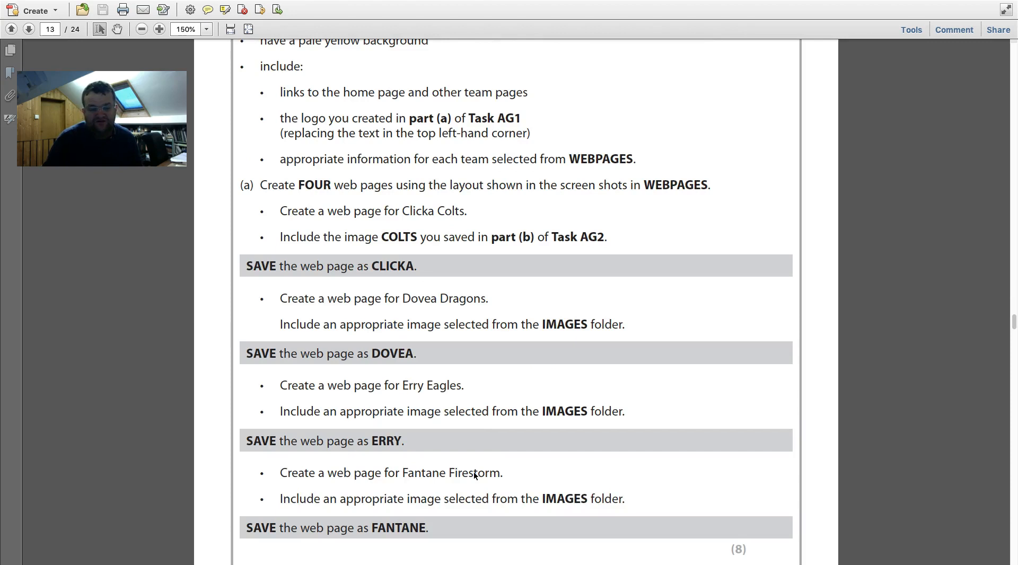
{"action": "left_click", "coordinate": [659, 241]}
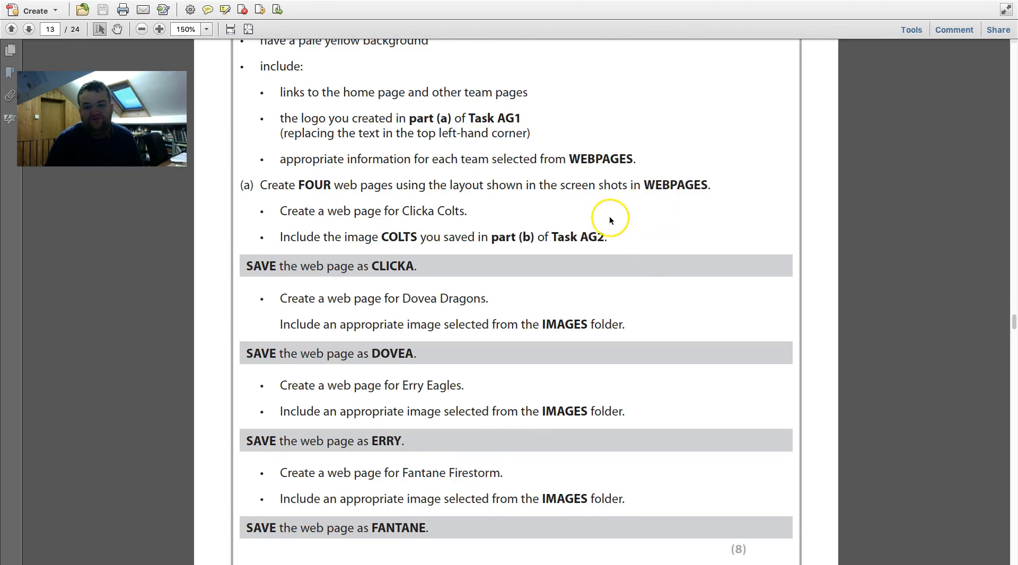
{"action": "scroll", "coordinate": [607, 220], "scroll_direction": "up", "scroll_amount": 12}
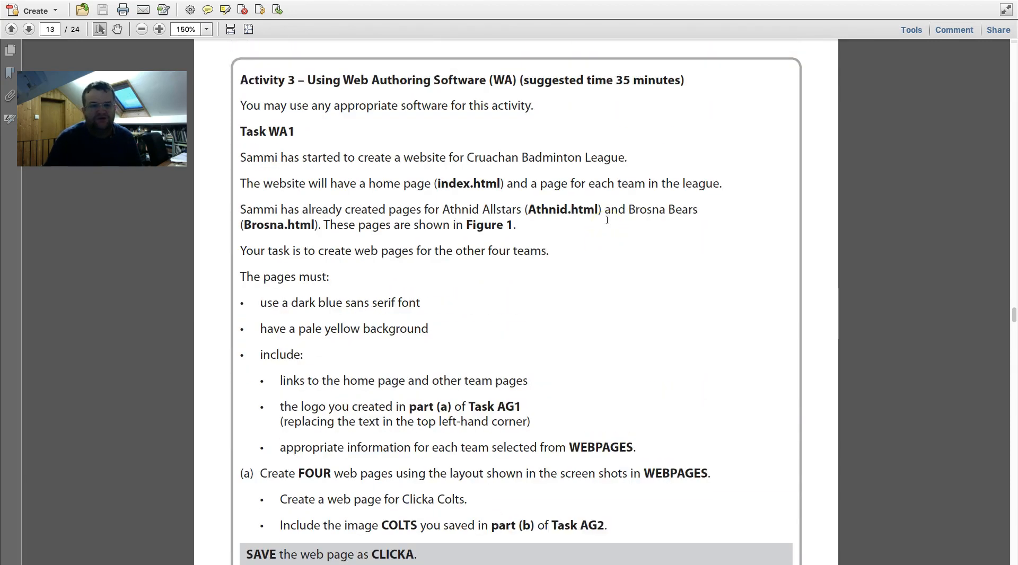
{"action": "scroll", "coordinate": [607, 220], "scroll_direction": "up", "scroll_amount": 1}
{"action": "key", "text": "ctrl+Left"}
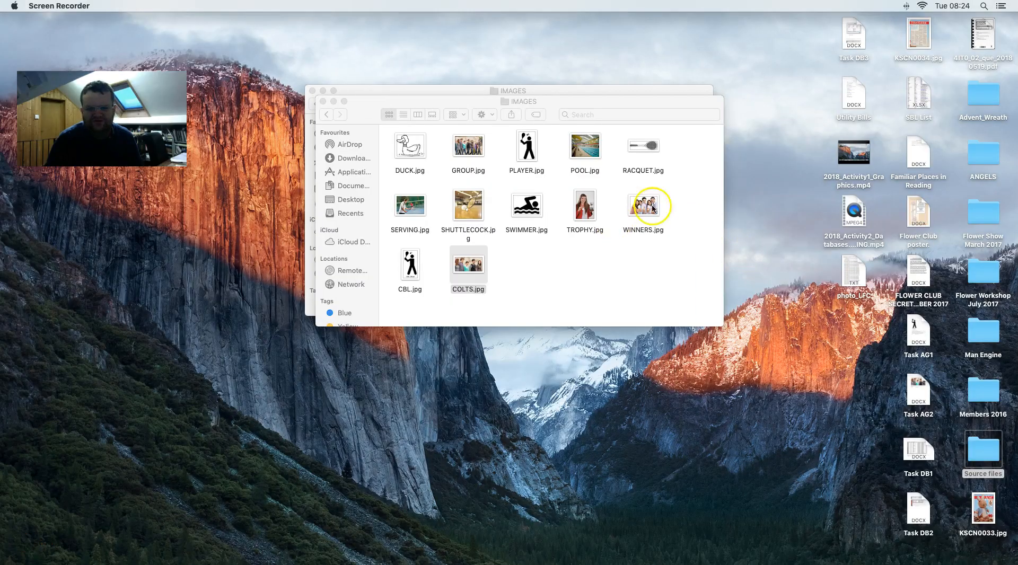
- Return Finder from IMAGES to the OFFICE 2007 folder, then bring up the desktop Dock
{"action": "left_click", "coordinate": [327, 115]}
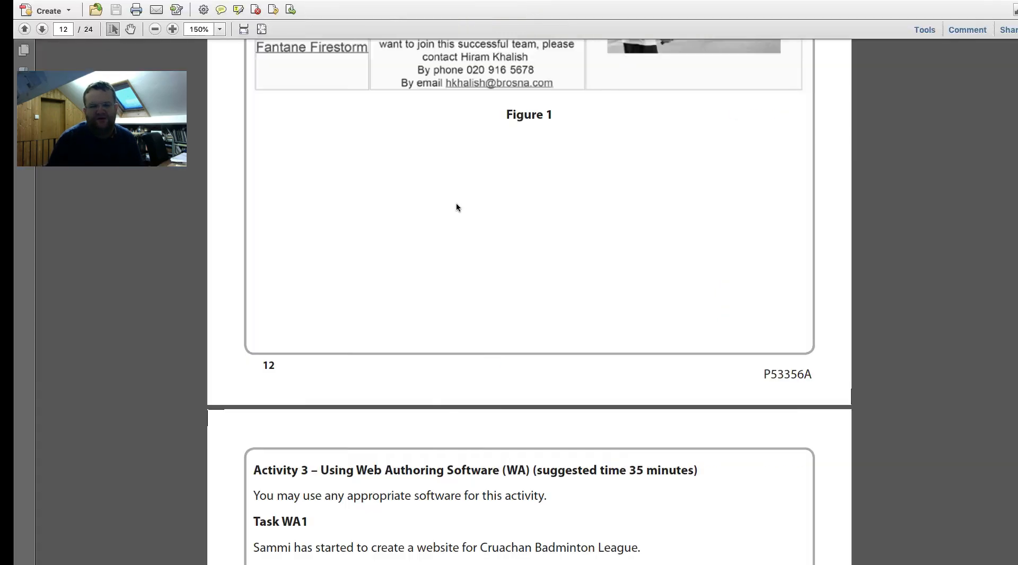
{"action": "scroll", "coordinate": [460, 207], "scroll_direction": "up", "scroll_amount": 10}
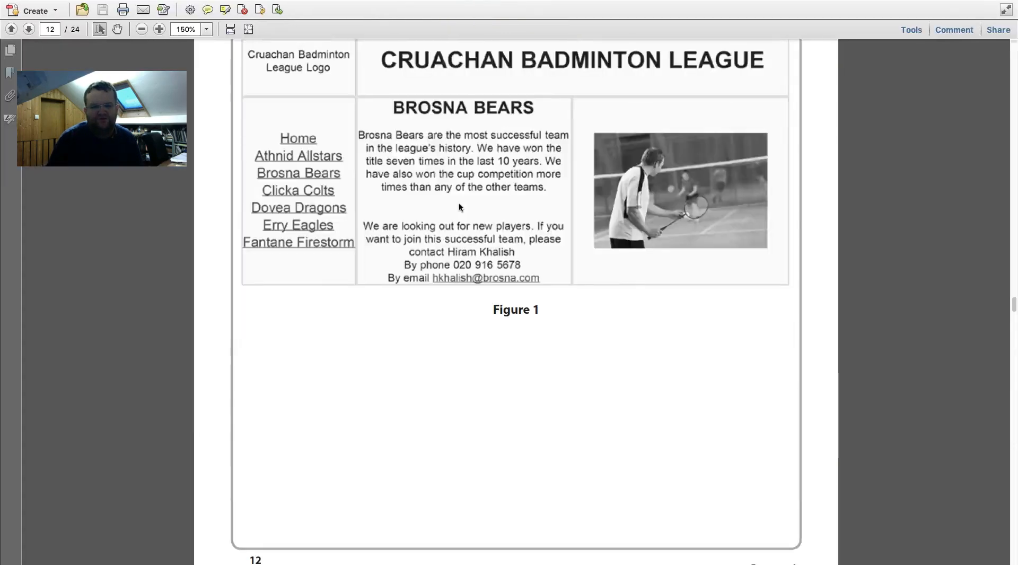
{"action": "left_click", "coordinate": [433, 200]}
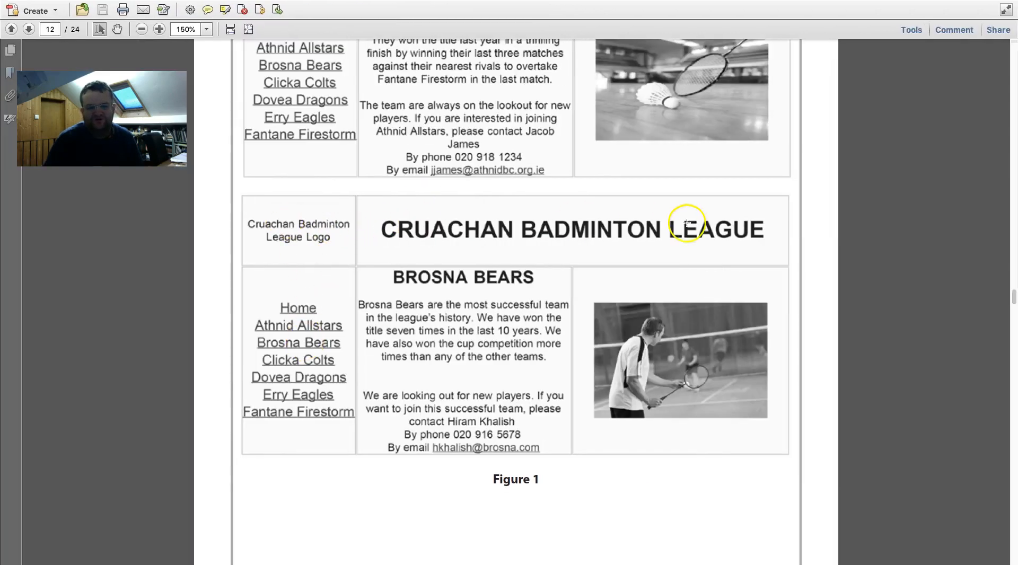
{"action": "key", "text": "ctrl+Left"}
{"action": "mouse_move", "coordinate": [637, 561]}
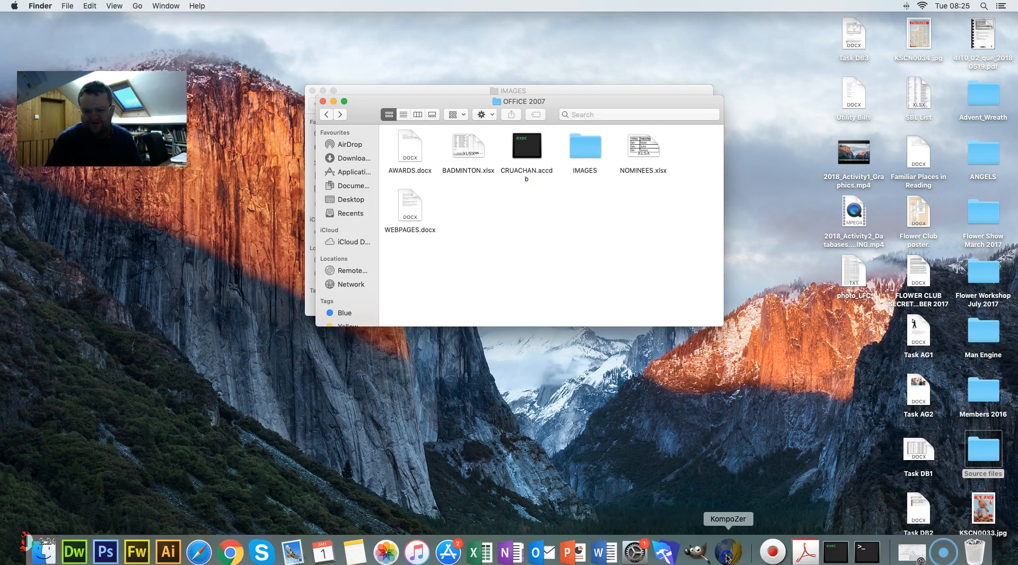
- Launch KompoZer, dismiss the unidentified developer warning, and go to Security & Privacy settings
{"action": "left_click", "coordinate": [728, 555]}
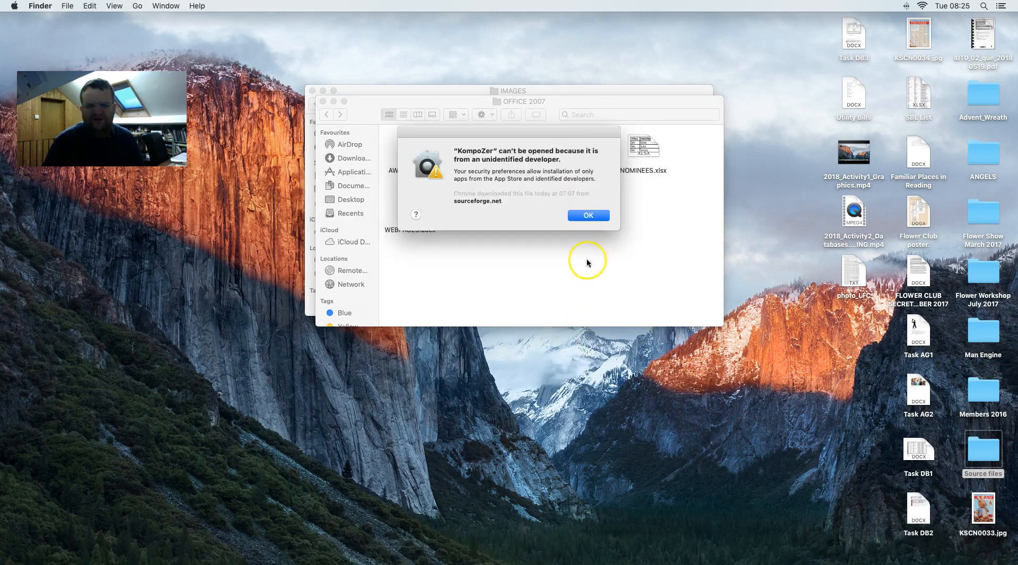
{"action": "left_click", "coordinate": [586, 215]}
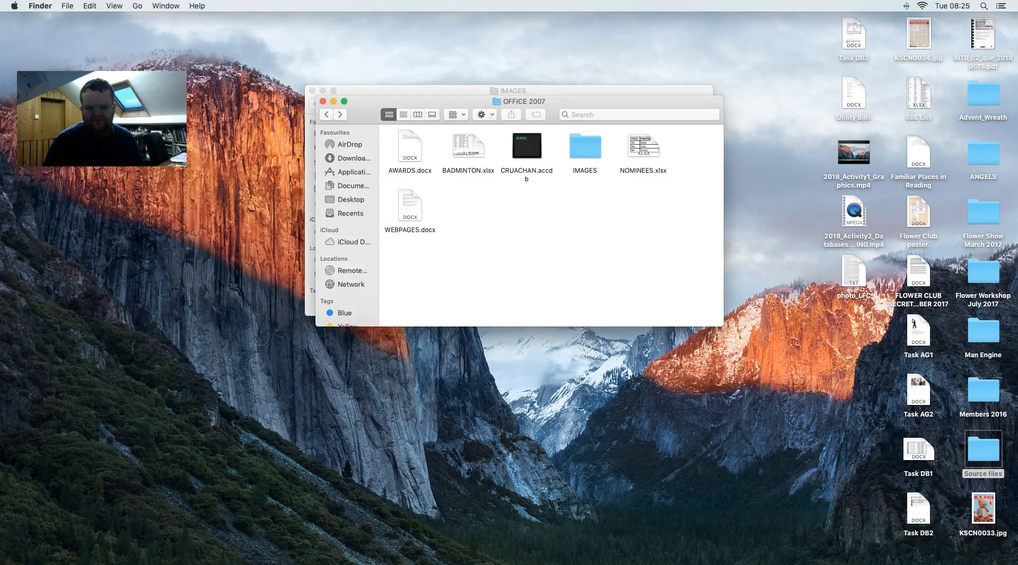
{"action": "left_click", "coordinate": [629, 557]}
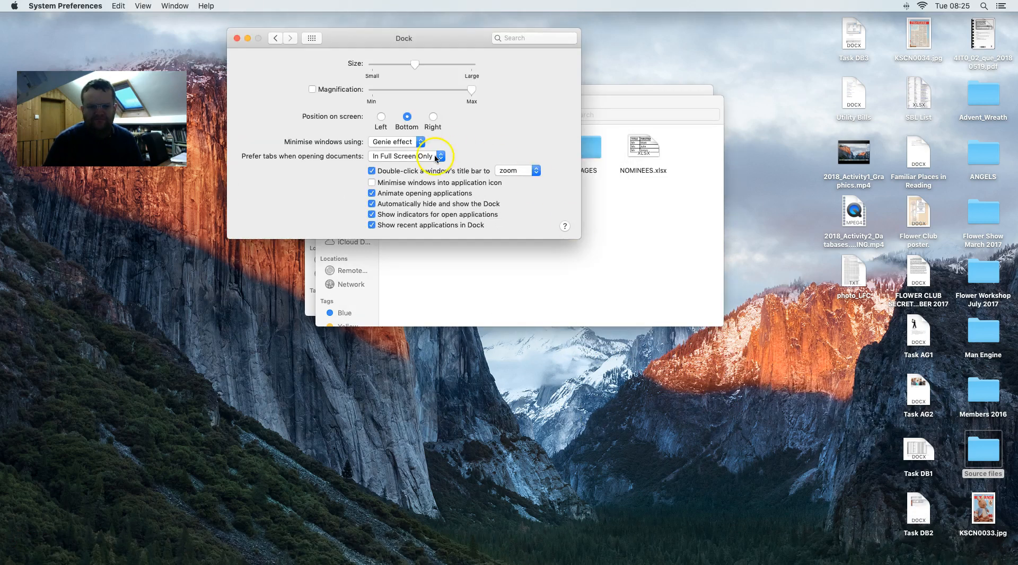
{"action": "left_click", "coordinate": [275, 38]}
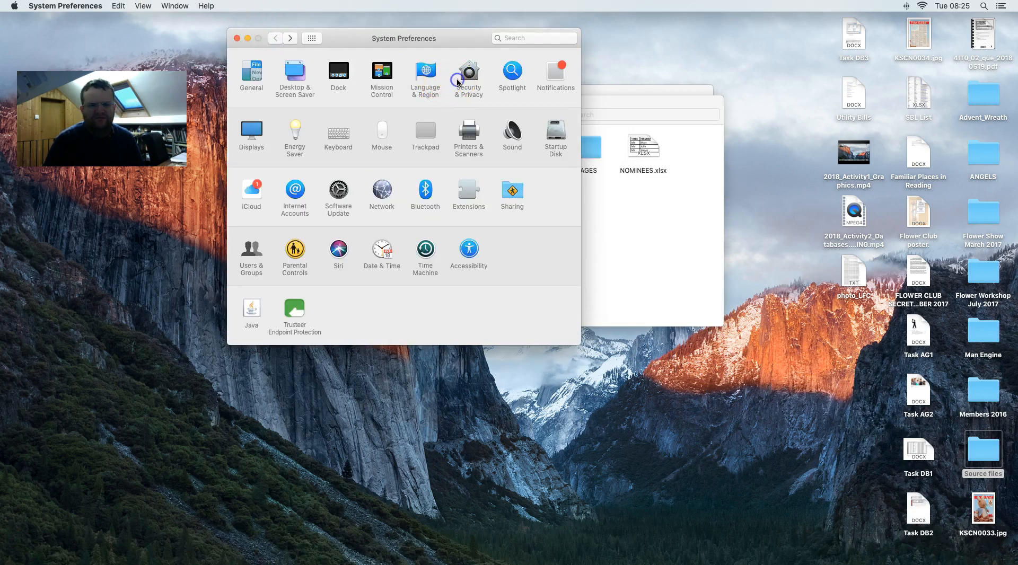
{"action": "left_click", "coordinate": [457, 78]}
- Allow KompoZer with Open Anyway, confirm, close the settings, and relaunch KompoZer
{"action": "left_click", "coordinate": [515, 244]}
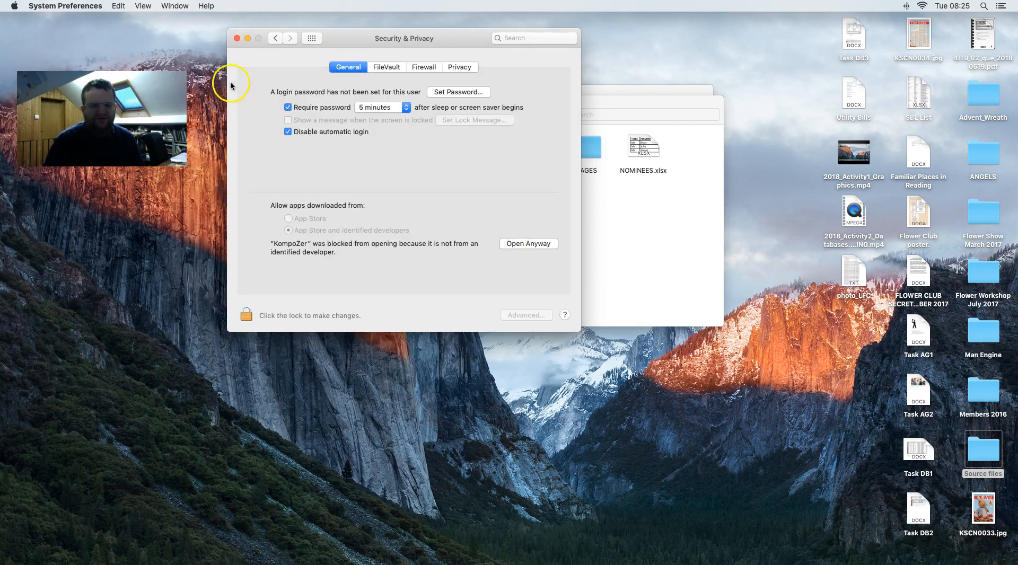
{"action": "left_click", "coordinate": [523, 247]}
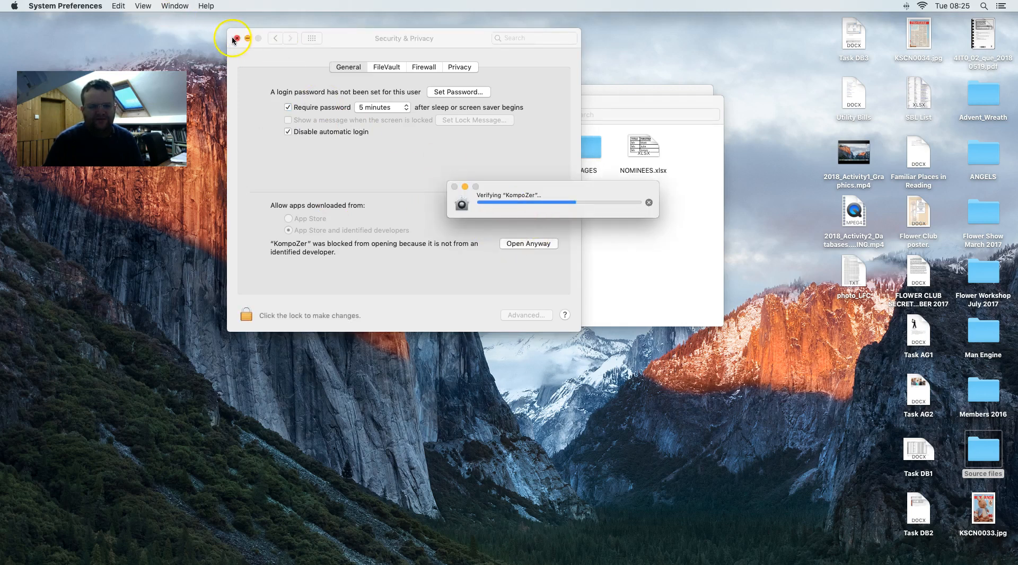
{"action": "left_click", "coordinate": [531, 217]}
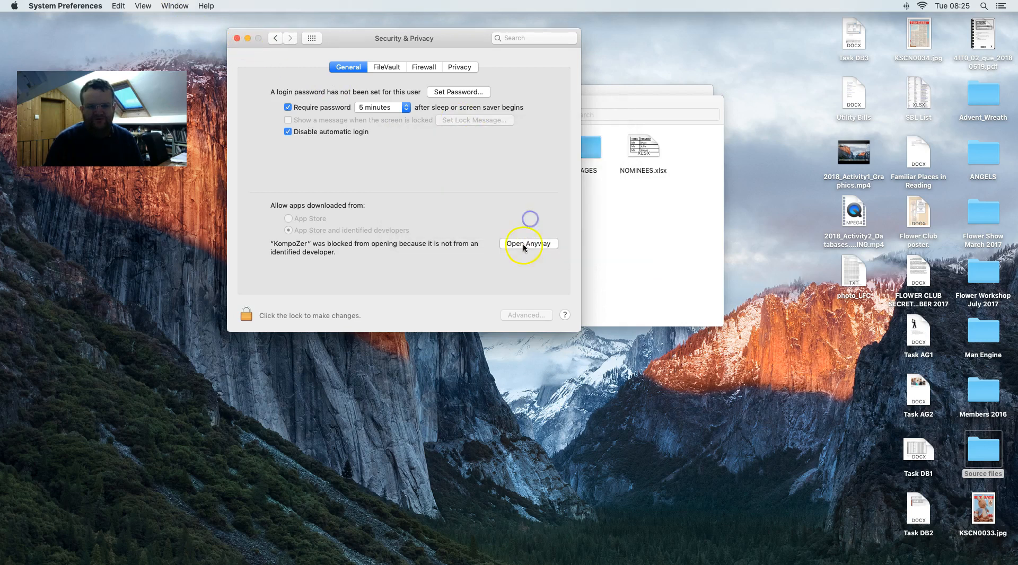
{"action": "left_click", "coordinate": [237, 38]}
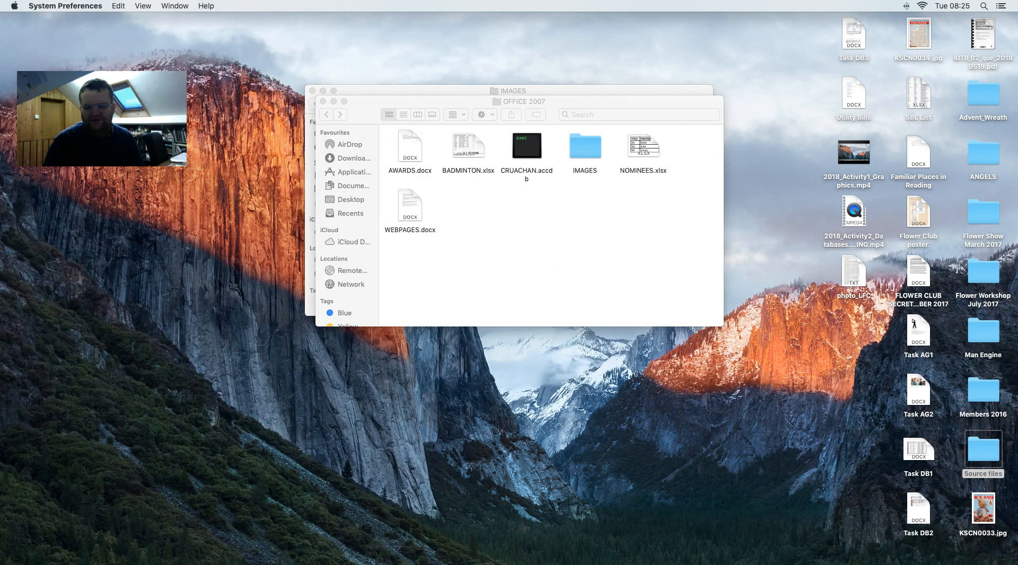
{"action": "left_click", "coordinate": [732, 554]}
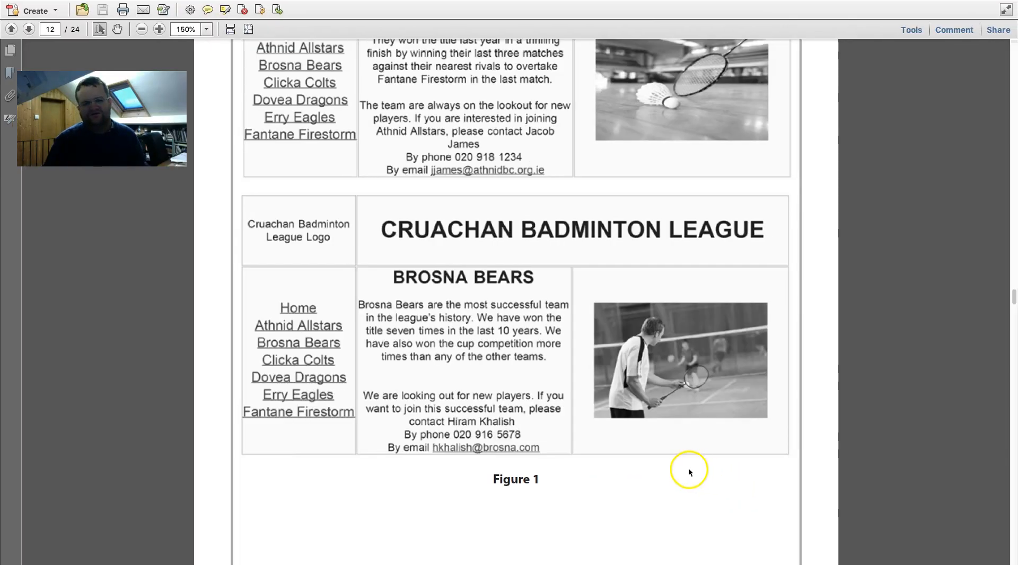
- Bring the untitled KompoZer page forward, close Tip of the day, and enlarge the window
{"action": "scroll", "coordinate": [689, 469], "scroll_direction": "up", "scroll_amount": 1}
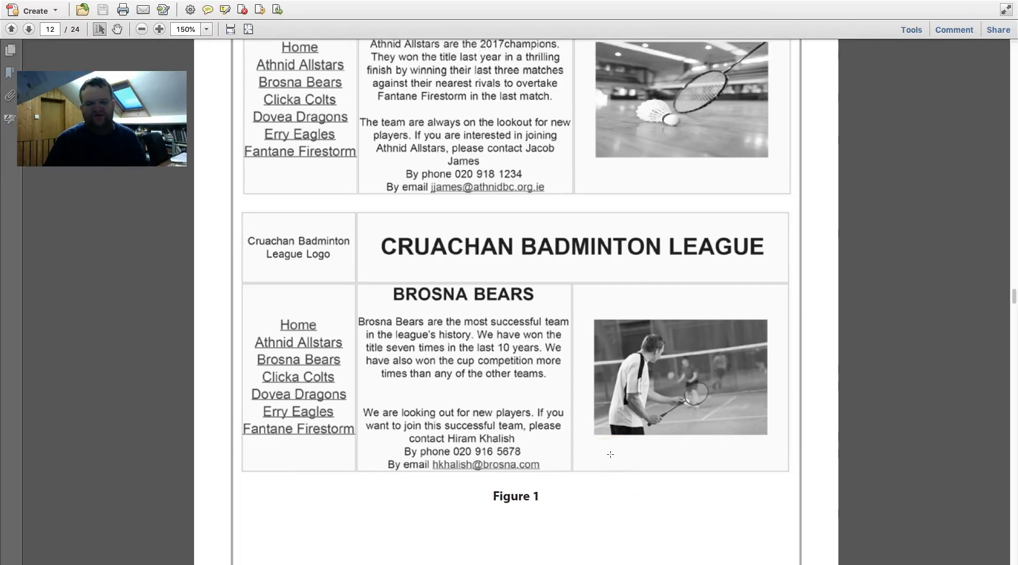
{"action": "scroll", "coordinate": [504, 300], "scroll_direction": "up", "scroll_amount": 5}
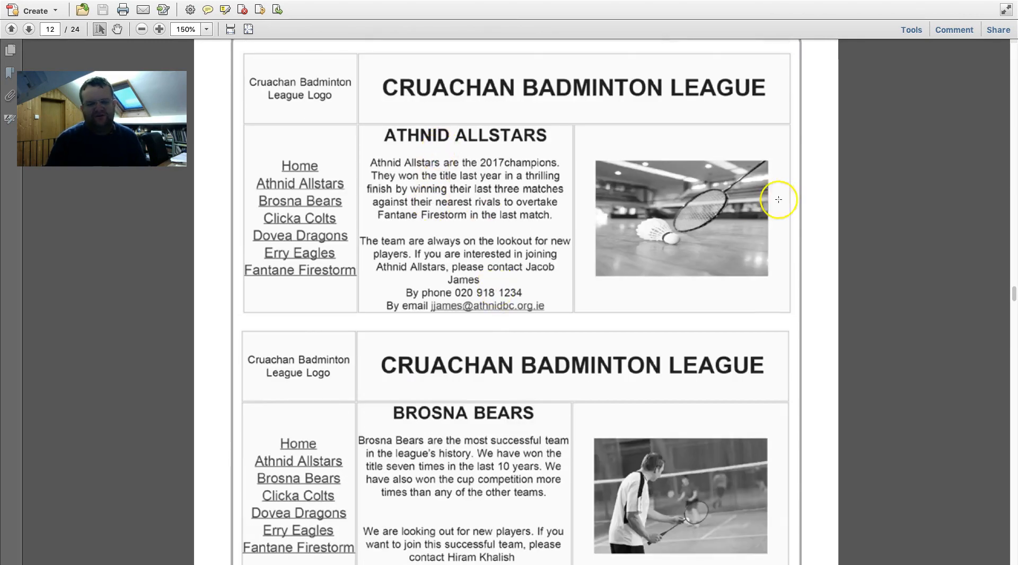
{"action": "key", "text": "ctrl+Left"}
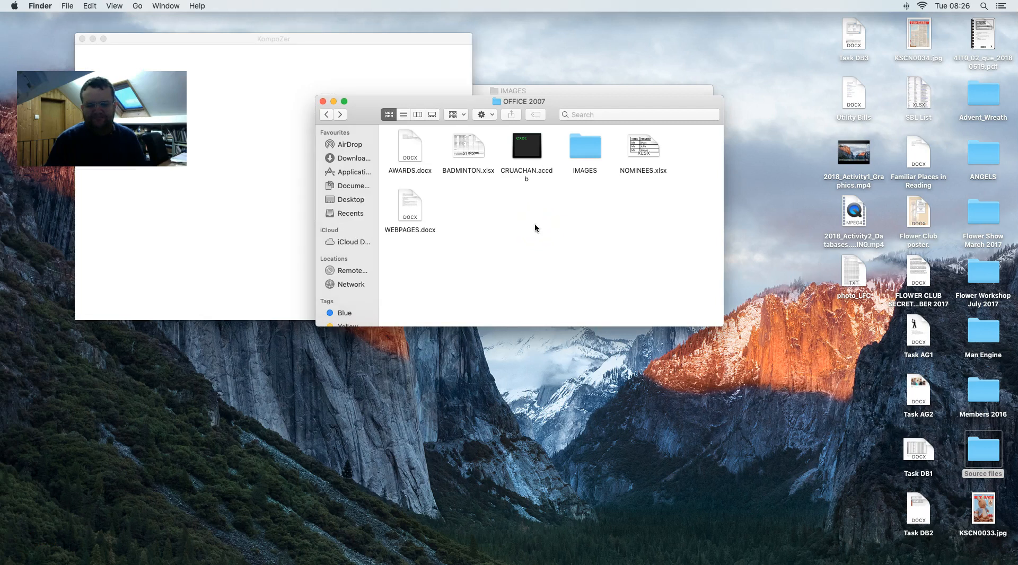
{"action": "left_click", "coordinate": [255, 41]}
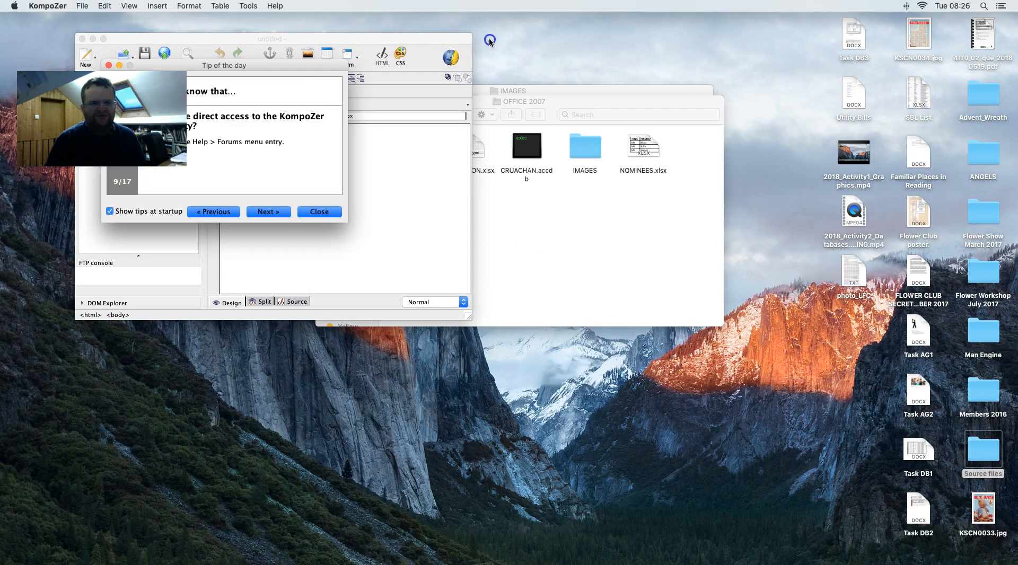
{"action": "left_click", "coordinate": [319, 211]}
{"action": "left_click_drag", "start_coordinate": [245, 39], "coordinate": [373, 38]}
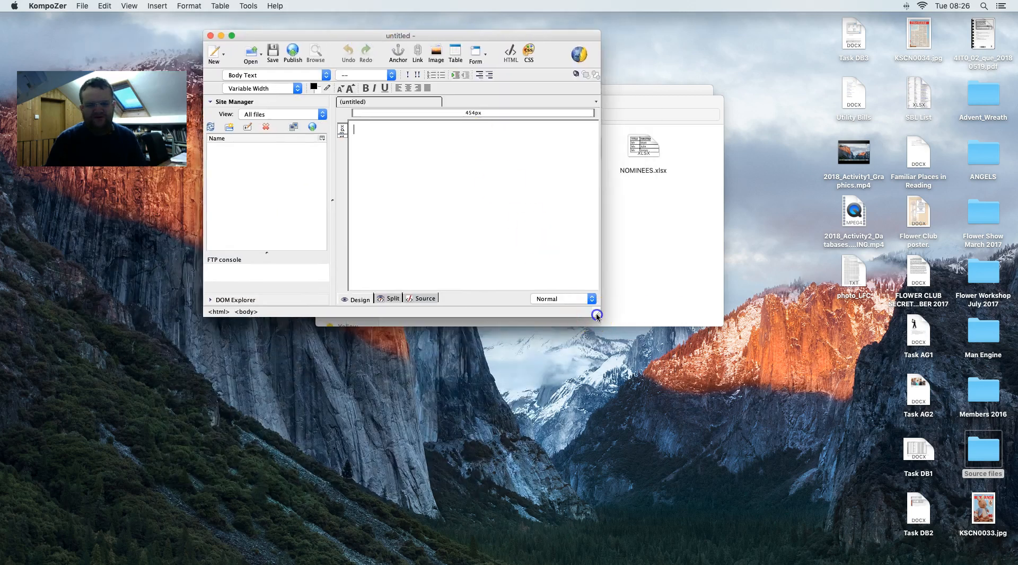
{"action": "left_click_drag", "start_coordinate": [600, 317], "coordinate": [911, 479]}
{"action": "left_click", "coordinate": [335, 140]}
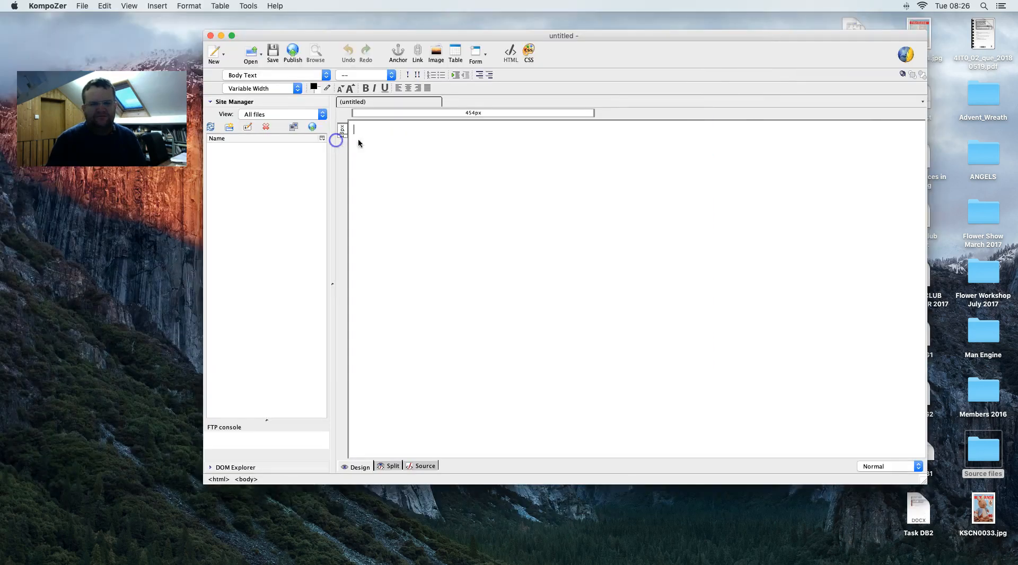
- Insert a 3-column, 2-row table and join the top row's middle and right cells
{"action": "left_click", "coordinate": [153, 6]}
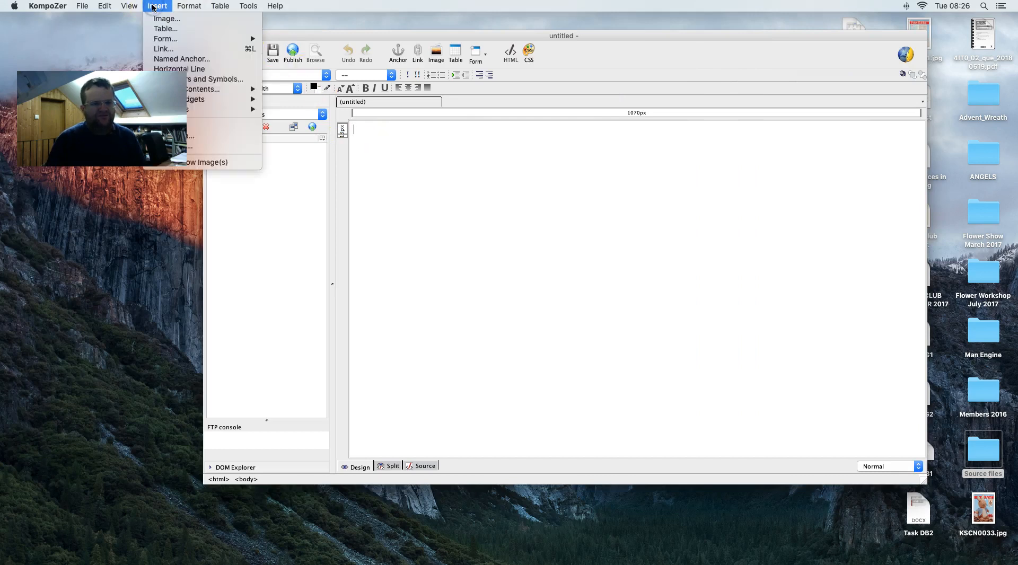
{"action": "left_click", "coordinate": [171, 29]}
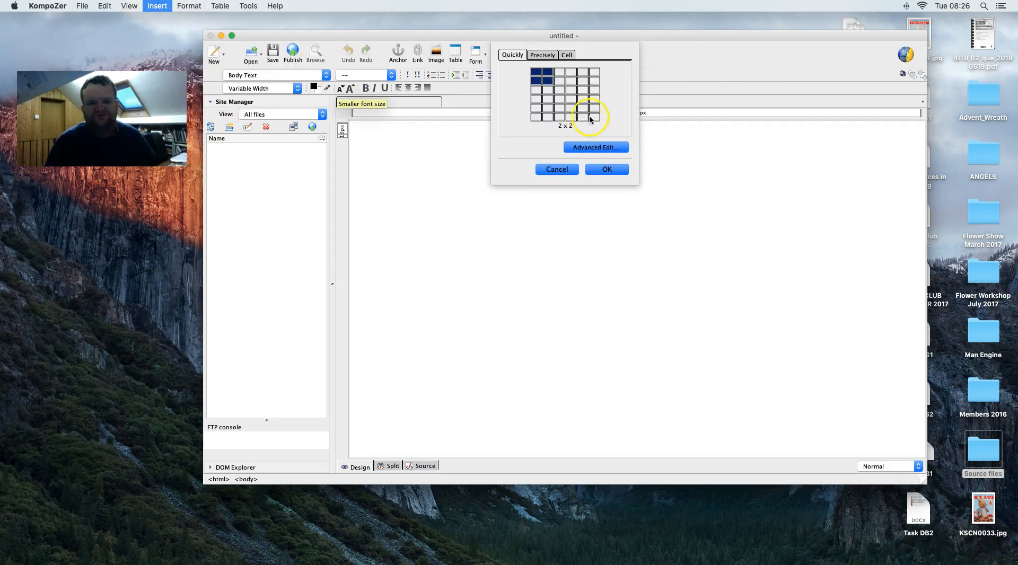
{"action": "left_click", "coordinate": [560, 82]}
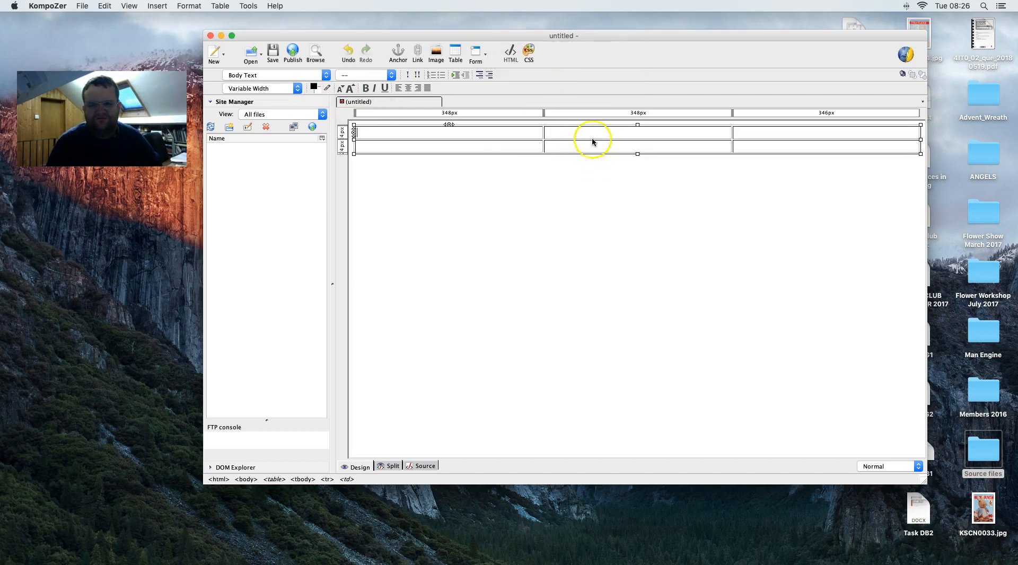
{"action": "left_click_drag", "start_coordinate": [684, 140], "coordinate": [791, 139]}
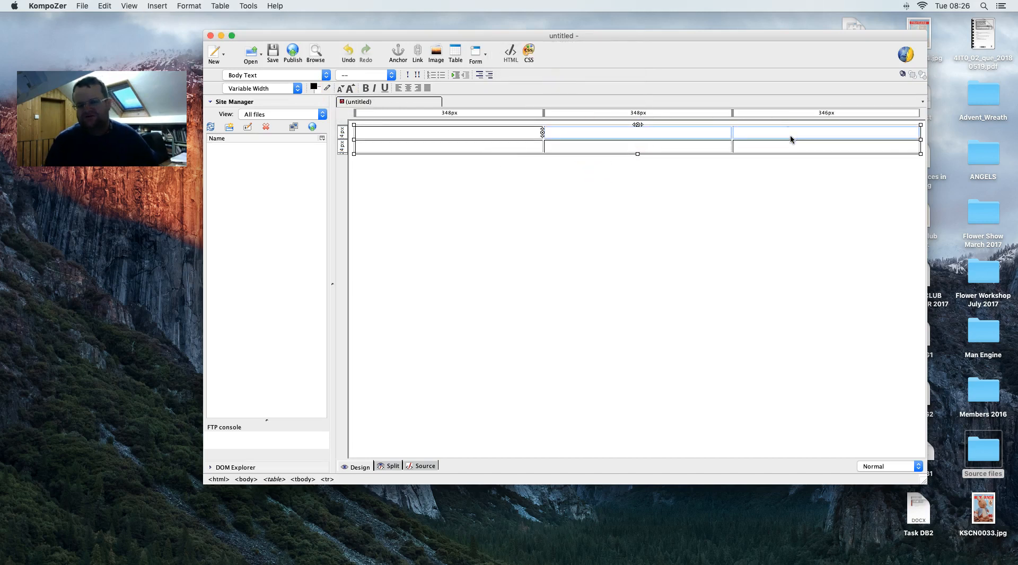
{"action": "right_click", "coordinate": [790, 136]}
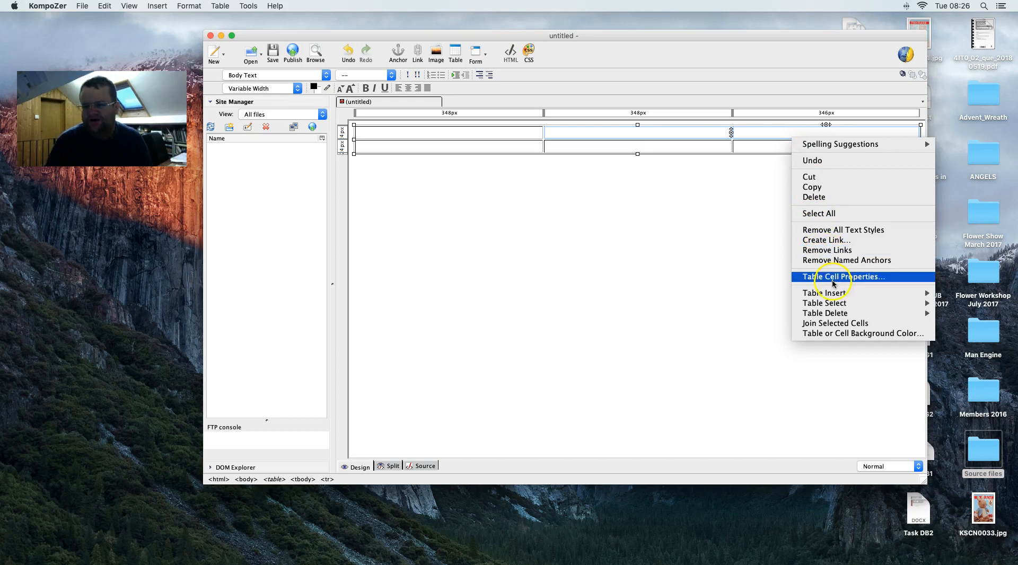
{"action": "left_click", "coordinate": [868, 323]}
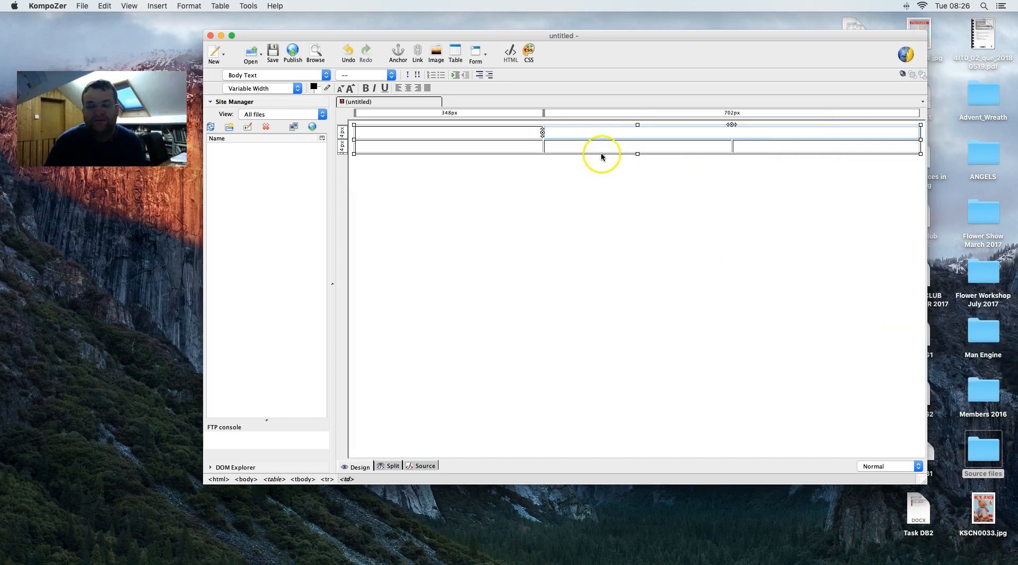
{"action": "key", "text": "ctrl+Right"}
{"action": "key", "text": "ctrl+Left"}
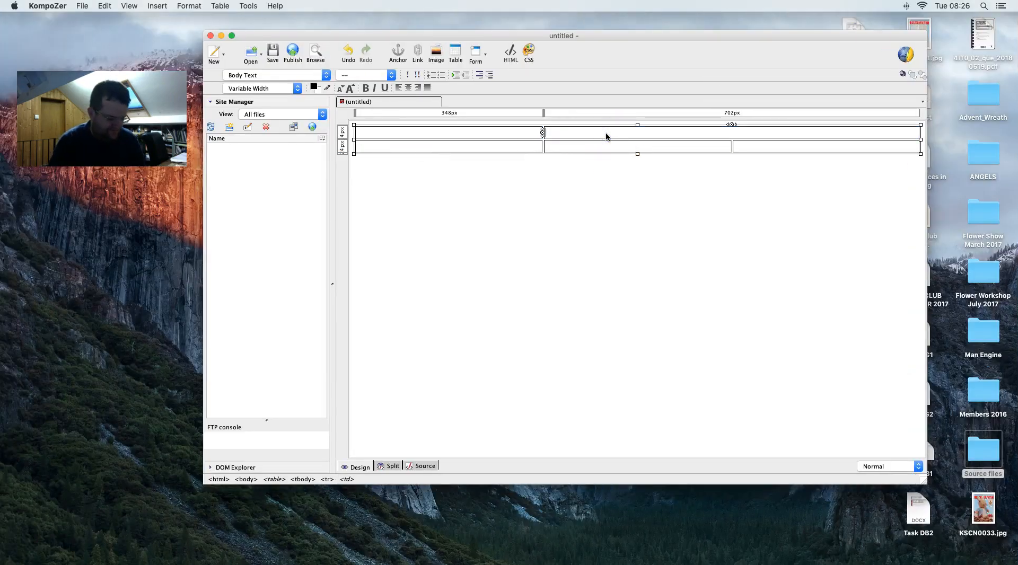
- Type the heading CRUACHIN BADMINTON LEAGUE into the merged top cell, correcting a typo
{"action": "type", "text": "CRUCHIN"}
{"action": "key", "text": "BackSpace"}
{"action": "key", "text": "BackSpace"}
{"action": "key", "text": "BackSpace"}
{"action": "type", "text": "ACHIN BADMIN"}
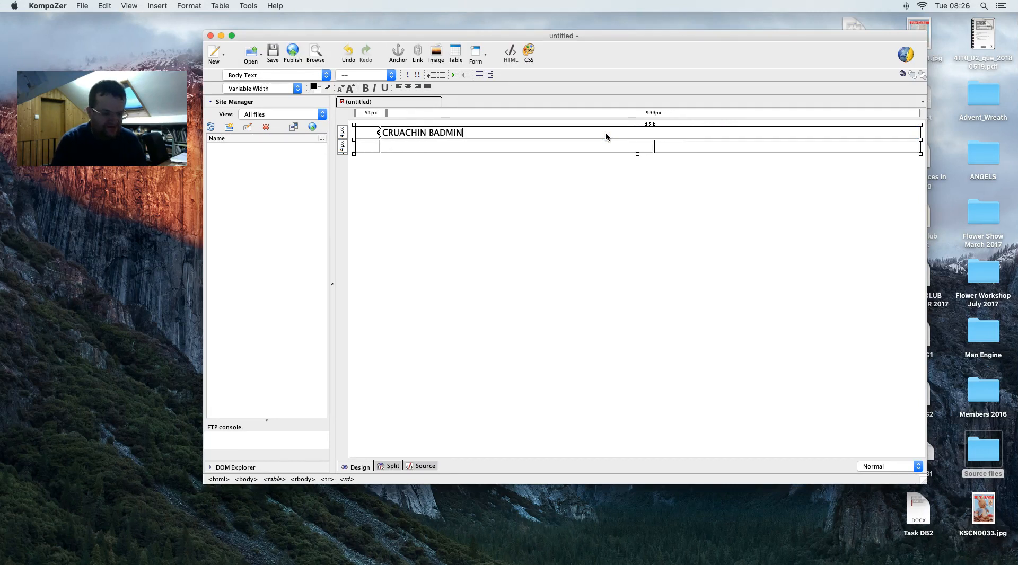
{"action": "type", "text": "TON LEAGUE"}
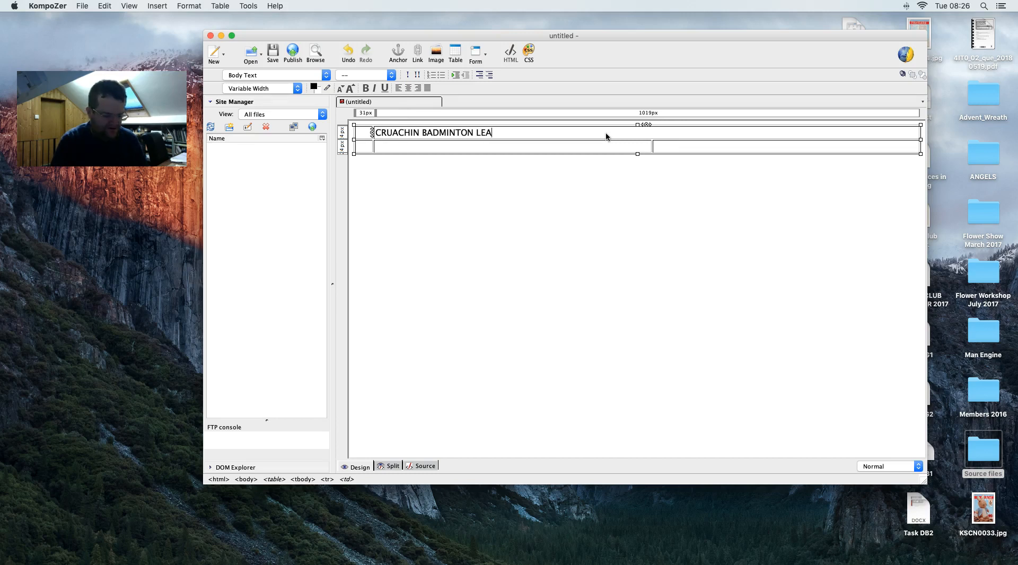
{"action": "left_click", "coordinate": [362, 136]}
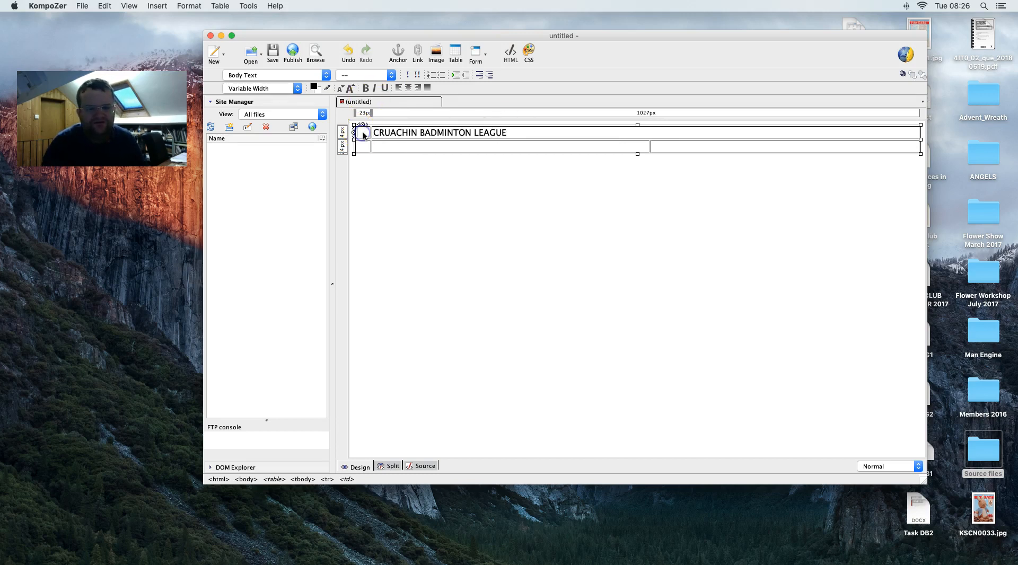
- Start an image insert and browse to Desktop > Source files > Data Files > OFFICE 2007 > IMAGES
{"action": "left_click", "coordinate": [148, 11]}
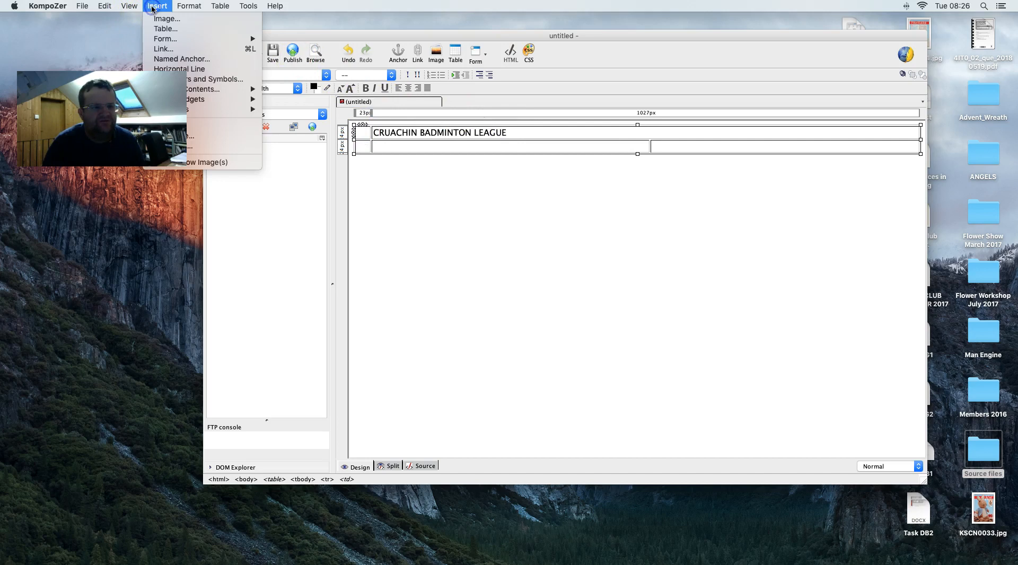
{"action": "left_click", "coordinate": [187, 20]}
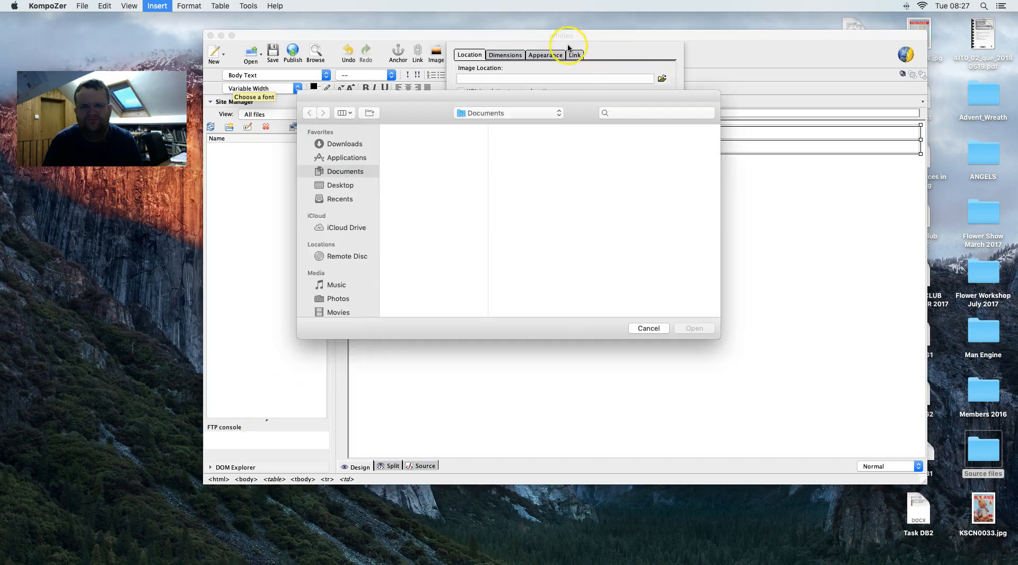
{"action": "left_click", "coordinate": [337, 185]}
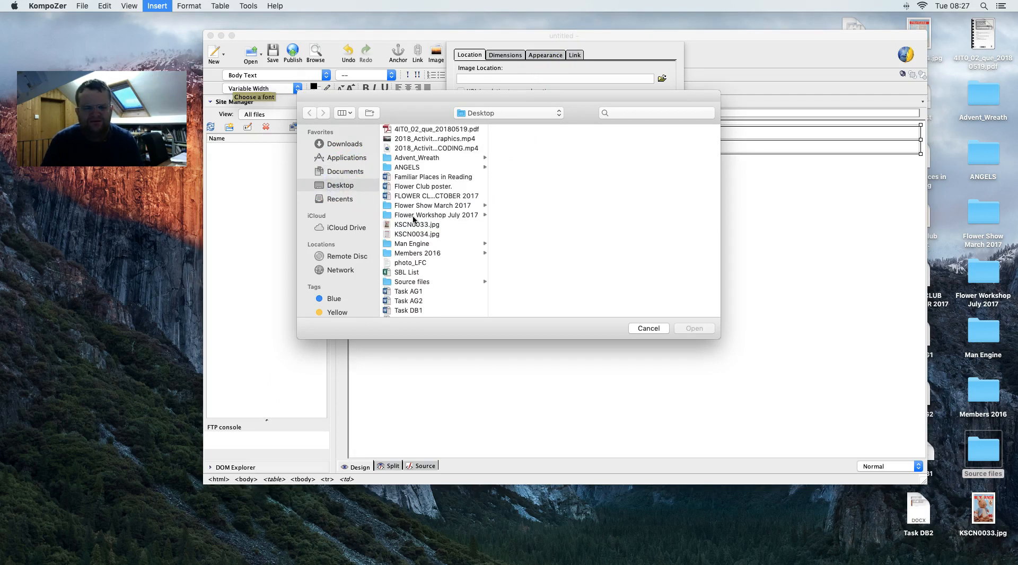
{"action": "scroll", "coordinate": [414, 220], "scroll_direction": "down", "scroll_amount": 2}
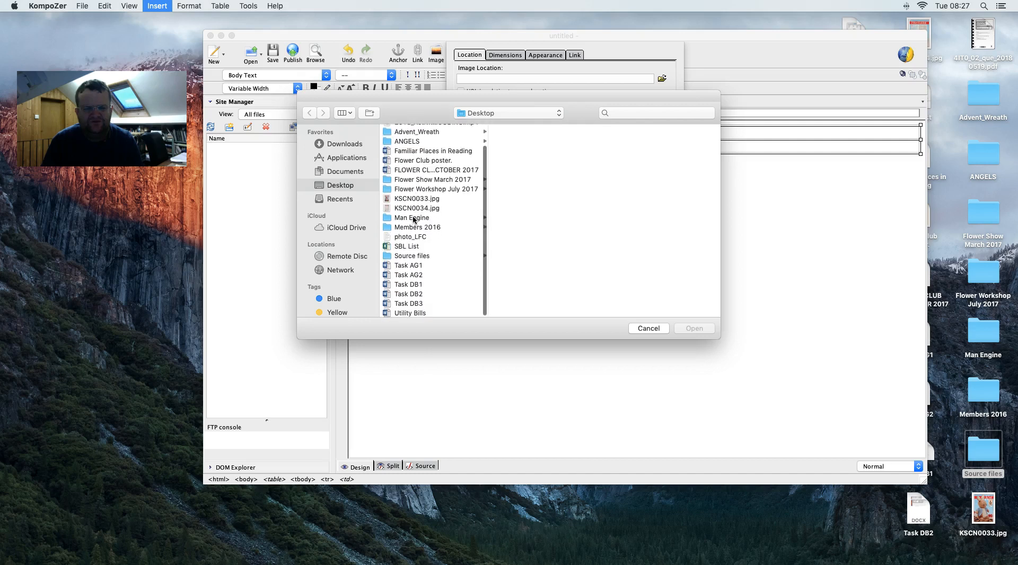
{"action": "scroll", "coordinate": [414, 222], "scroll_direction": "up", "scroll_amount": 2}
{"action": "left_click", "coordinate": [416, 286]}
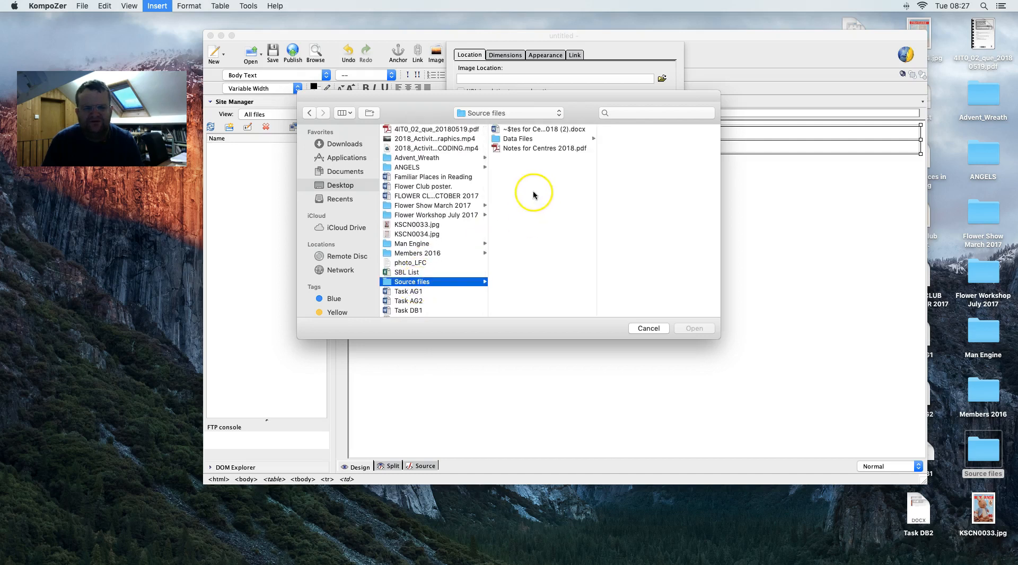
{"action": "left_click", "coordinate": [507, 140]}
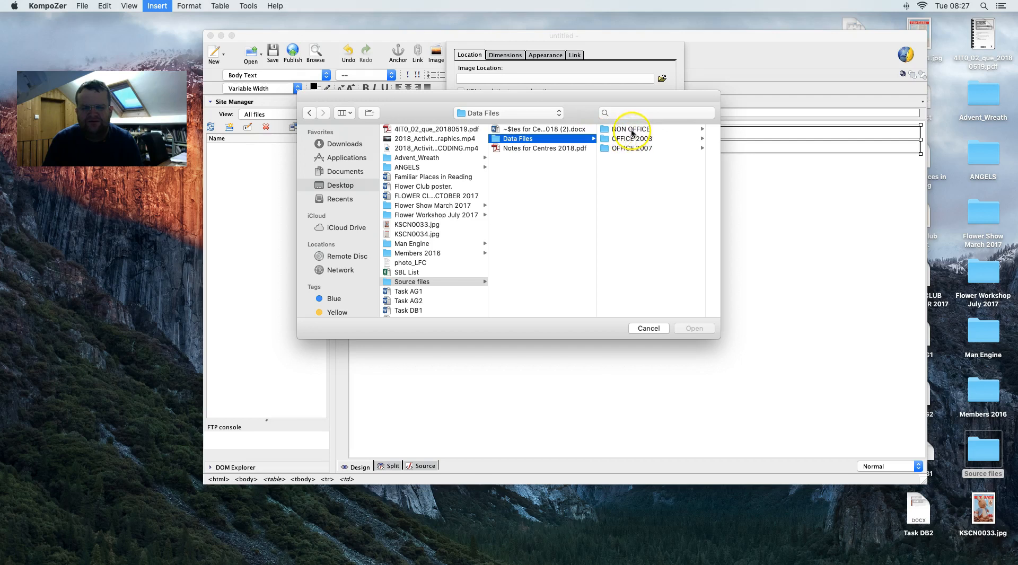
{"action": "left_click", "coordinate": [625, 151]}
{"action": "left_click", "coordinate": [637, 158]}
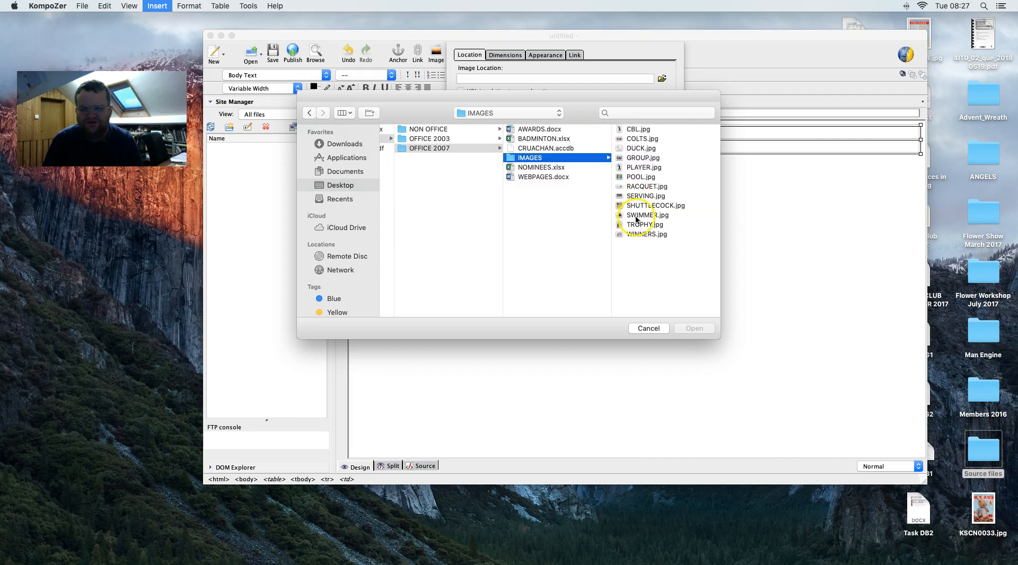
- Choose CBL.jpg, give it alternate text LOGO, and insert it into the top-left cell
{"action": "left_click", "coordinate": [640, 130]}
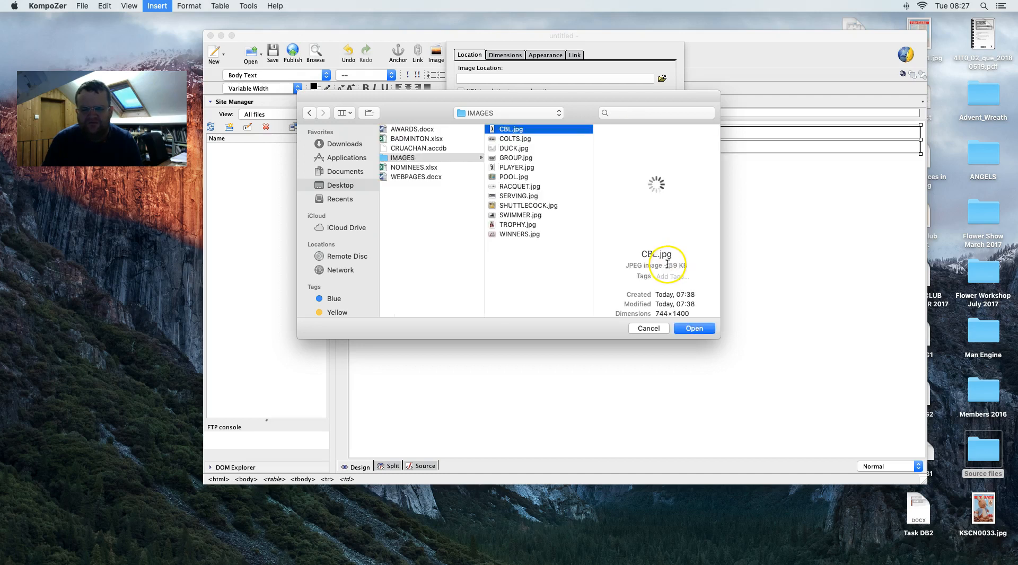
{"action": "left_click", "coordinate": [691, 329]}
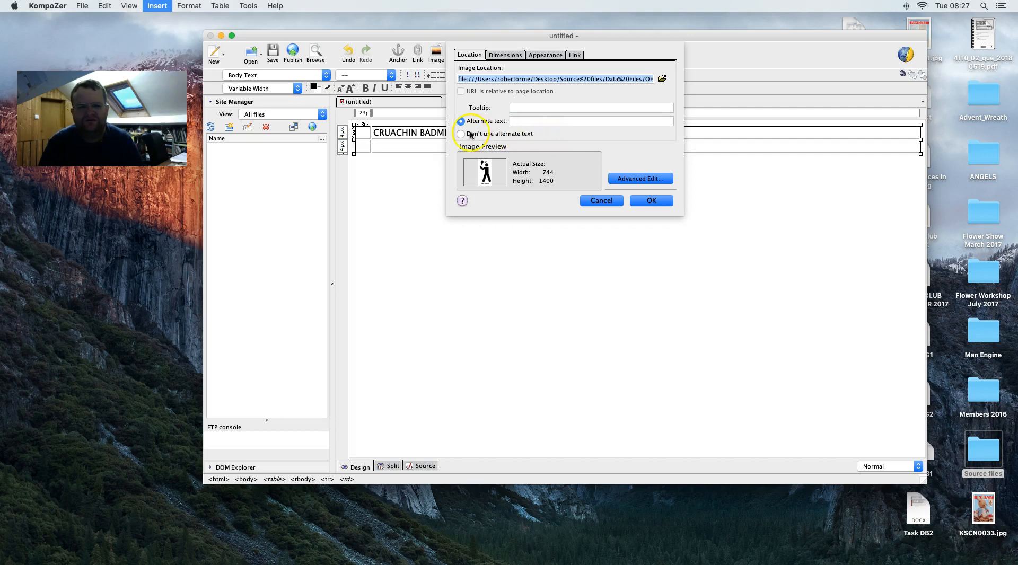
{"action": "left_click", "coordinate": [531, 117]}
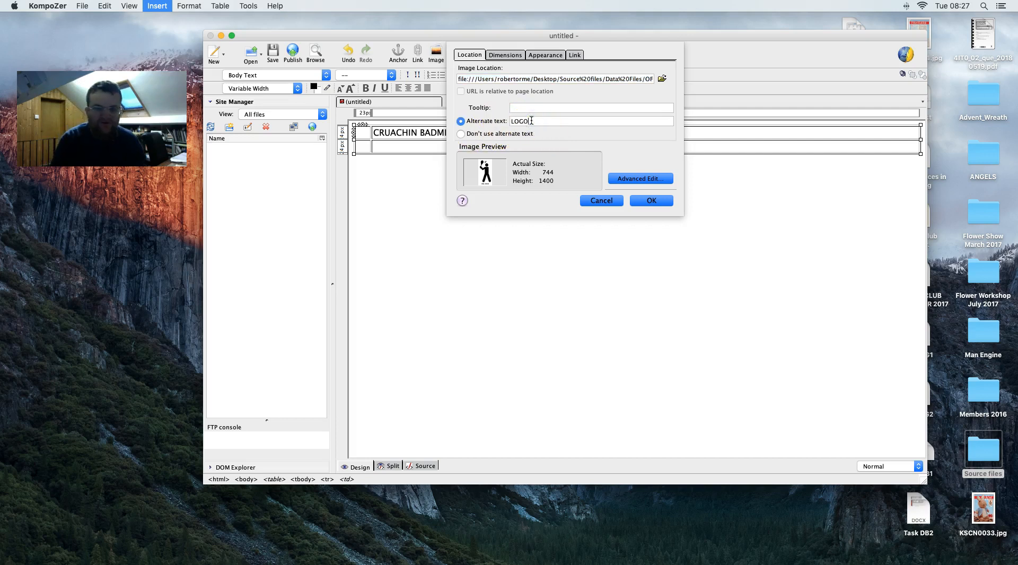
{"action": "left_click", "coordinate": [652, 201]}
- Resize the logo to a custom 200 × 376 pixels with proportions constrained
{"action": "left_click", "coordinate": [604, 264]}
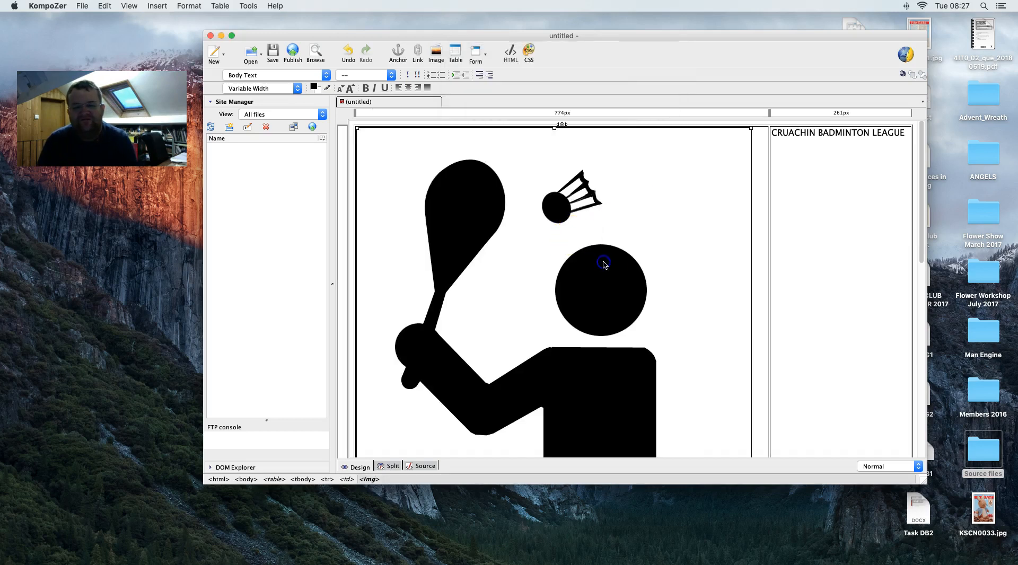
{"action": "right_click", "coordinate": [604, 264]}
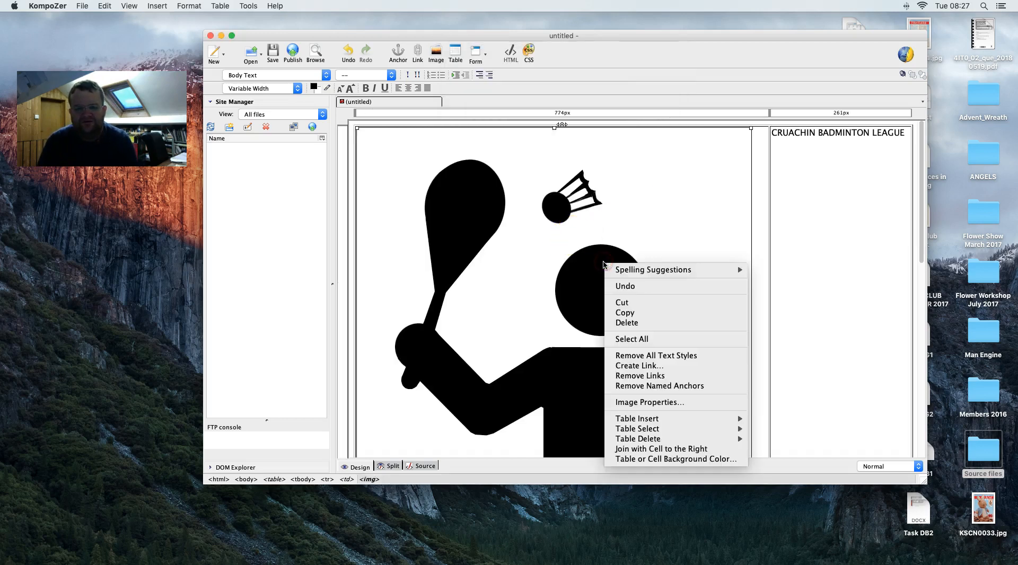
{"action": "left_click", "coordinate": [650, 404]}
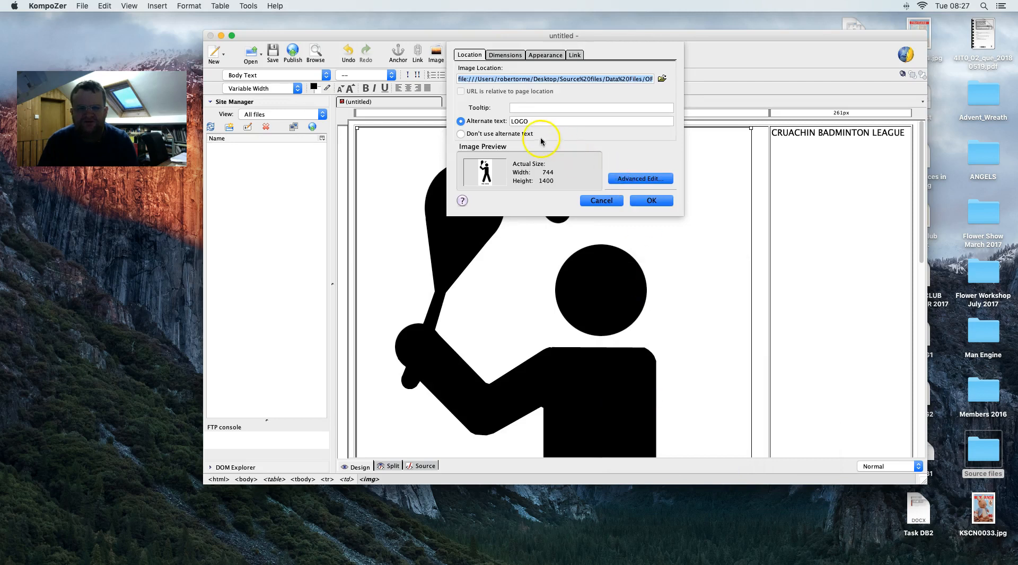
{"action": "left_click", "coordinate": [501, 55]}
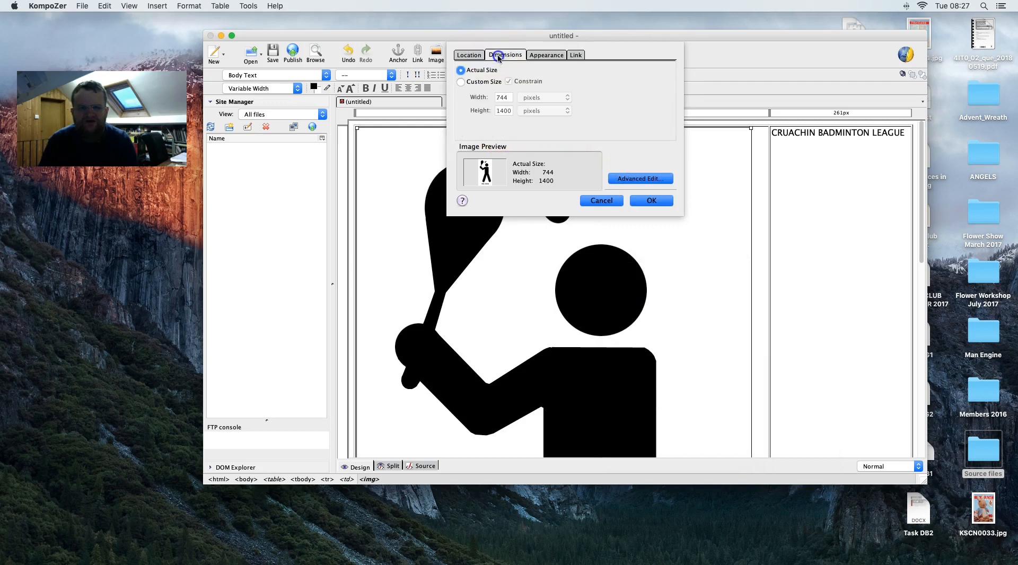
{"action": "left_click", "coordinate": [510, 98]}
{"action": "left_click", "coordinate": [460, 83]}
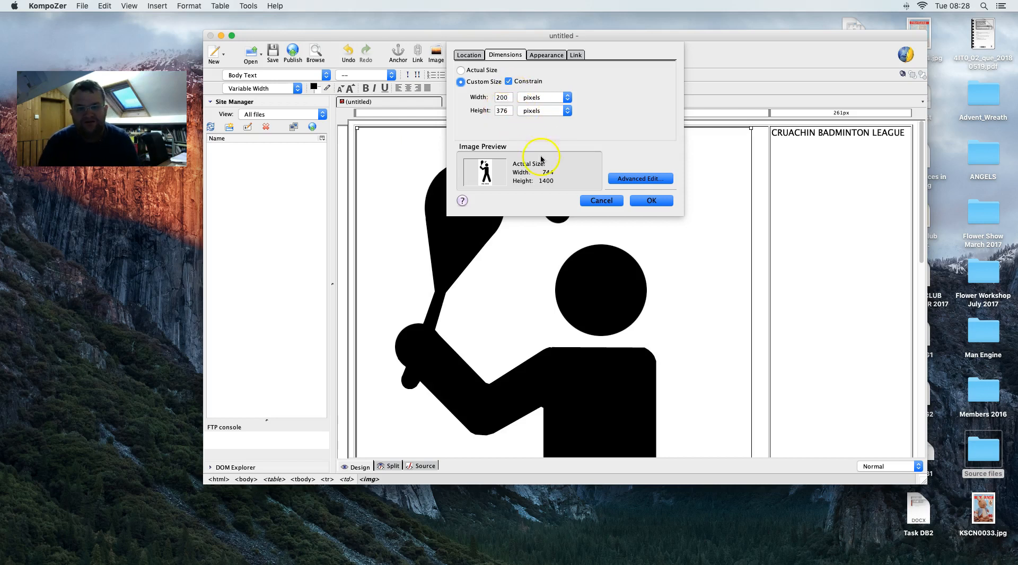
{"action": "left_click", "coordinate": [652, 200]}
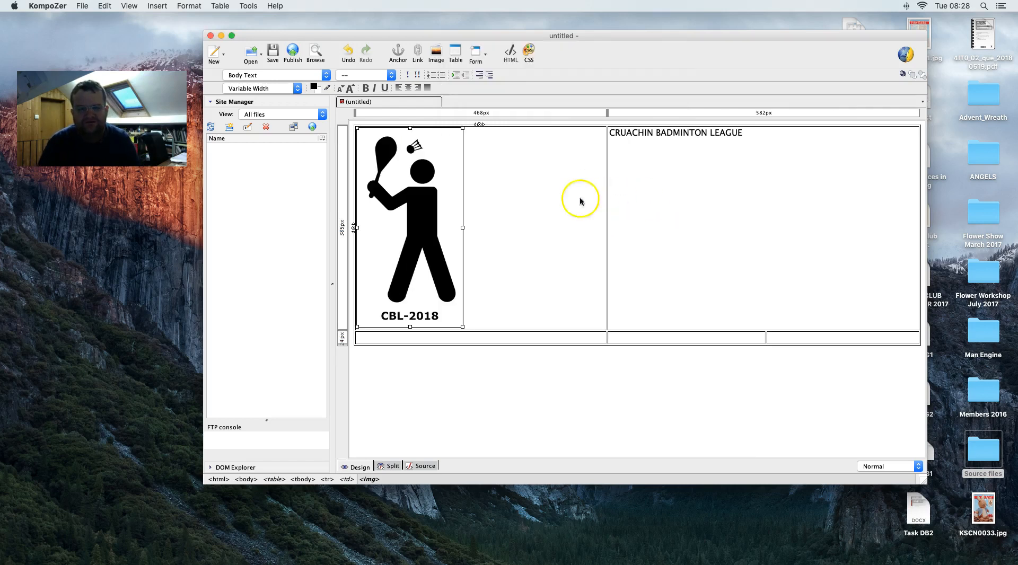
- Set the logo's width to 75 pixels (75 × 141) and centre it in its cell
{"action": "right_click", "coordinate": [401, 182]}
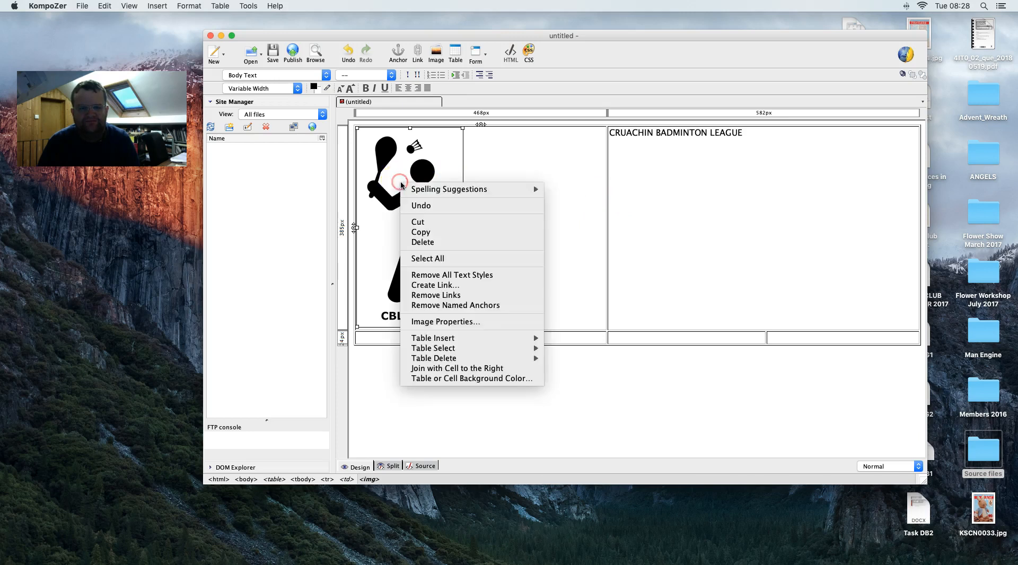
{"action": "left_click", "coordinate": [459, 323]}
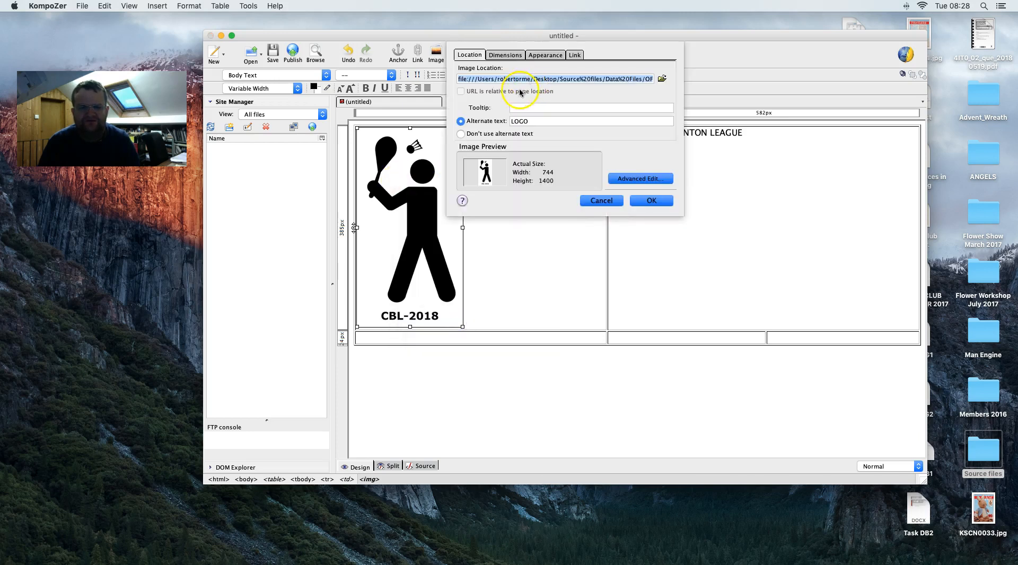
{"action": "left_click", "coordinate": [498, 51]}
{"action": "left_click", "coordinate": [508, 98]}
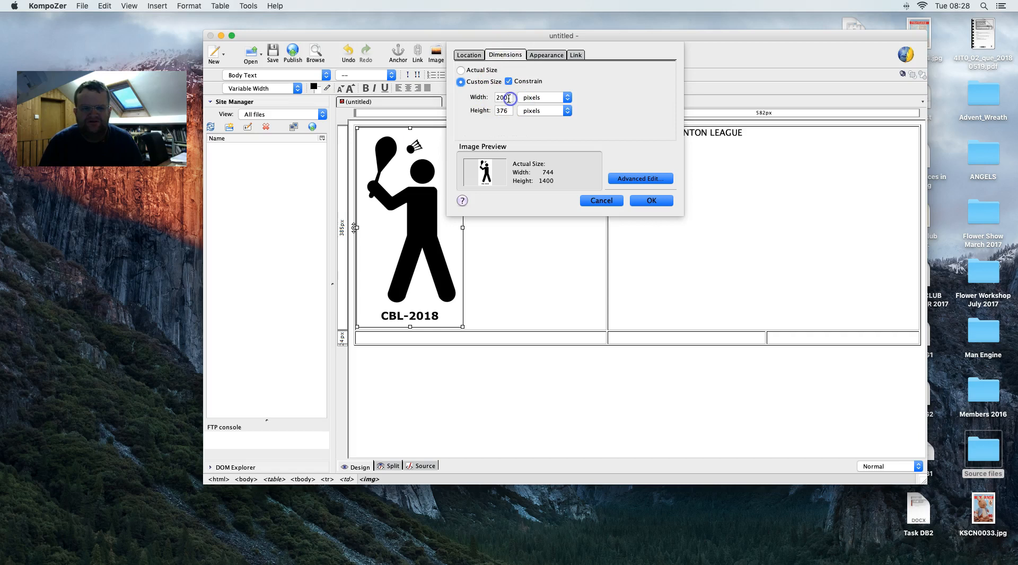
{"action": "type", "text": "75"}
{"action": "left_click", "coordinate": [649, 201]}
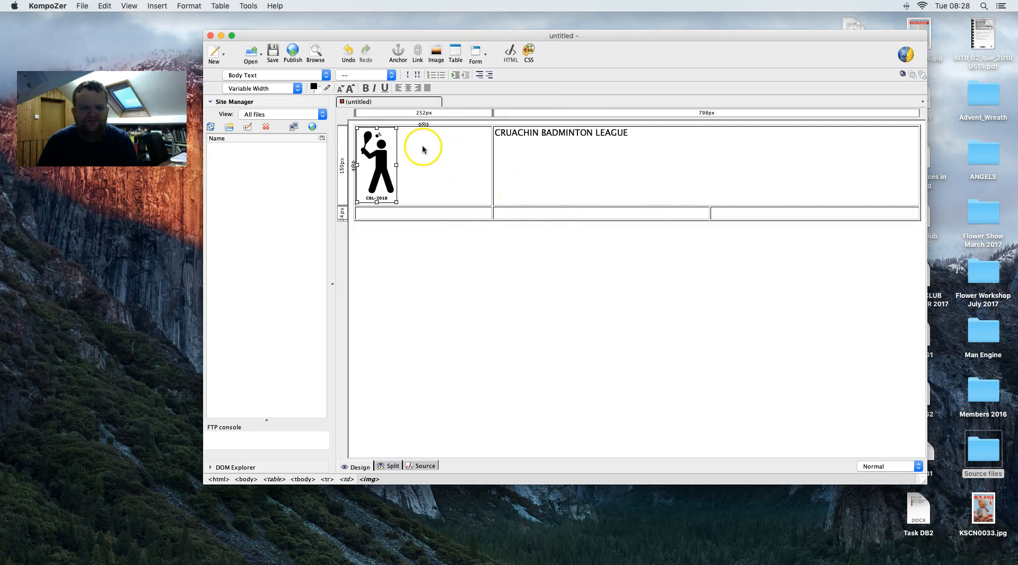
{"action": "left_click", "coordinate": [409, 88]}
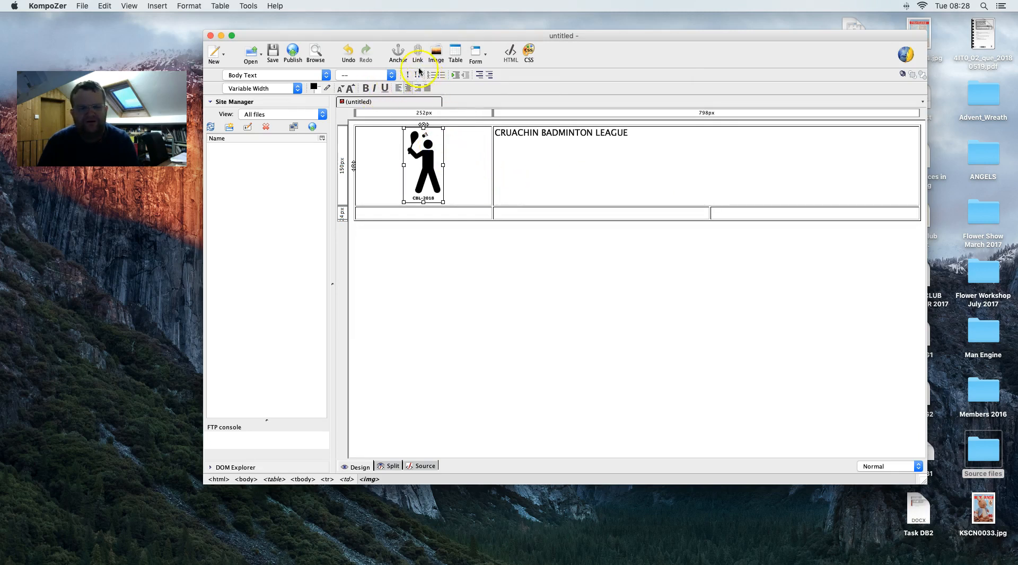
- Recheck the logo's properties without changes, then compare the layout against the task PDF
{"action": "right_click", "coordinate": [423, 174]}
{"action": "left_click", "coordinate": [475, 314]}
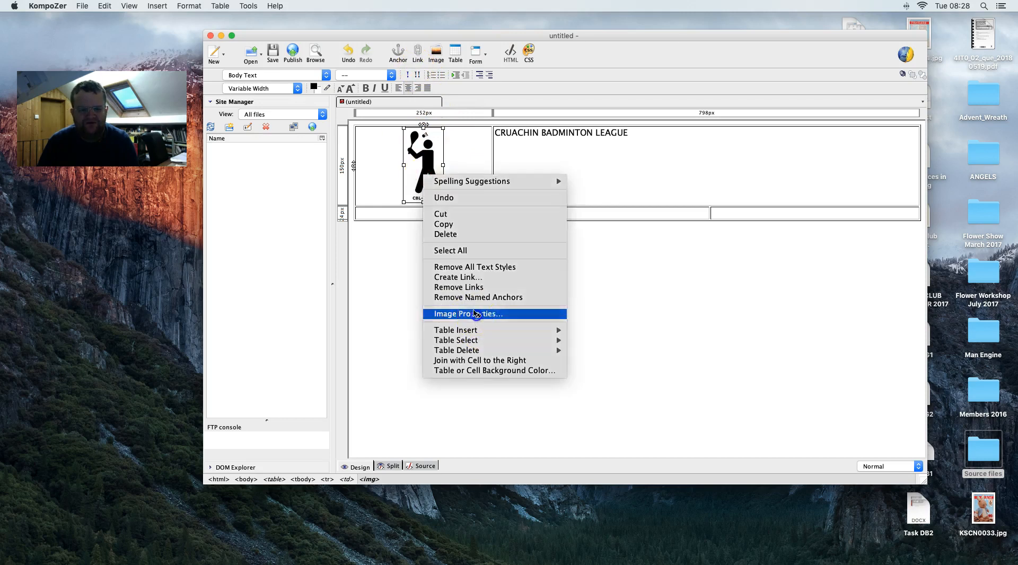
{"action": "left_click", "coordinate": [649, 201]}
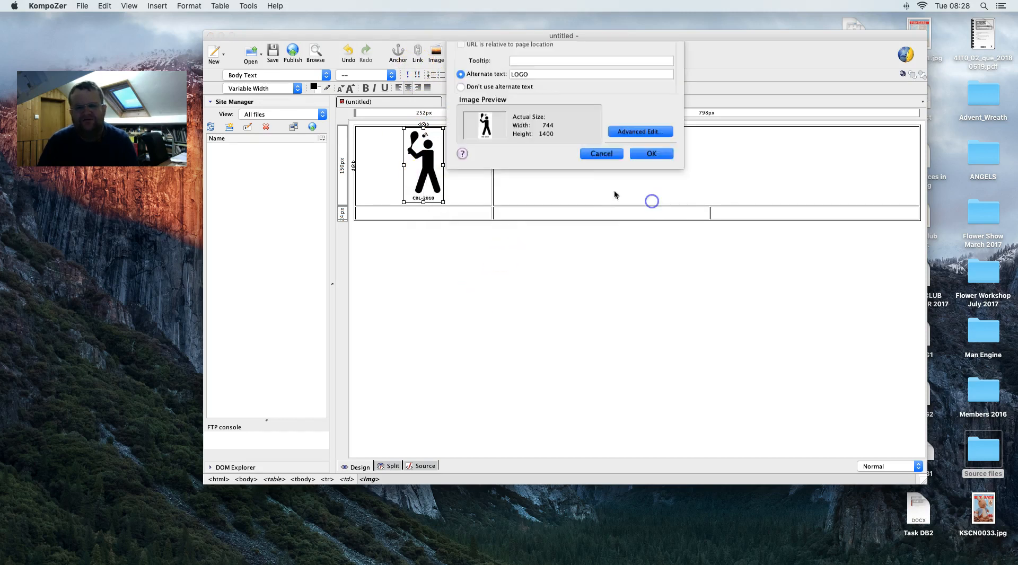
{"action": "left_click", "coordinate": [504, 164]}
{"action": "left_click", "coordinate": [626, 139]}
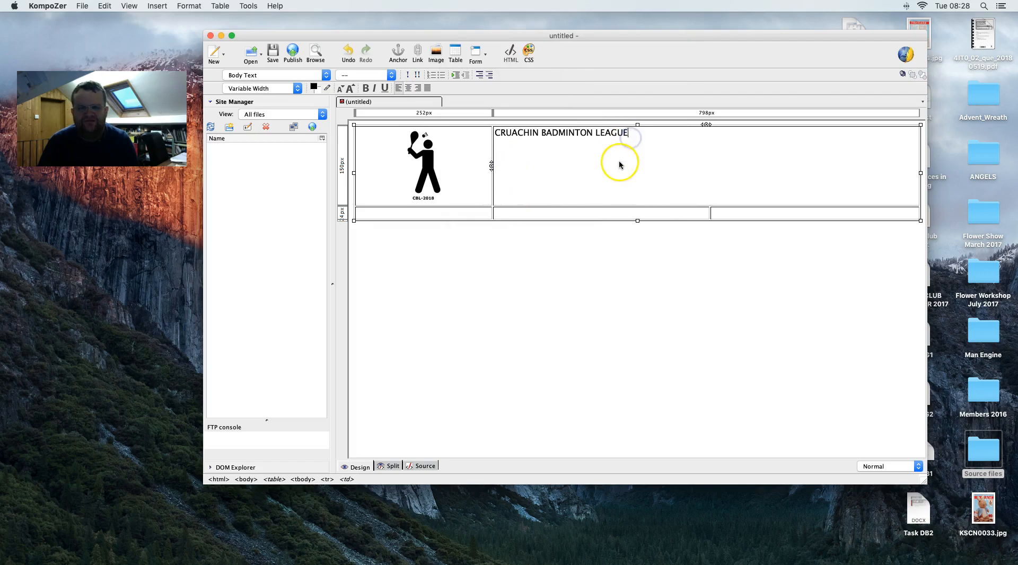
{"action": "key", "text": "ctrl+Right"}
{"action": "scroll", "coordinate": [558, 181], "scroll_direction": "down", "scroll_amount": 15}
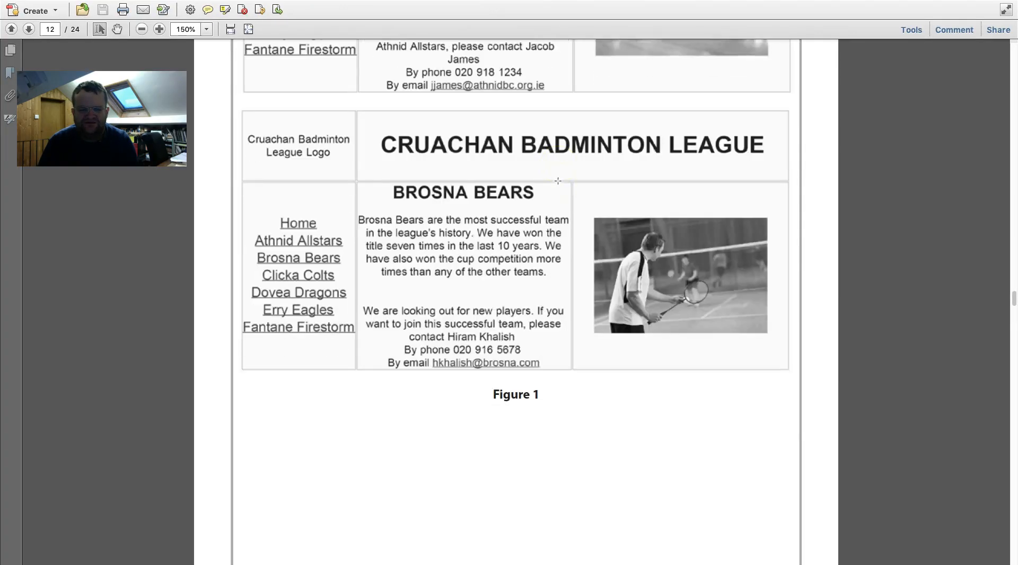
{"action": "scroll", "coordinate": [558, 180], "scroll_direction": "up", "scroll_amount": 3}
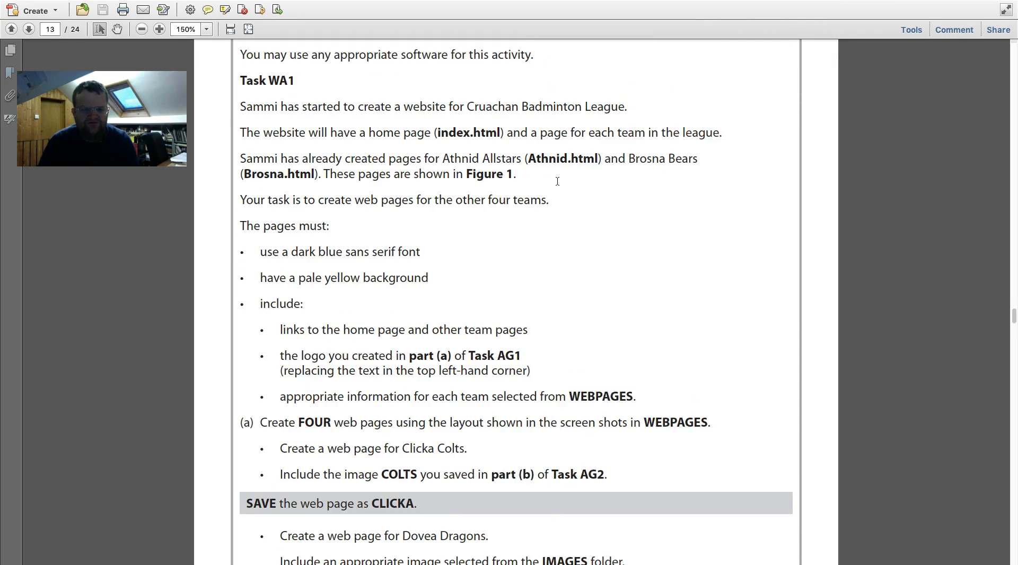
{"action": "key", "text": "ctrl+Left"}
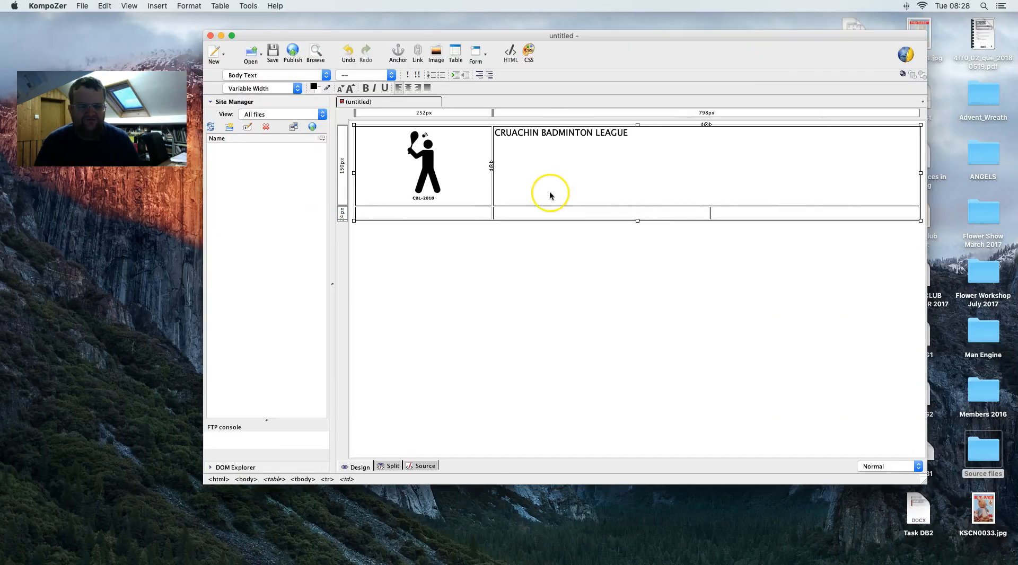
- Select all page content and apply the sans-serif font Arial
{"action": "key", "text": "super+a"}
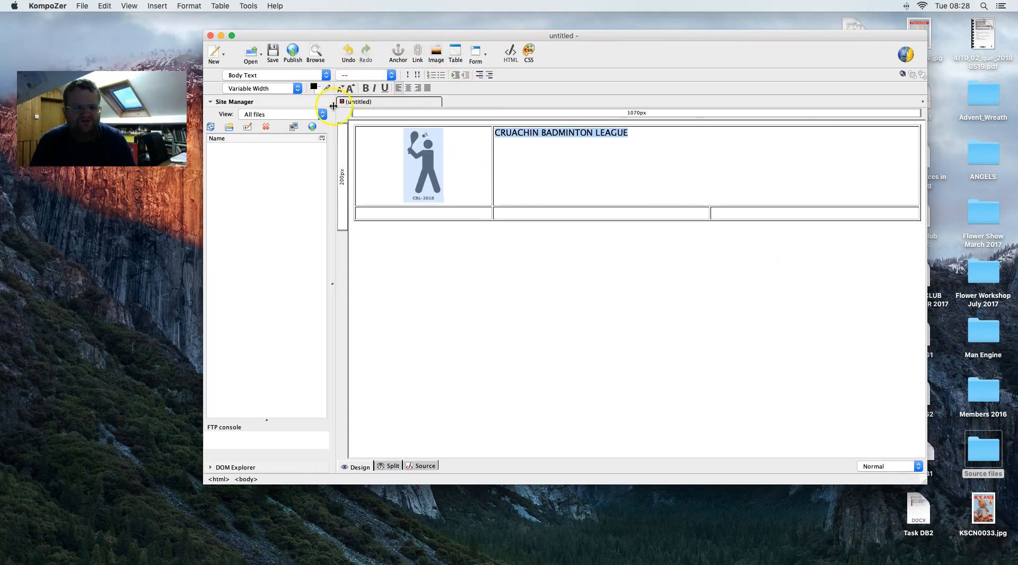
{"action": "left_click", "coordinate": [157, 5]}
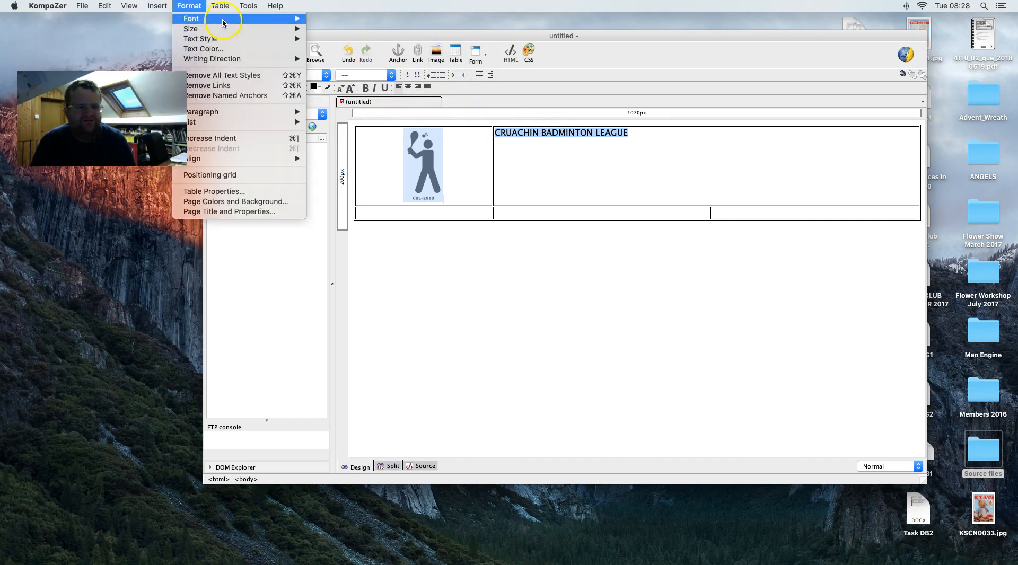
{"action": "mouse_move", "coordinate": [223, 22]}
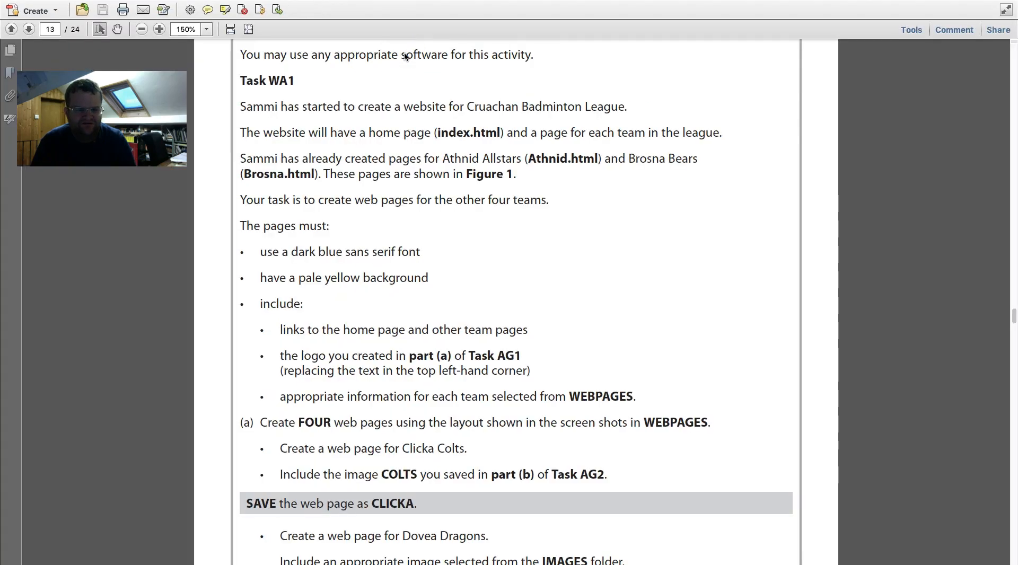
{"action": "key", "text": "ctrl+Left"}
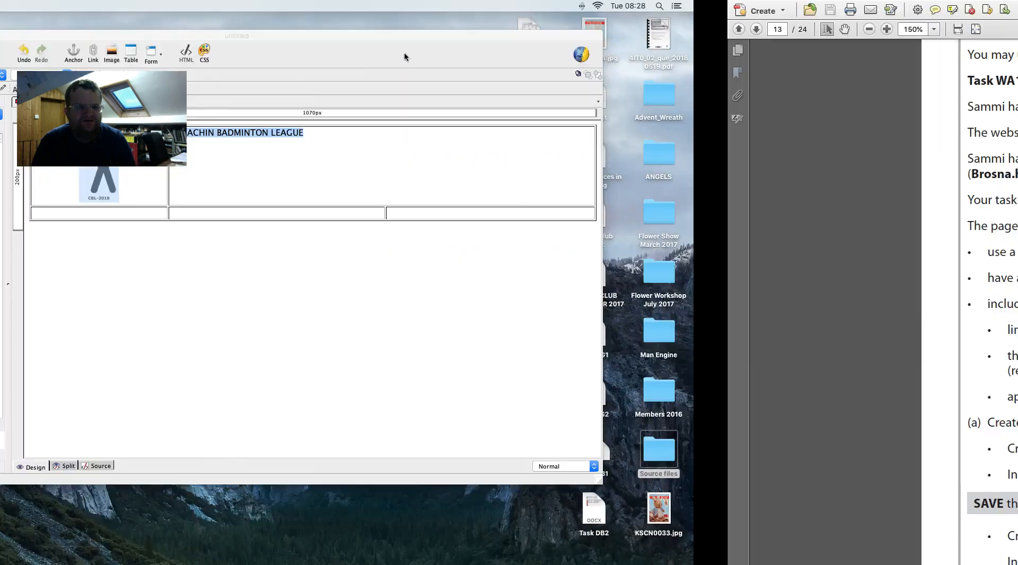
{"action": "left_click", "coordinate": [190, 6]}
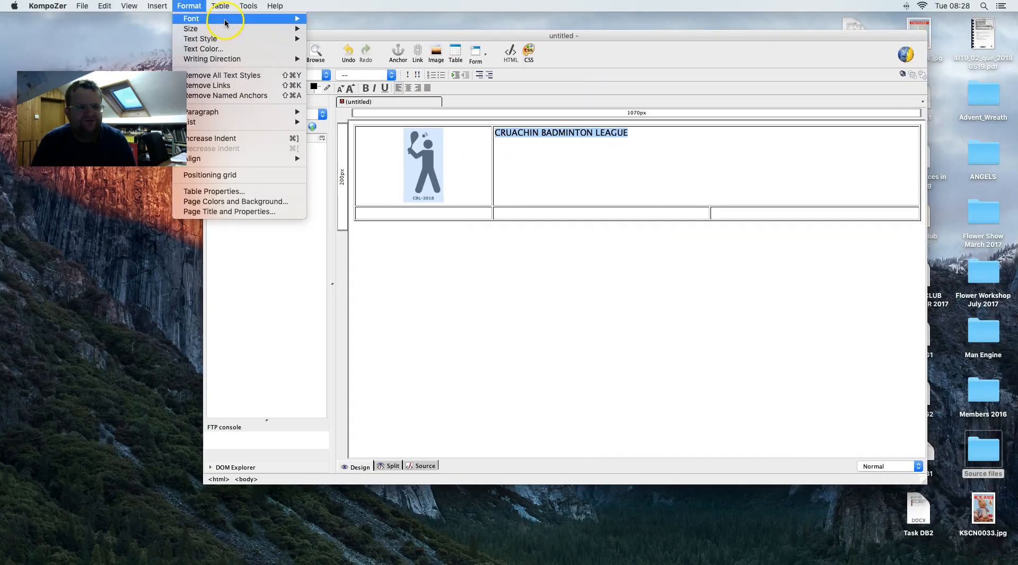
{"action": "mouse_move", "coordinate": [284, 19]}
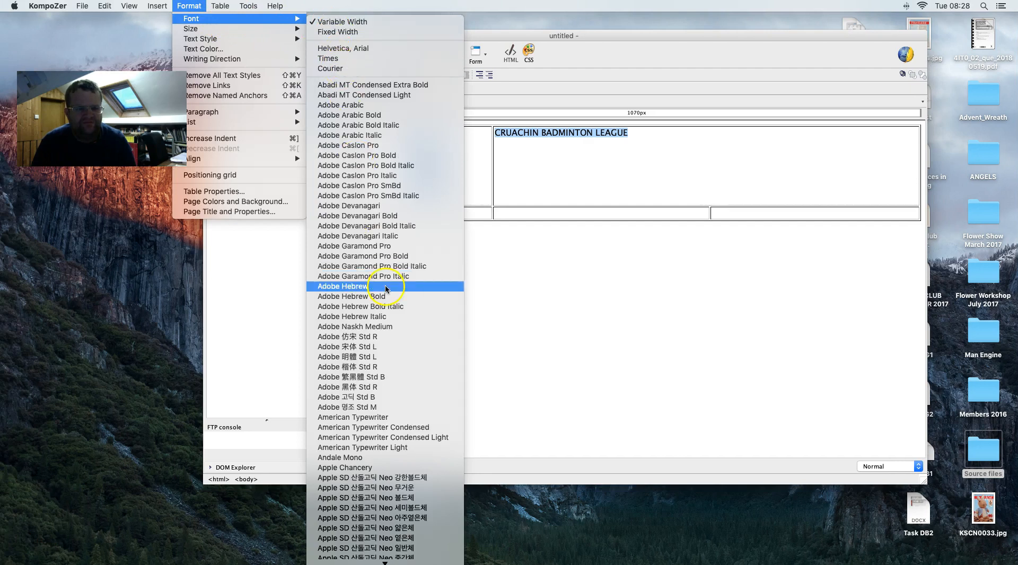
{"action": "scroll", "coordinate": [390, 441], "scroll_direction": "down", "scroll_amount": 5}
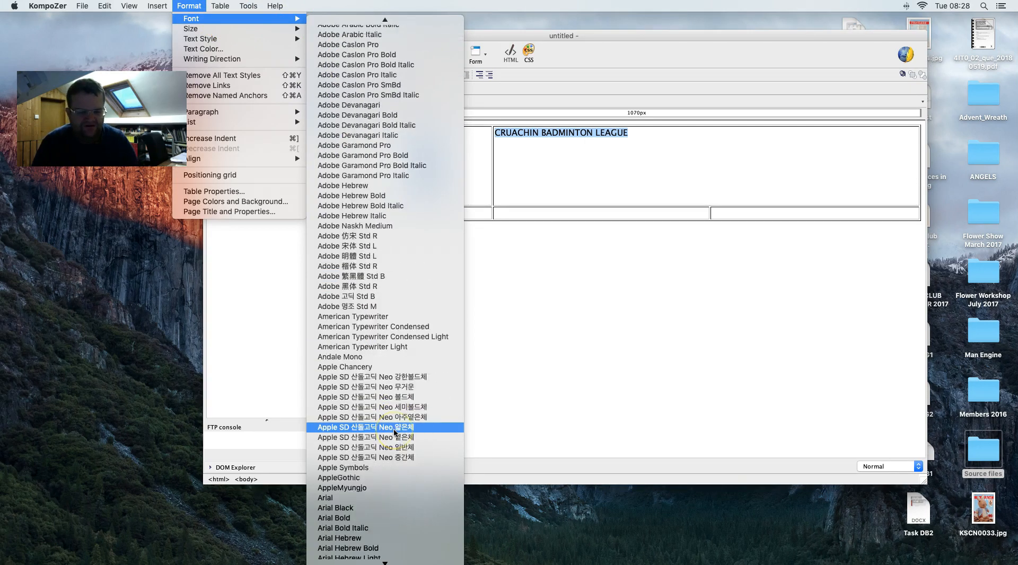
{"action": "scroll", "coordinate": [374, 497], "scroll_direction": "down", "scroll_amount": 1}
{"action": "left_click", "coordinate": [428, 397]}
- Colour the league title text blue (#3333FF)
{"action": "left_click", "coordinate": [191, 6]}
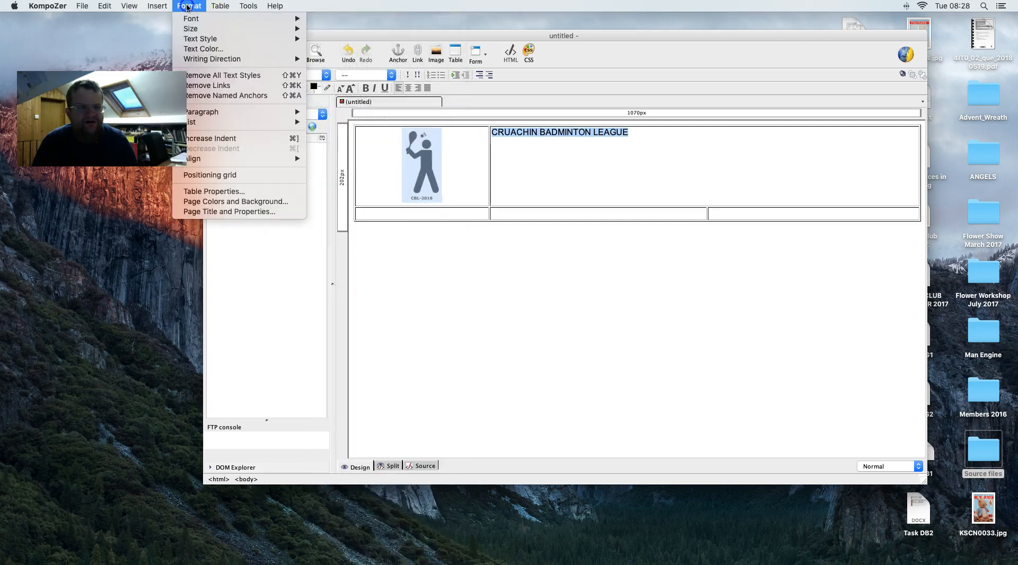
{"action": "left_click", "coordinate": [277, 49]}
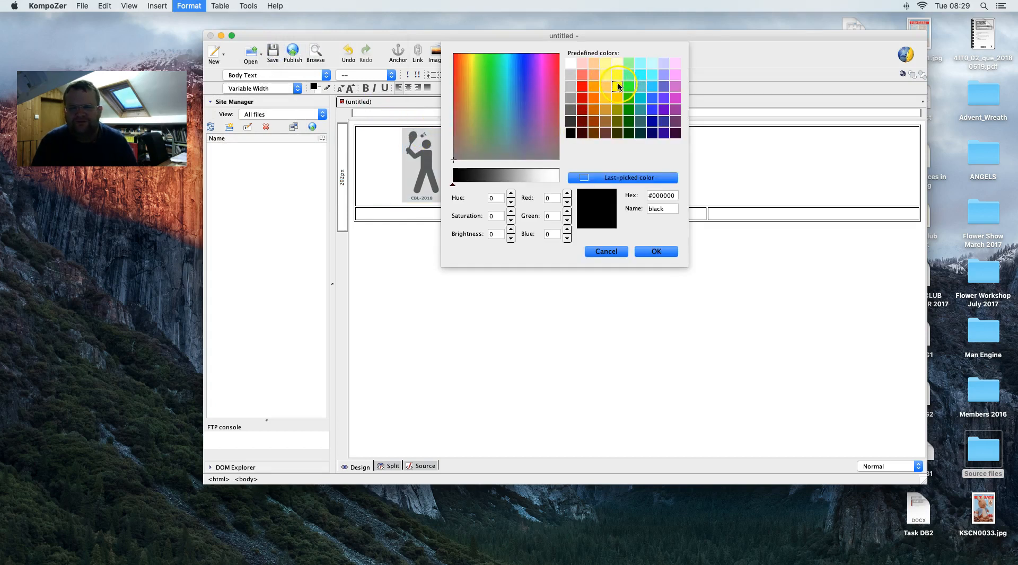
{"action": "left_click", "coordinate": [653, 110]}
{"action": "left_click", "coordinate": [655, 251]}
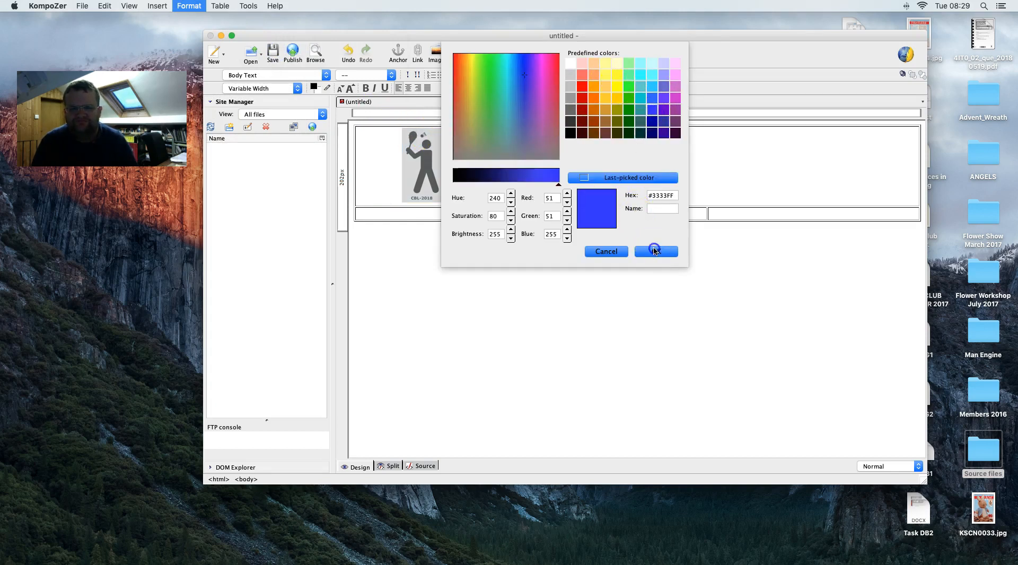
{"action": "left_click", "coordinate": [543, 229]}
- Select the CRUACHIN BADMINTON LEAGUE title and make it bold
{"action": "right_click", "coordinate": [493, 231]}
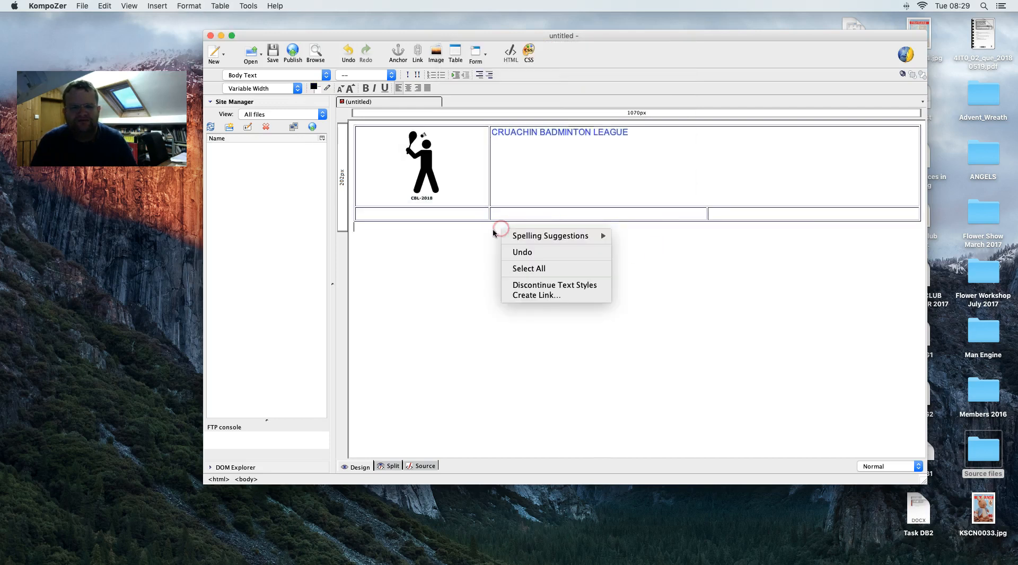
{"action": "left_click", "coordinate": [560, 164]}
{"action": "left_click_drag", "start_coordinate": [630, 137], "coordinate": [521, 132]}
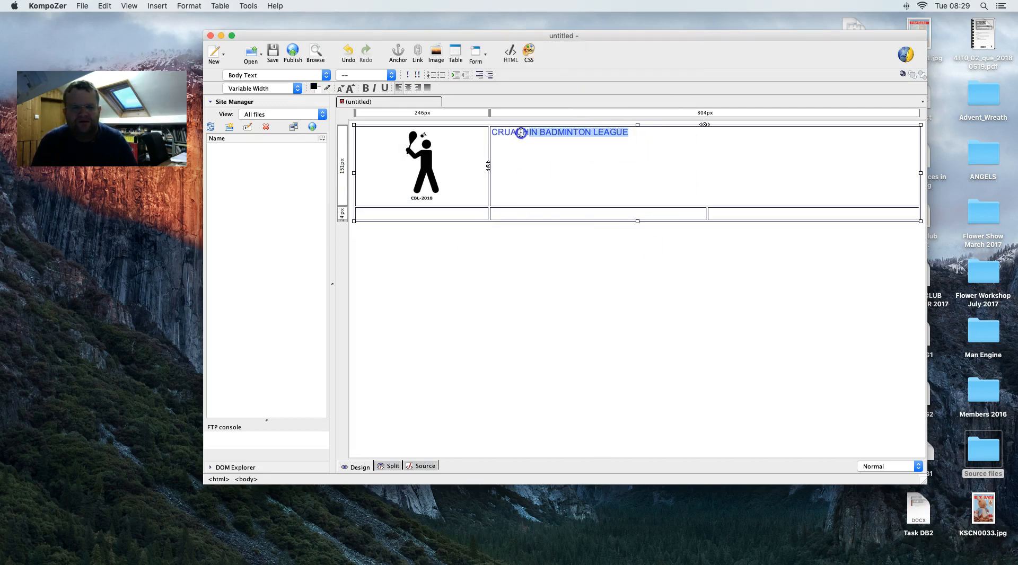
{"action": "left_click", "coordinate": [189, 6]}
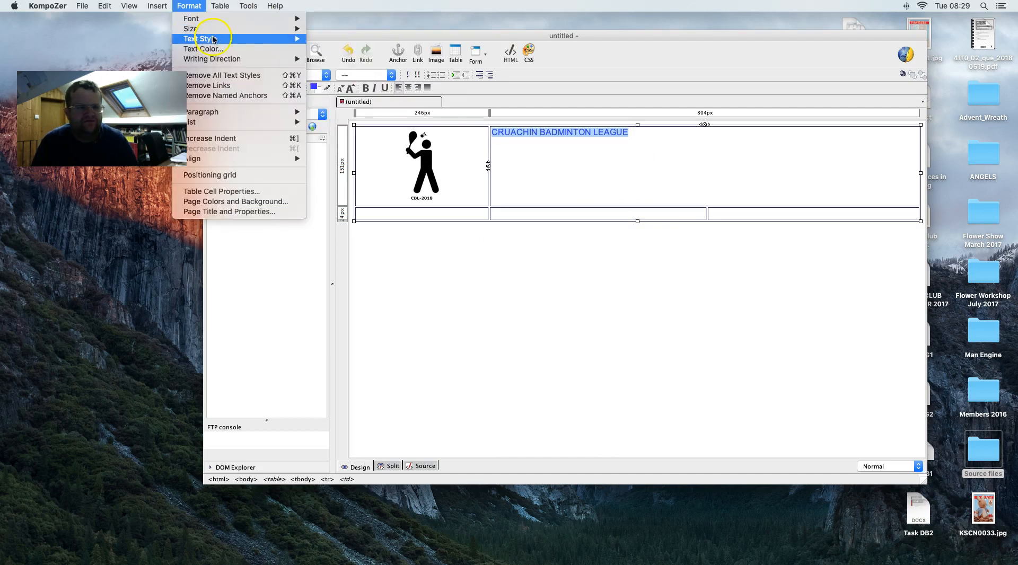
{"action": "mouse_move", "coordinate": [215, 39]}
{"action": "left_click", "coordinate": [325, 39]}
- Enlarge the title text, then shrink it back down two size steps
{"action": "left_click", "coordinate": [188, 5]}
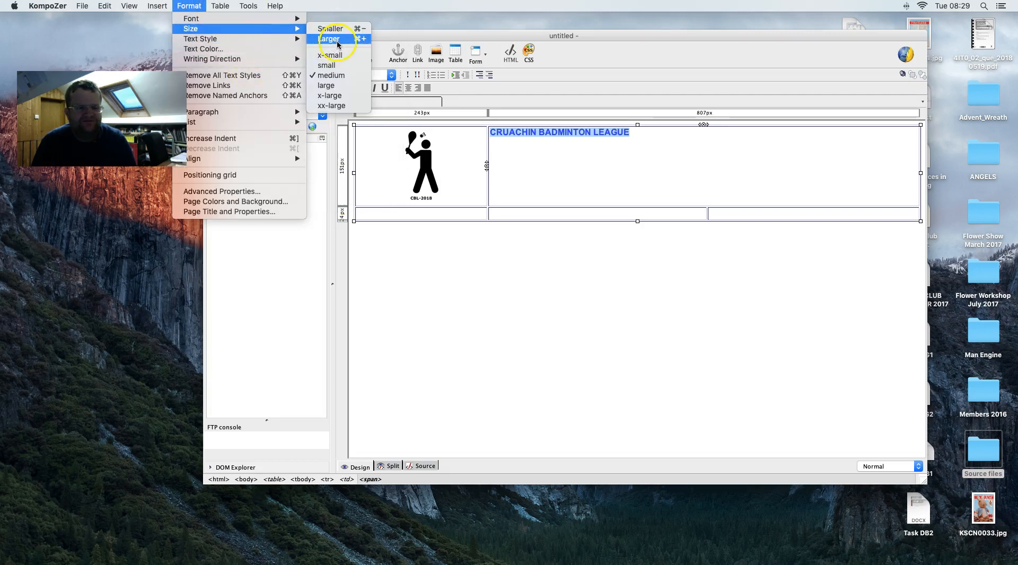
{"action": "left_click", "coordinate": [336, 40]}
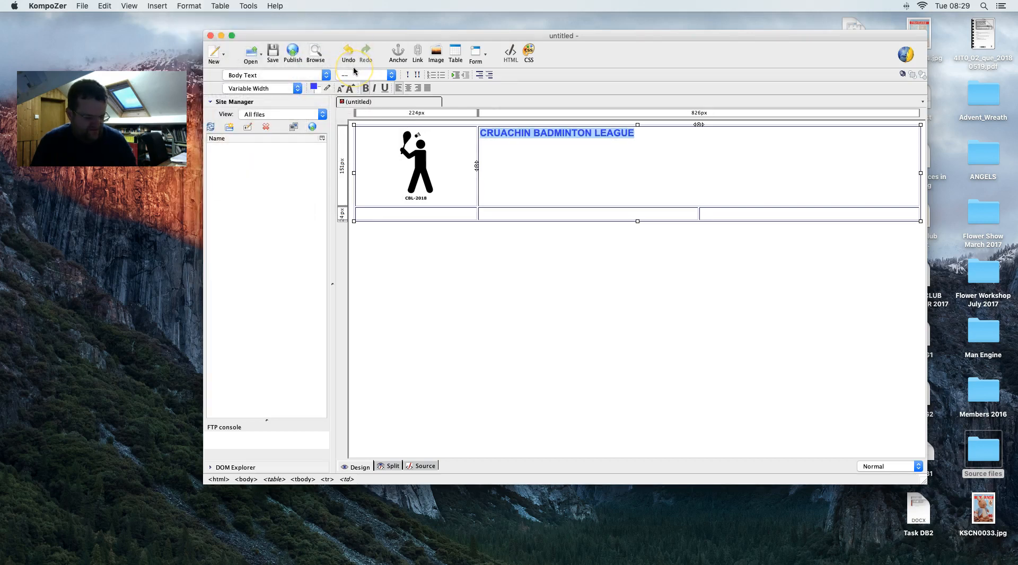
{"action": "key", "text": "super+shift+period"}
{"action": "key", "text": "super+shift+period"}
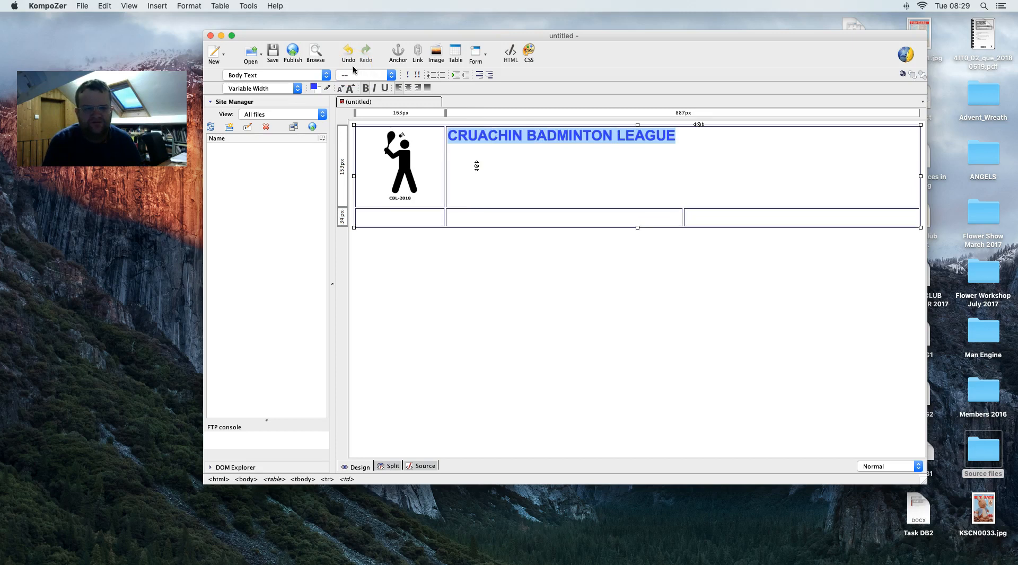
{"action": "key", "text": "super+shift+comma"}
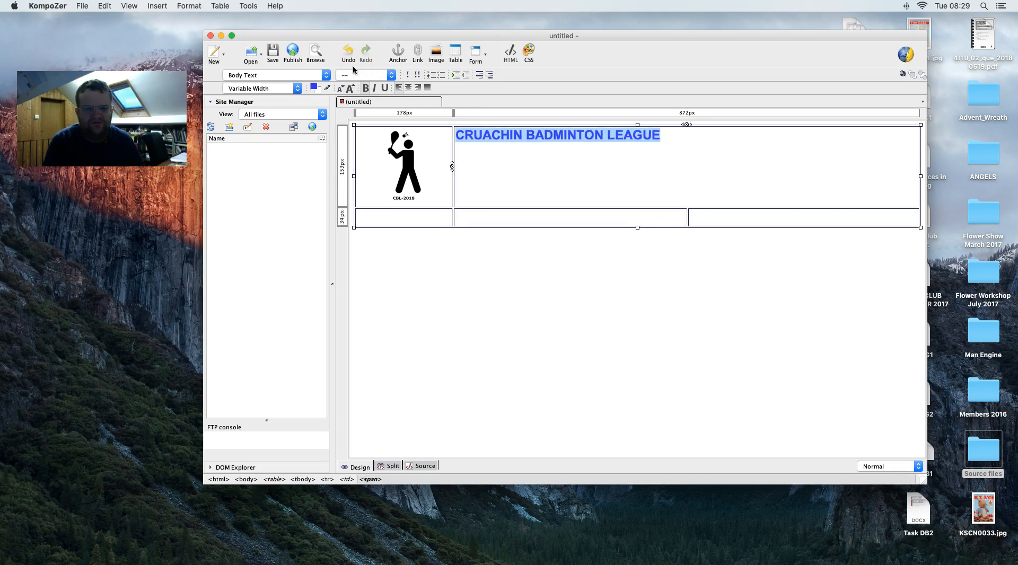
{"action": "key", "text": "super+shift+comma"}
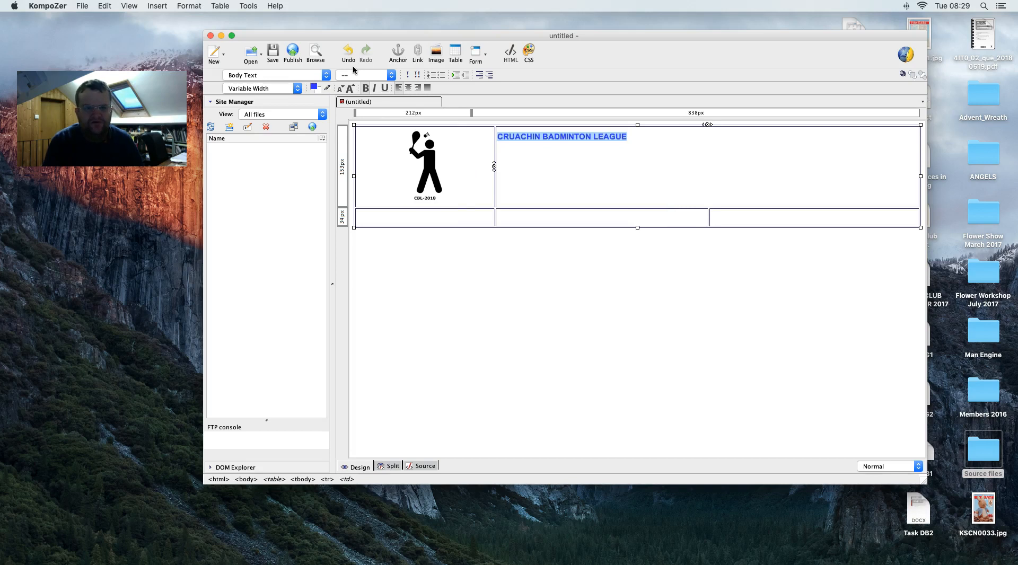
- Apply the Heading 1 paragraph format to the title and deselect it
{"action": "left_click", "coordinate": [297, 74]}
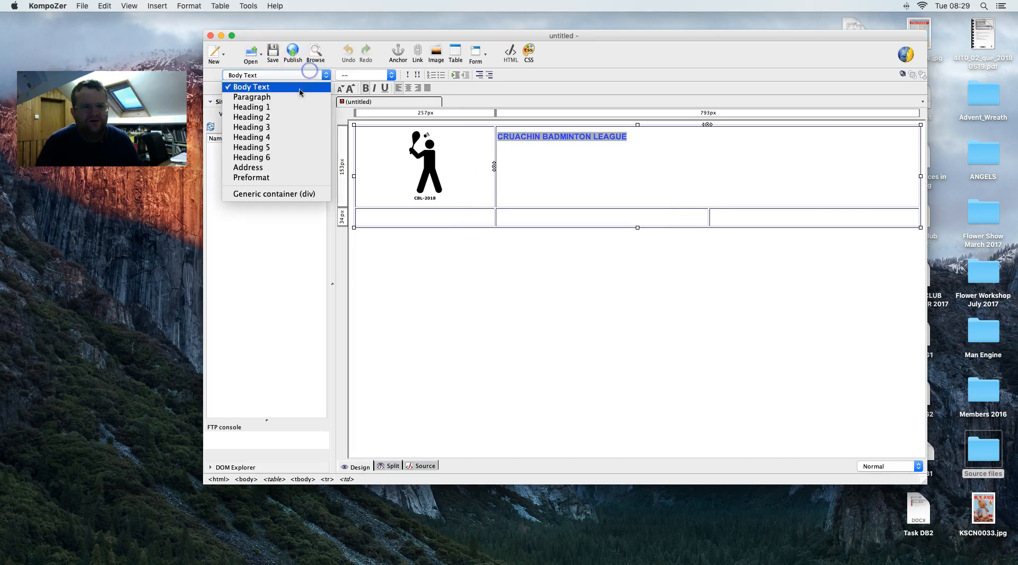
{"action": "left_click", "coordinate": [254, 106]}
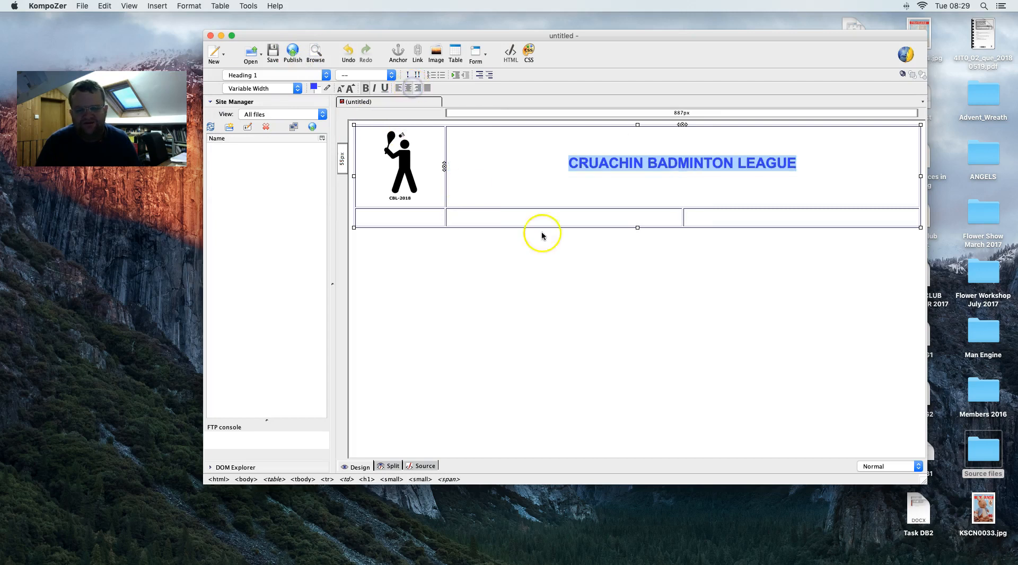
{"action": "left_click", "coordinate": [636, 210]}
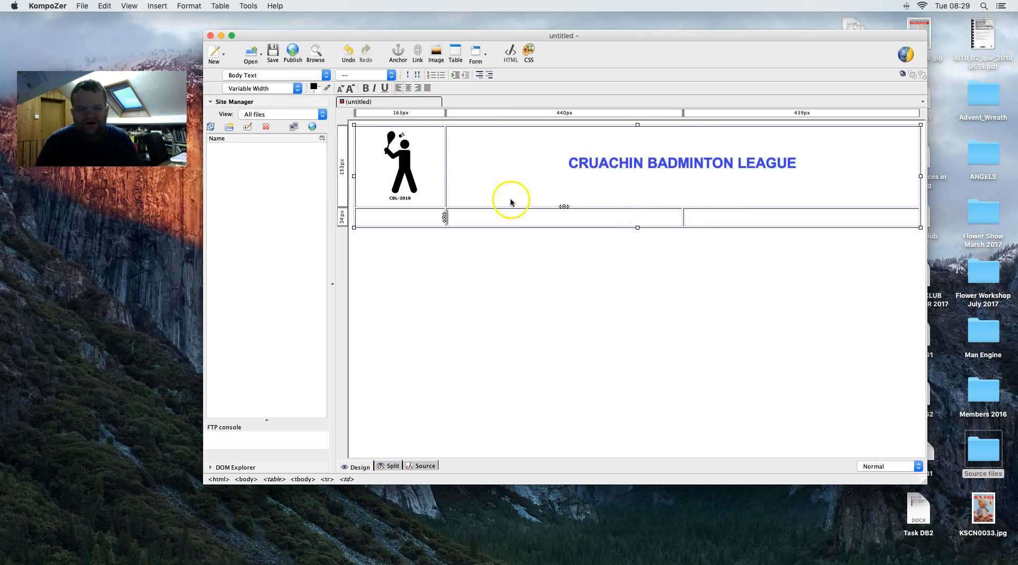
- Place the cursor in the page body below the table after glancing at the task brief
{"action": "left_click", "coordinate": [453, 238]}
{"action": "key", "text": "ctrl+Right"}
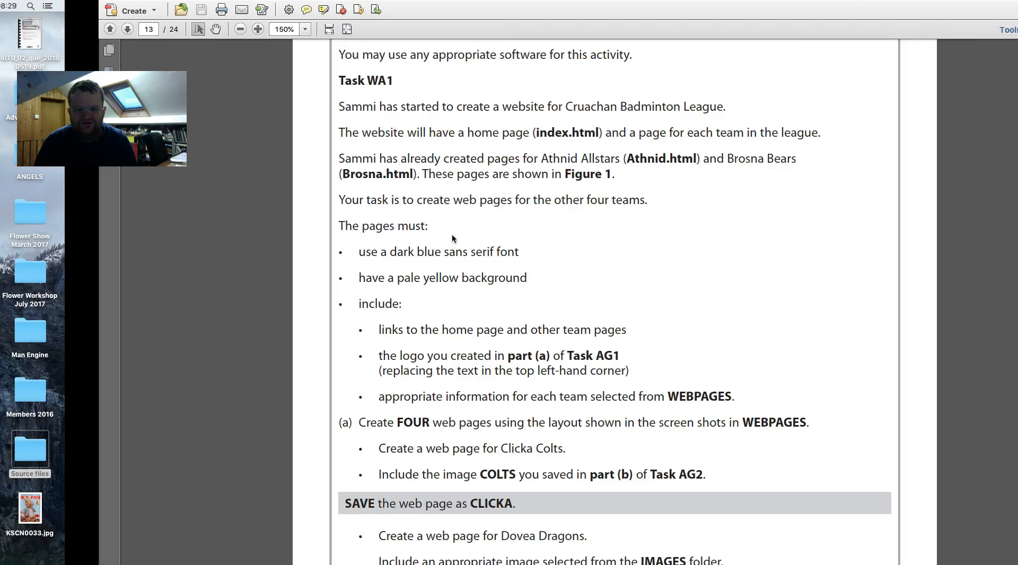
{"action": "key", "text": "ctrl+Left"}
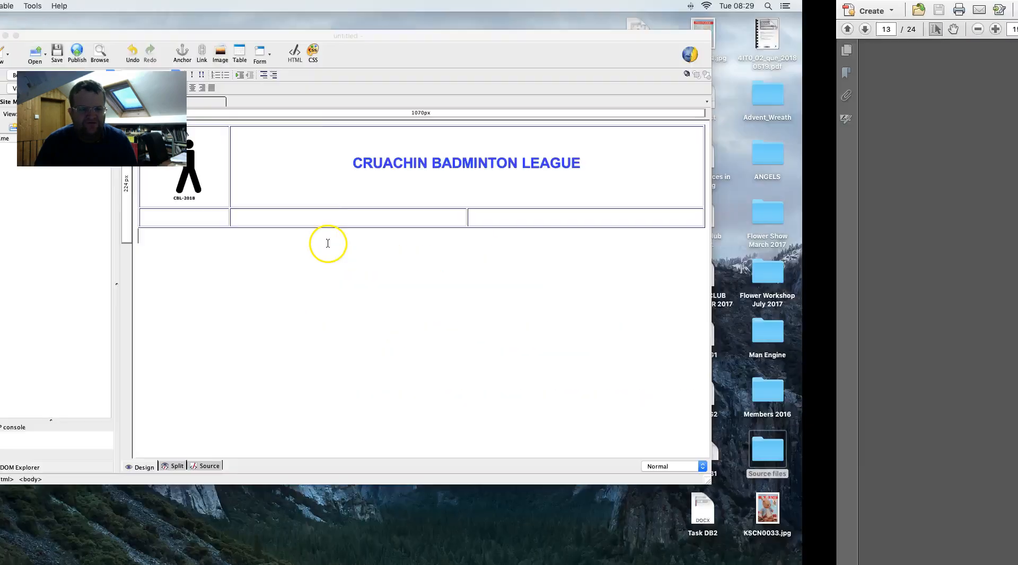
{"action": "right_click", "coordinate": [431, 328]}
{"action": "left_click", "coordinate": [557, 311]}
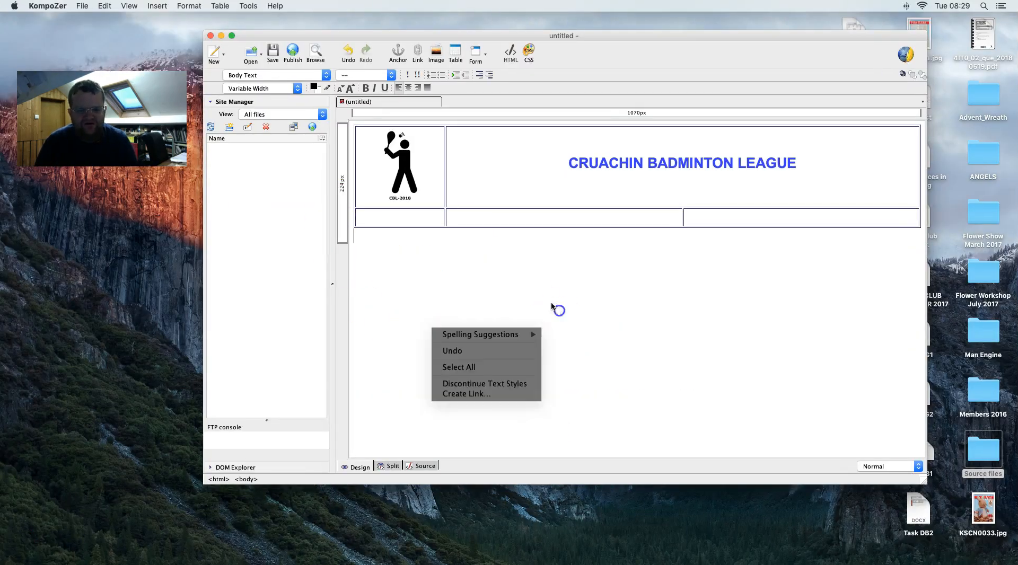
{"action": "right_click", "coordinate": [530, 295]}
{"action": "left_click", "coordinate": [472, 253]}
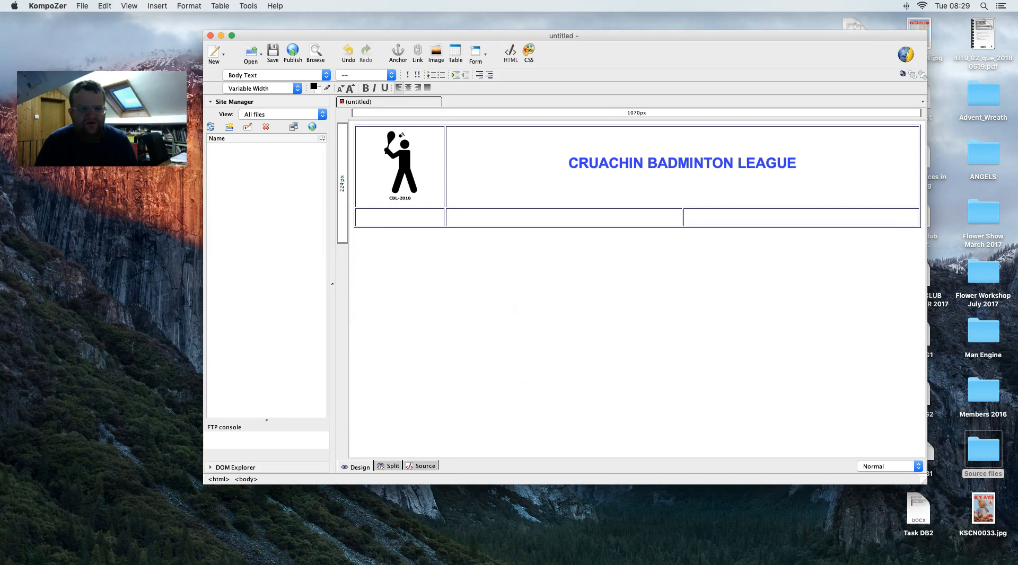
- Set a custom pale yellow #FFFFCC page background and bring the task brief into view
{"action": "left_click", "coordinate": [199, 6]}
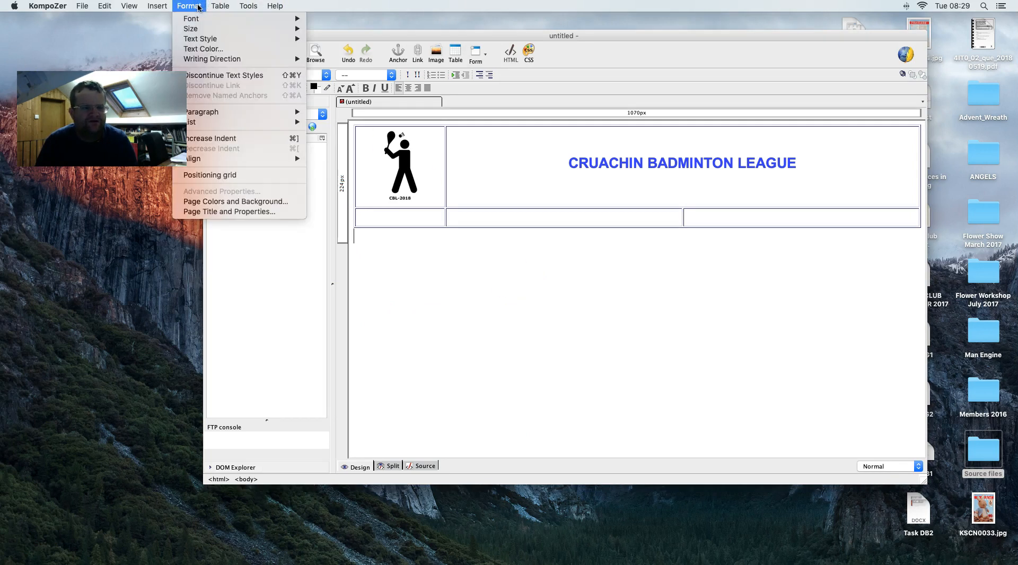
{"action": "left_click", "coordinate": [187, 19]}
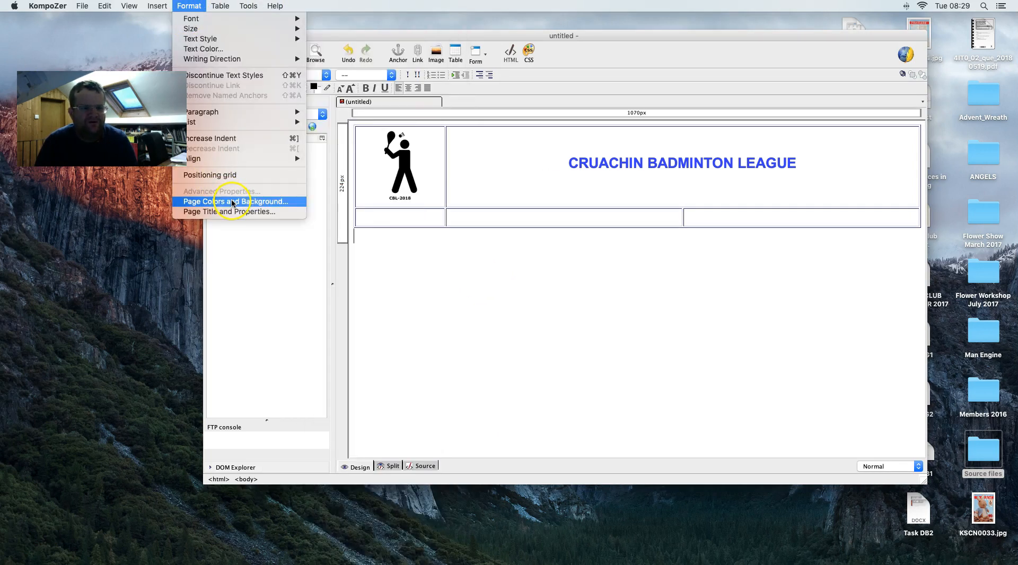
{"action": "left_click", "coordinate": [233, 201]}
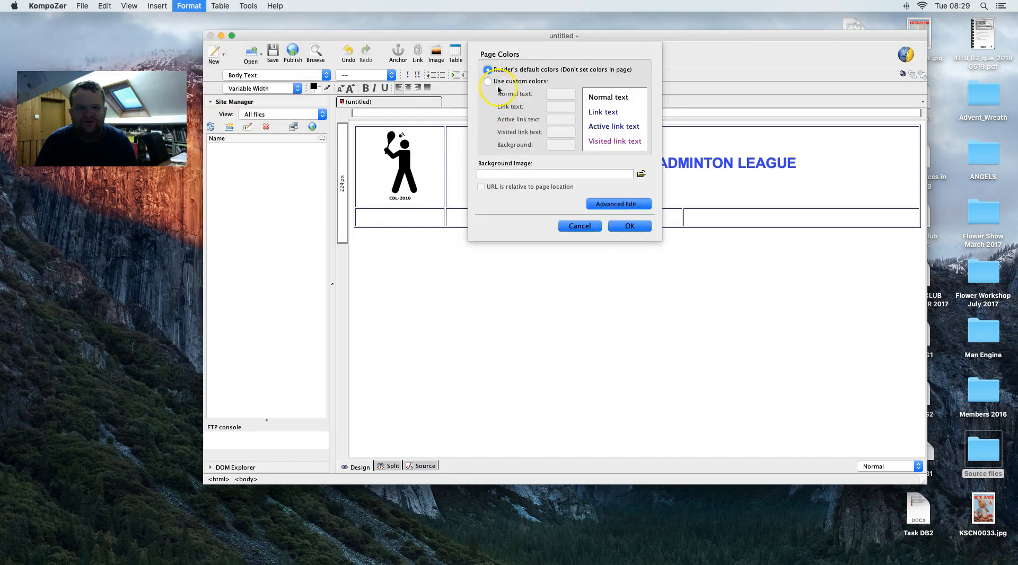
{"action": "left_click", "coordinate": [488, 82]}
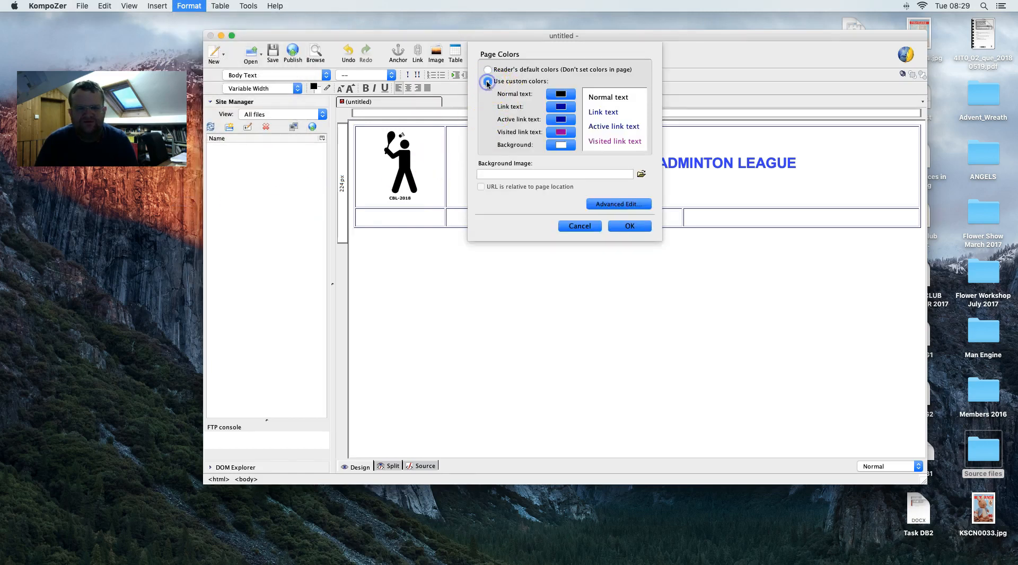
{"action": "left_click", "coordinate": [556, 152]}
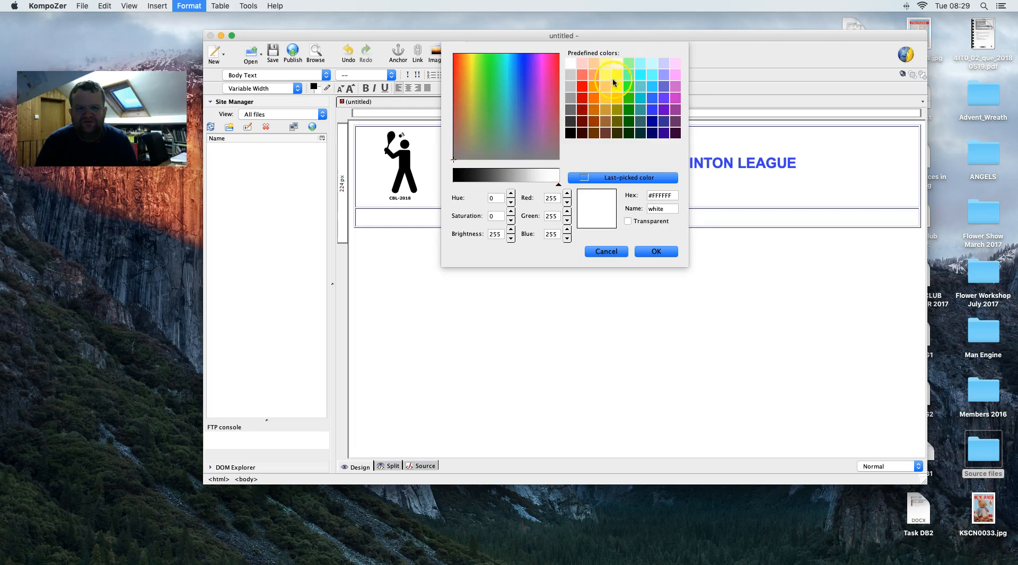
{"action": "left_click", "coordinate": [618, 64]}
{"action": "left_click", "coordinate": [650, 253]}
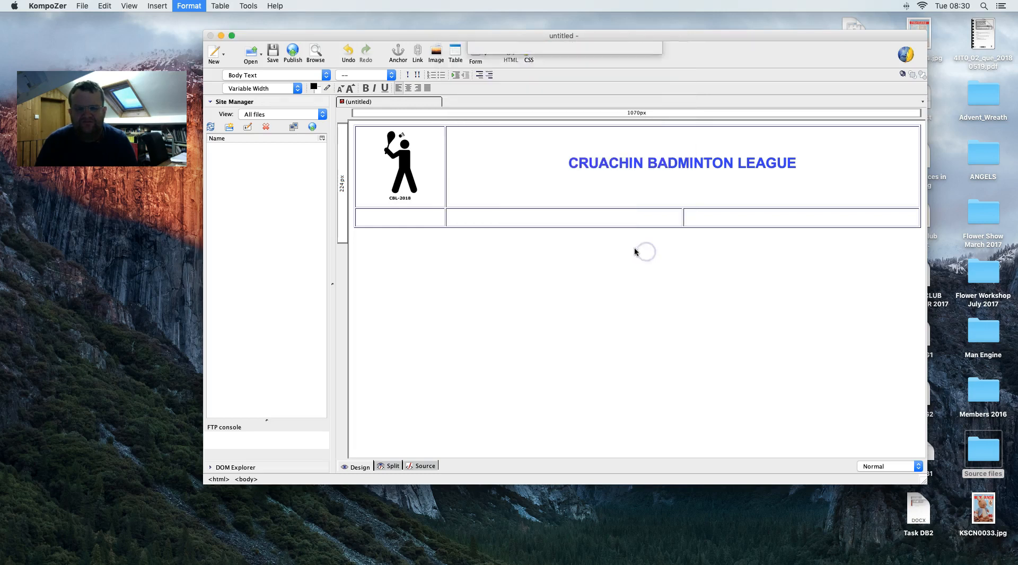
{"action": "left_click", "coordinate": [626, 226]}
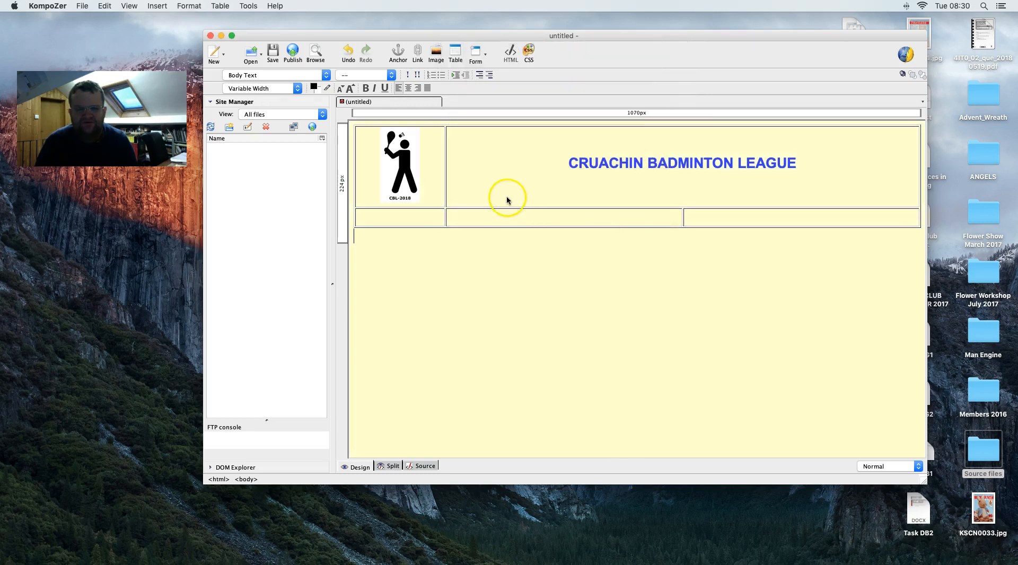
{"action": "key", "text": "ctrl+Right"}
- Scroll the brief to the Figure 1 team-page screenshots, then return to the editor's bottom-left cell
{"action": "scroll", "coordinate": [501, 196], "scroll_direction": "up", "scroll_amount": 3}
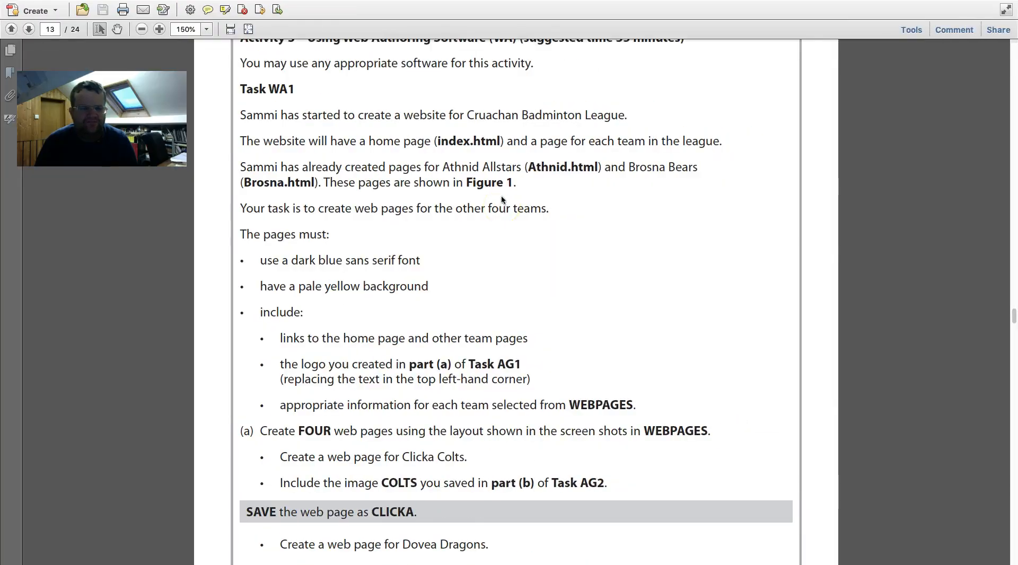
{"action": "scroll", "coordinate": [502, 200], "scroll_direction": "up", "scroll_amount": 15}
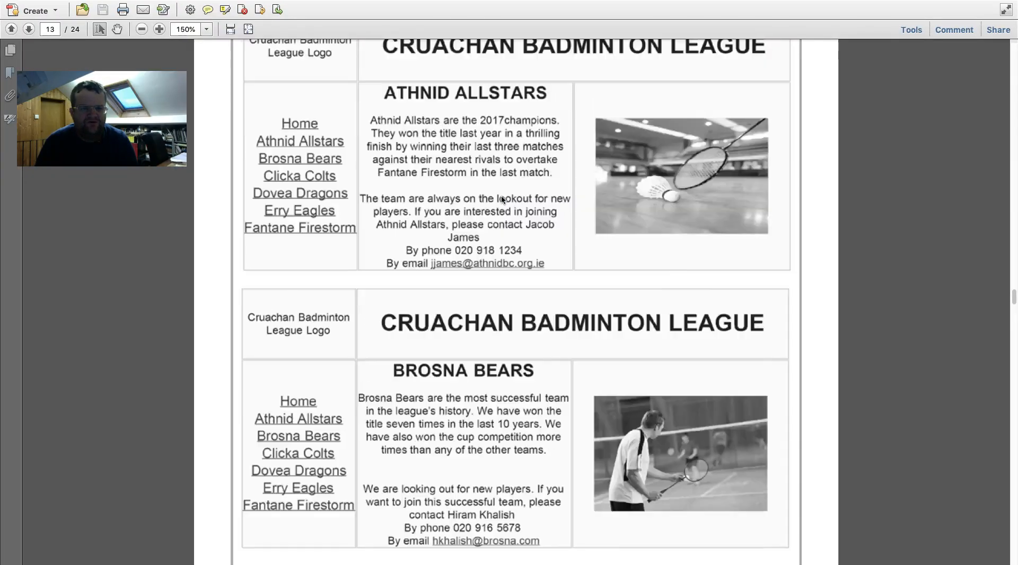
{"action": "scroll", "coordinate": [501, 200], "scroll_direction": "down", "scroll_amount": 5}
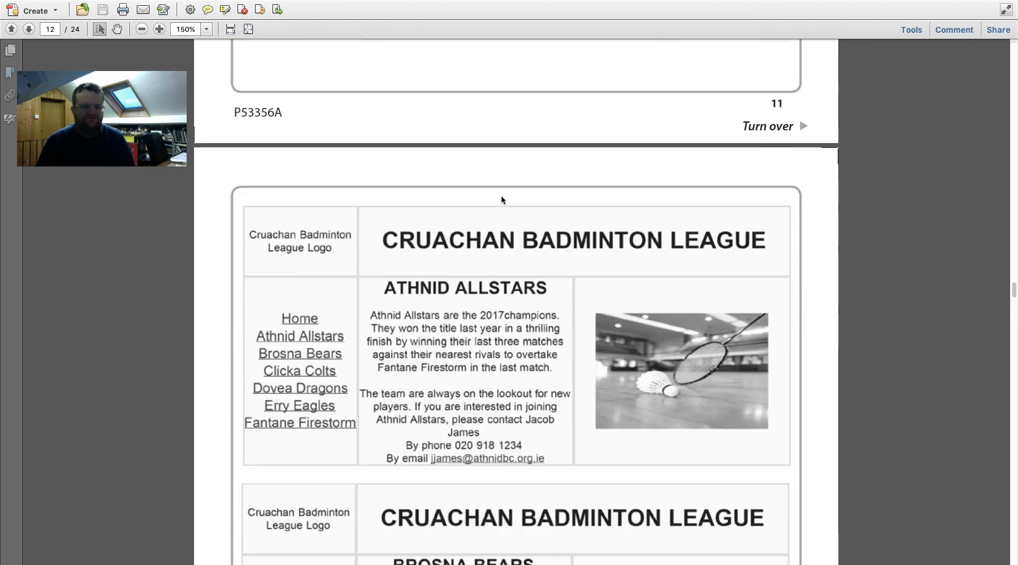
{"action": "key", "text": "ctrl+Left"}
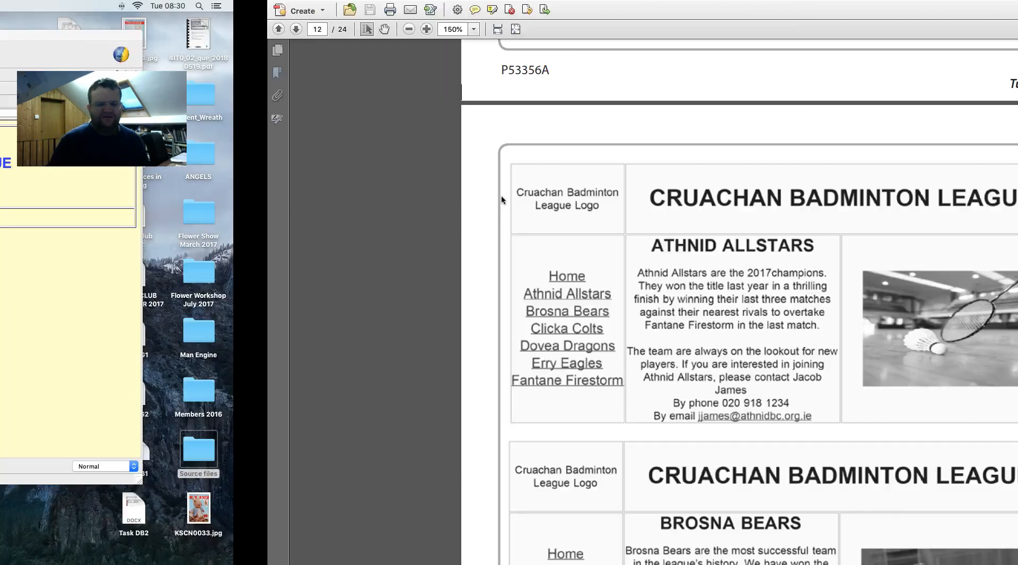
{"action": "left_click", "coordinate": [410, 218]}
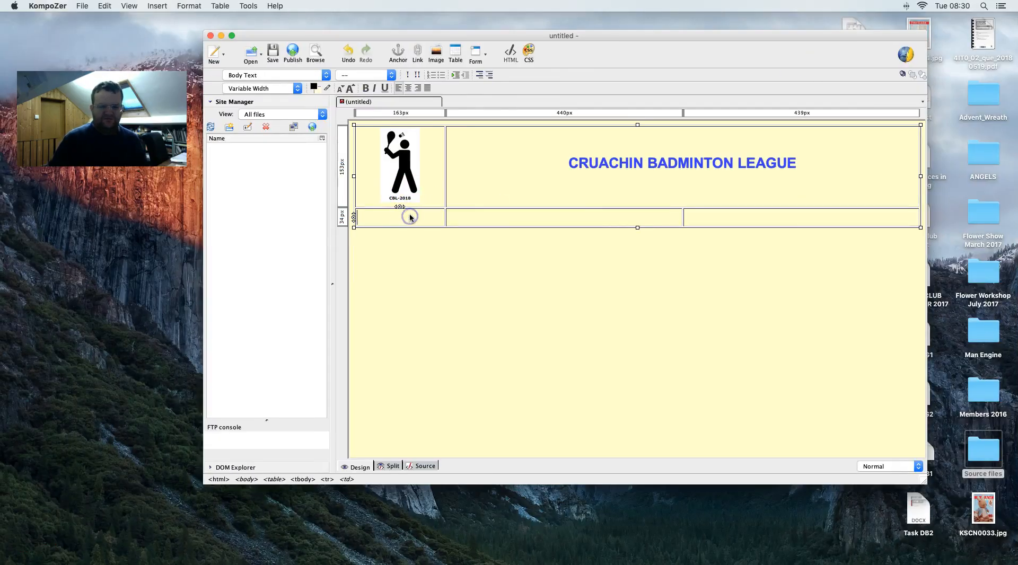
- Centre the bottom-left cell and type Home and Athnid Allstars on separate lines
{"action": "left_click", "coordinate": [410, 89]}
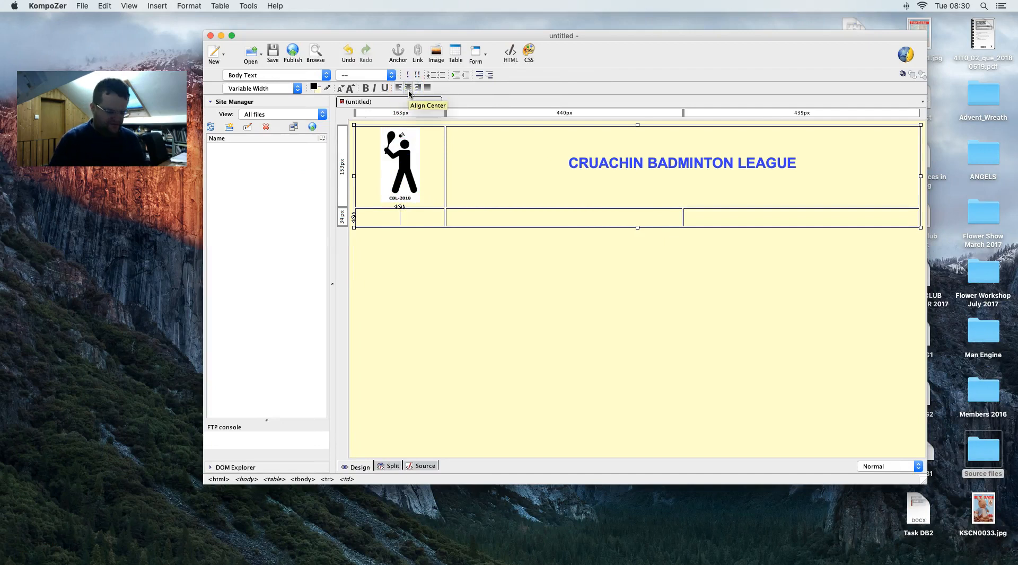
{"action": "type", "text": "Home"}
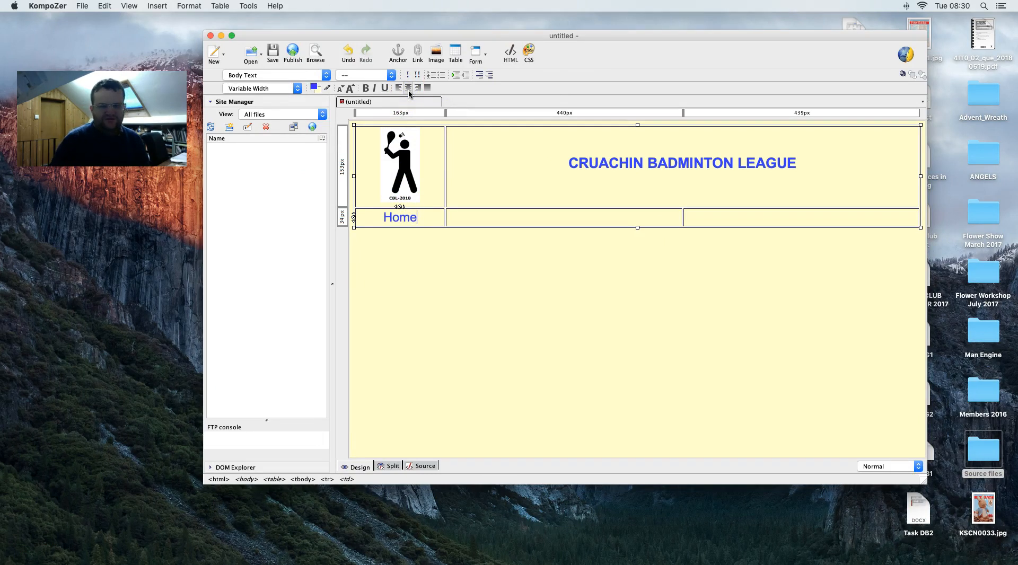
{"action": "key", "text": "ctrl+Right"}
{"action": "key", "text": "ctrl+Left"}
{"action": "key", "text": "Return"}
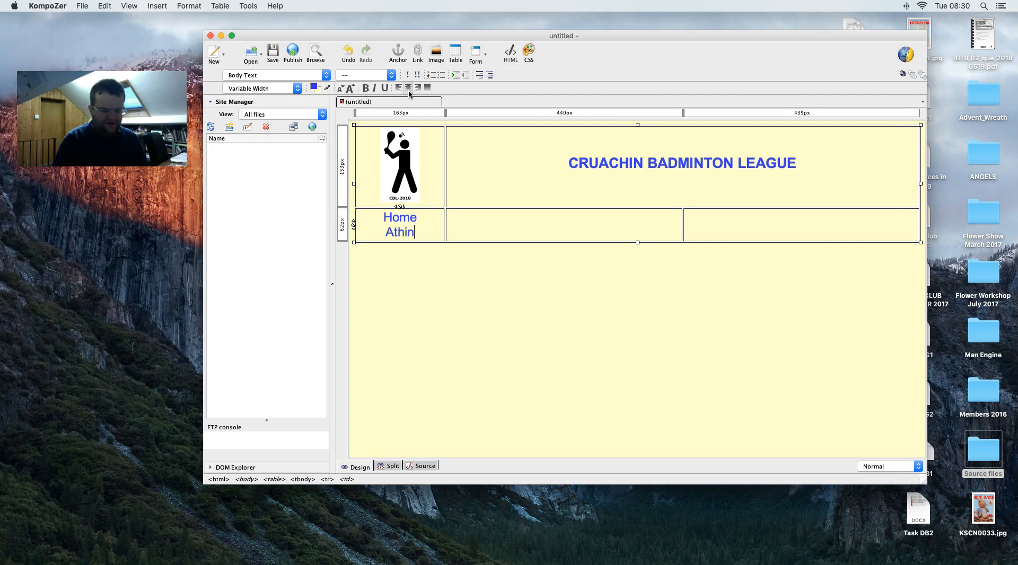
{"action": "type", "text": "Athnid Ak"}
{"action": "key", "text": "BackSpace"}
{"action": "type", "text": "llstars"}
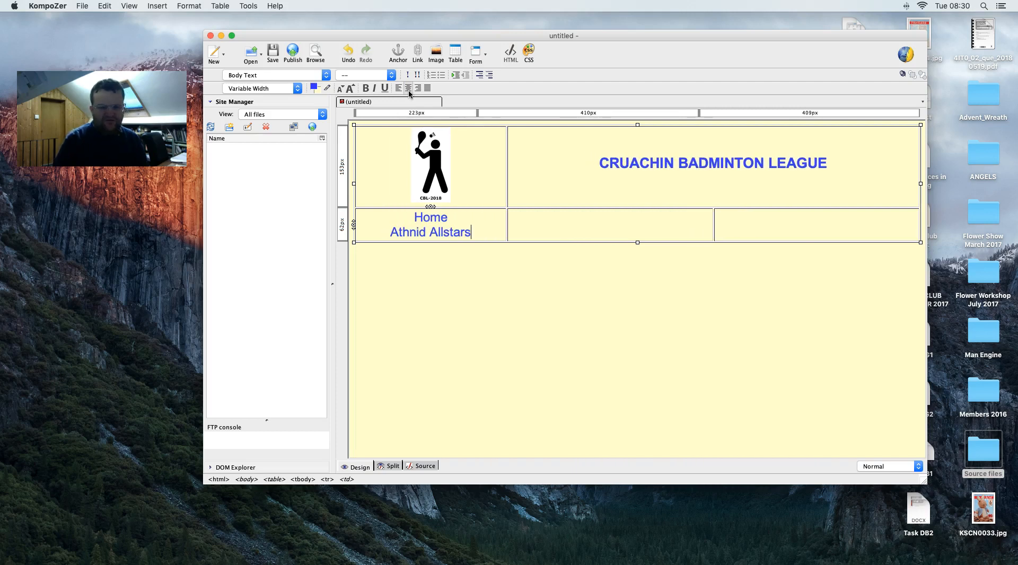
- Add Brosna Bears, Clicka Colts and Dovea Dragons as new lines, checking names in the brief
{"action": "key", "text": "ctrl+Right"}
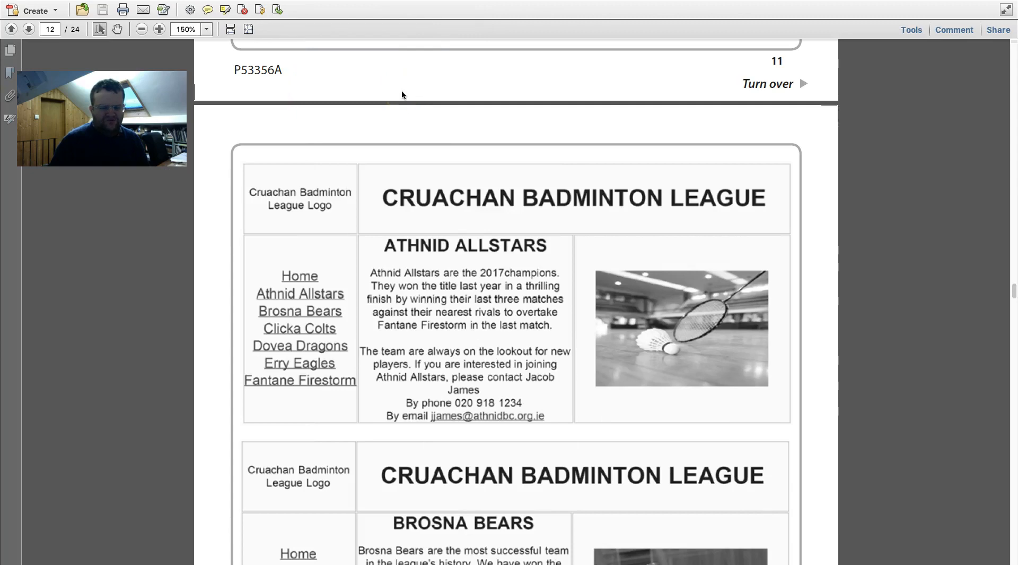
{"action": "key", "text": "ctrl+Left"}
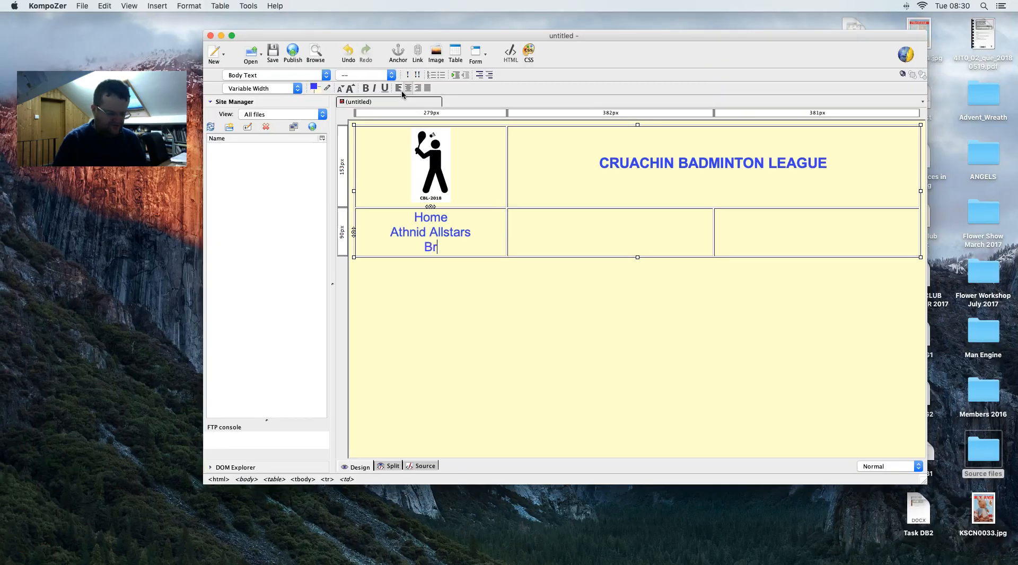
{"action": "type", "text": "Bears"}
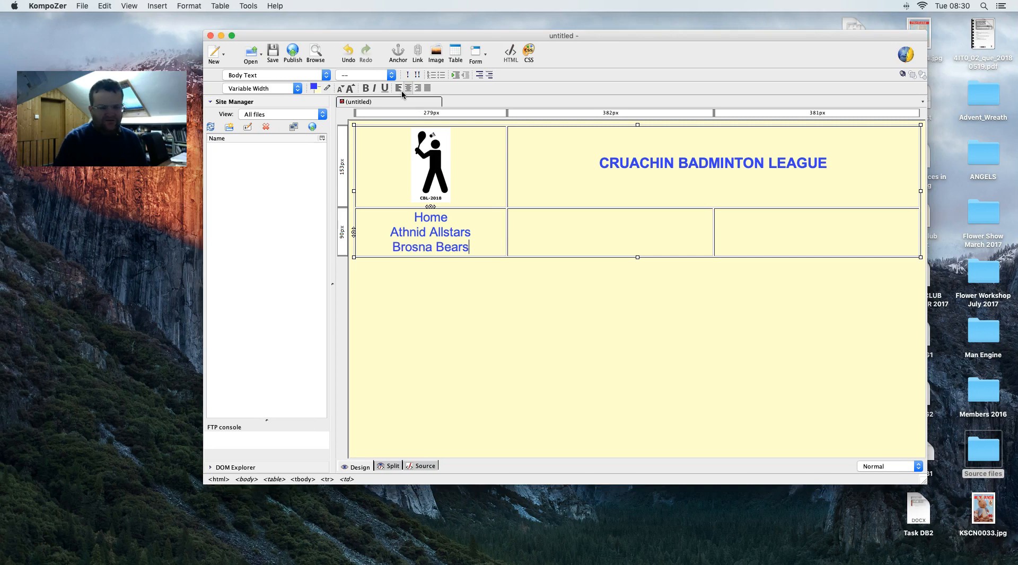
{"action": "key", "text": "Return"}
{"action": "key", "text": "ctrl+Right"}
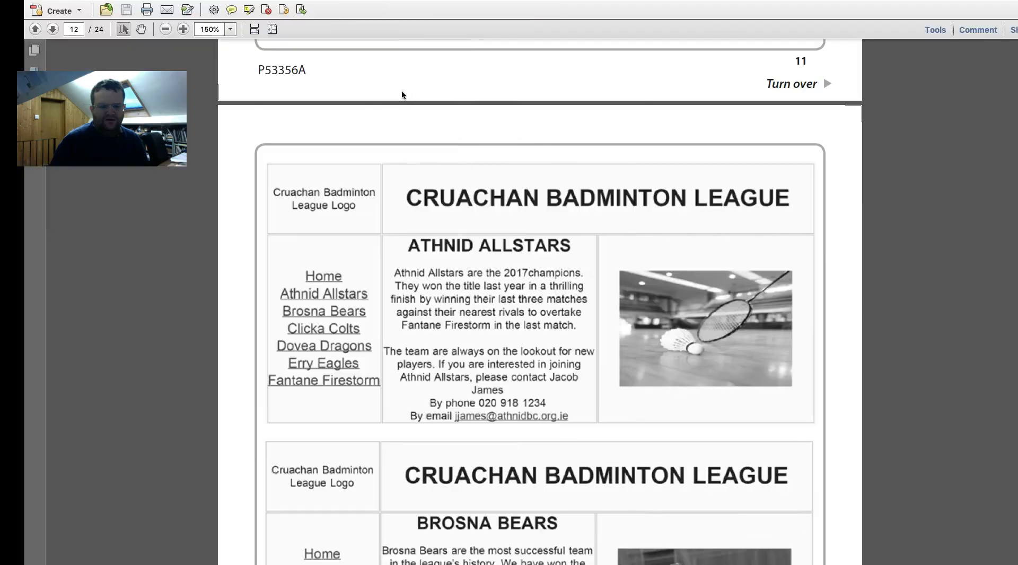
{"action": "key", "text": "ctrl+Left"}
{"action": "type", "text": "Clicka Colts"}
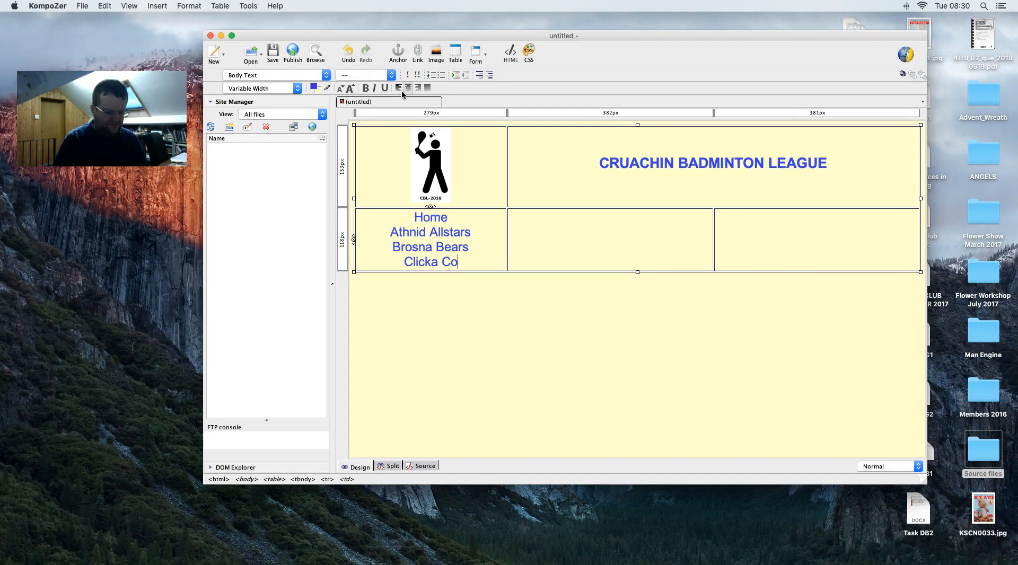
{"action": "key", "text": "Return"}
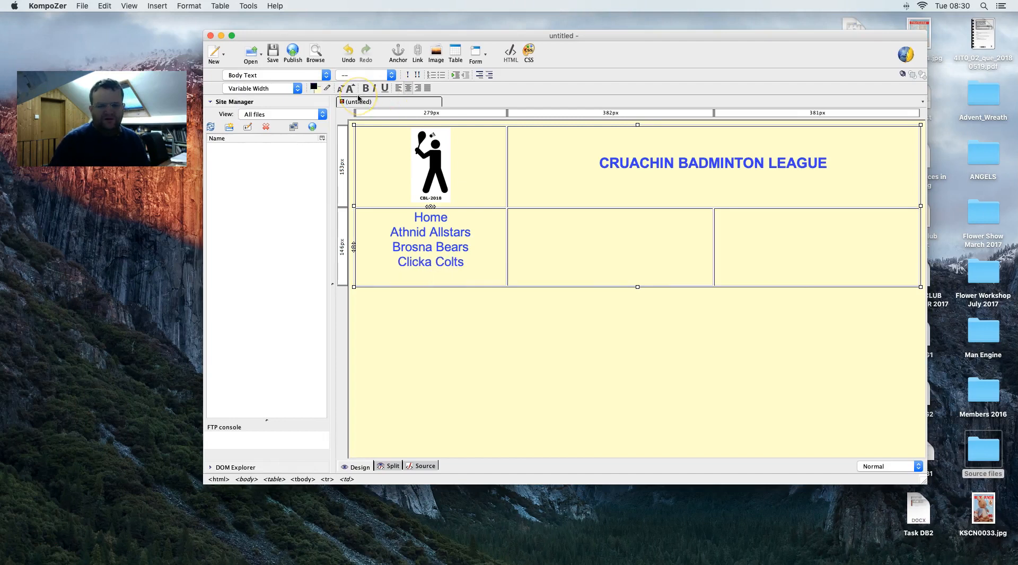
{"action": "key", "text": "ctrl+Right"}
{"action": "key", "text": "ctrl+Left"}
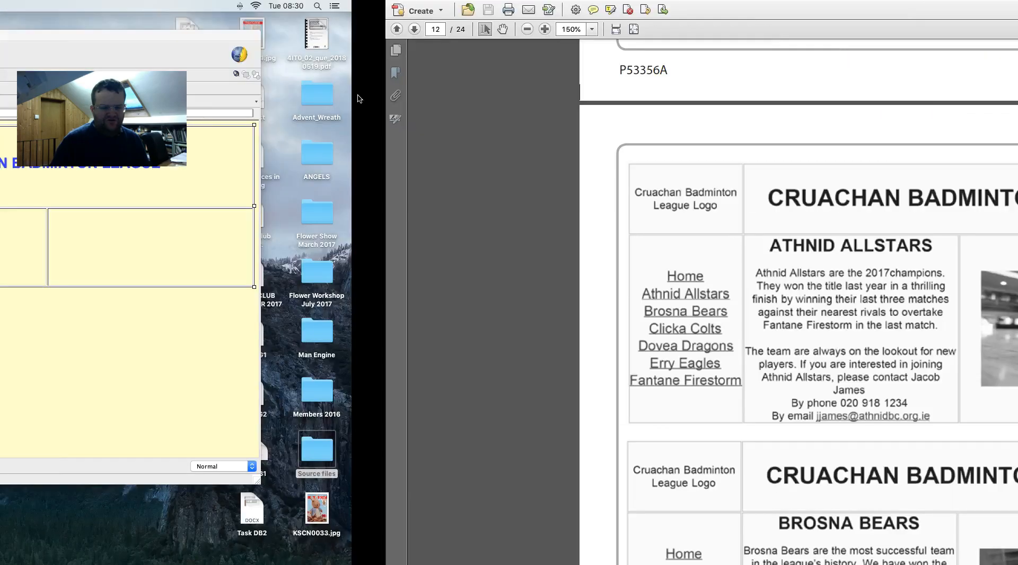
{"action": "type", "text": "Dovea Dragons"}
{"action": "key", "text": "Return"}
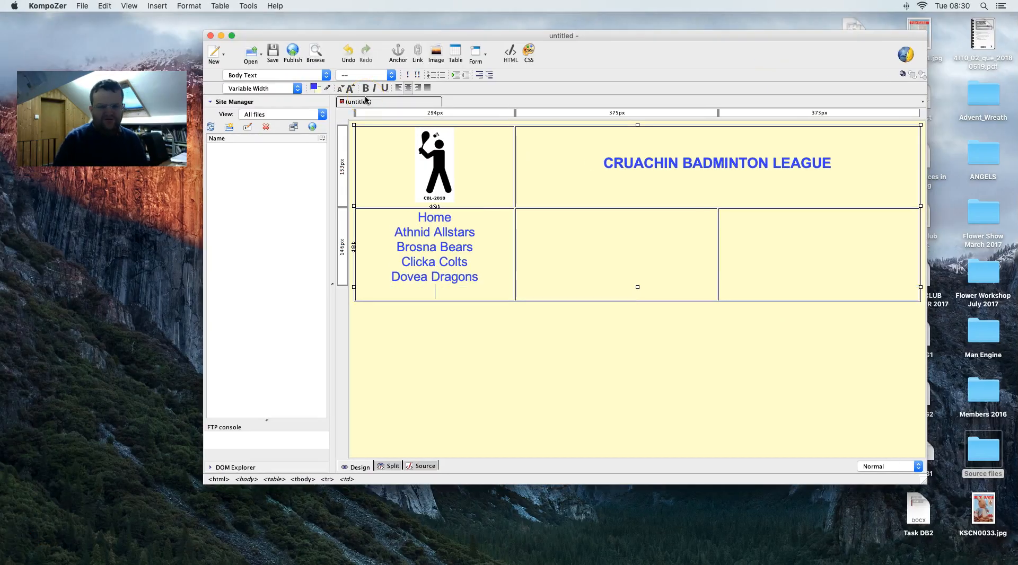
- Add Erry Eagles and Fantane Firestorm, correcting the mistyped Firestone
{"action": "key", "text": "ctrl+Right"}
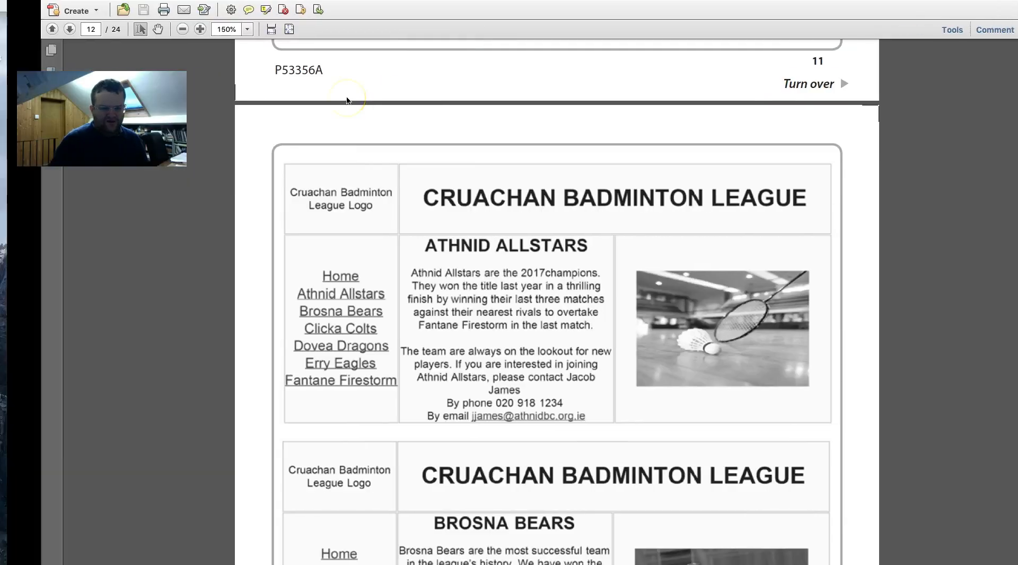
{"action": "key", "text": "ctrl+Left"}
{"action": "type", "text": "Err"}
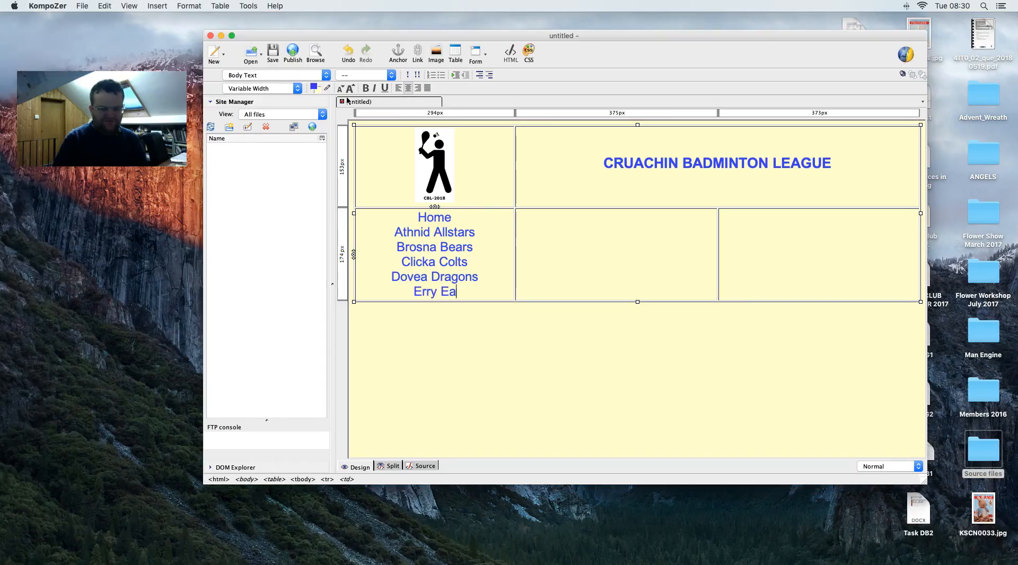
{"action": "type", "text": "y Eagles"}
{"action": "key", "text": "Return"}
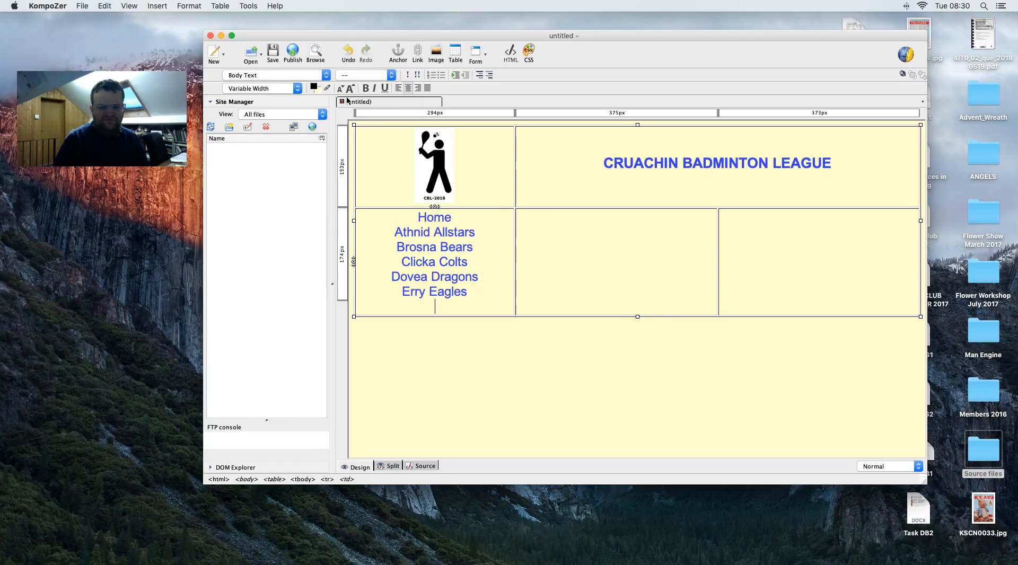
{"action": "key", "text": "ctrl+Right"}
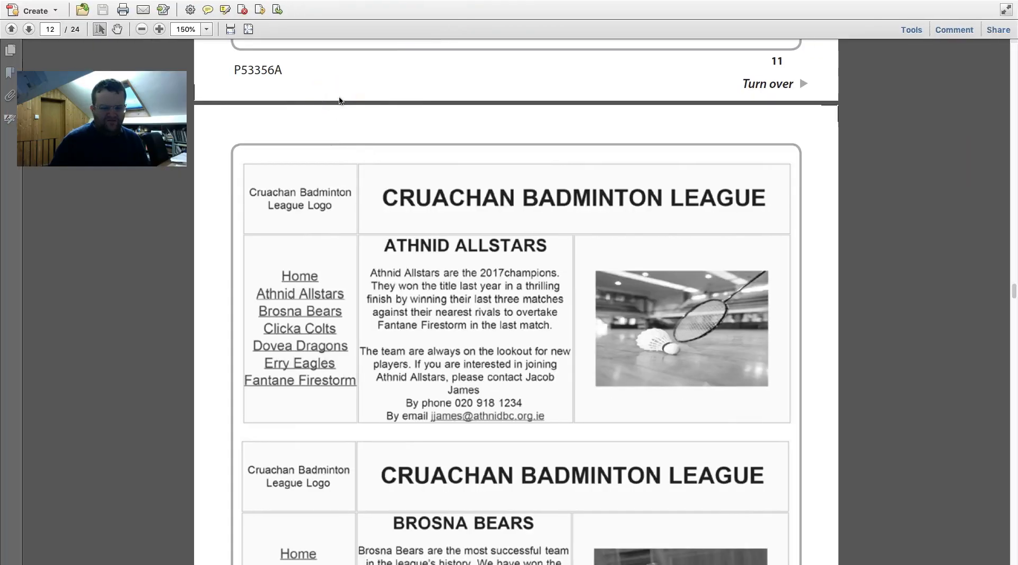
{"action": "key", "text": "ctrl+Left"}
{"action": "type", "text": "Fantane Firestone"}
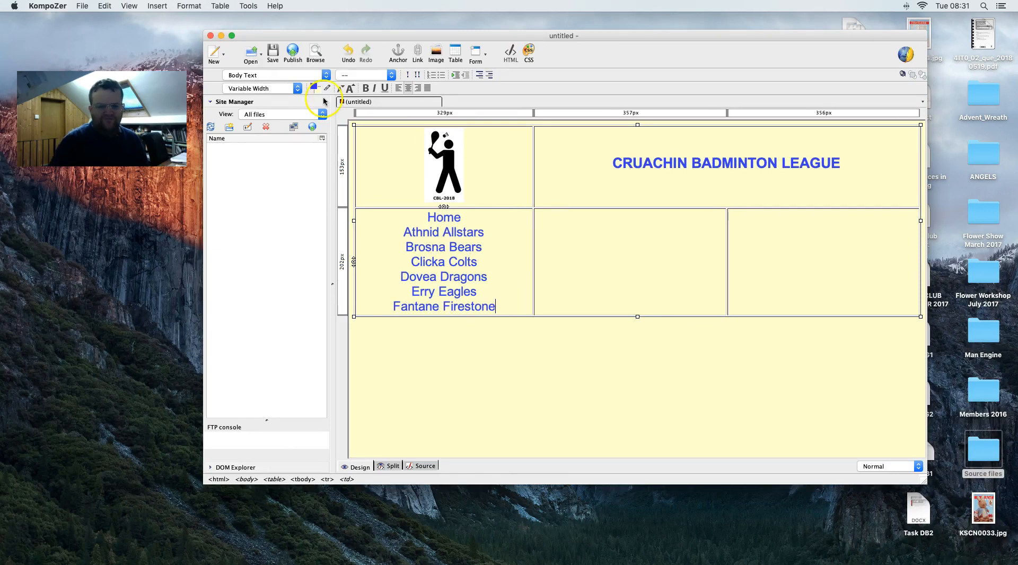
{"action": "key", "text": "ctrl+Right"}
{"action": "key", "text": "ctrl+Left"}
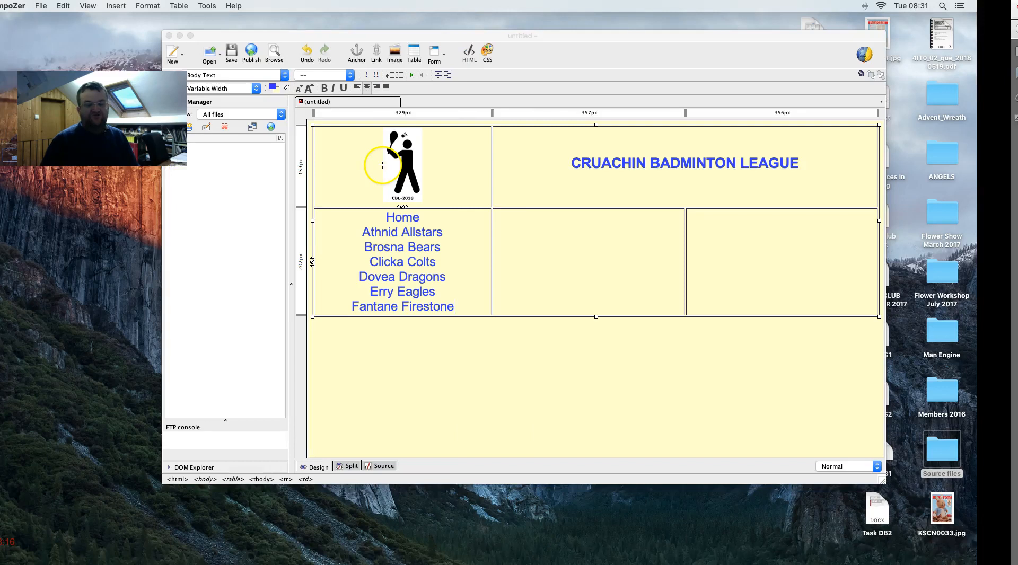
{"action": "key", "text": "BackSpace"}
{"action": "key", "text": "BackSpace"}
{"action": "type", "text": "rm"}
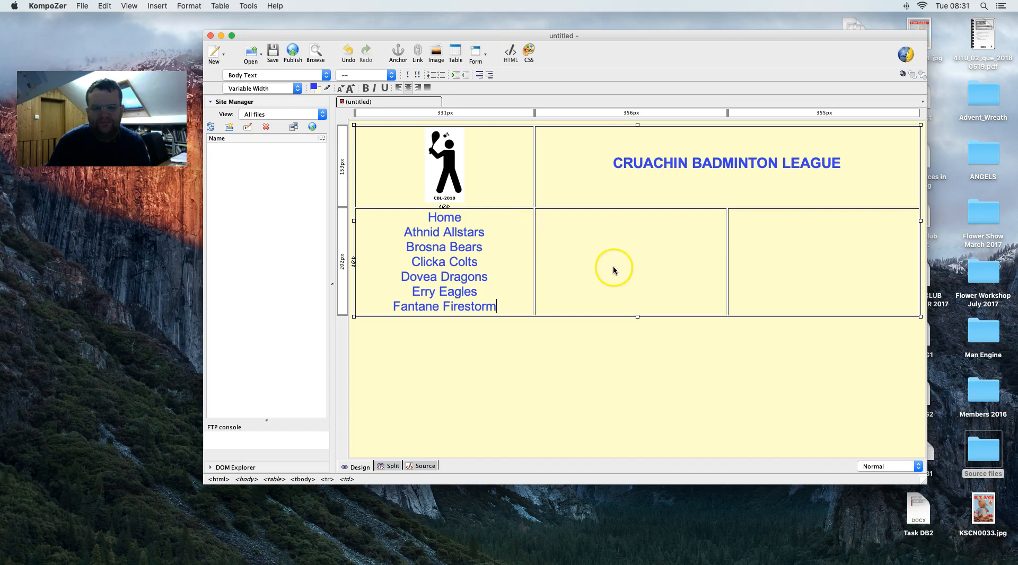
- Scroll through the task brief PDF to recheck the team list, then return to the editor
{"action": "key", "text": "ctrl+Right"}
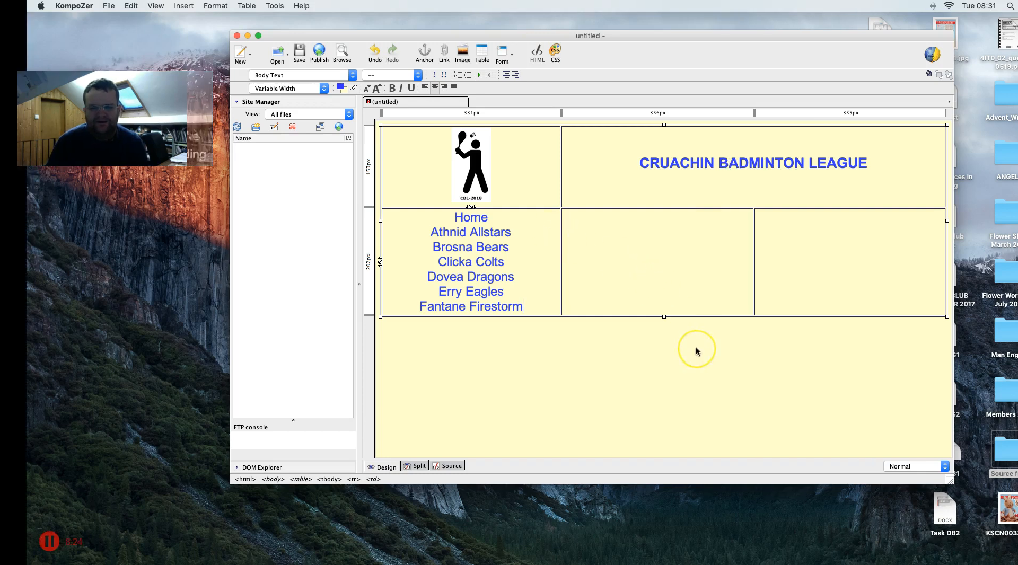
{"action": "scroll", "coordinate": [692, 351], "scroll_direction": "down", "scroll_amount": 1}
{"action": "scroll", "coordinate": [692, 351], "scroll_direction": "down", "scroll_amount": 8}
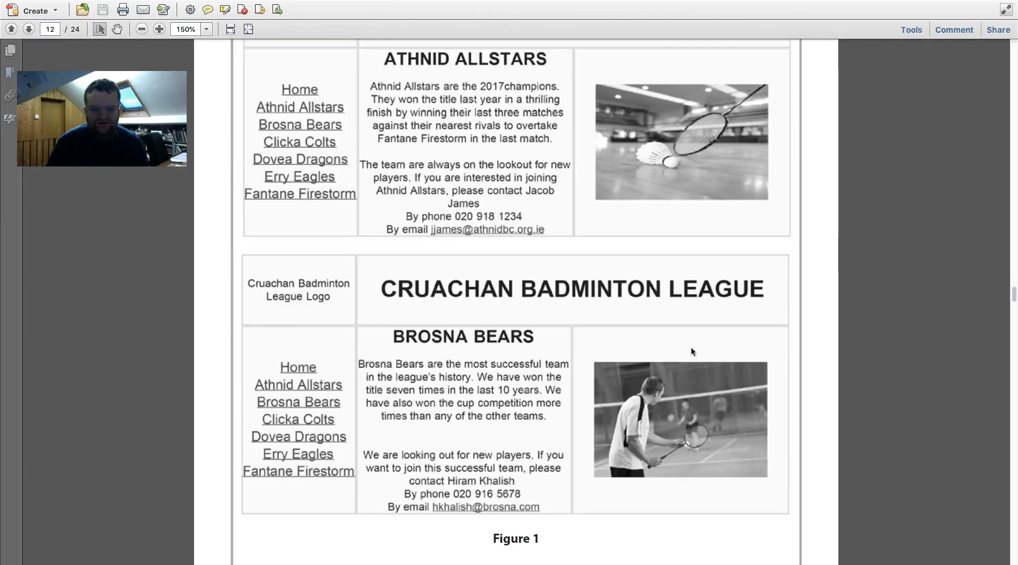
{"action": "key", "text": "ctrl+Left"}
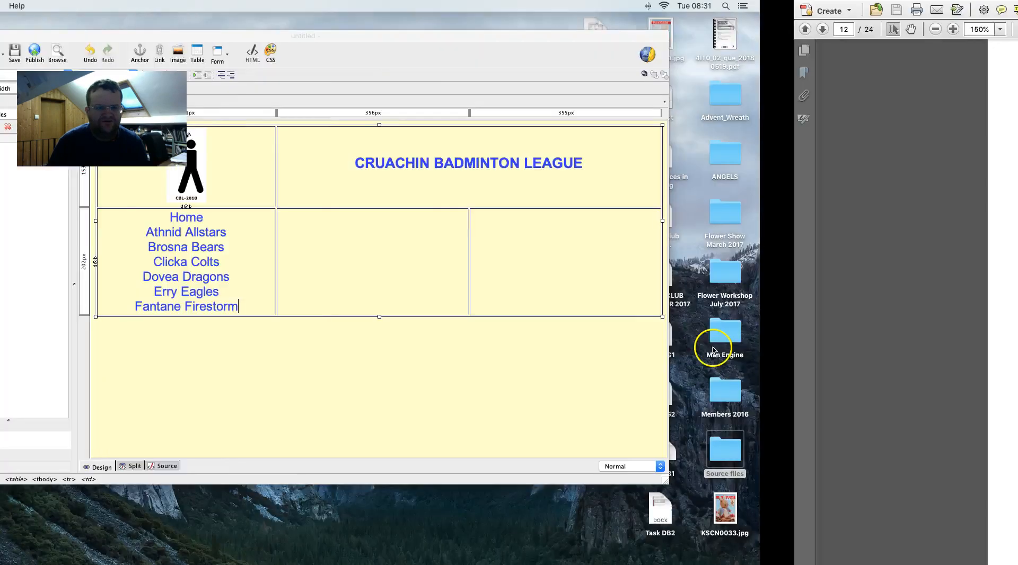
- Start saving the page and enter HomePage as its page title
{"action": "left_click_drag", "start_coordinate": [328, 38], "coordinate": [263, 28]}
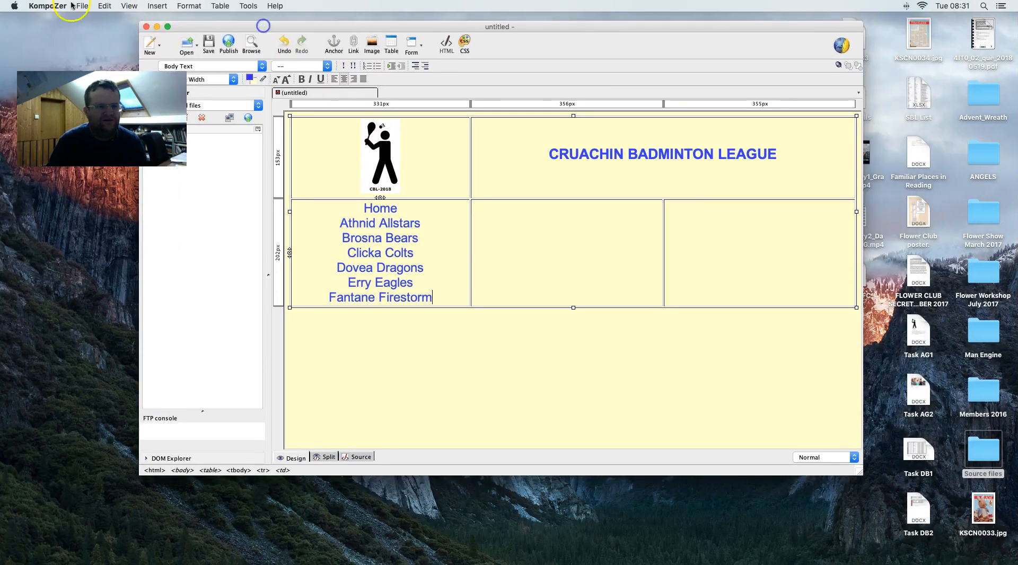
{"action": "left_click", "coordinate": [83, 6]}
{"action": "left_click", "coordinate": [101, 96]}
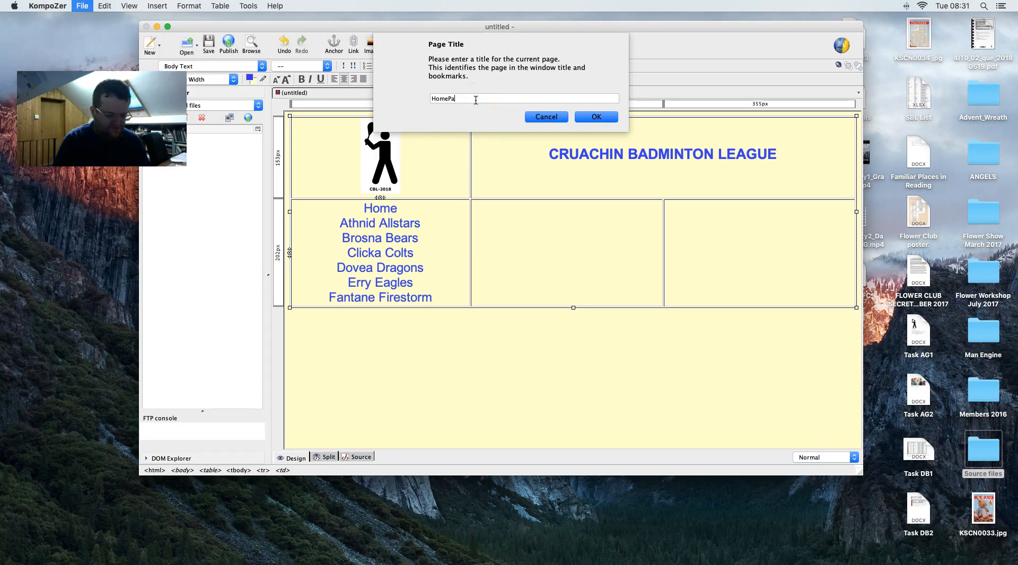
{"action": "type", "text": "HomePage"}
{"action": "left_click", "coordinate": [590, 117]}
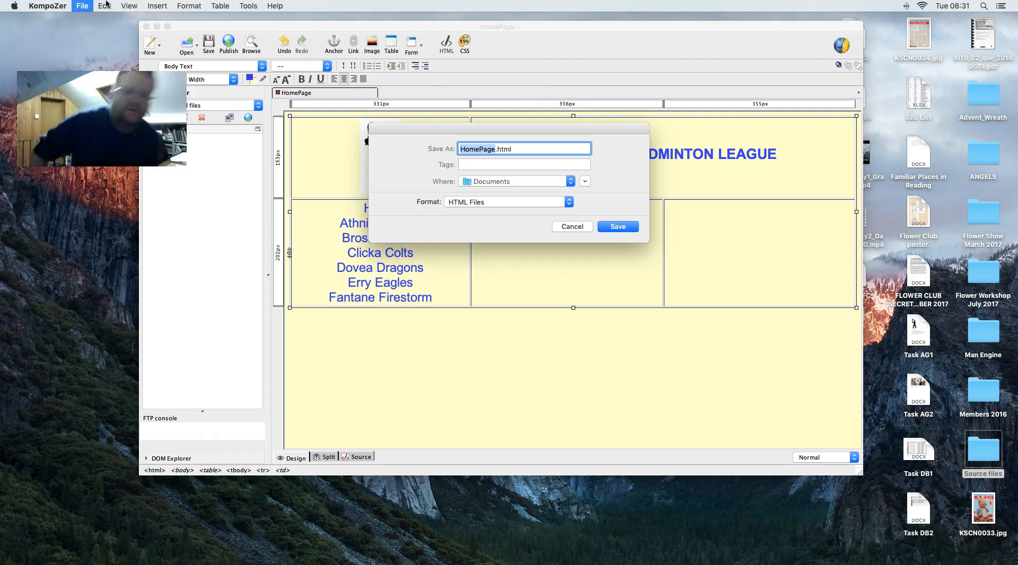
- Save the page as Index.html in Desktop > Source files > Data Files
{"action": "type", "text": "Index"}
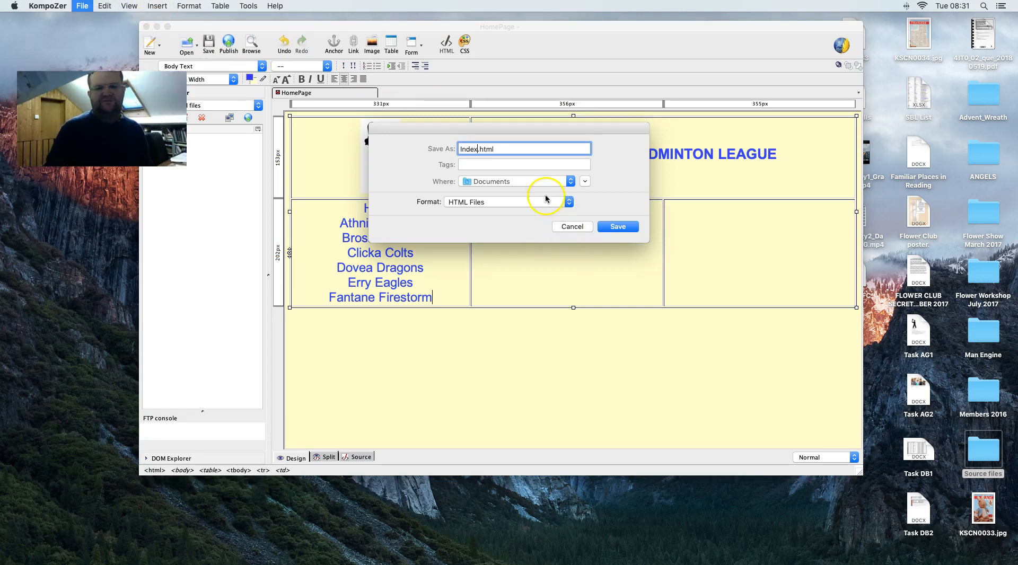
{"action": "left_click", "coordinate": [585, 184]}
{"action": "left_click", "coordinate": [585, 187]}
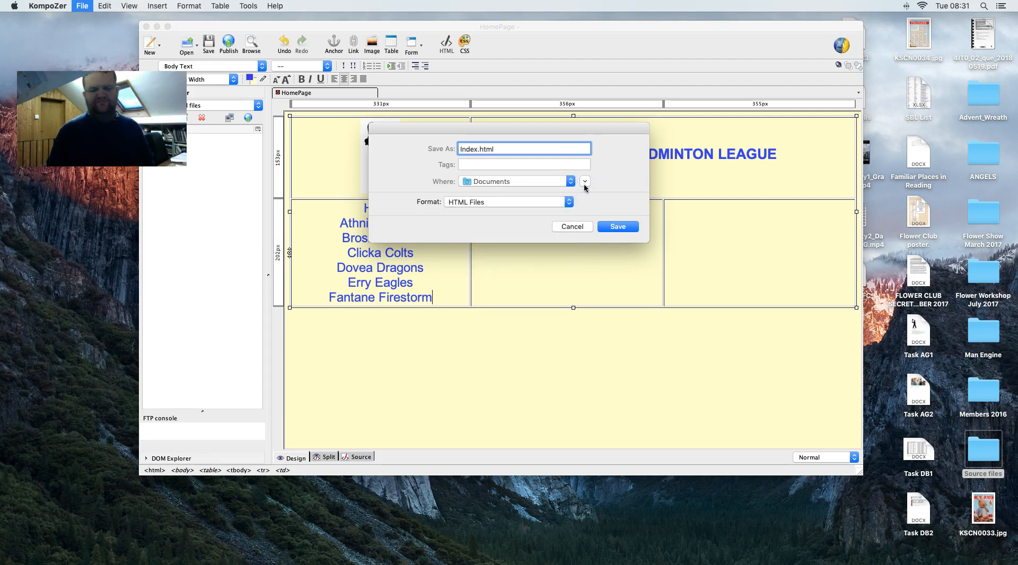
{"action": "left_click", "coordinate": [585, 183]}
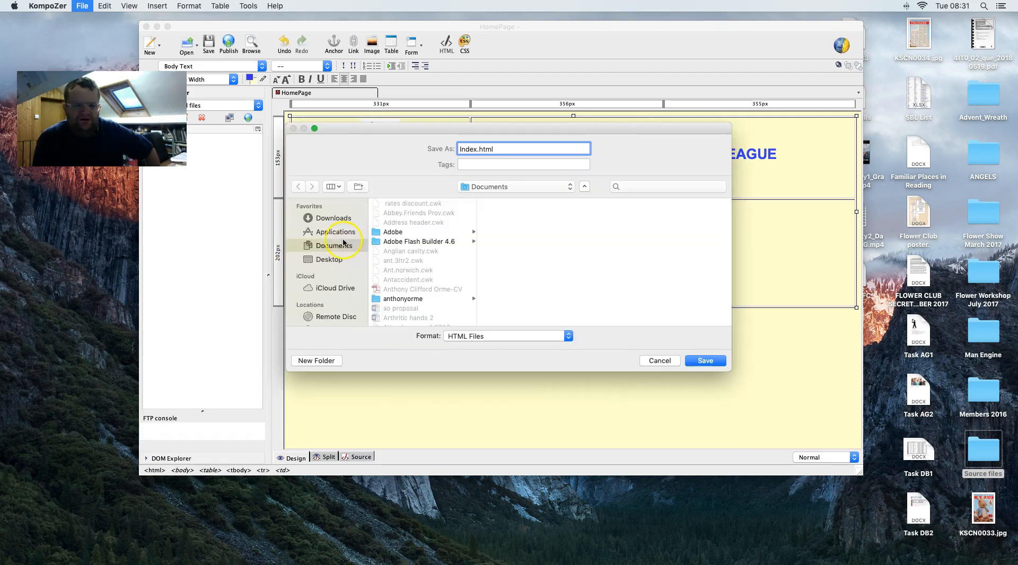
{"action": "left_click", "coordinate": [333, 262]}
{"action": "scroll", "coordinate": [407, 250], "scroll_direction": "down", "scroll_amount": 5}
{"action": "left_click", "coordinate": [405, 264]}
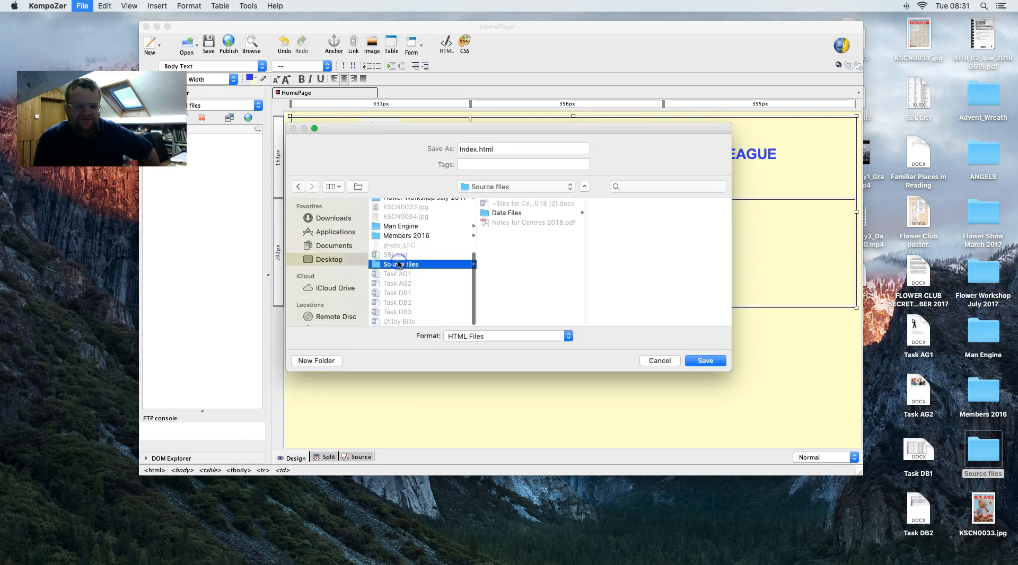
{"action": "left_click", "coordinate": [503, 213]}
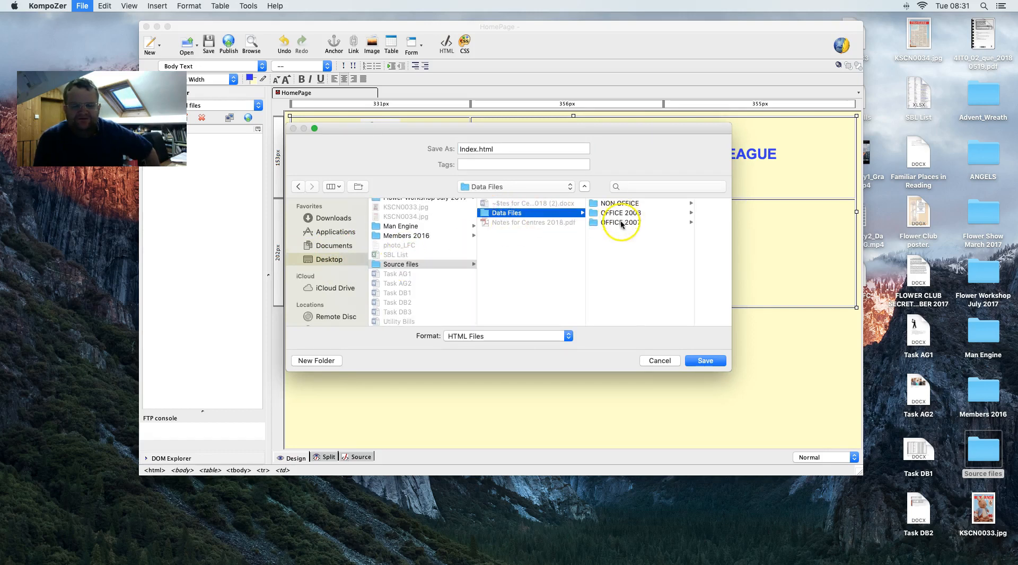
{"action": "left_click", "coordinate": [718, 363]}
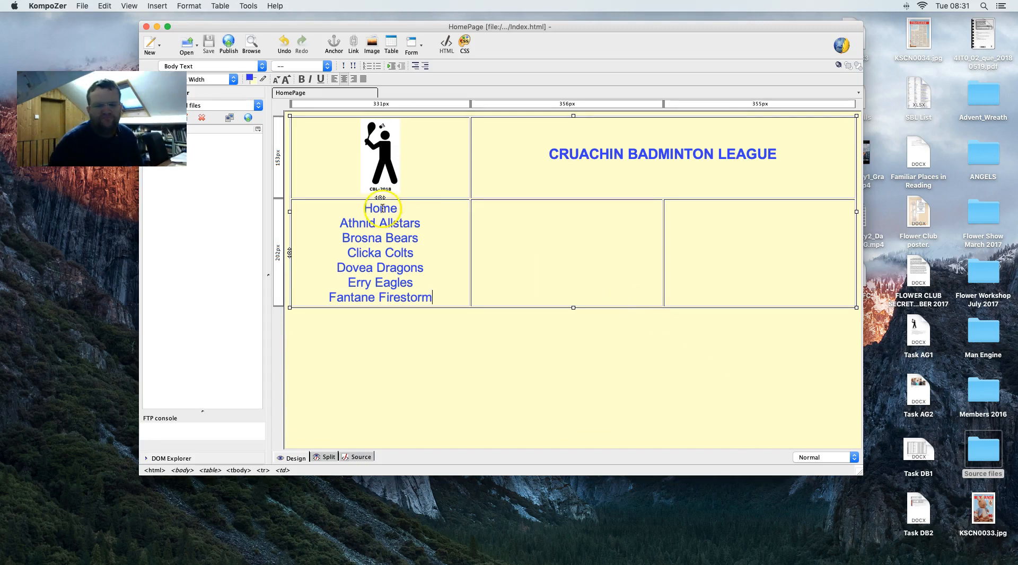
- Select Home and link it to Index.html, chosen through the Link Properties file browser
{"action": "left_click_drag", "start_coordinate": [398, 208], "coordinate": [359, 207]}
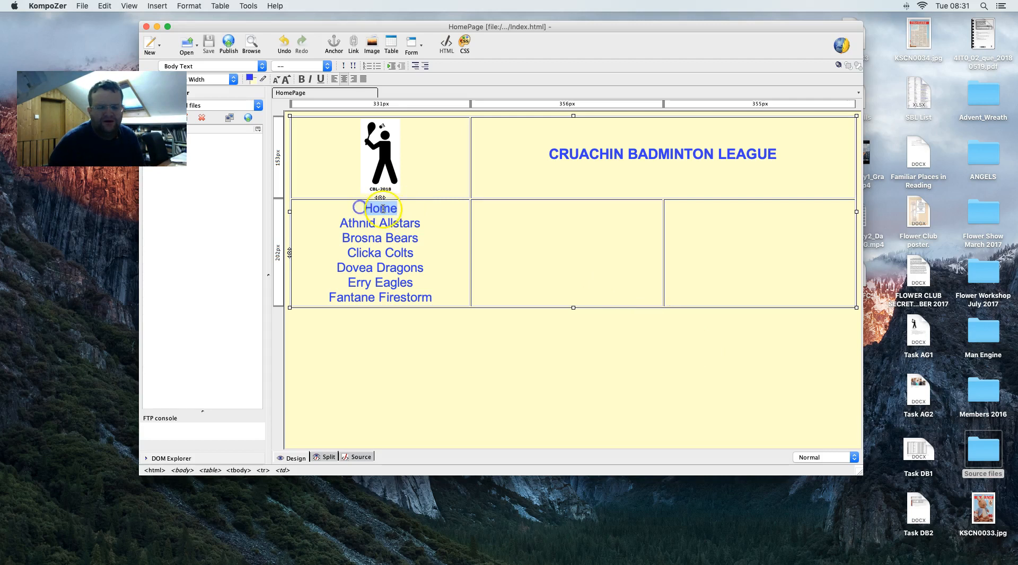
{"action": "right_click", "coordinate": [385, 210]}
{"action": "mouse_move", "coordinate": [467, 386]}
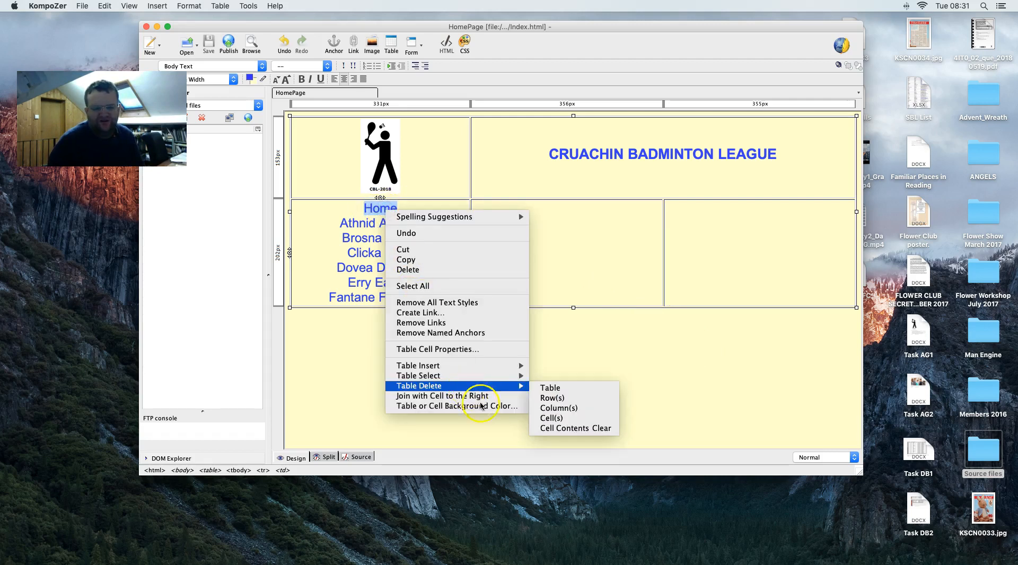
{"action": "left_click", "coordinate": [437, 313]}
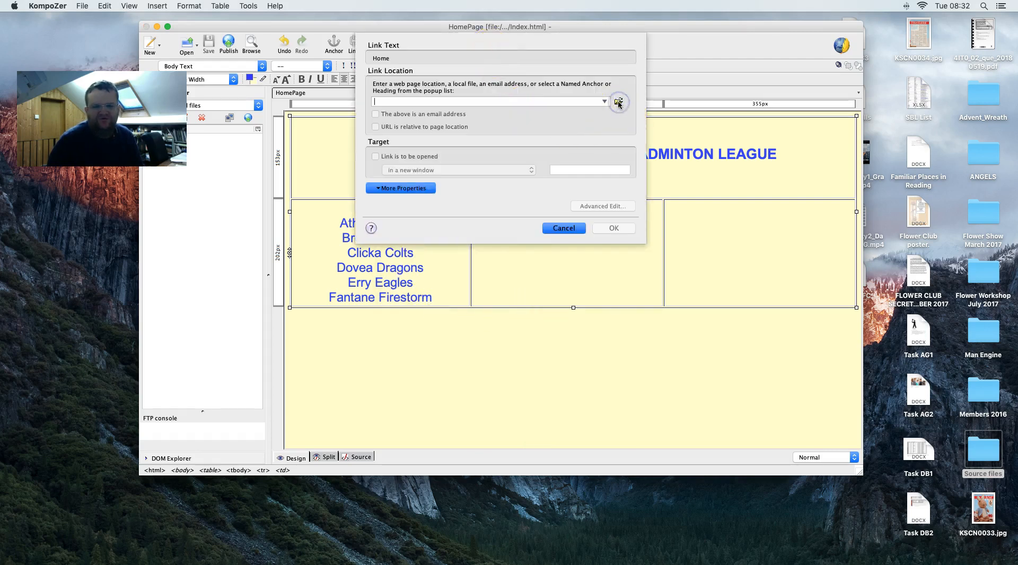
{"action": "left_click", "coordinate": [619, 103]}
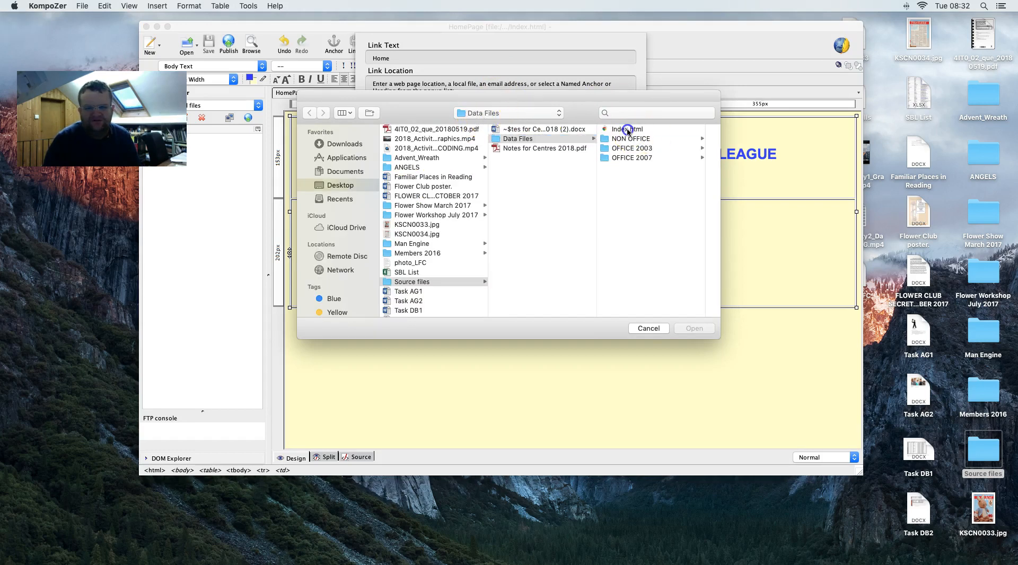
{"action": "left_click", "coordinate": [626, 129]}
{"action": "left_click", "coordinate": [685, 329]}
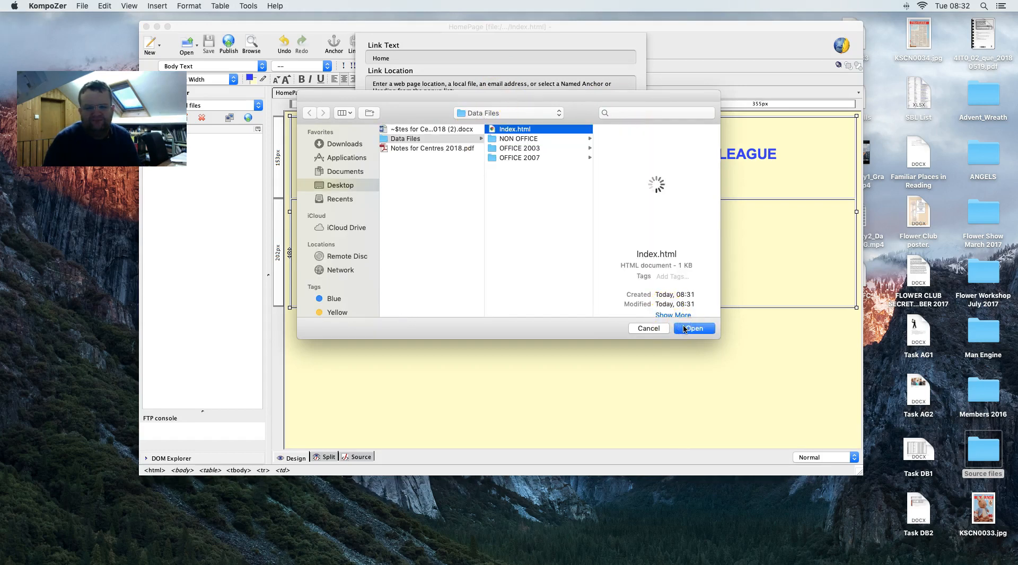
{"action": "left_click", "coordinate": [676, 328]}
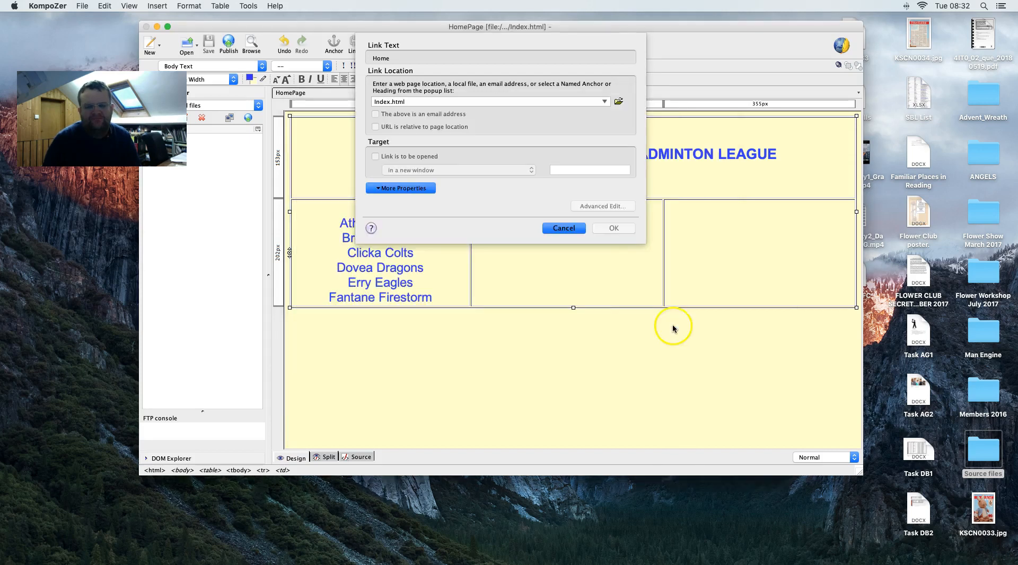
{"action": "left_click", "coordinate": [617, 225]}
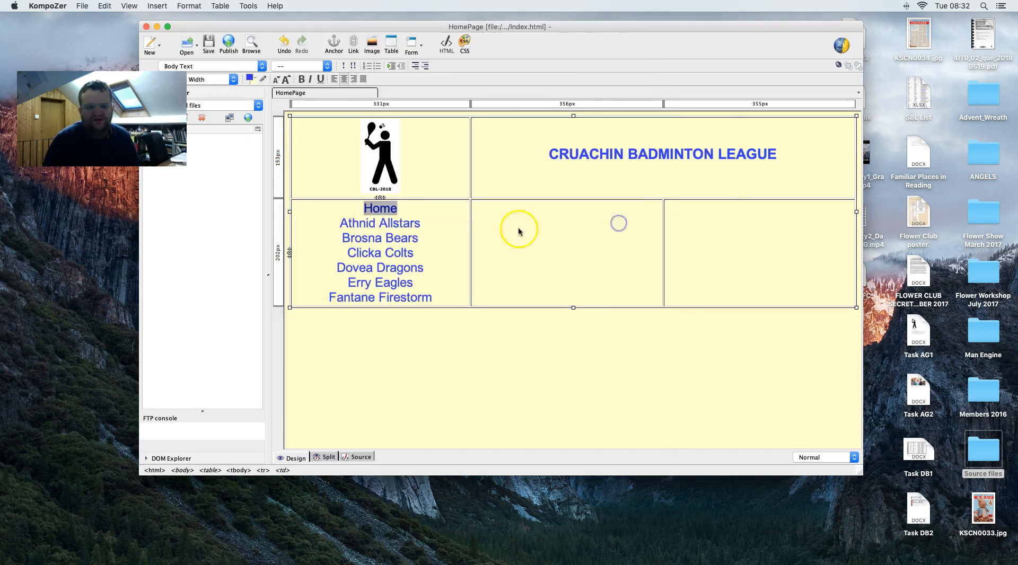
{"action": "triple_click", "coordinate": [397, 219]}
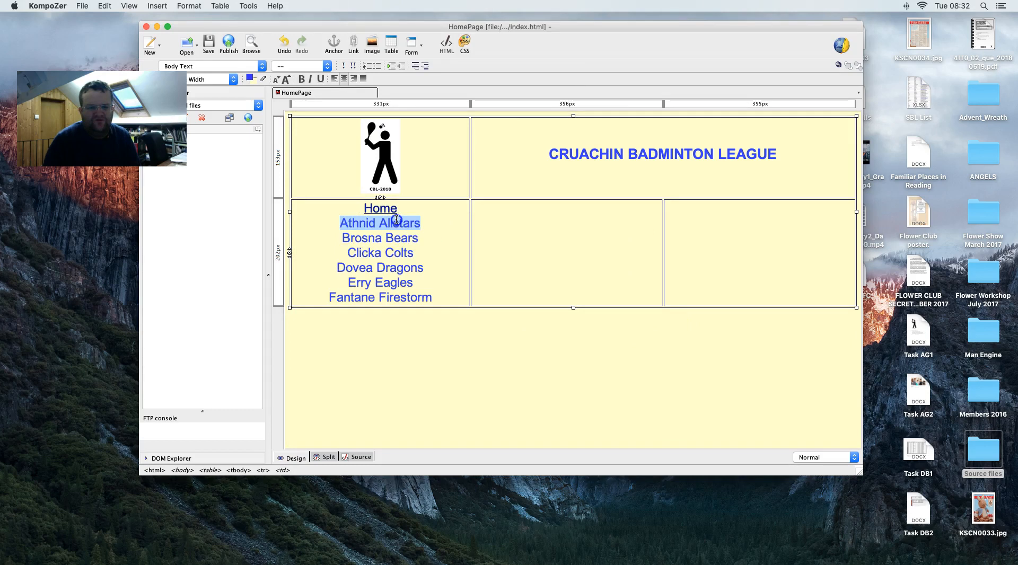
- Check the task brief PDF for the Athnid Allstars link target
{"action": "right_click", "coordinate": [357, 223]}
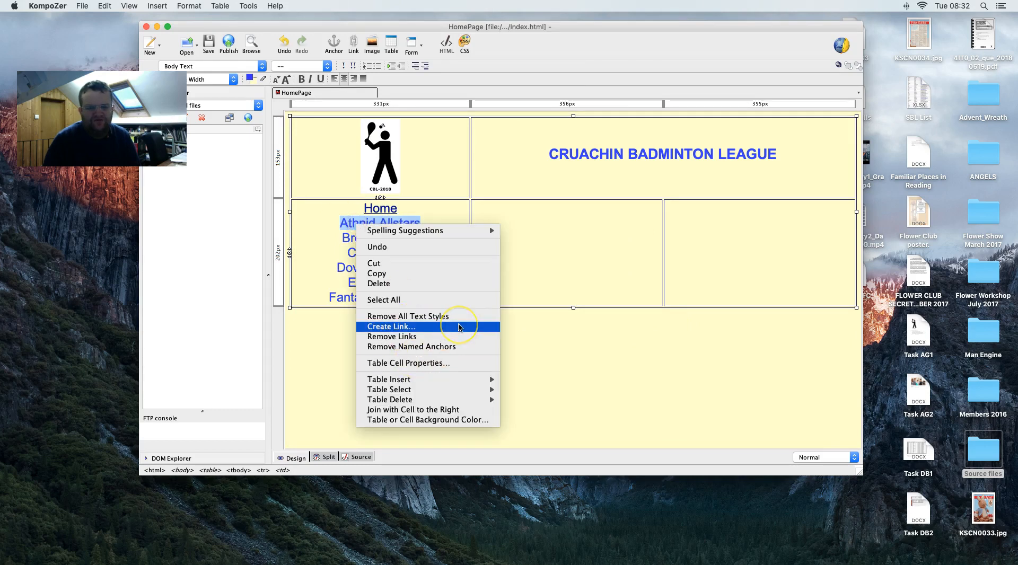
{"action": "key", "text": "ctrl+Right"}
{"action": "scroll", "coordinate": [459, 328], "scroll_direction": "down", "scroll_amount": 13}
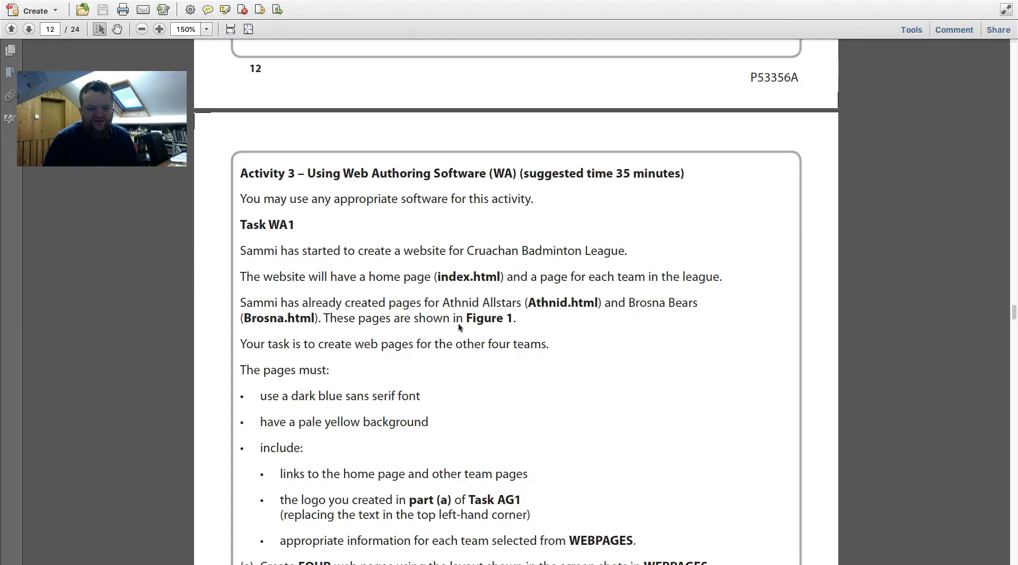
{"action": "scroll", "coordinate": [460, 327], "scroll_direction": "down", "scroll_amount": 2}
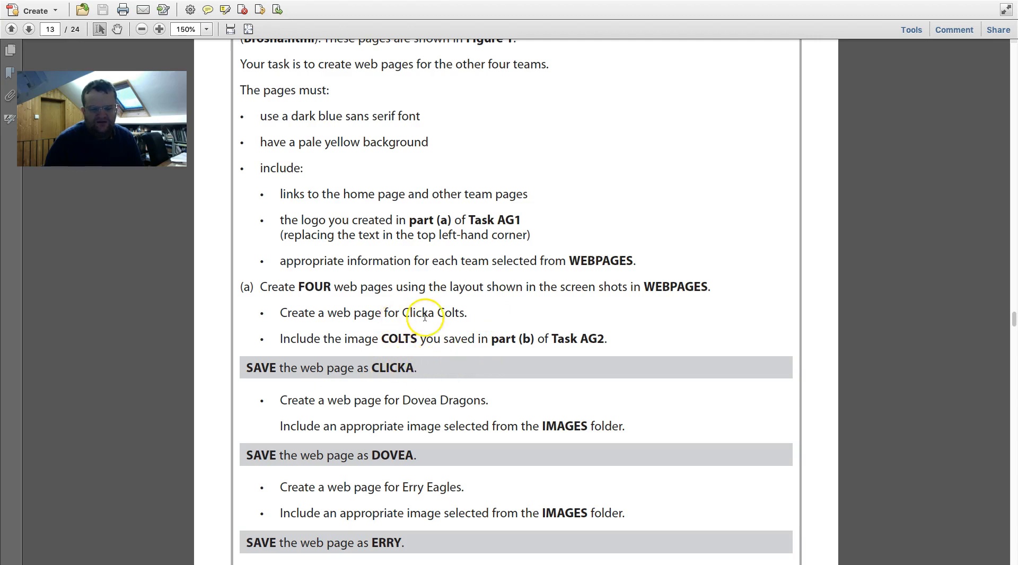
{"action": "key", "text": "ctrl+Left"}
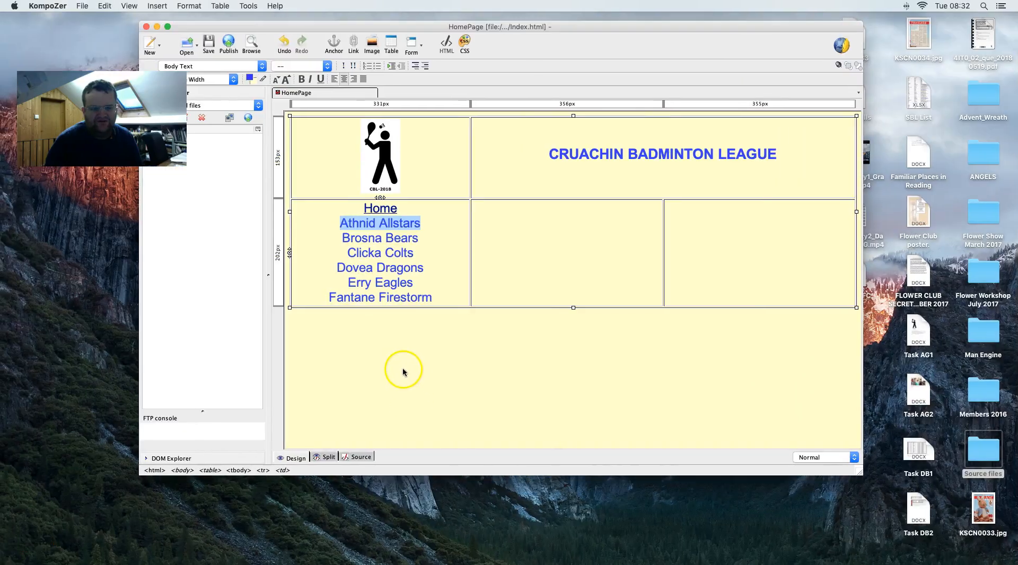
- Create a link on Athnid Allstars pointing to Athnid.html
{"action": "right_click", "coordinate": [378, 224]}
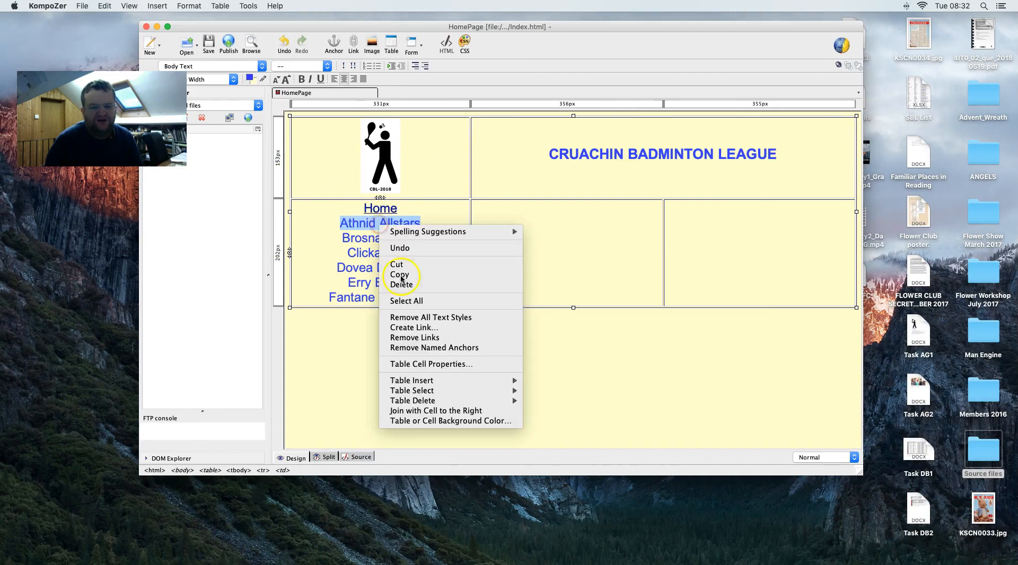
{"action": "left_click", "coordinate": [431, 330]}
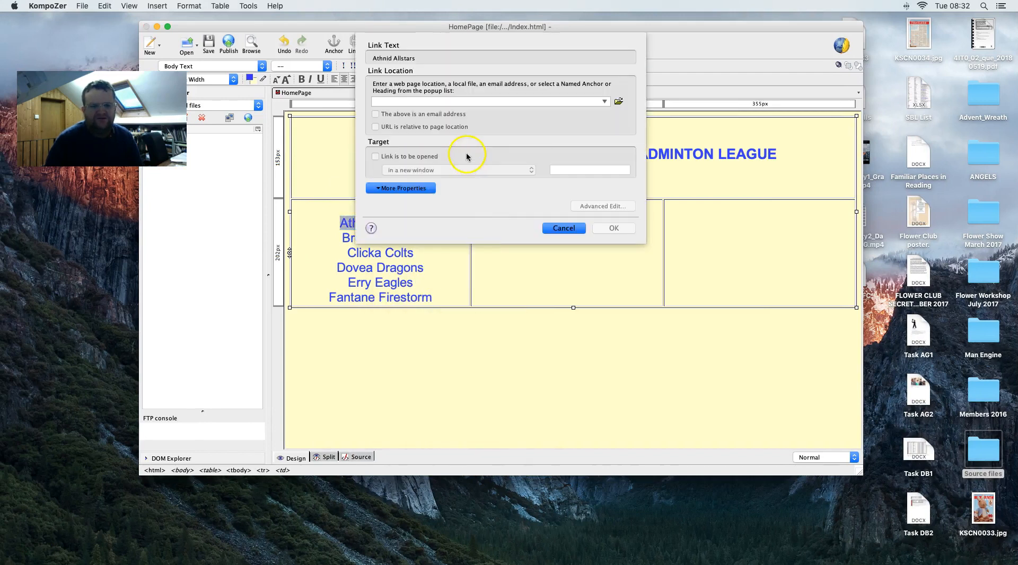
{"action": "type", "text": "ahtn"}
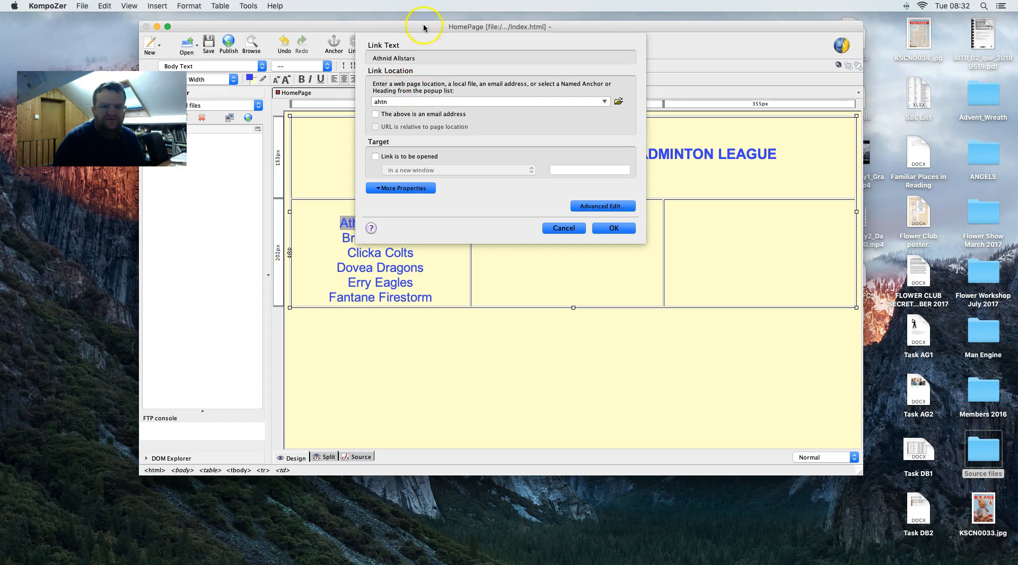
{"action": "left_click_drag", "start_coordinate": [424, 28], "coordinate": [513, 47]}
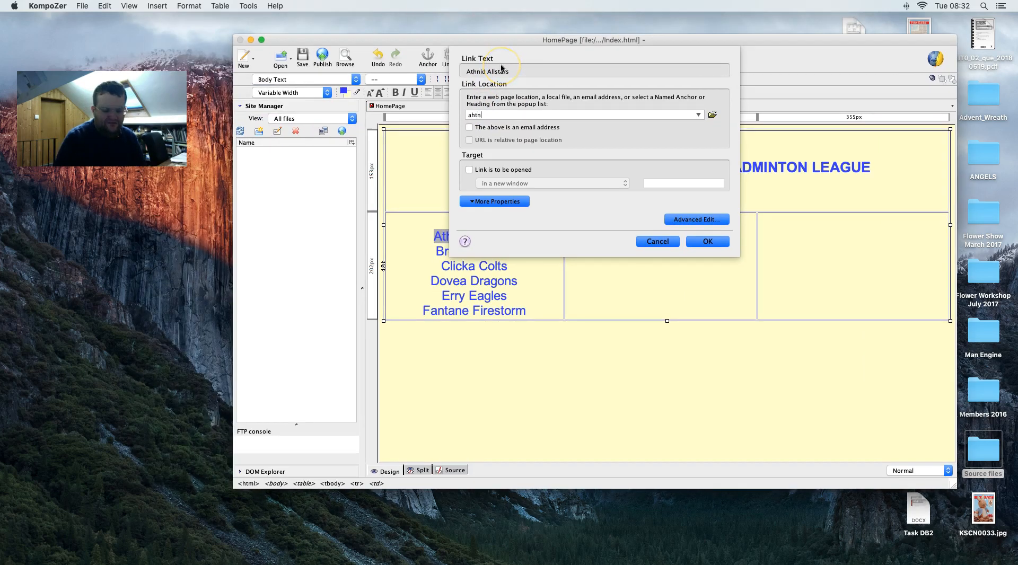
{"action": "key", "text": "BackSpace"}
{"action": "type", "text": "Athnid.html"}
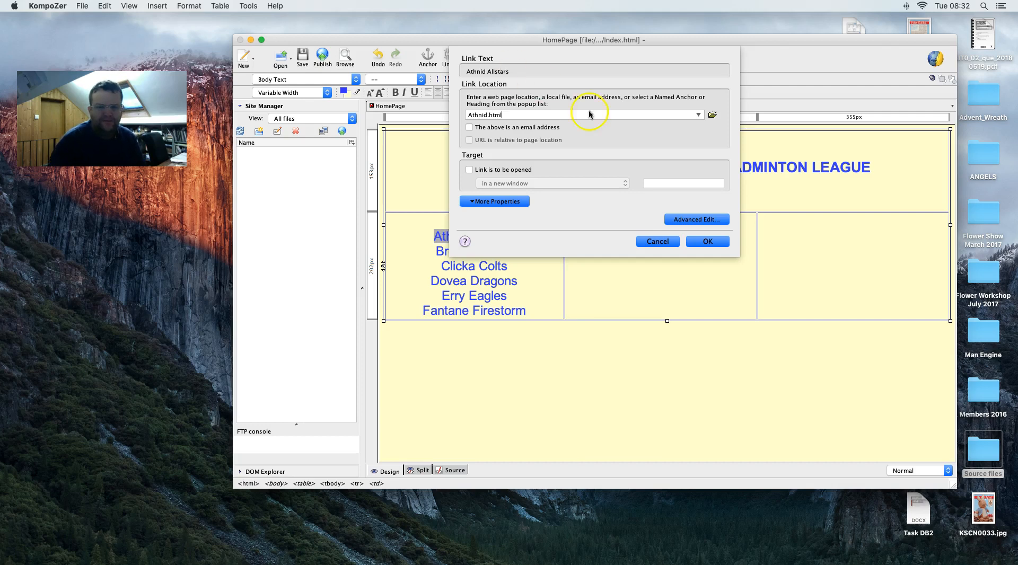
{"action": "left_click", "coordinate": [711, 240]}
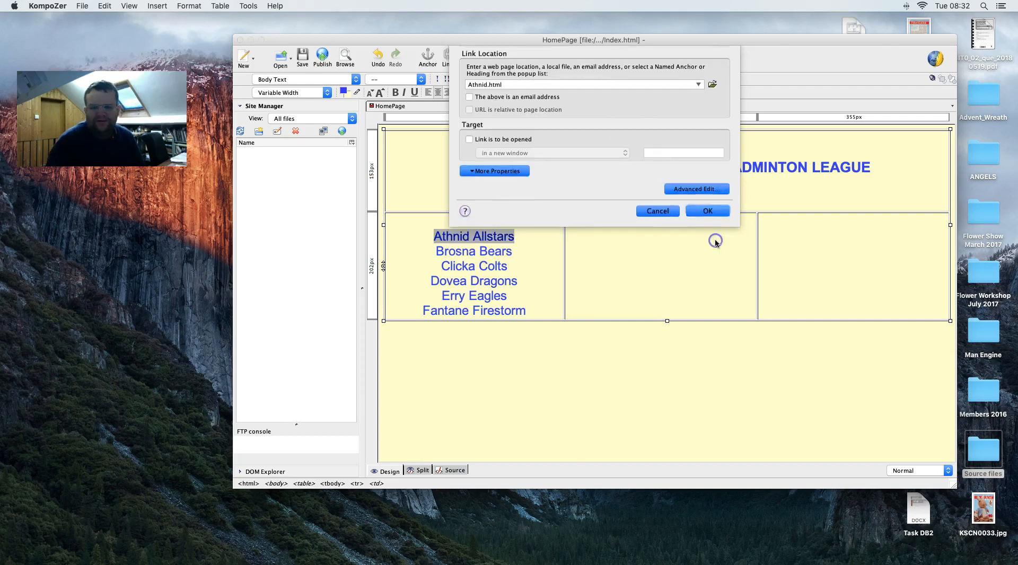
{"action": "left_click", "coordinate": [510, 251]}
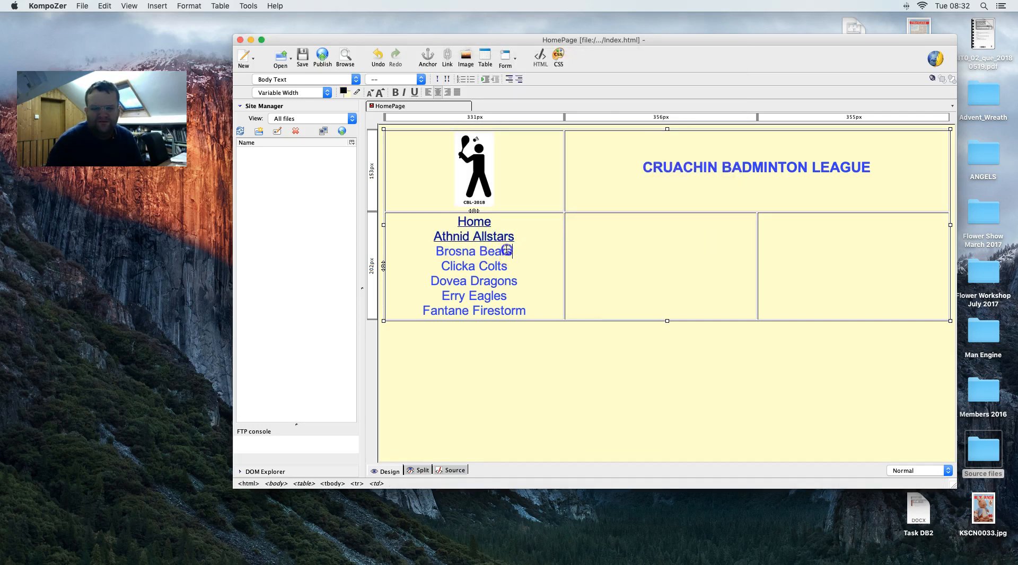
- Select Brosna Bears and link it to Brosna.html
{"action": "double_click", "coordinate": [435, 248]}
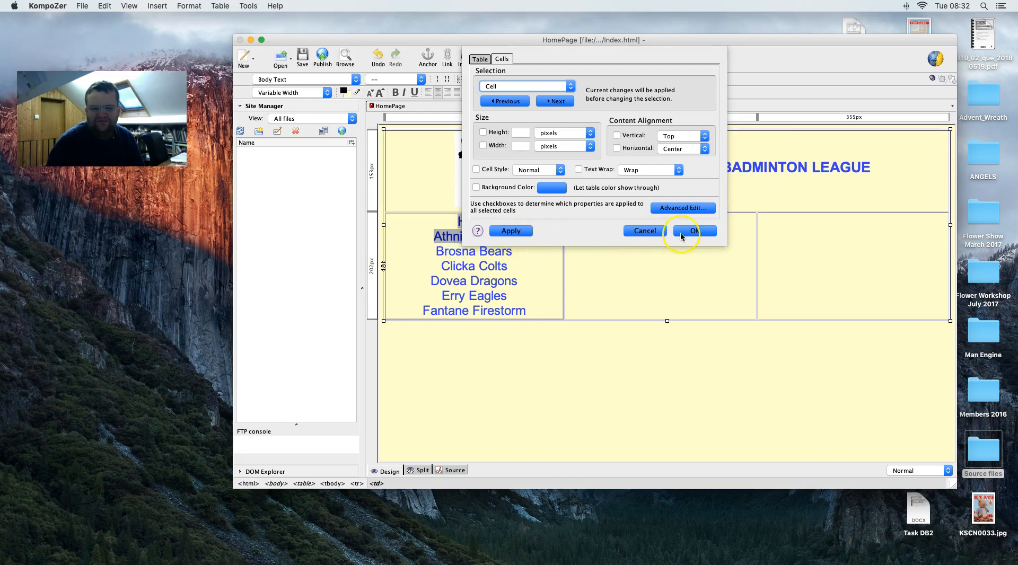
{"action": "left_click", "coordinate": [667, 233]}
{"action": "left_click", "coordinate": [517, 251]}
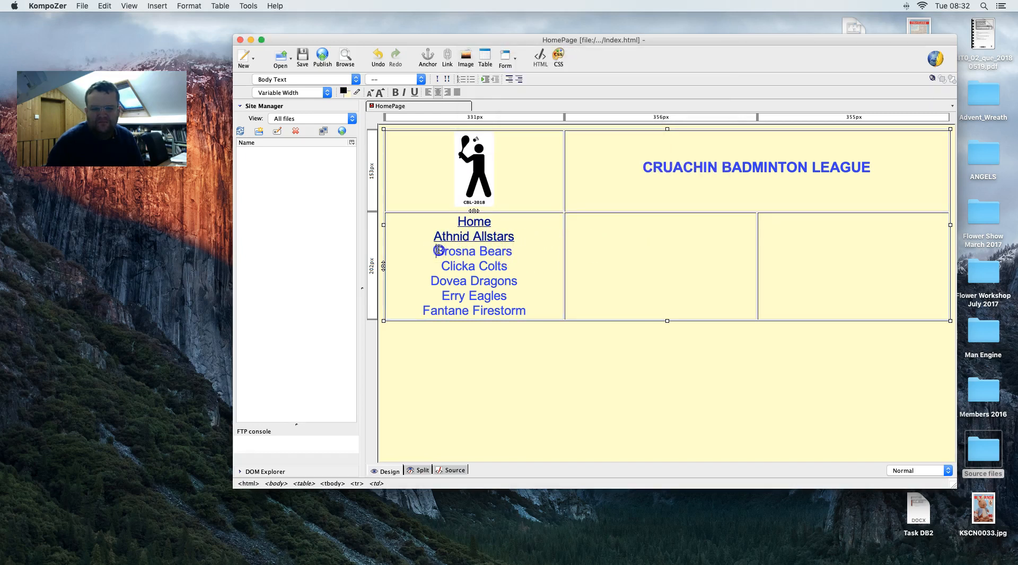
{"action": "left_click_drag", "start_coordinate": [439, 250], "coordinate": [504, 252]}
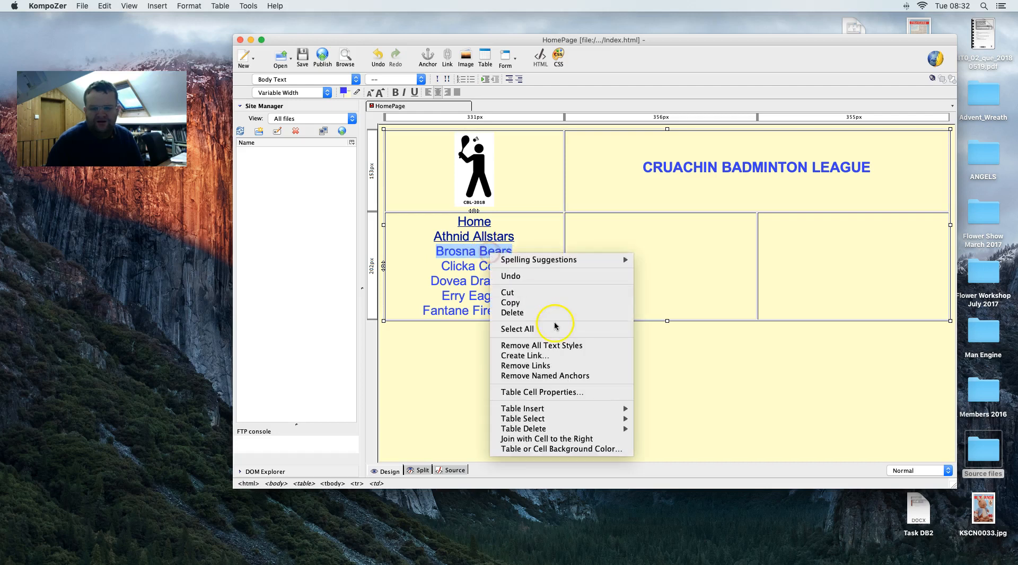
{"action": "left_click", "coordinate": [538, 356]}
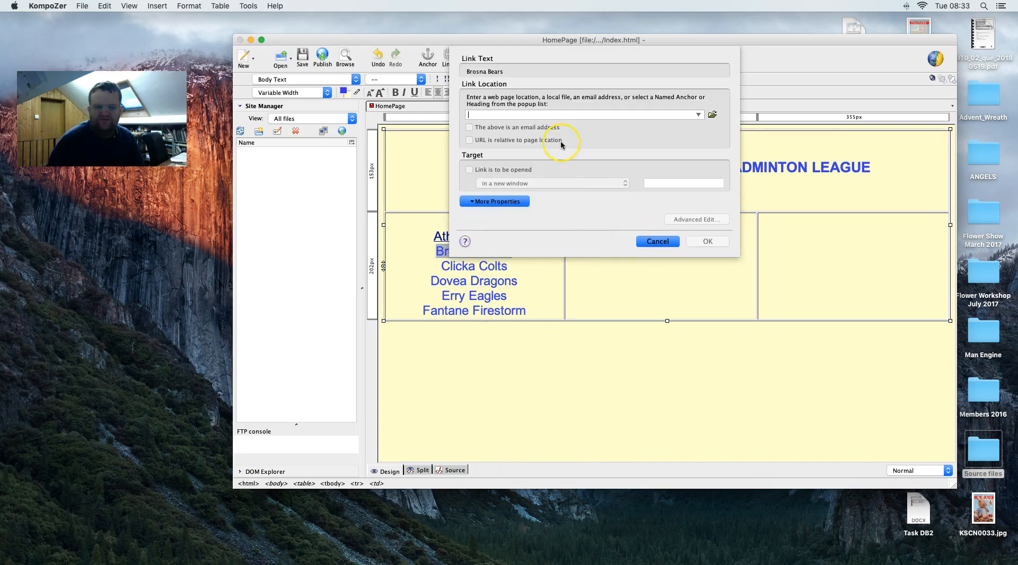
{"action": "type", "text": "Brosna"}
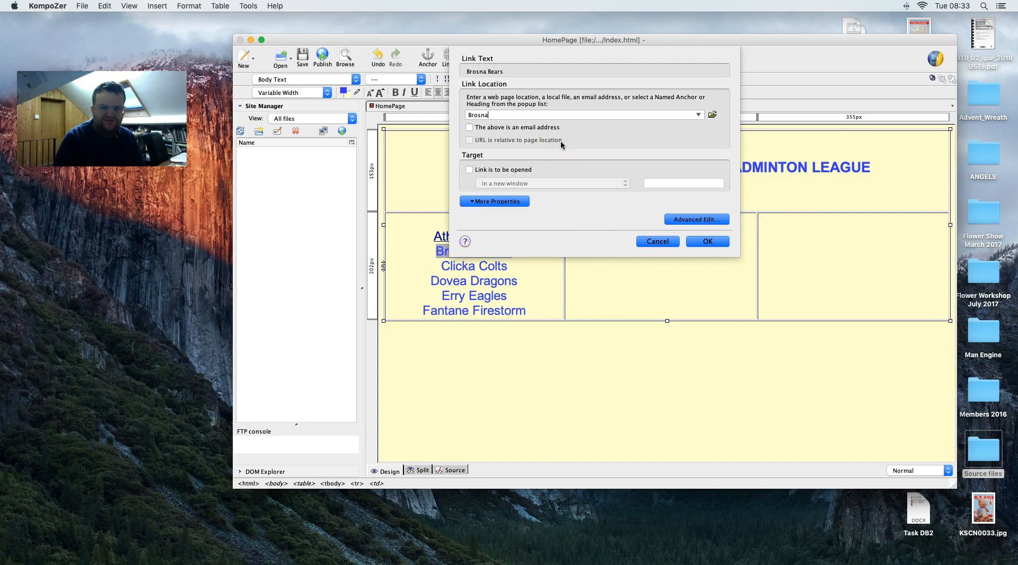
{"action": "type", "text": ".html"}
{"action": "key", "text": "Return"}
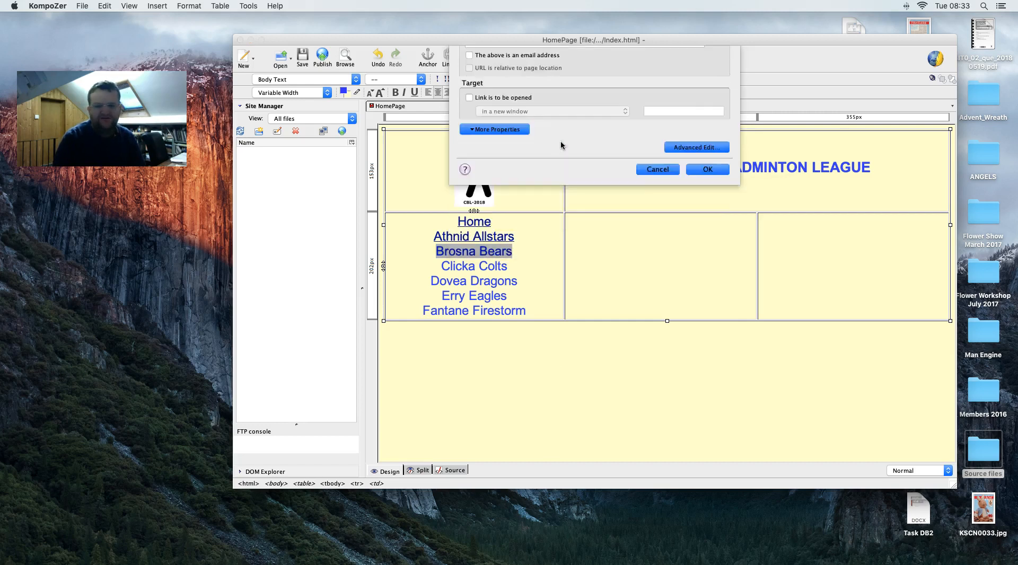
- Save the home page with Cmd+S and bring up the task brief PDF
{"action": "left_click", "coordinate": [630, 226]}
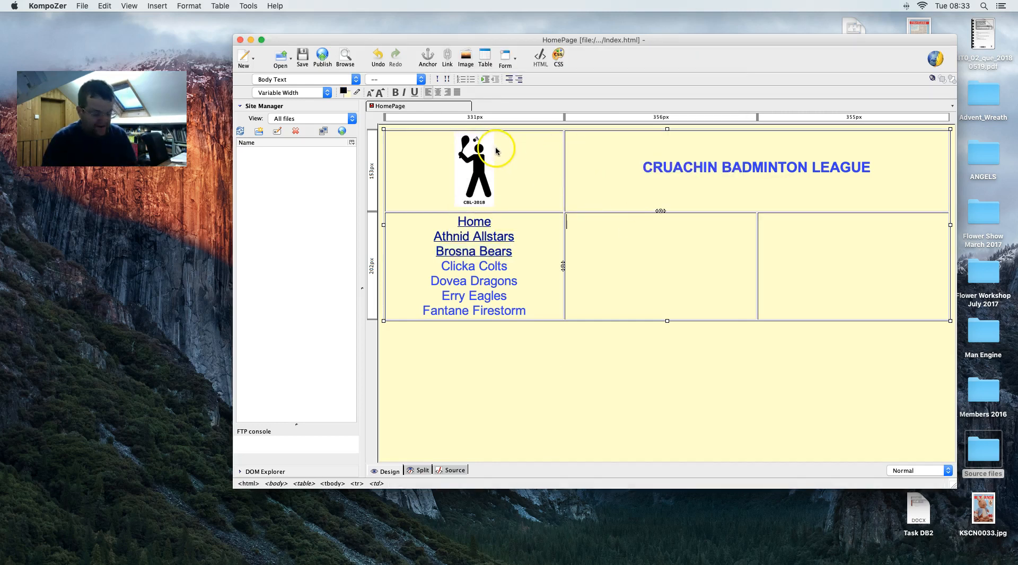
{"action": "key", "text": "super+s"}
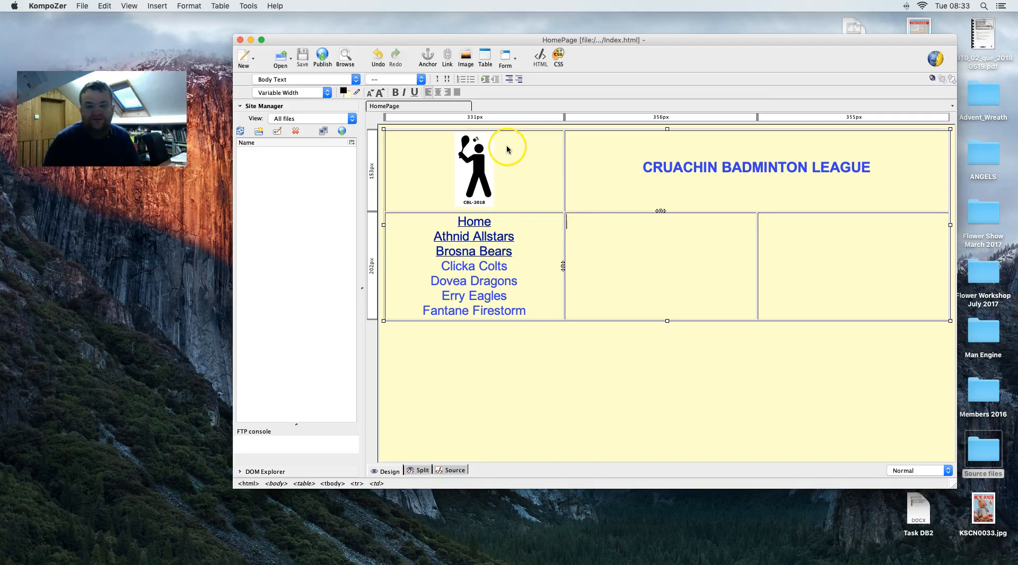
{"action": "key", "text": "ctrl+Right"}
- Scroll the brief through Activity 3 and Figure 1, then return to KompoZer's empty right cell
{"action": "scroll", "coordinate": [513, 257], "scroll_direction": "down", "scroll_amount": 5}
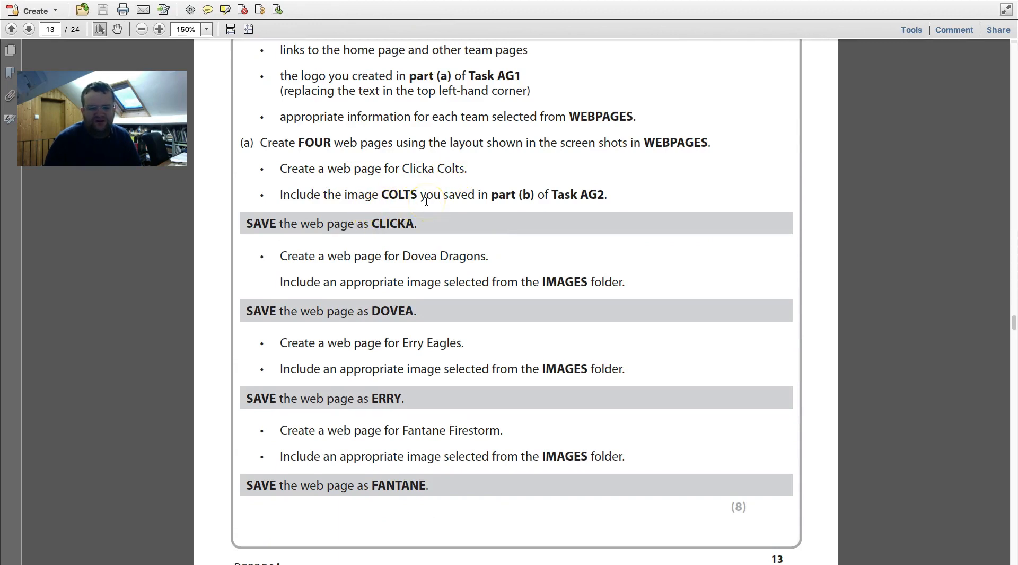
{"action": "scroll", "coordinate": [427, 200], "scroll_direction": "up", "scroll_amount": 13}
{"action": "scroll", "coordinate": [427, 200], "scroll_direction": "up", "scroll_amount": 16}
{"action": "key", "text": "ctrl+Left"}
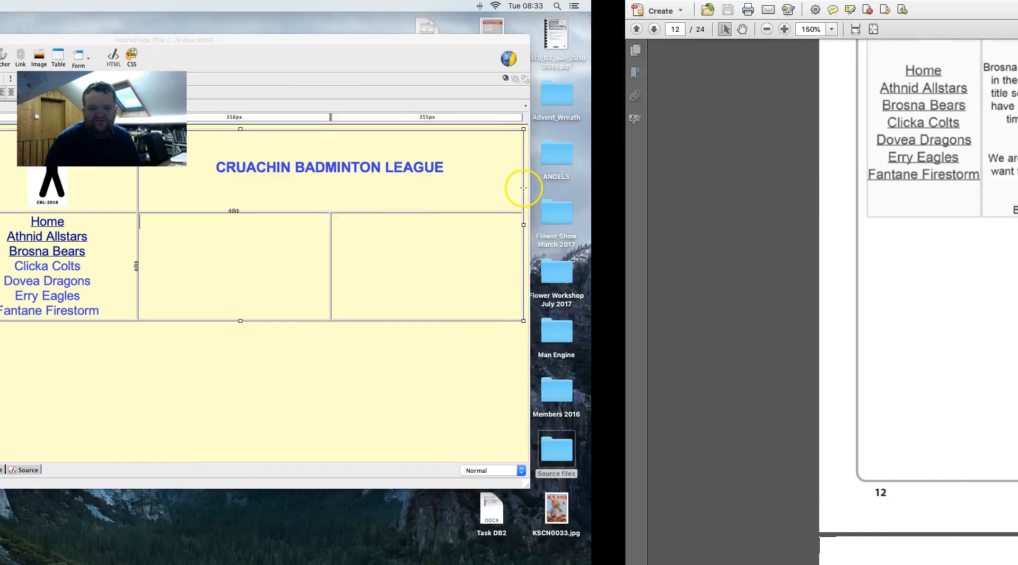
{"action": "left_click", "coordinate": [808, 239]}
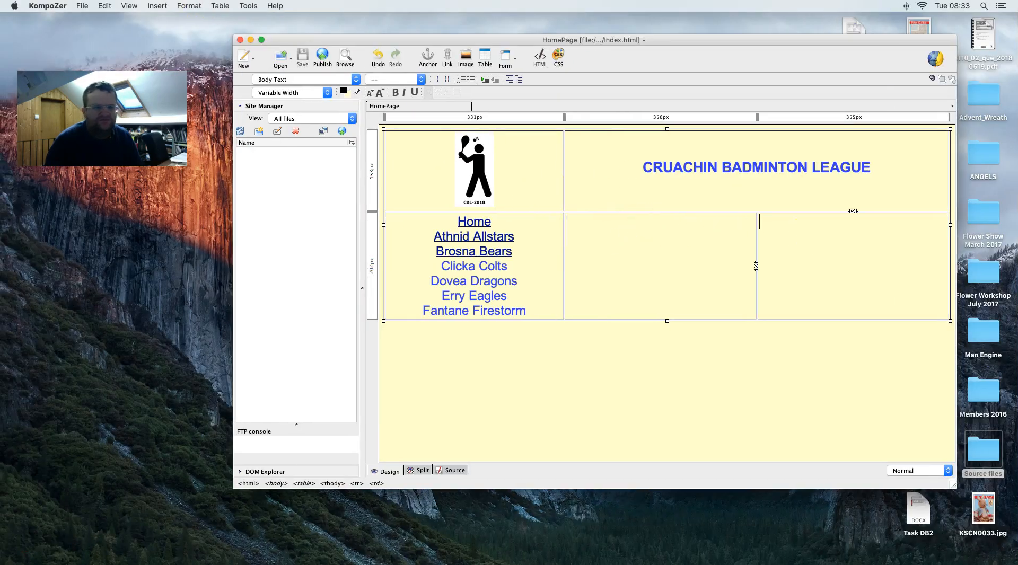
- Insert COLTS.jpg from the OFFICE 2007 IMAGES folder into the right table cell
{"action": "left_click", "coordinate": [152, 6]}
{"action": "left_click", "coordinate": [166, 18]}
{"action": "left_click", "coordinate": [692, 85]}
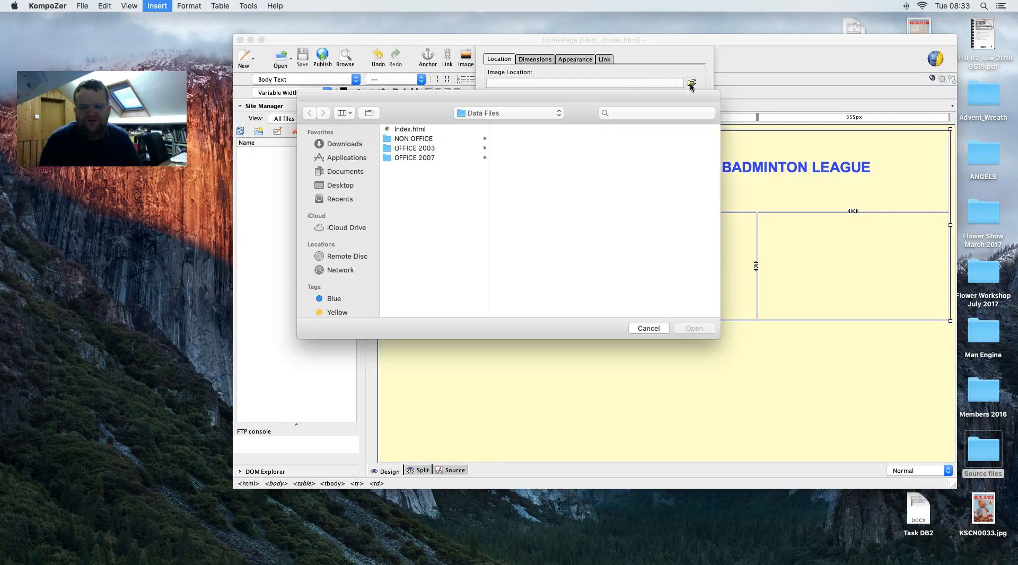
{"action": "left_click", "coordinate": [467, 157]}
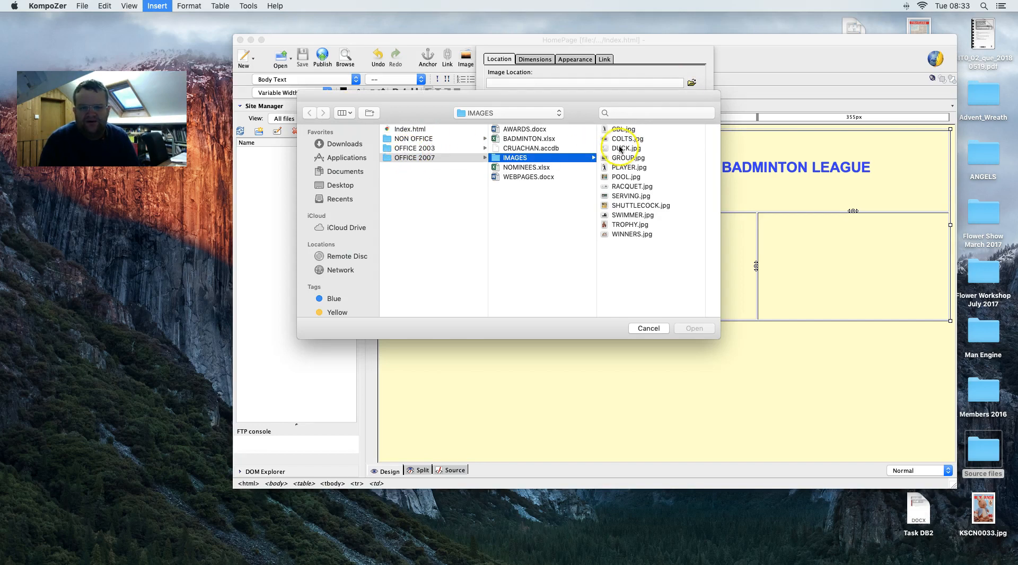
{"action": "left_click", "coordinate": [622, 139]}
{"action": "left_click", "coordinate": [692, 330]}
{"action": "left_click", "coordinate": [682, 205]}
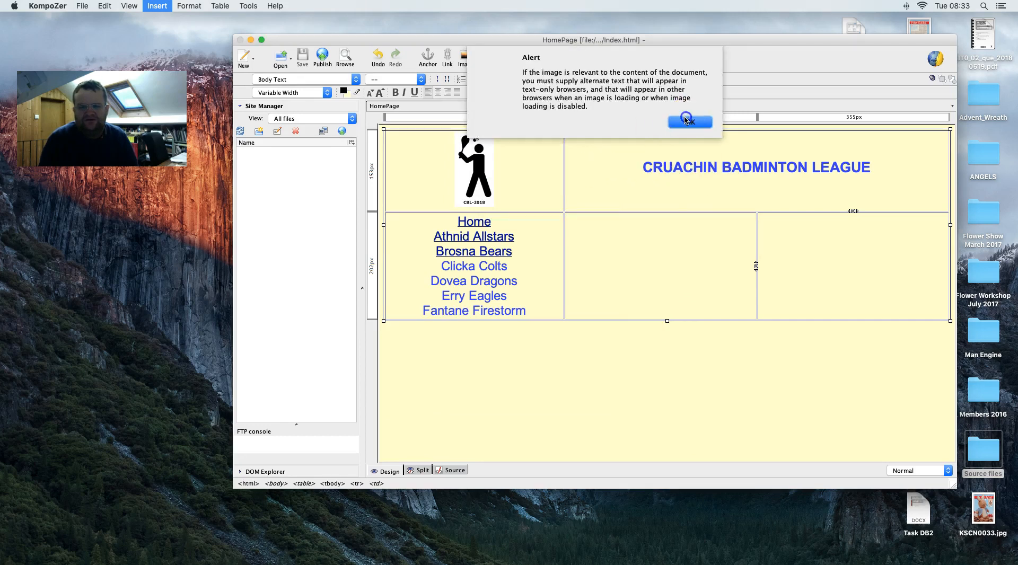
{"action": "left_click", "coordinate": [686, 120]}
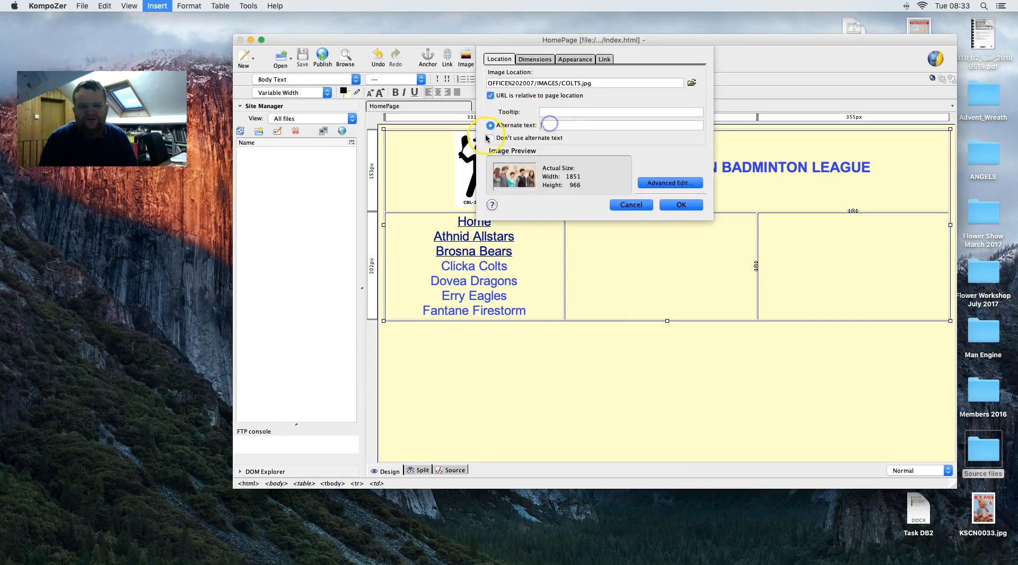
{"action": "left_click", "coordinate": [681, 205]}
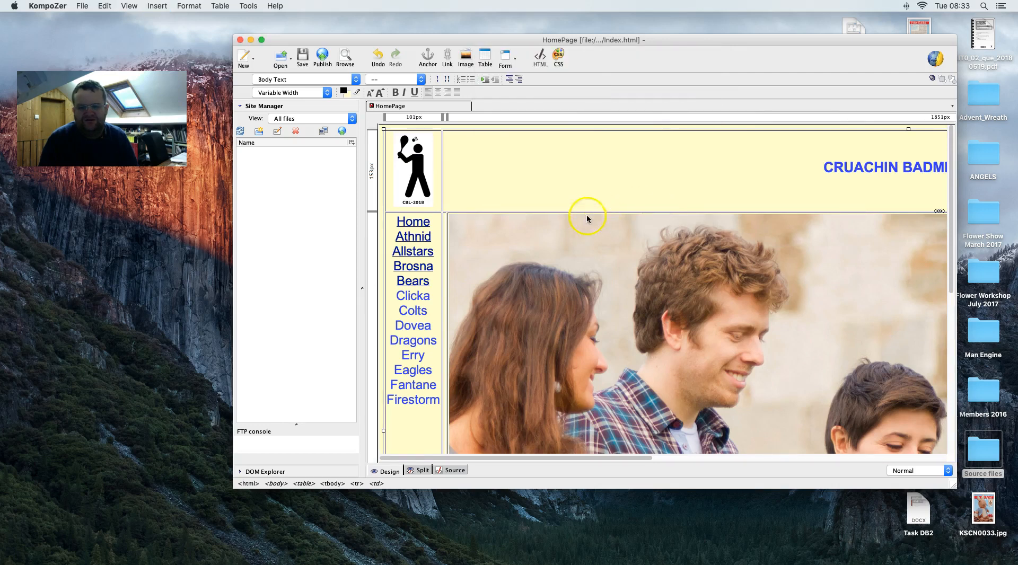
- Give the group photo a custom size 750 pixels wide
{"action": "right_click", "coordinate": [551, 242]}
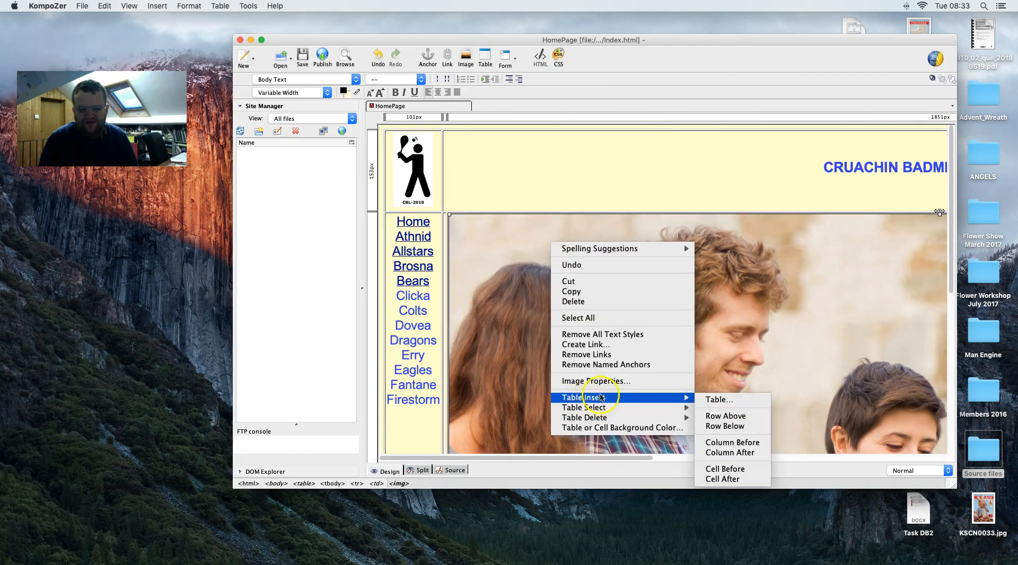
{"action": "left_click", "coordinate": [603, 382]}
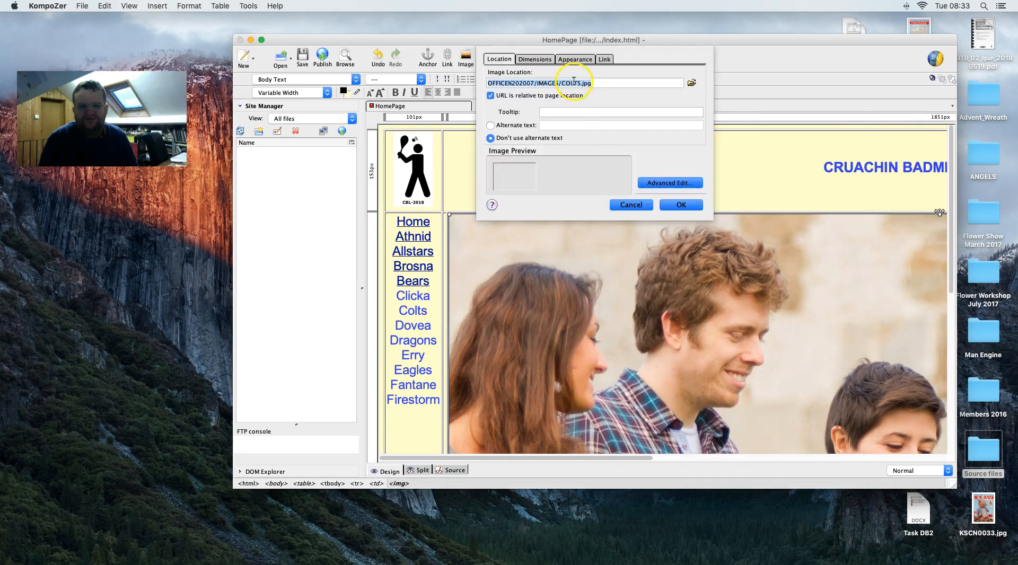
{"action": "left_click", "coordinate": [533, 59]}
{"action": "left_click", "coordinate": [501, 89]}
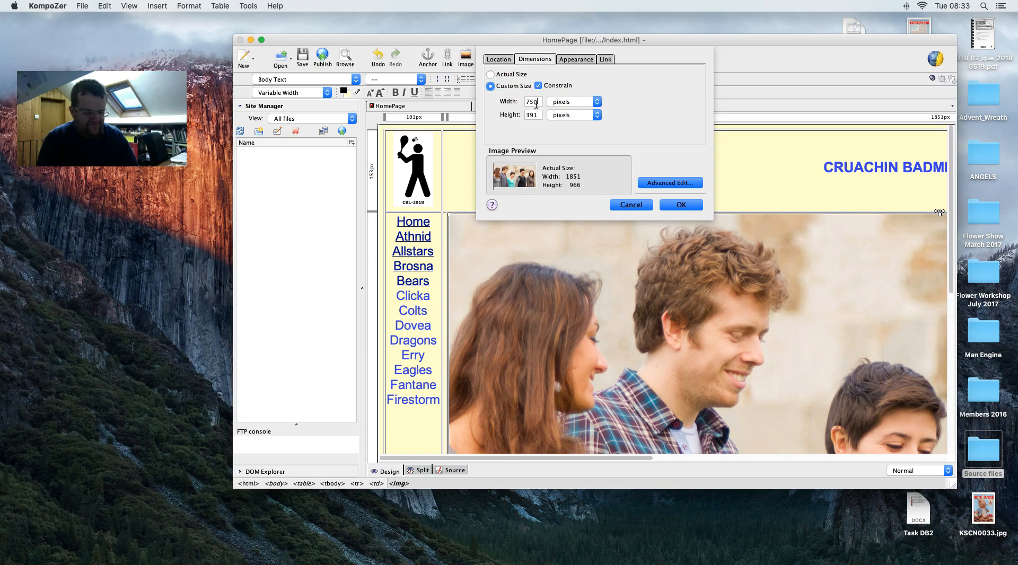
{"action": "left_click", "coordinate": [670, 205]}
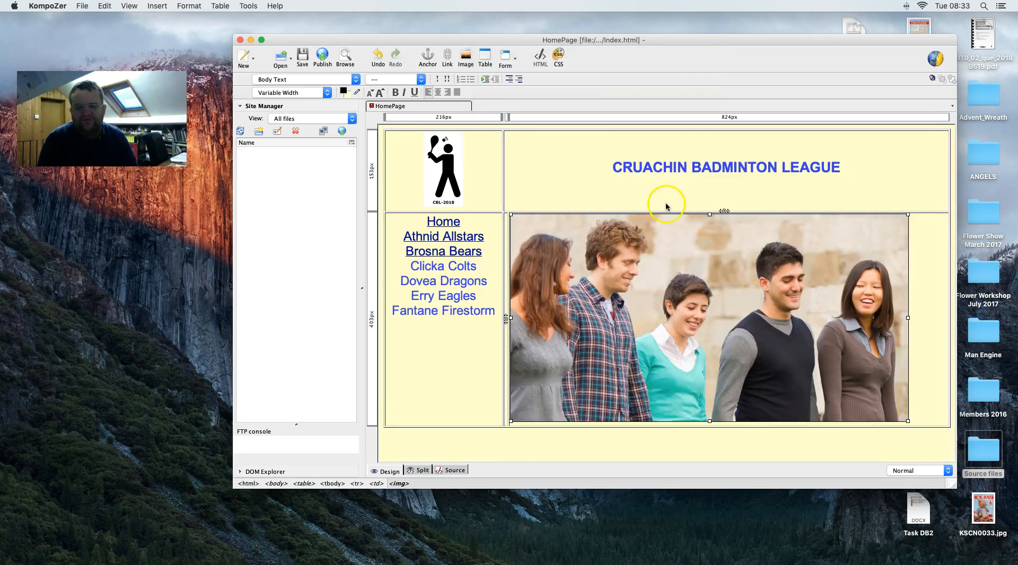
- Reduce the photo's width from 750 to 350 pixels and deselect it
{"action": "right_click", "coordinate": [643, 242]}
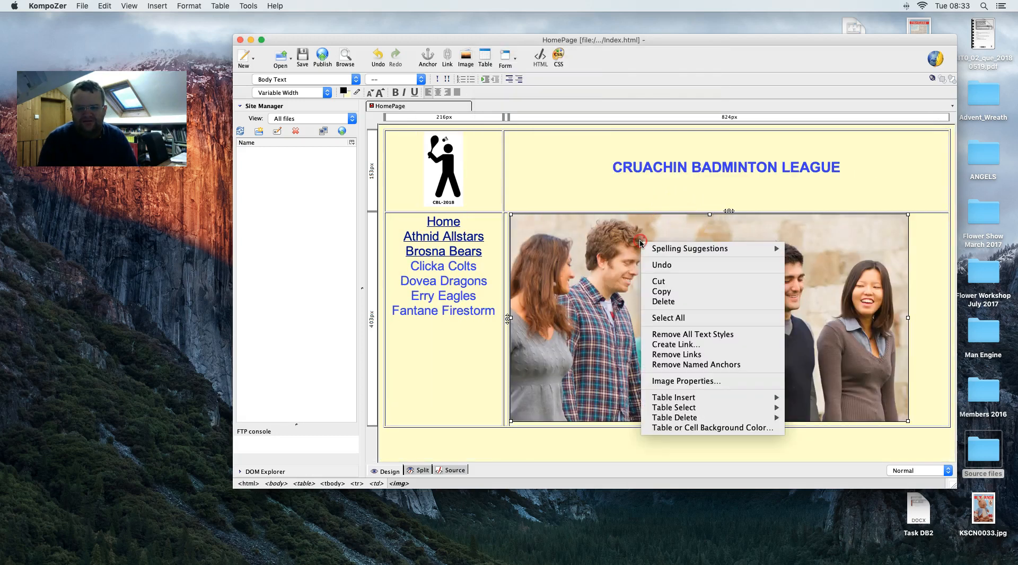
{"action": "left_click", "coordinate": [675, 381]}
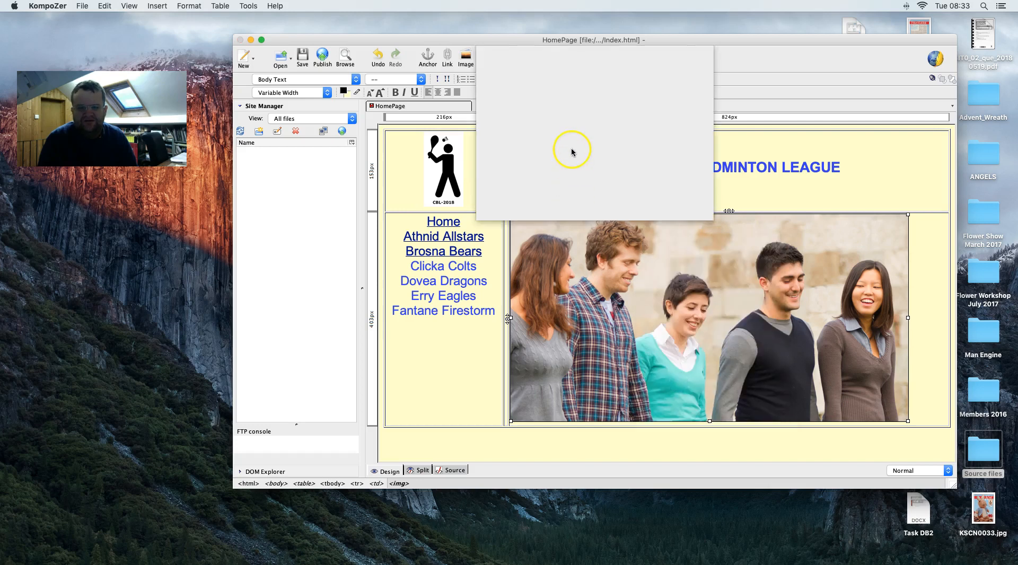
{"action": "left_click", "coordinate": [536, 59]}
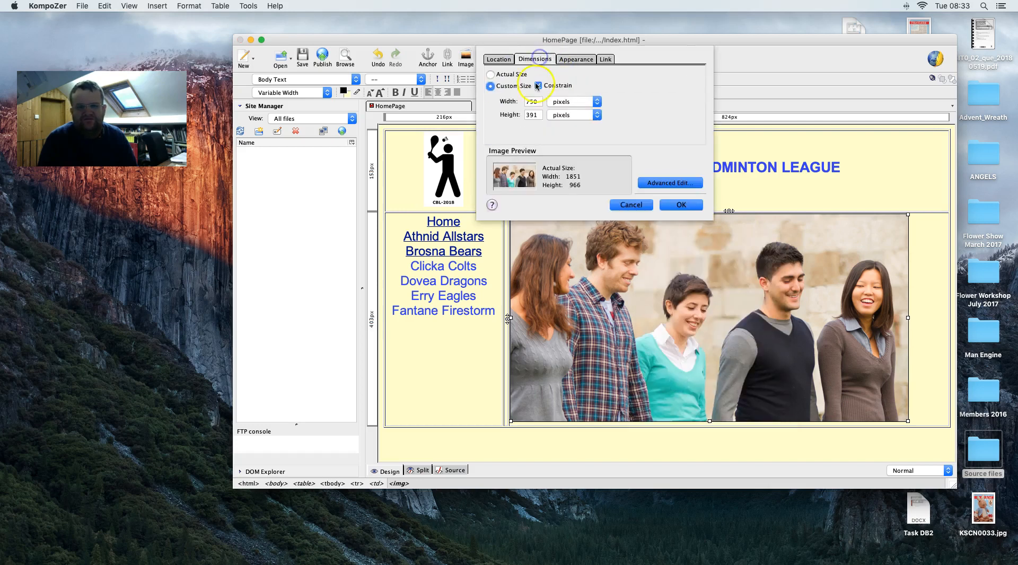
{"action": "double_click", "coordinate": [536, 103]}
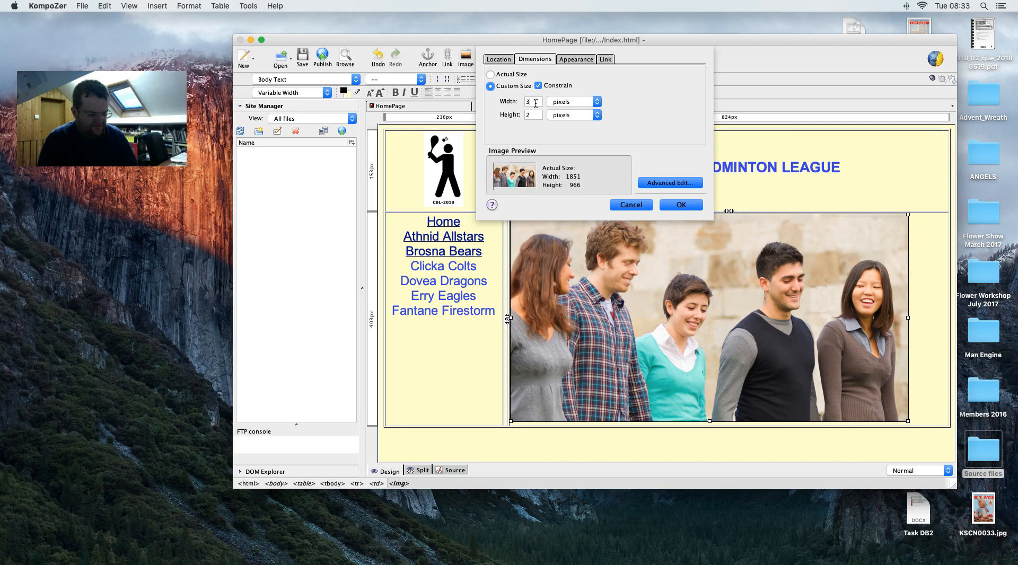
{"action": "key", "text": "Return"}
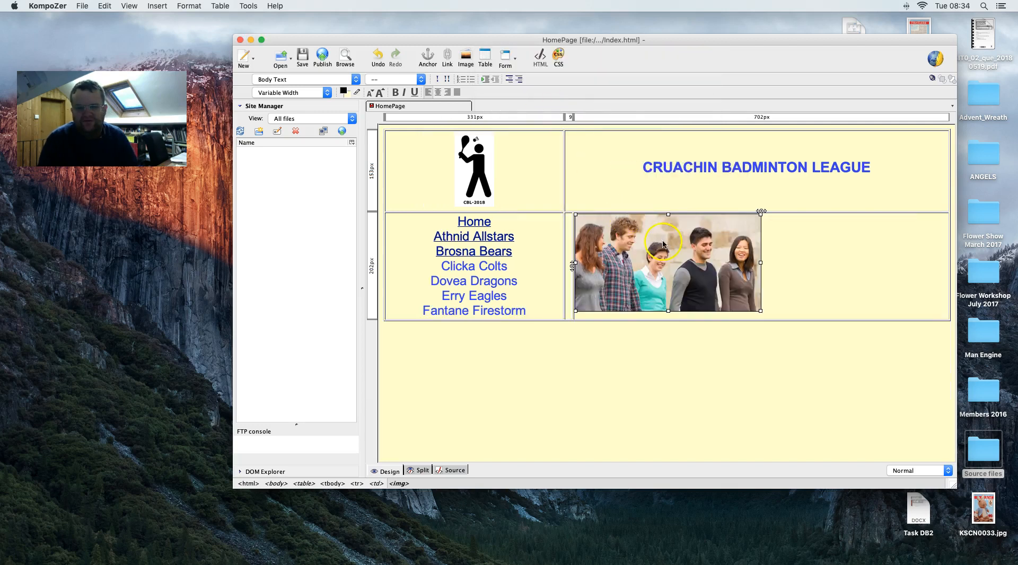
{"action": "left_click", "coordinate": [567, 254]}
{"action": "left_click", "coordinate": [578, 212]}
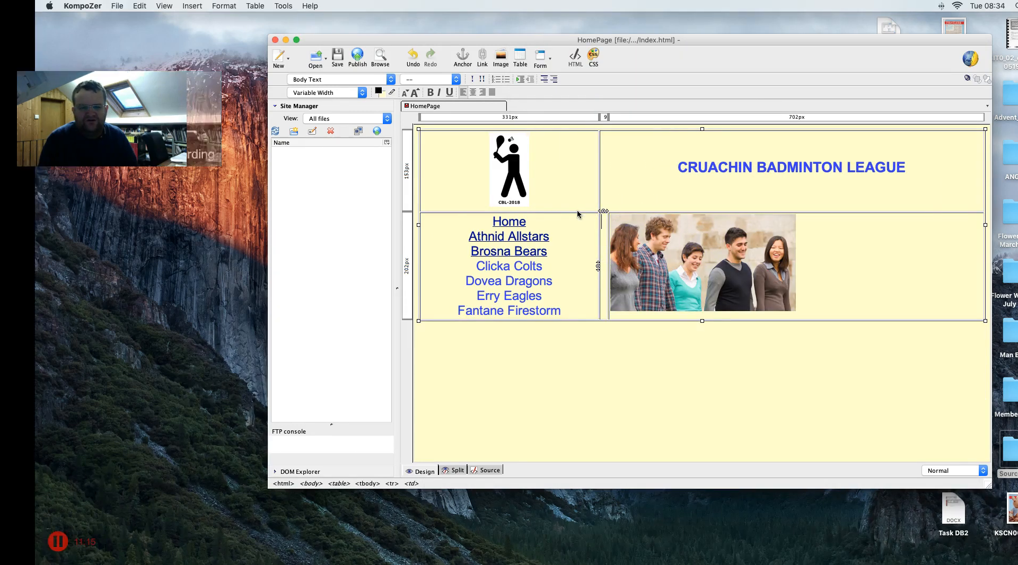
{"action": "left_click", "coordinate": [483, 148]}
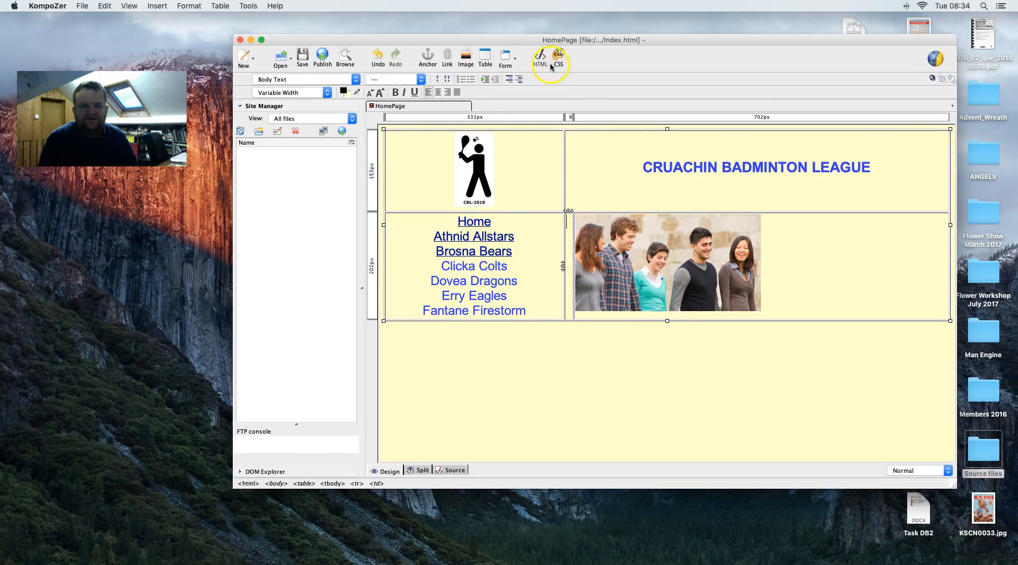
- Move the KompoZer window aside and select WEBPAGES.docx in Finder
{"action": "left_click_drag", "start_coordinate": [548, 43], "coordinate": [455, 222]}
{"action": "left_click", "coordinate": [454, 187]}
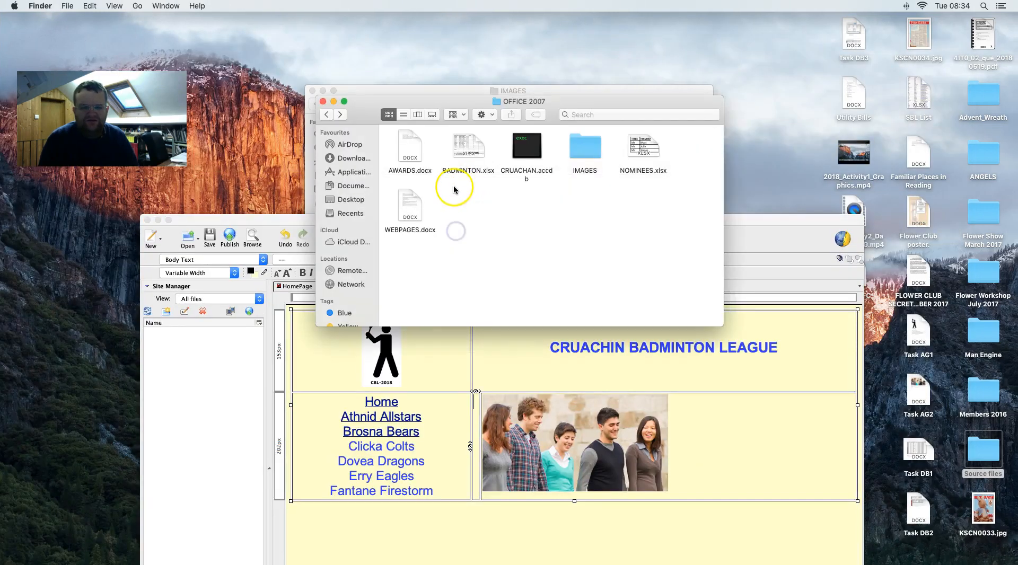
{"action": "left_click", "coordinate": [416, 205]}
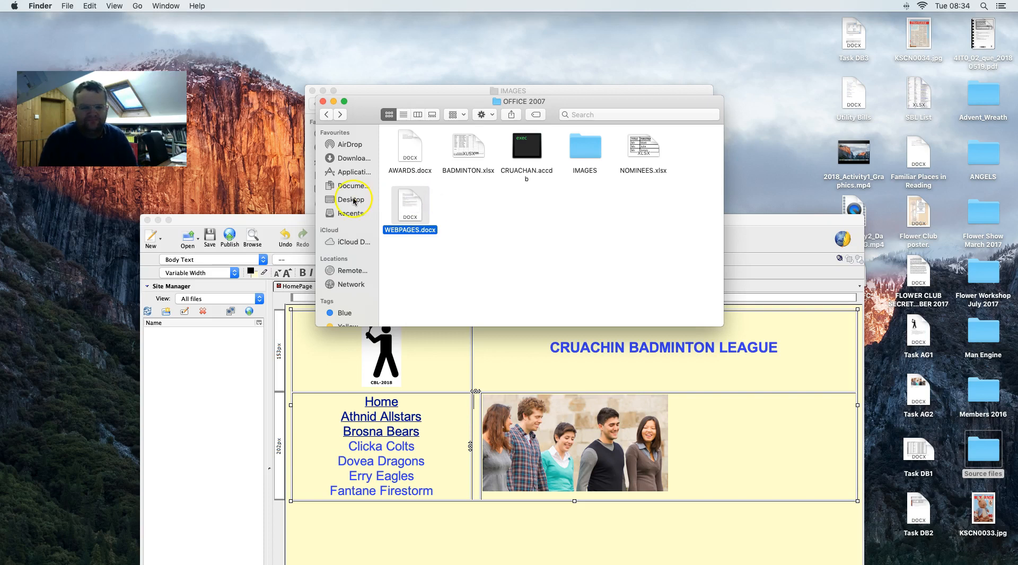
- Position the OFFICE 2007 folder window at the upper right of the screen
{"action": "mouse_move", "coordinate": [542, 562]}
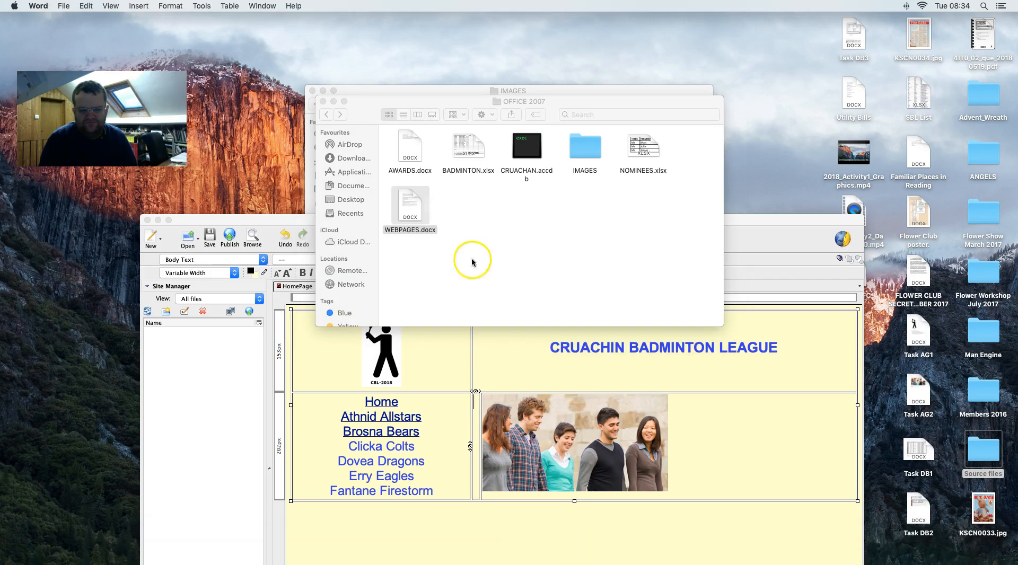
{"action": "mouse_move", "coordinate": [507, 562]}
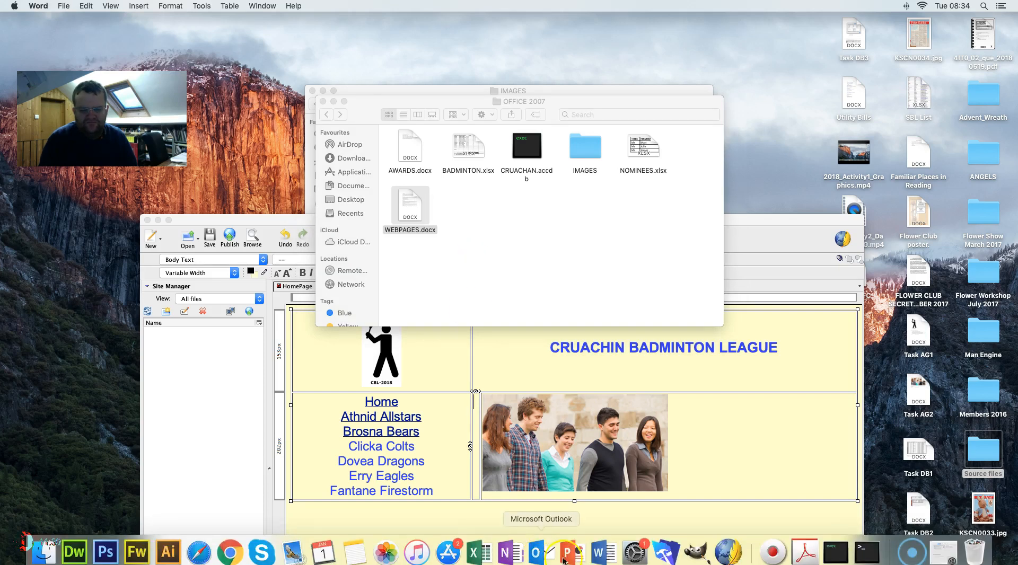
{"action": "right_click", "coordinate": [411, 200]}
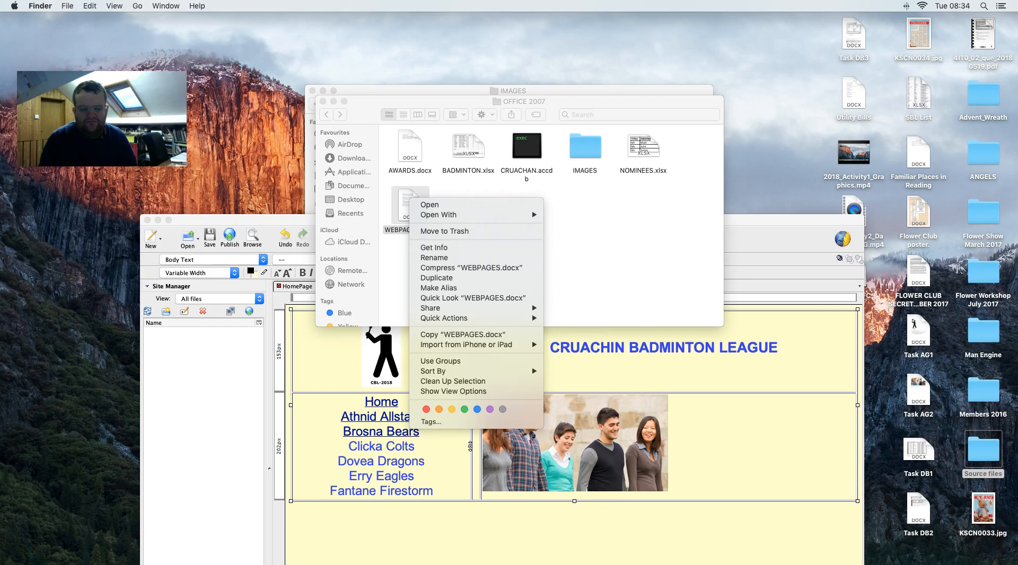
{"action": "left_click", "coordinate": [626, 562]}
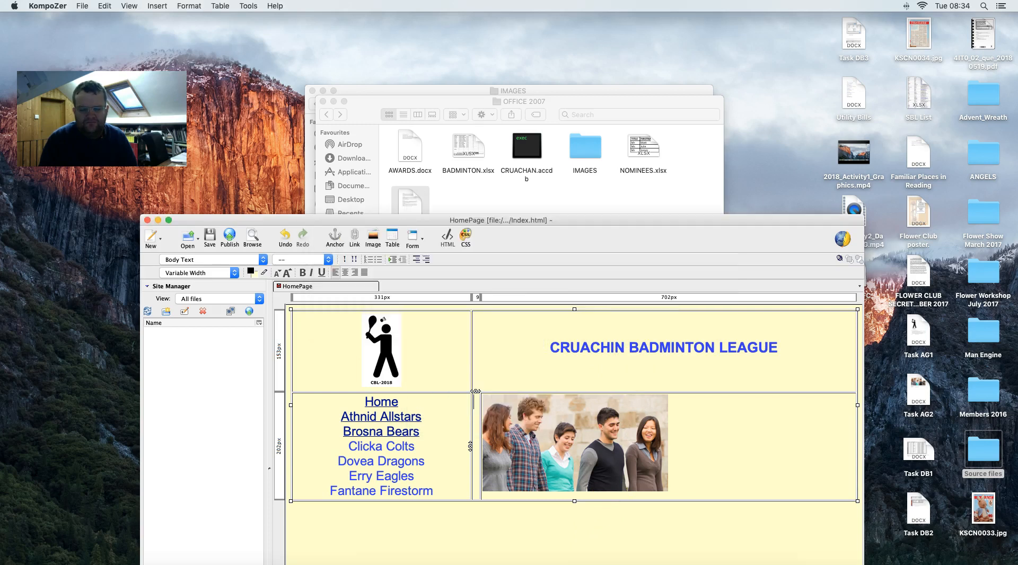
{"action": "left_click", "coordinate": [603, 563]}
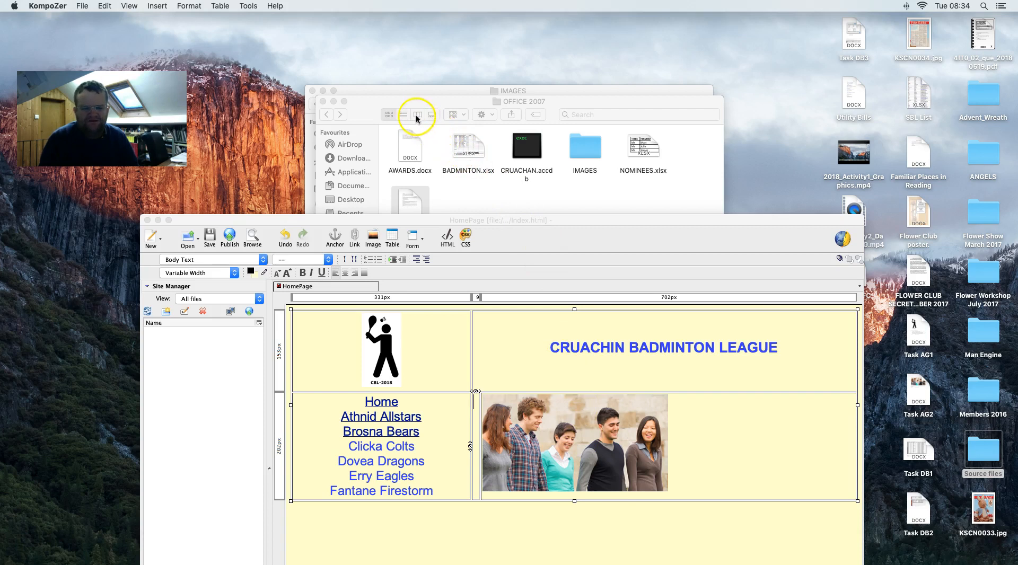
{"action": "left_click_drag", "start_coordinate": [398, 107], "coordinate": [646, 35]}
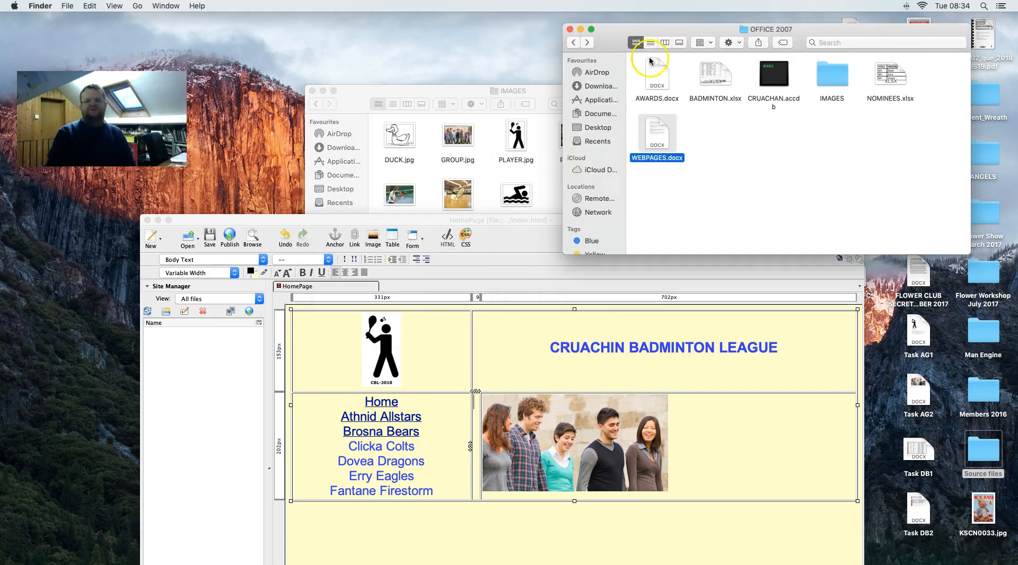
- Select the Clicka Colts heading and both paragraphs in WEBPAGES.docx, then return to KompoZer
{"action": "mouse_move", "coordinate": [642, 563]}
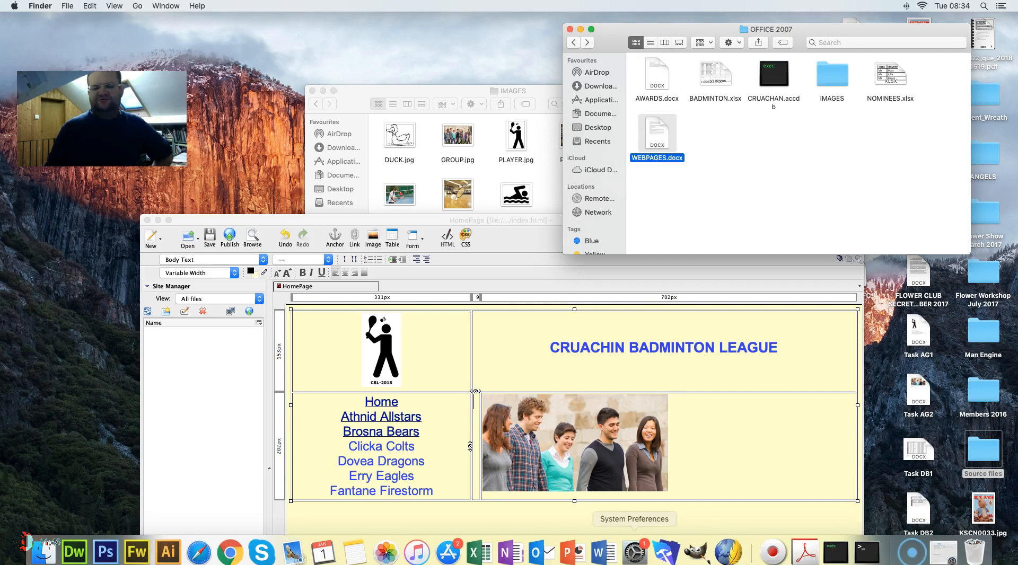
{"action": "left_click", "coordinate": [611, 558]}
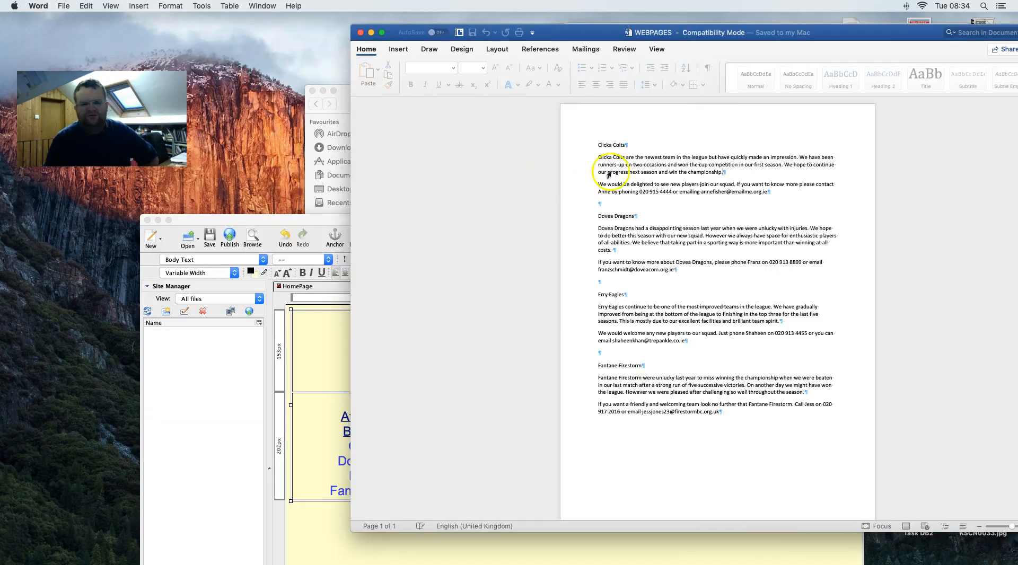
{"action": "left_click", "coordinate": [696, 188]}
{"action": "left_click_drag", "start_coordinate": [739, 200], "coordinate": [601, 163]}
{"action": "key", "text": "super+c"}
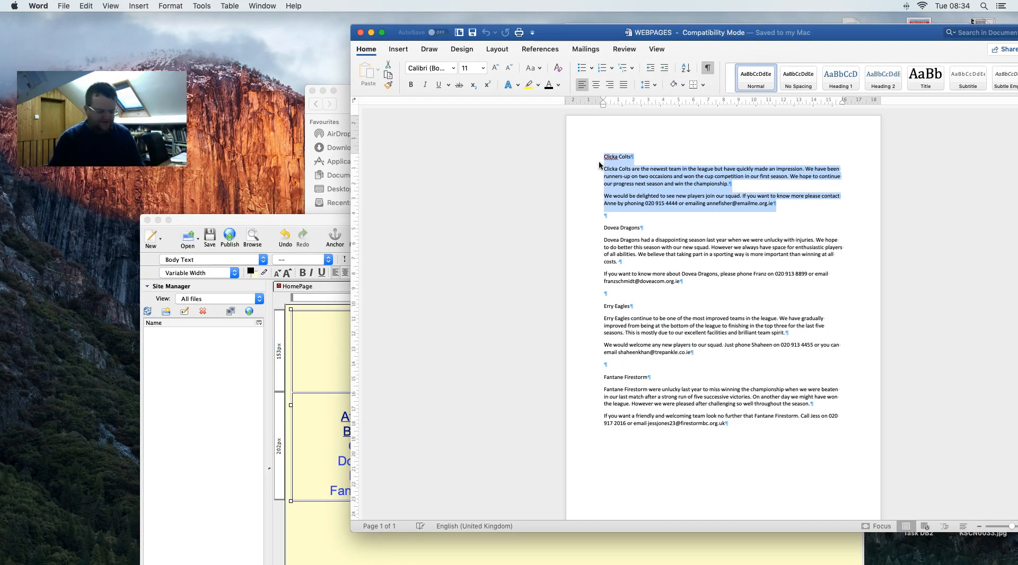
{"action": "double_click", "coordinate": [317, 220]}
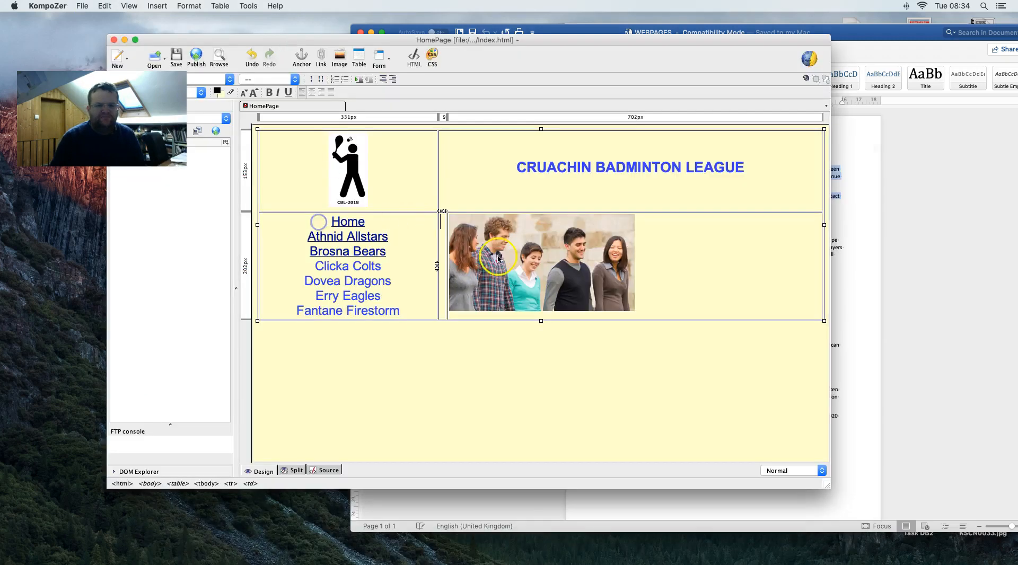
- Paste the Clicka Colts text into the narrow middle cell, then compare with the PDF mock-up
{"action": "left_click", "coordinate": [443, 260]}
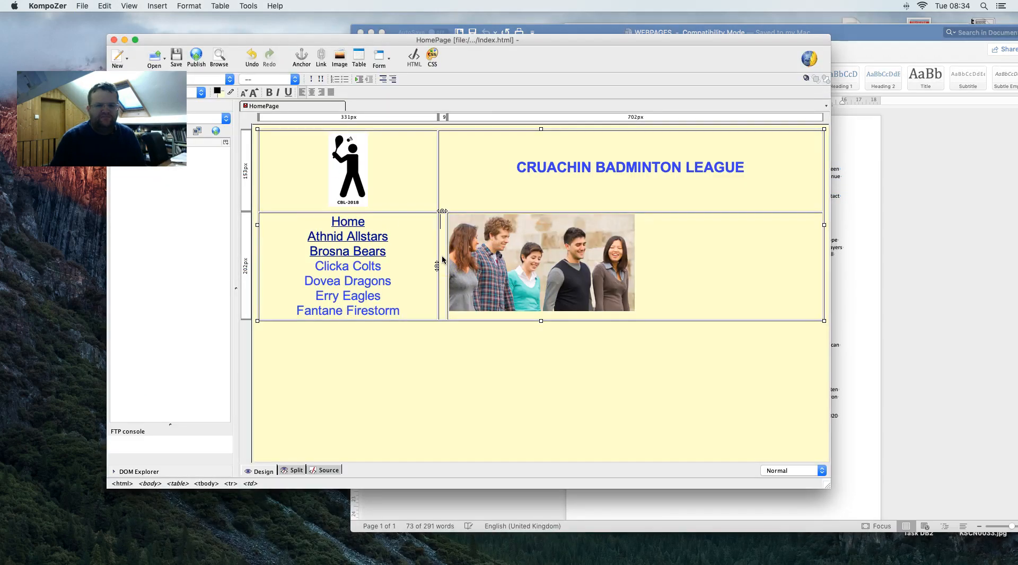
{"action": "key", "text": "super+v"}
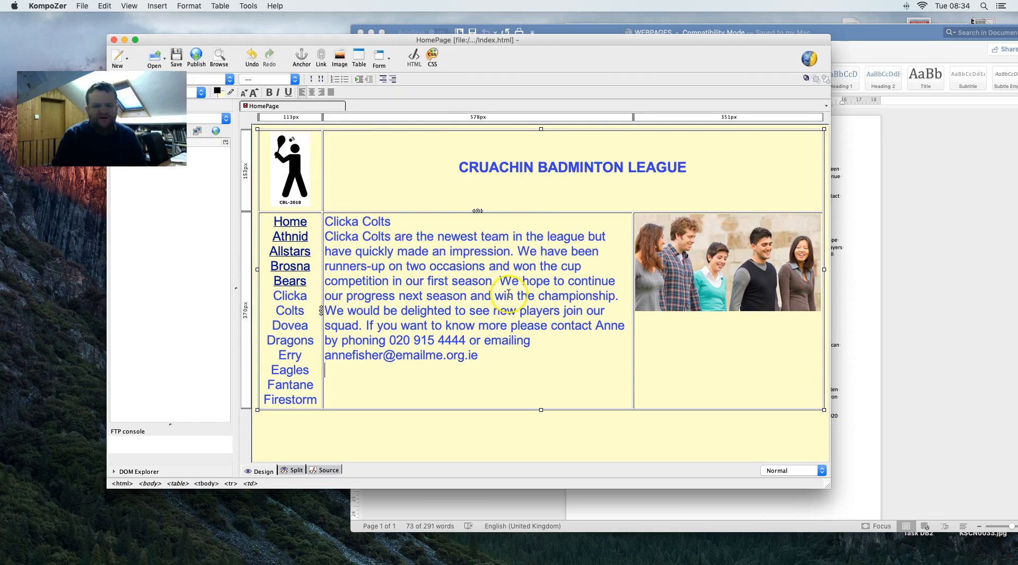
{"action": "key", "text": "ctrl+Right"}
{"action": "scroll", "coordinate": [516, 292], "scroll_direction": "up", "scroll_amount": 6}
{"action": "scroll", "coordinate": [516, 291], "scroll_direction": "up", "scroll_amount": 2}
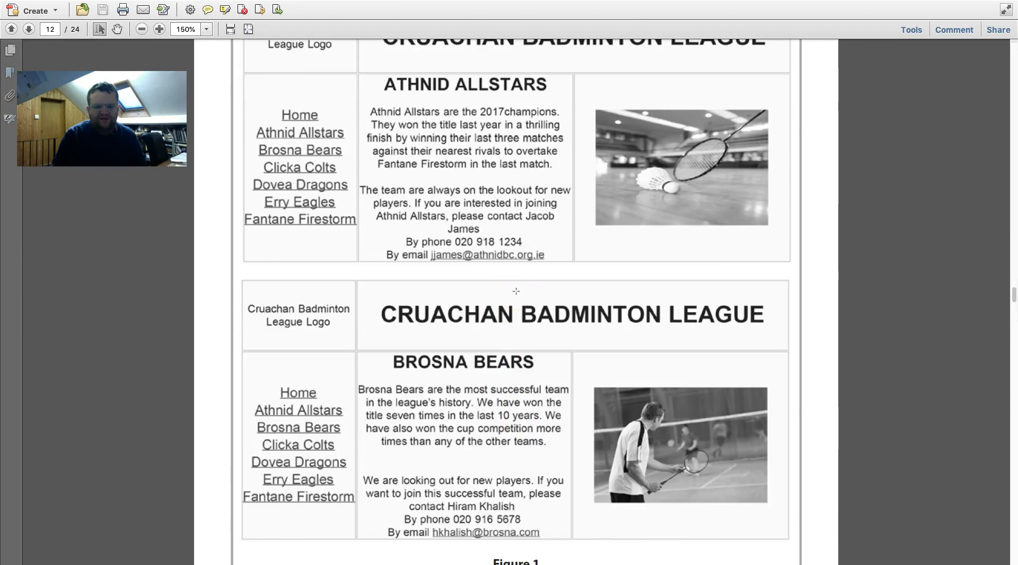
{"action": "key", "text": "ctrl+Left"}
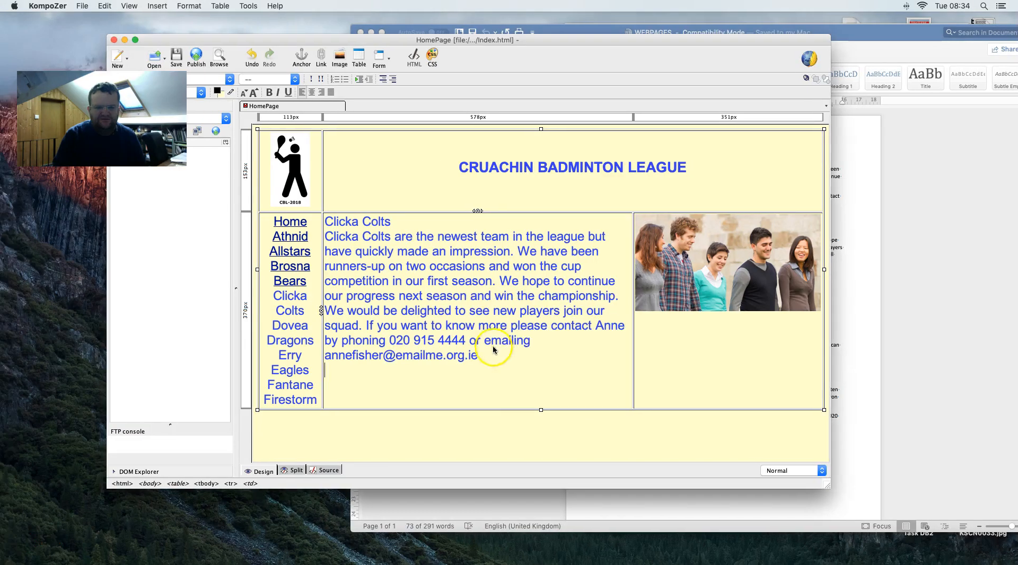
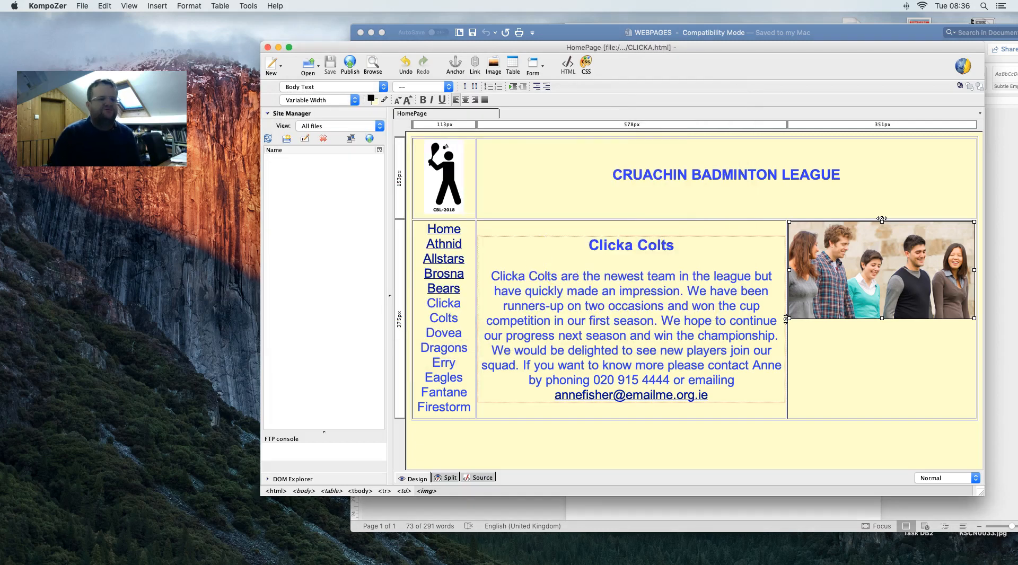
- Set the page title to 'Clicka Colts' and overwrite CLICKA.html in the Data Files folder
{"action": "left_click", "coordinate": [82, 6]}
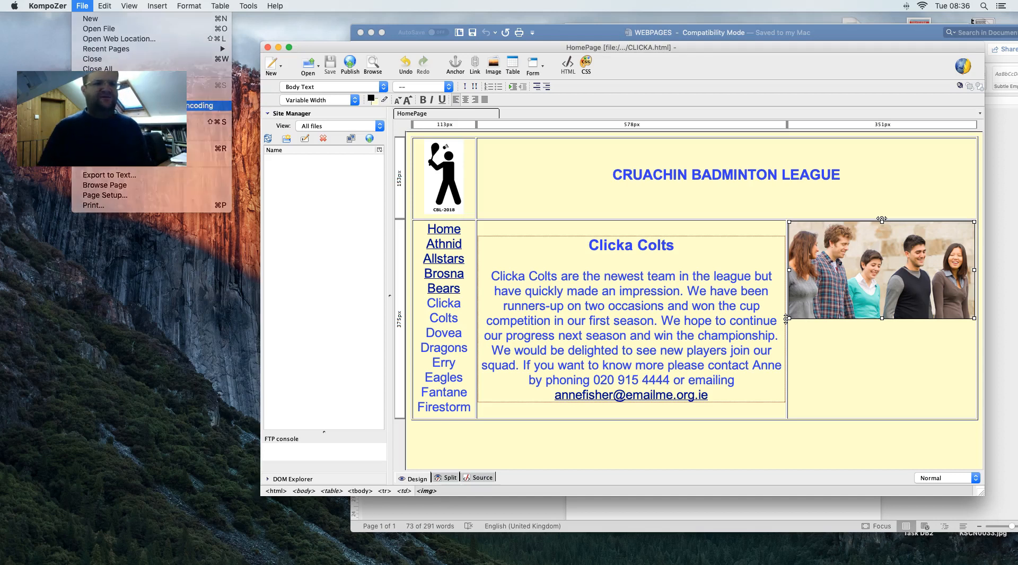
{"action": "left_click", "coordinate": [205, 106]}
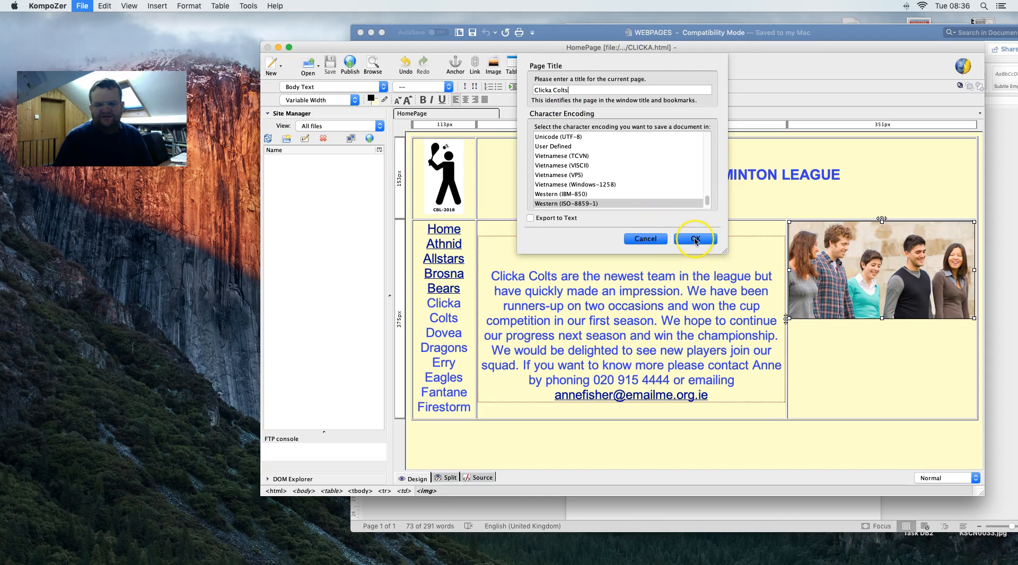
{"action": "left_click", "coordinate": [696, 239]}
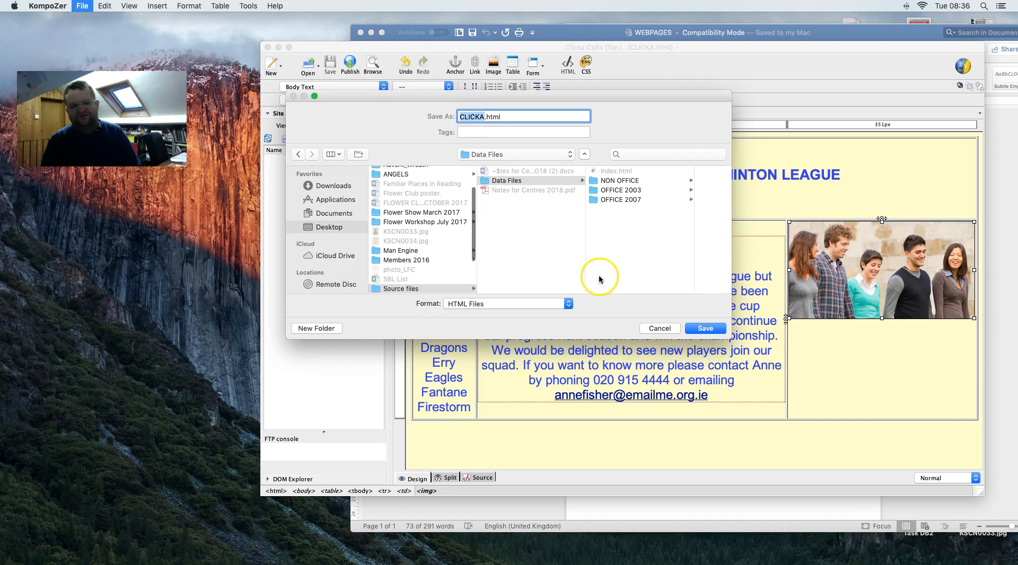
{"action": "left_click", "coordinate": [705, 330]}
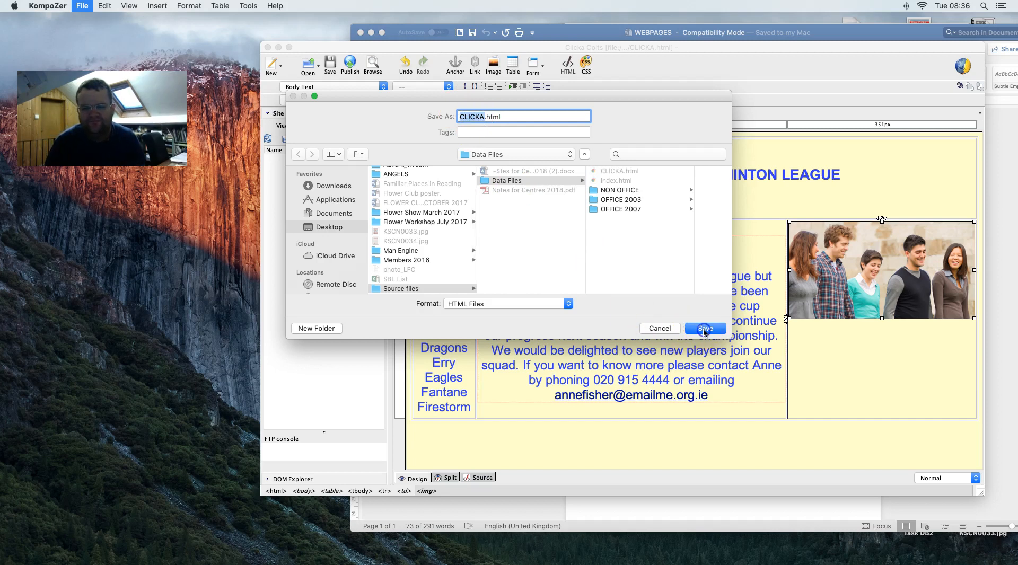
{"action": "left_click", "coordinate": [583, 168]}
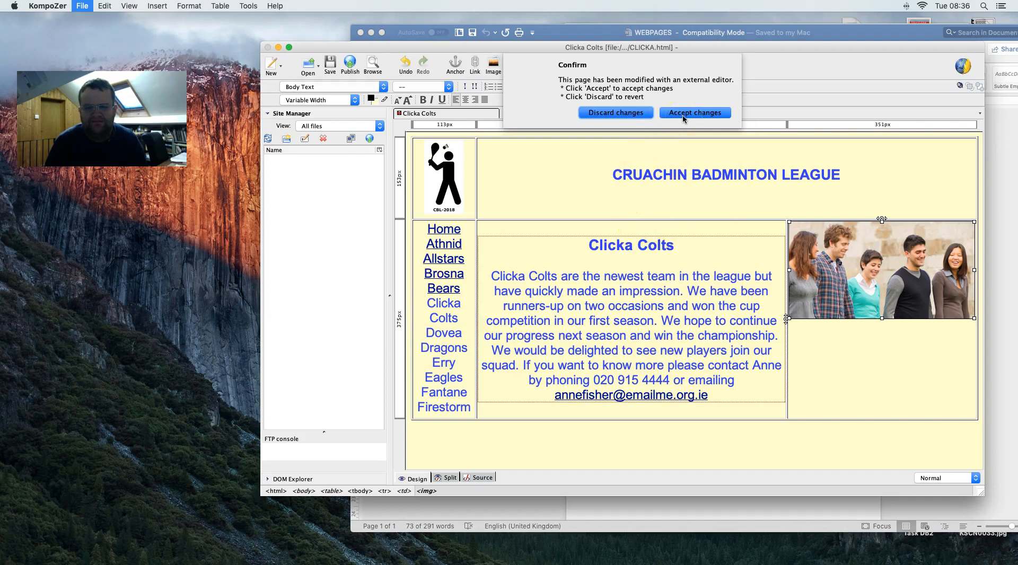
- Accept the external edits so CLICKA.html reloads, select the team photo, and view the task PDF
{"action": "left_click", "coordinate": [685, 113]}
{"action": "left_click", "coordinate": [705, 200]}
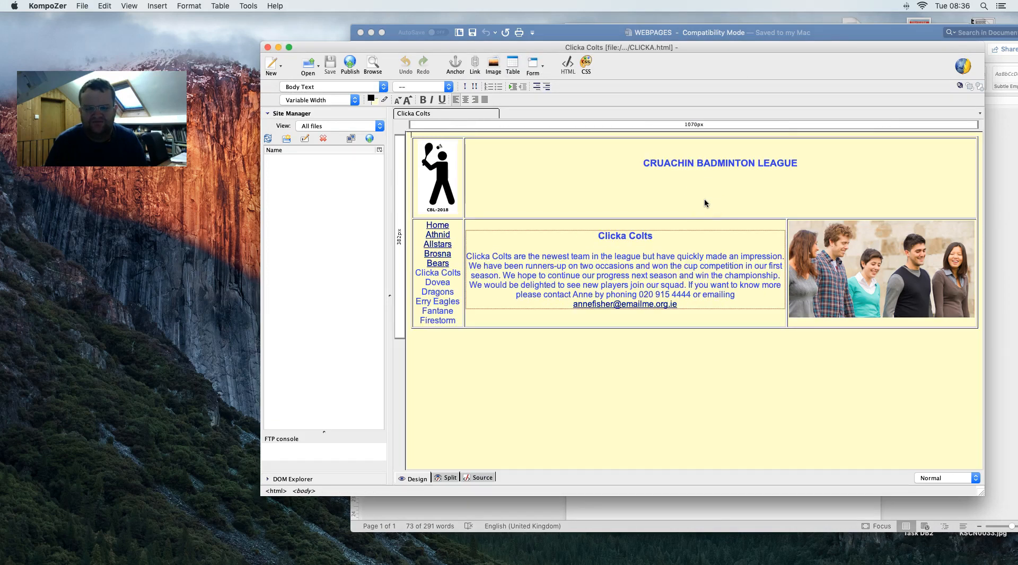
{"action": "key", "text": "ctrl+Right"}
{"action": "key", "text": "ctrl+Left"}
{"action": "left_click", "coordinate": [875, 257]}
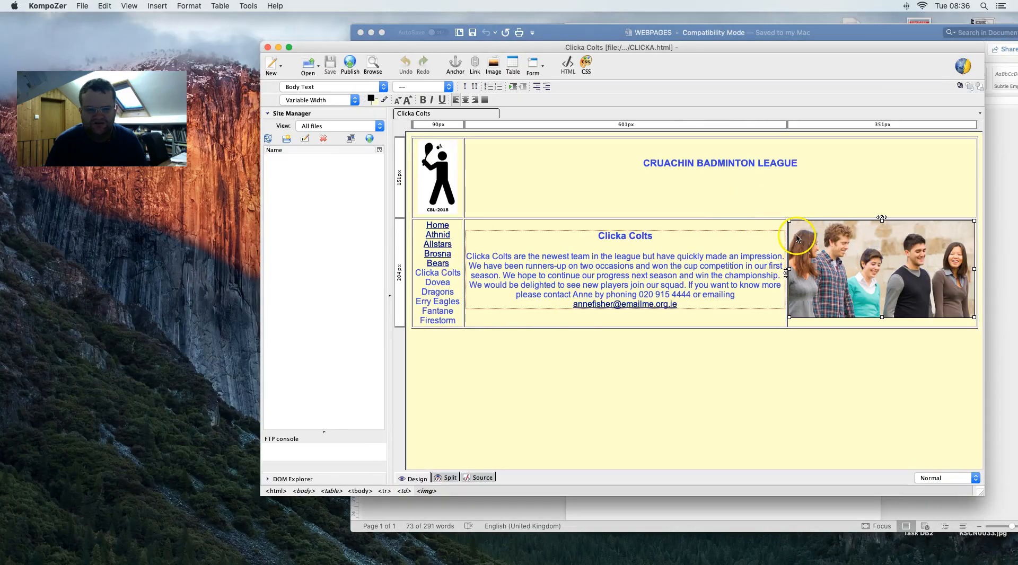
{"action": "key", "text": "ctrl+Right"}
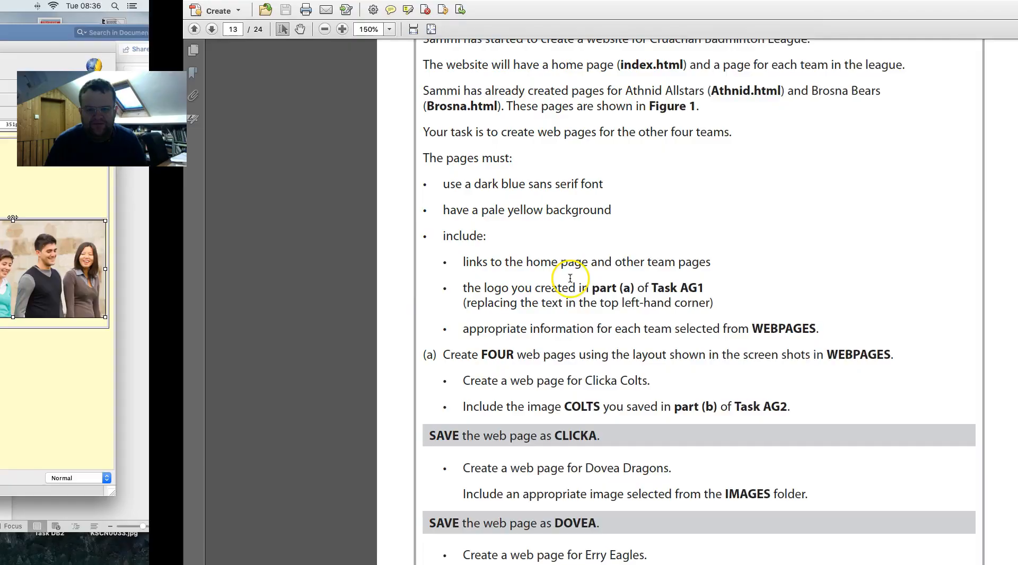
- Read the PDF's save names for the four team pages, then go back to KompoZer
{"action": "scroll", "coordinate": [570, 281], "scroll_direction": "down", "scroll_amount": 8}
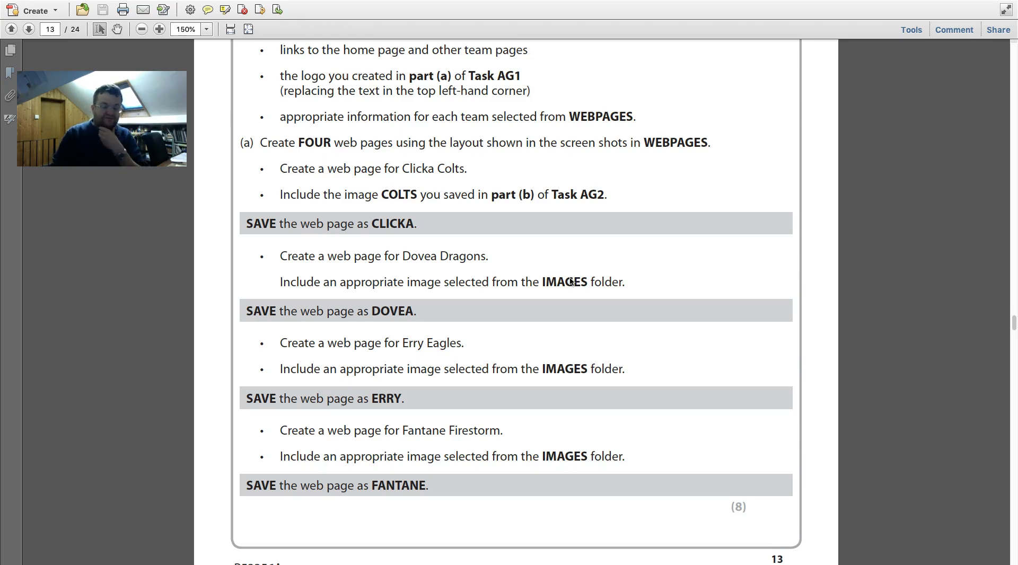
{"action": "key", "text": "ctrl+Left"}
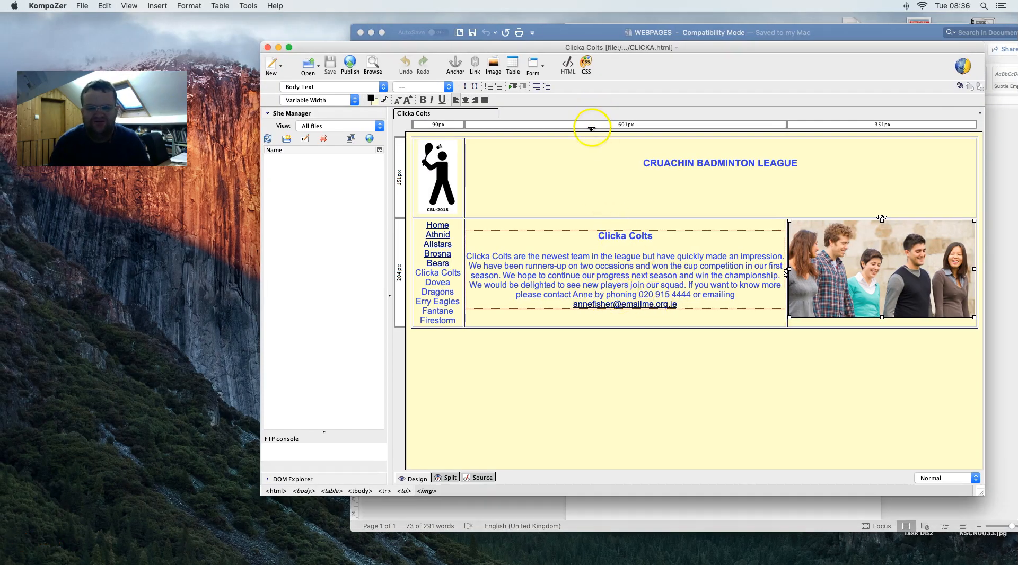
- Paste the Dovea Dragons heading and paragraphs from Word over the Clicka Colts text
{"action": "left_click_drag", "start_coordinate": [514, 48], "coordinate": [336, 58]}
{"action": "left_click", "coordinate": [563, 35]}
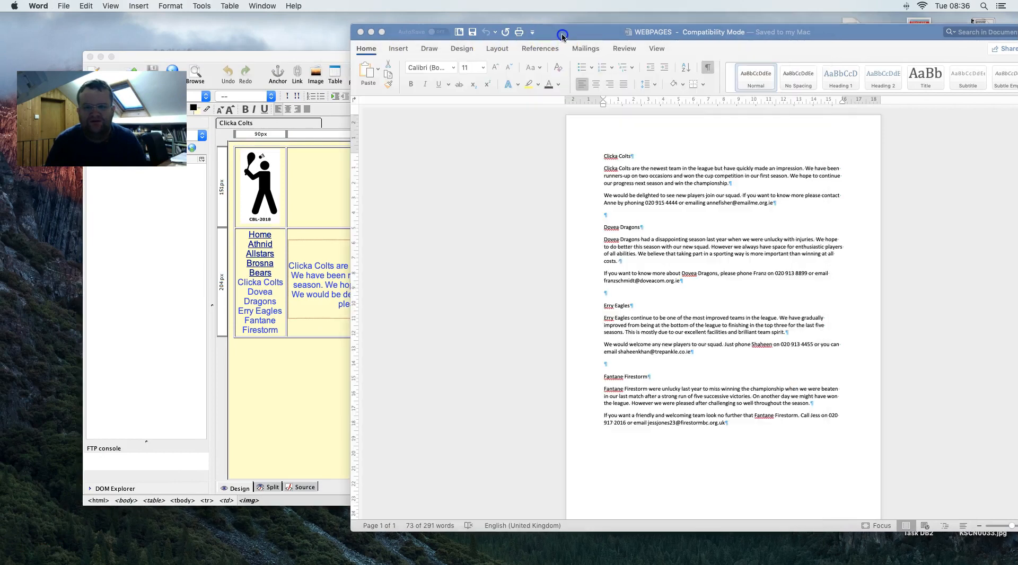
{"action": "left_click_drag", "start_coordinate": [695, 287], "coordinate": [597, 236]}
{"action": "key", "text": "super+c"}
{"action": "left_click", "coordinate": [334, 275]}
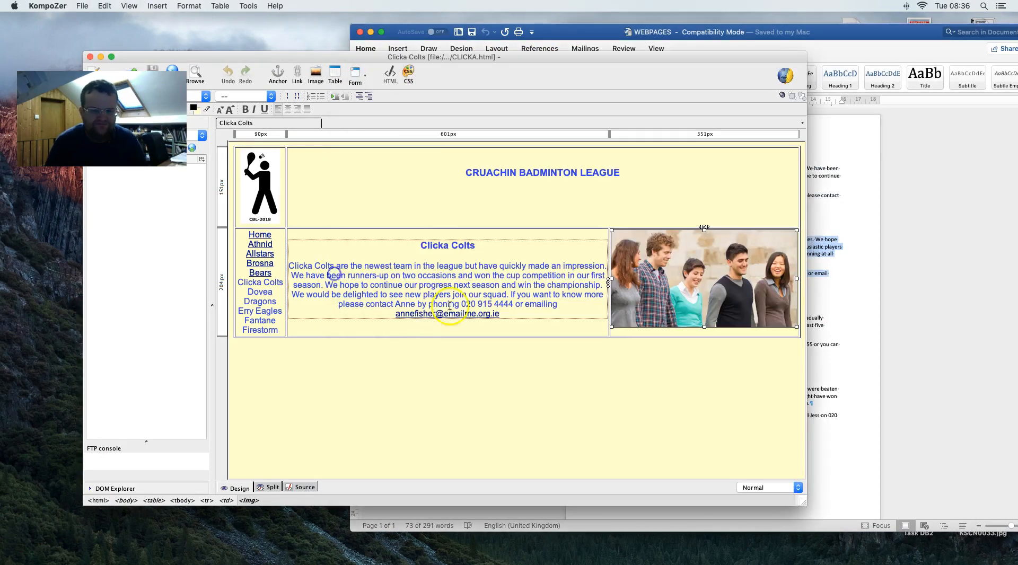
{"action": "left_click_drag", "start_coordinate": [506, 318], "coordinate": [422, 245]}
{"action": "key", "text": "super+v"}
- Format the Dovea Dragons title as Heading 3
{"action": "left_click_drag", "start_coordinate": [480, 235], "coordinate": [407, 234]}
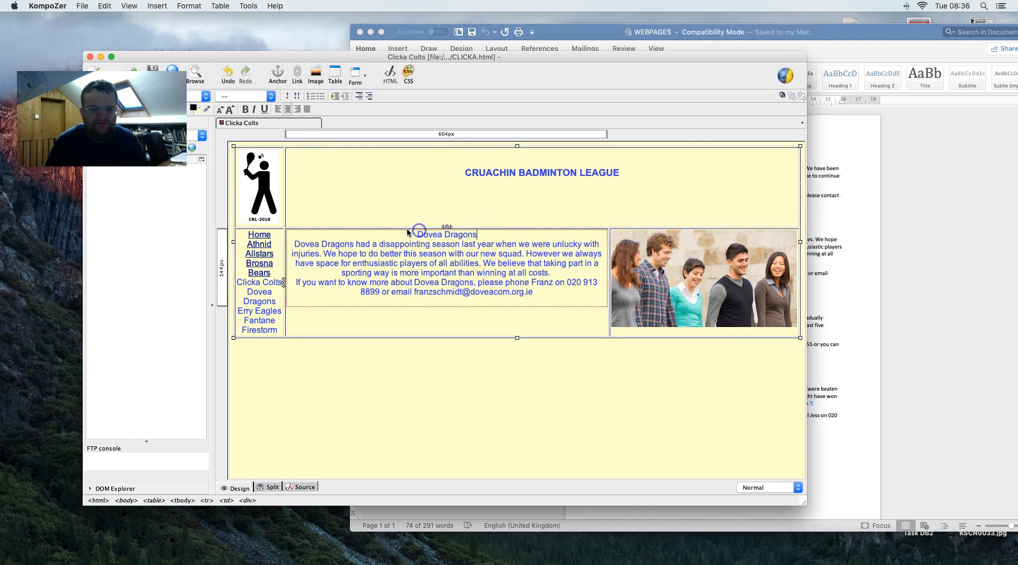
{"action": "left_click", "coordinate": [207, 97]}
{"action": "left_click", "coordinate": [201, 148]}
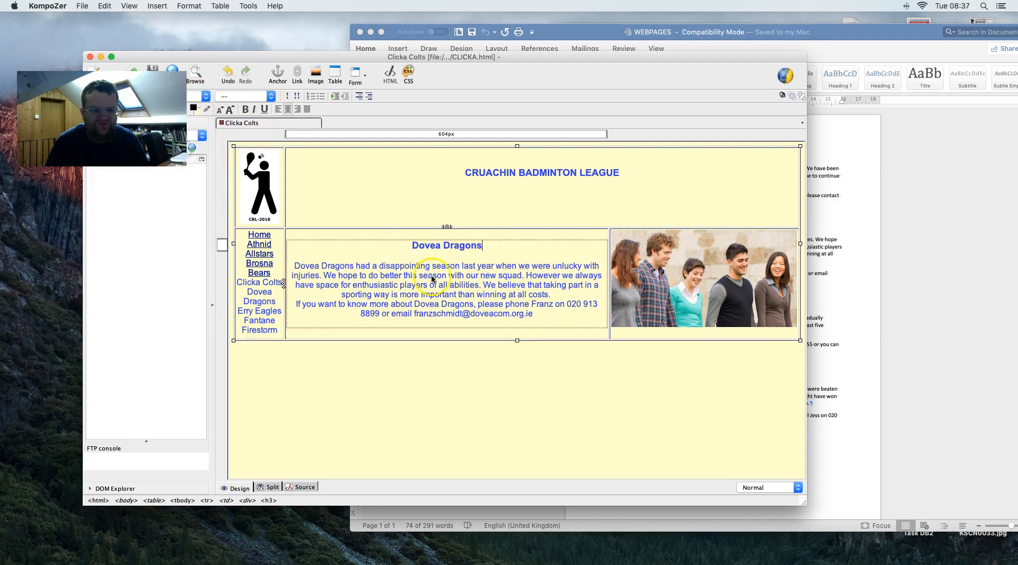
{"action": "left_click_drag", "start_coordinate": [533, 314], "coordinate": [391, 314]}
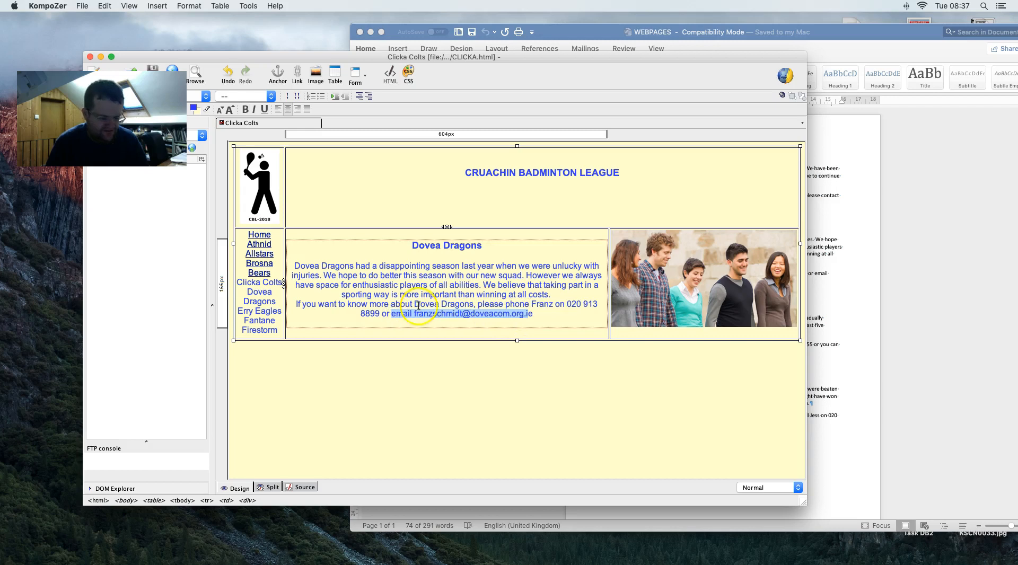
- Make the Dovea Dragons contact e-mail a link that points to that same address
{"action": "right_click", "coordinate": [460, 319]}
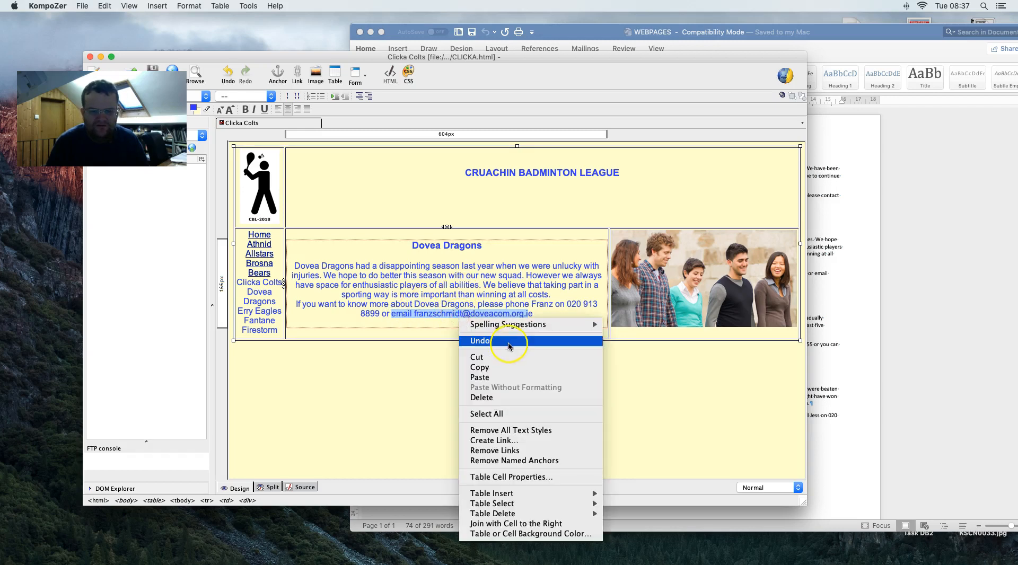
{"action": "left_click_drag", "start_coordinate": [546, 310], "coordinate": [414, 314]}
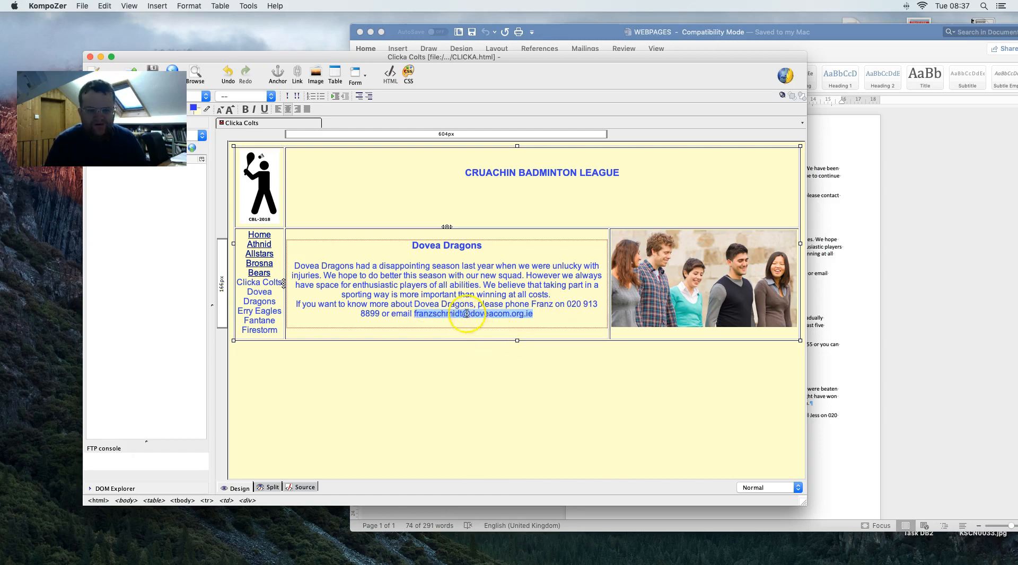
{"action": "right_click", "coordinate": [475, 331]}
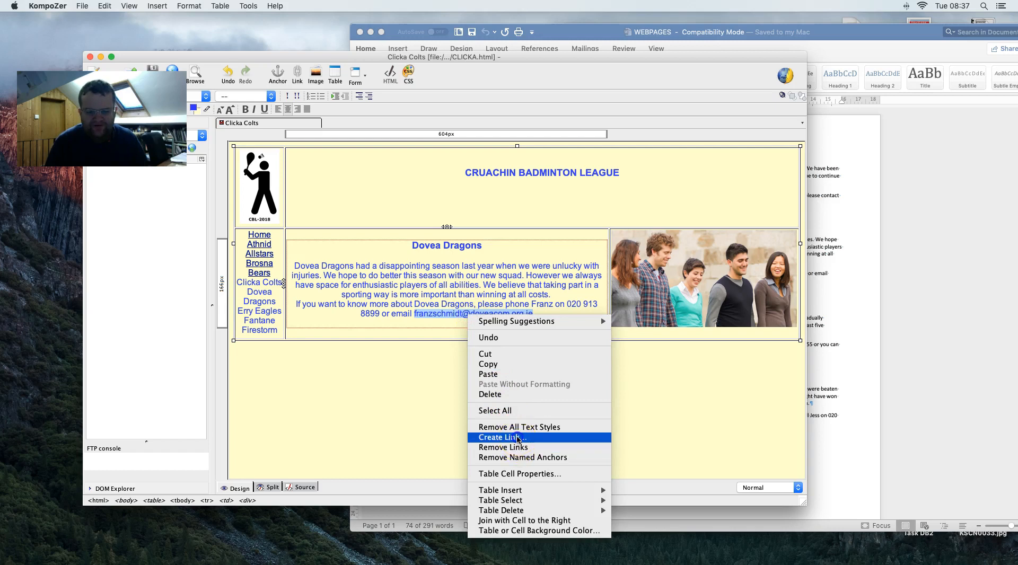
{"action": "left_click", "coordinate": [515, 437]}
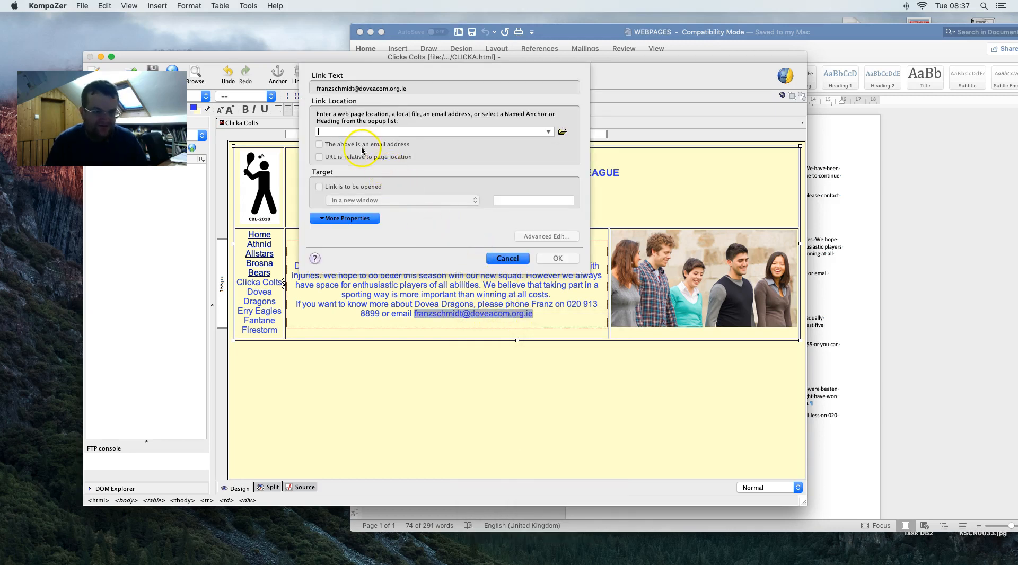
{"action": "key", "text": "super+v"}
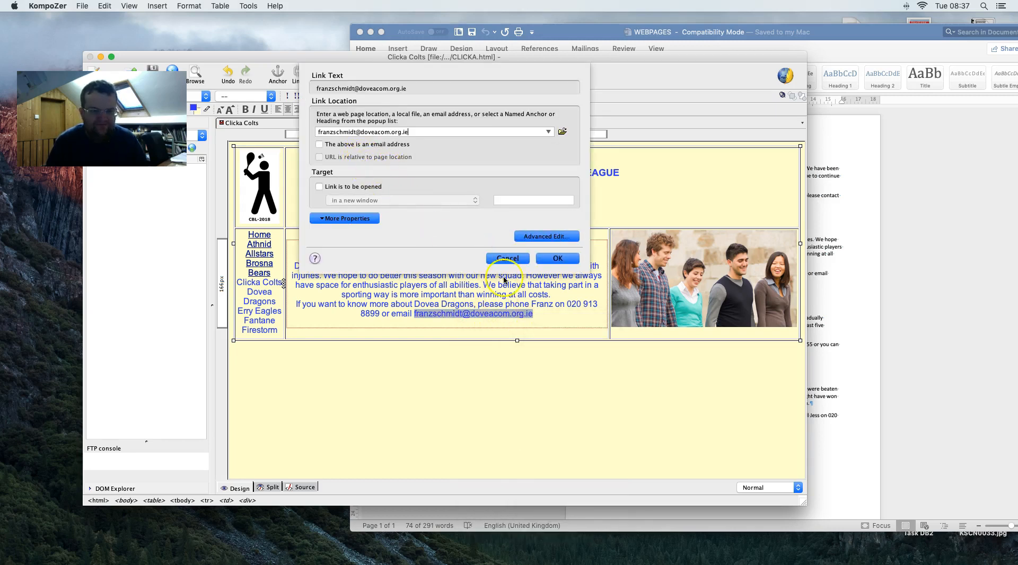
{"action": "left_click", "coordinate": [564, 261]}
- Compare the page with the PDF's Brosna Bears Figure 1 layout and page 13 tasks
{"action": "key", "text": "ctrl+Right"}
{"action": "scroll", "coordinate": [523, 291], "scroll_direction": "up", "scroll_amount": 1}
{"action": "scroll", "coordinate": [523, 291], "scroll_direction": "up", "scroll_amount": 15}
{"action": "scroll", "coordinate": [523, 291], "scroll_direction": "down", "scroll_amount": 5}
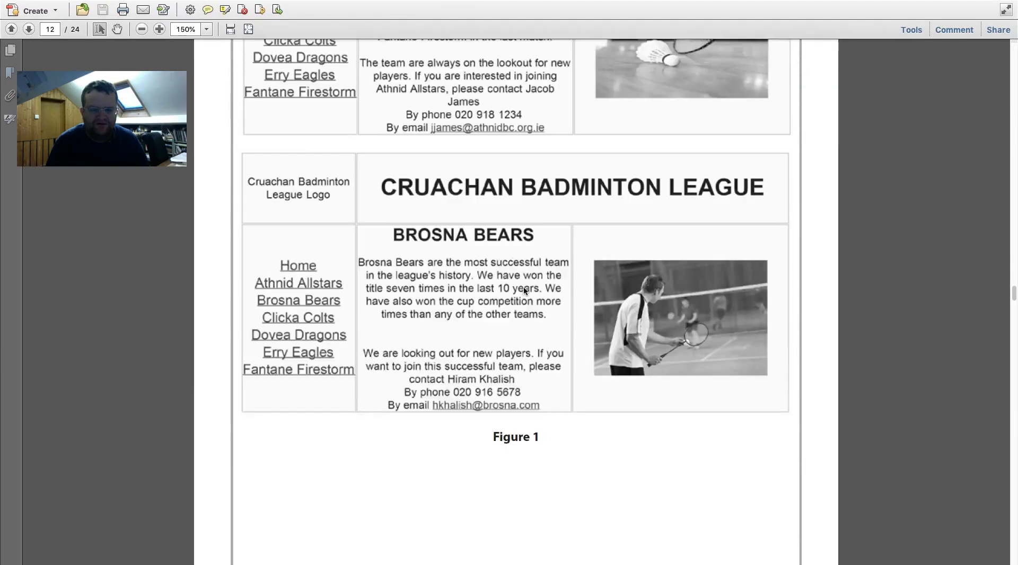
{"action": "scroll", "coordinate": [524, 290], "scroll_direction": "down", "scroll_amount": 15}
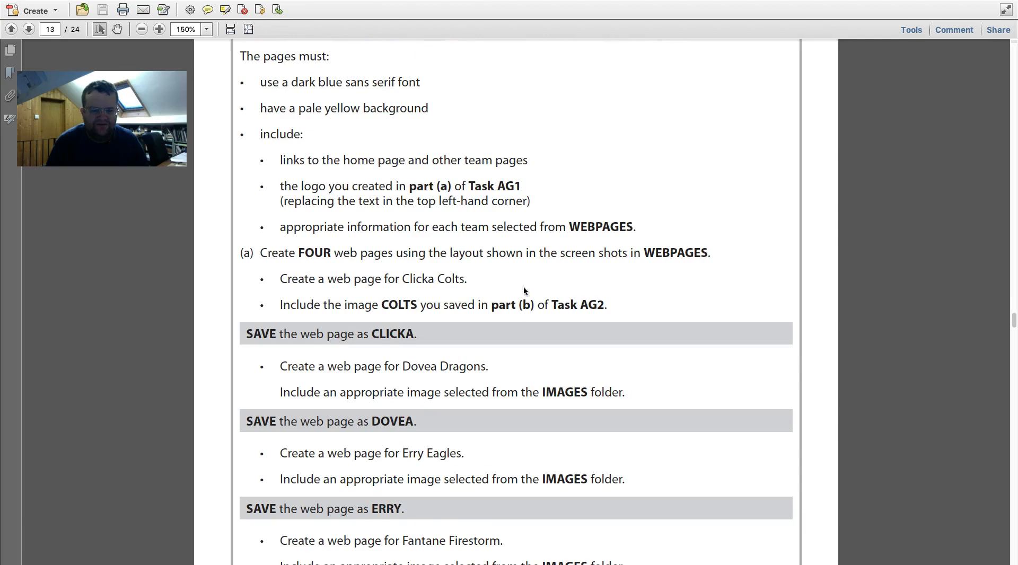
{"action": "key", "text": "ctrl+Left"}
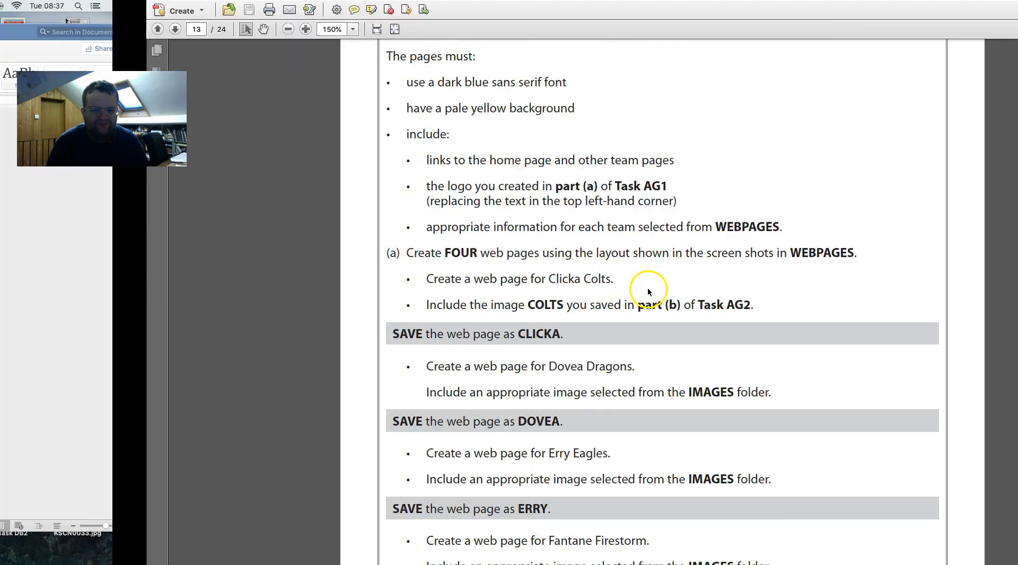
{"action": "left_click", "coordinate": [561, 301]}
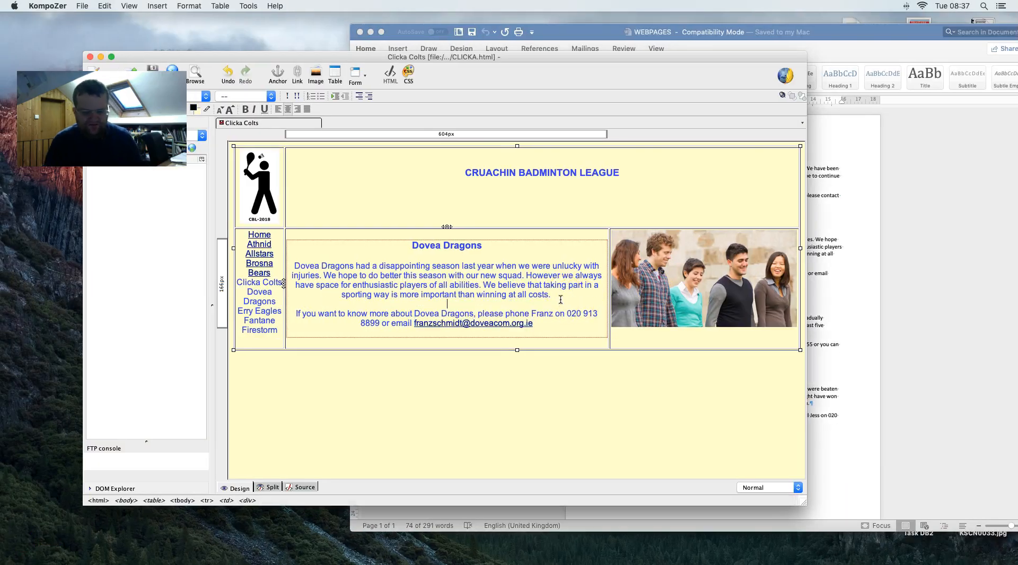
- Delete the Clicka Colts team photo from the right-hand cell
{"action": "left_click", "coordinate": [645, 282]}
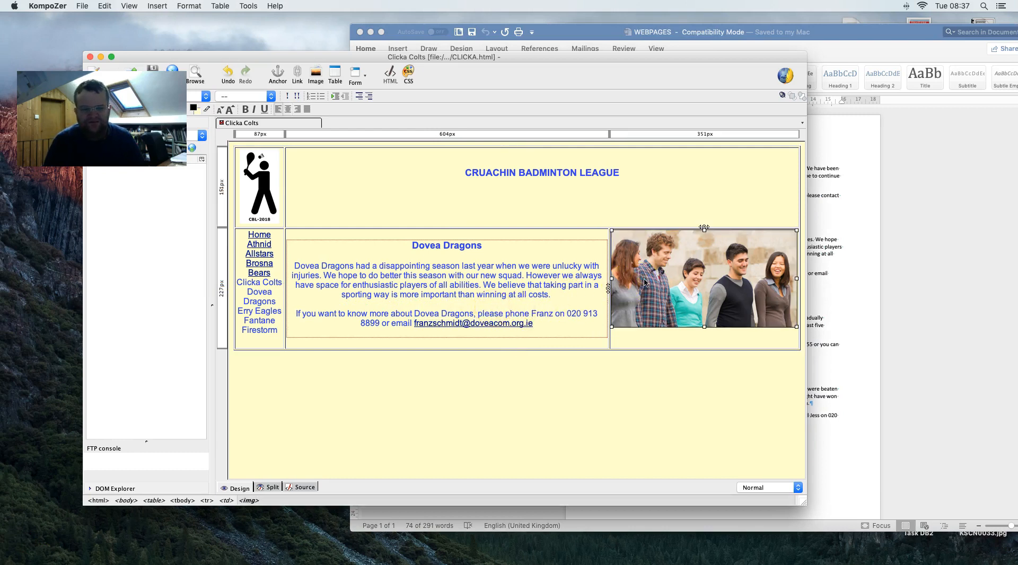
{"action": "key", "text": "Delete"}
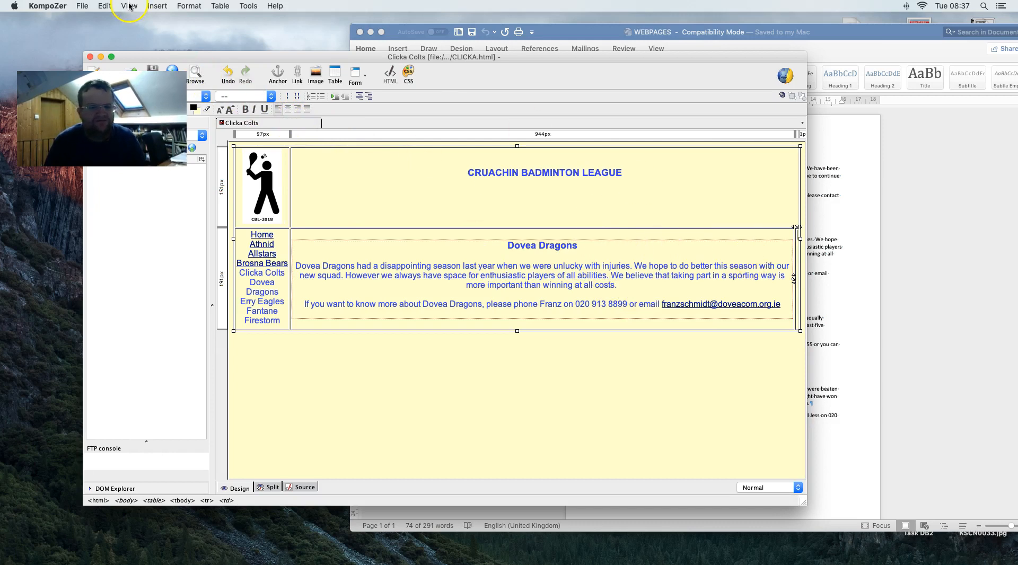
- Start inserting an image and browse to the IMAGES folder on the Desktop
{"action": "left_click", "coordinate": [157, 6]}
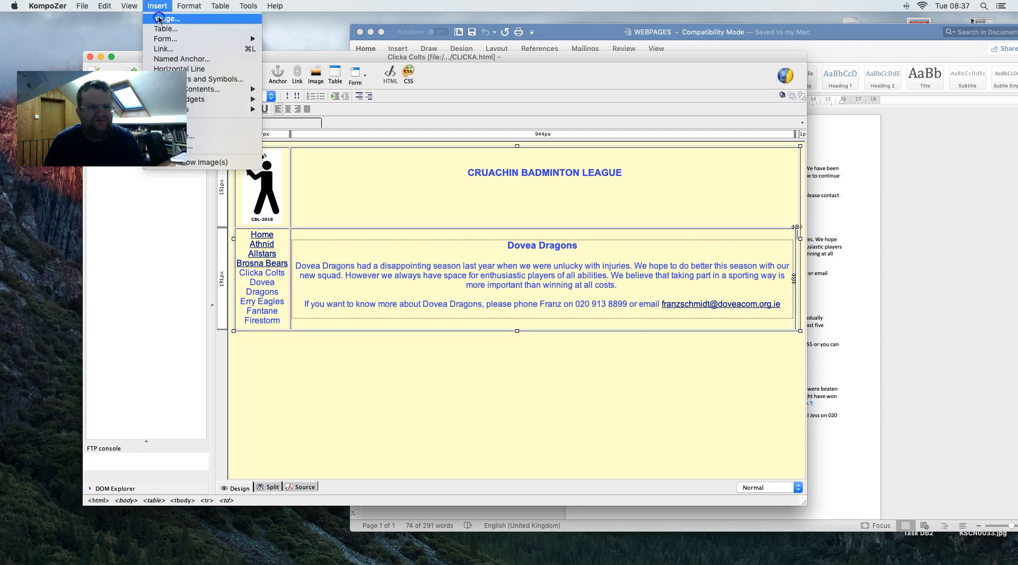
{"action": "left_click", "coordinate": [160, 18]}
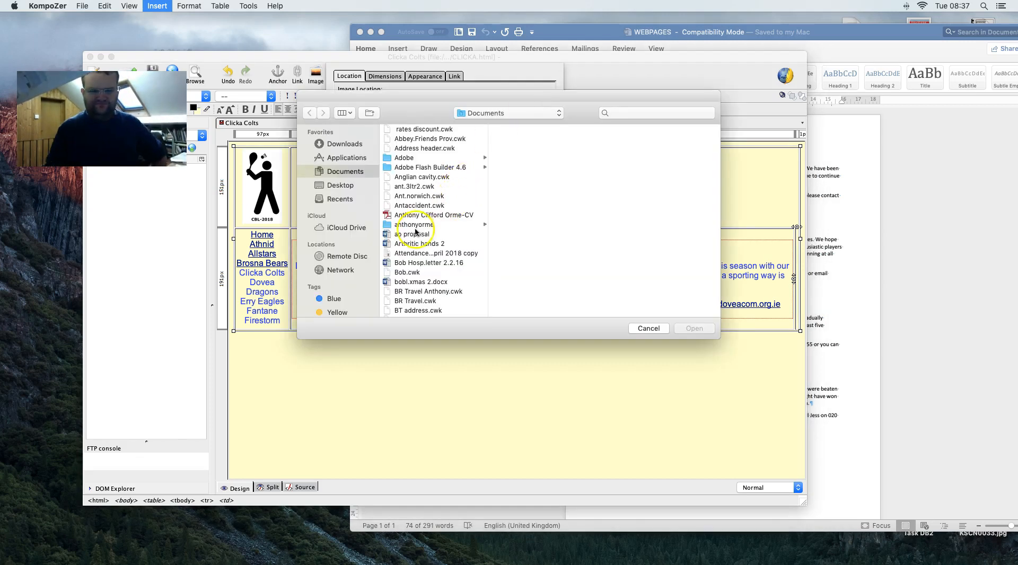
{"action": "left_click", "coordinate": [371, 188]}
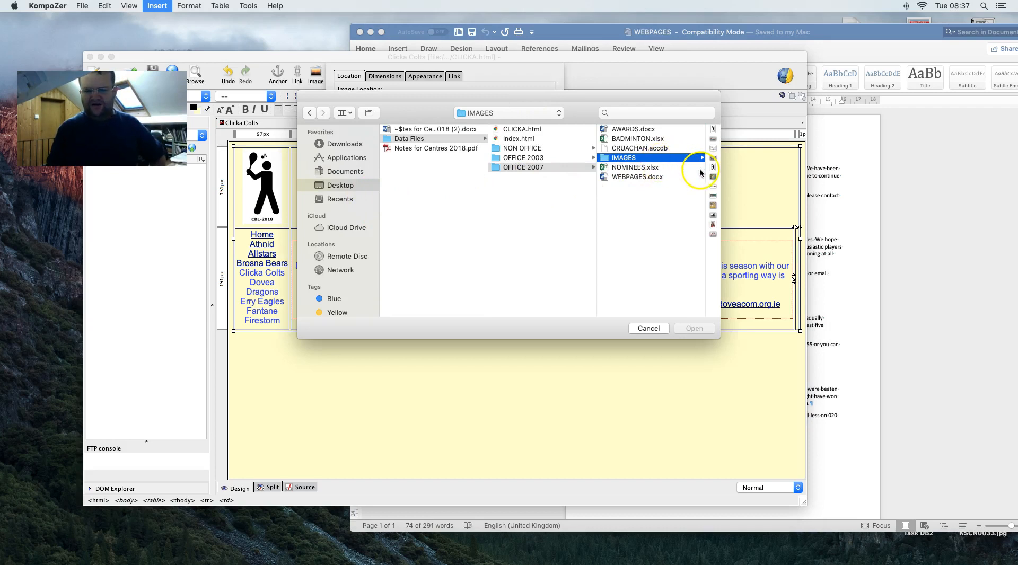
{"action": "left_click", "coordinate": [681, 162]}
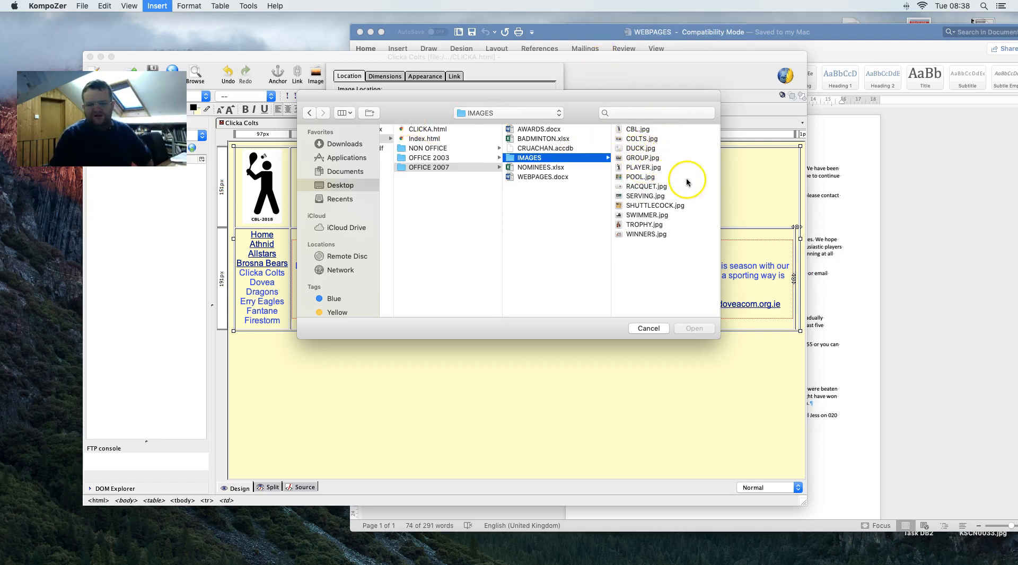
- Check the task PDF, then open the IMAGES folder in Finder to preview thumbnails
{"action": "key", "text": "ctrl+Right"}
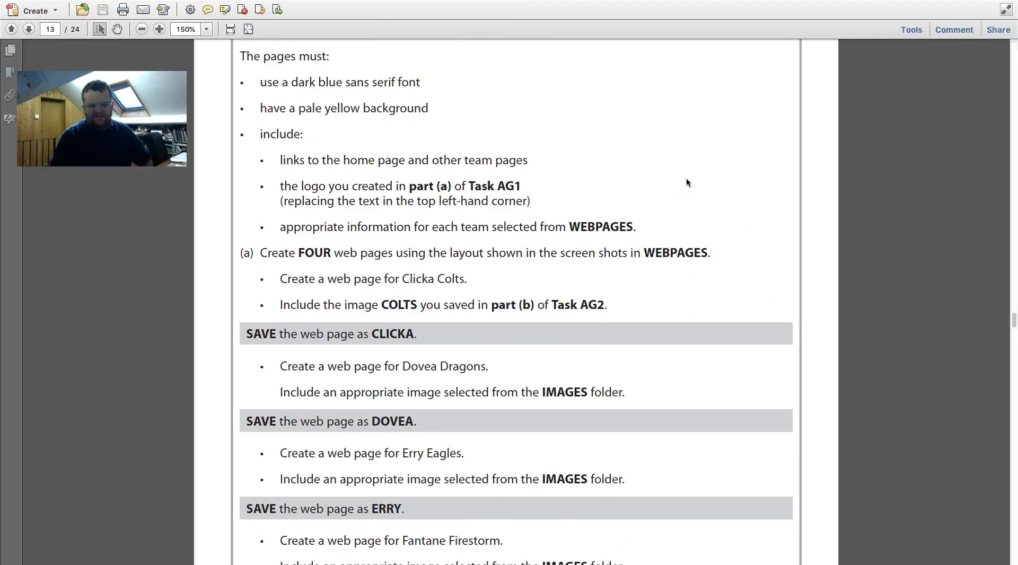
{"action": "key", "text": "ctrl+Left"}
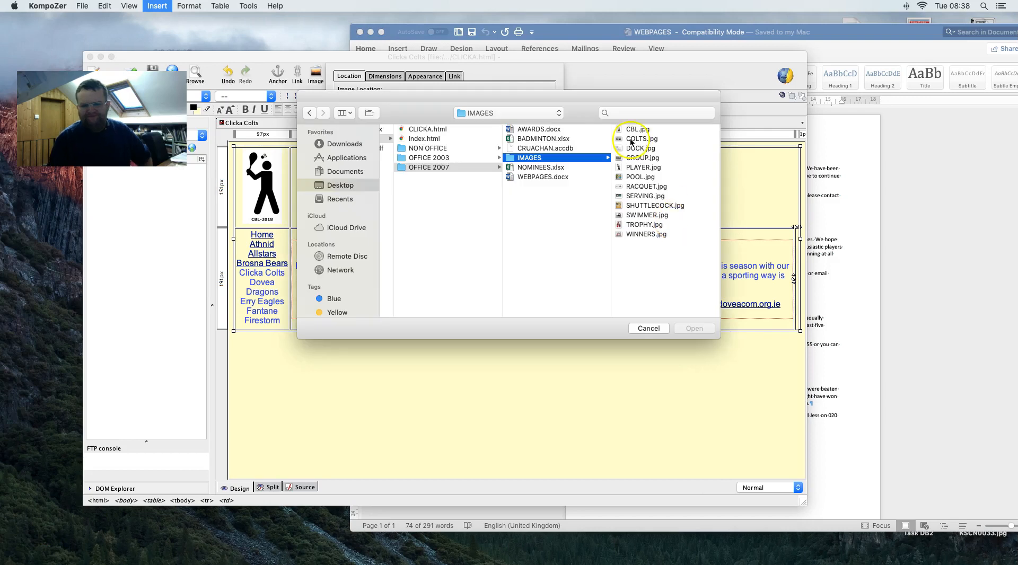
{"action": "left_click_drag", "start_coordinate": [563, 31], "coordinate": [526, 133]}
{"action": "double_click", "coordinate": [832, 77]}
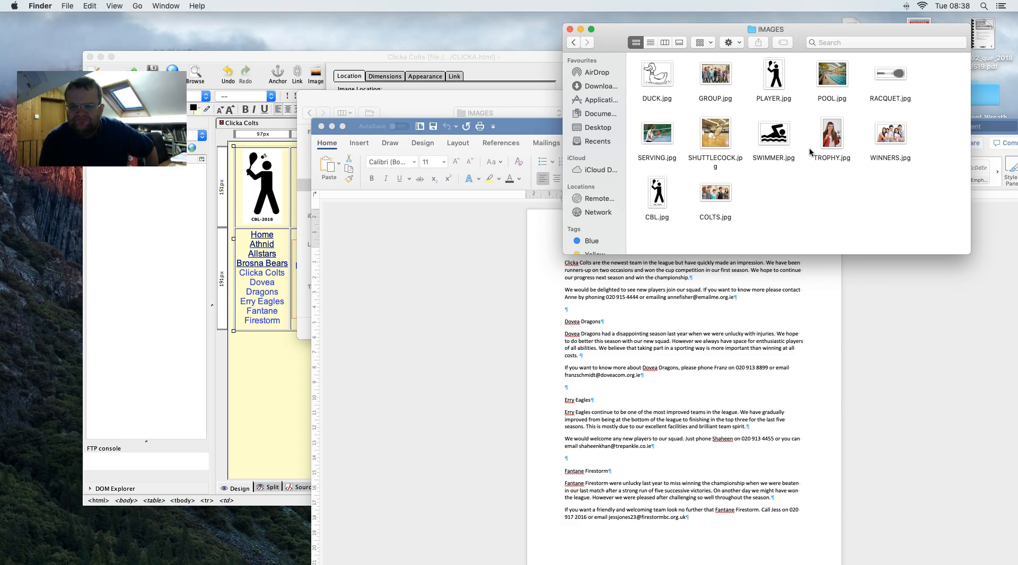
- Pick SERVING.jpg from the Finder thumbnails, then return to the image file chooser
{"action": "left_click", "coordinate": [292, 331]}
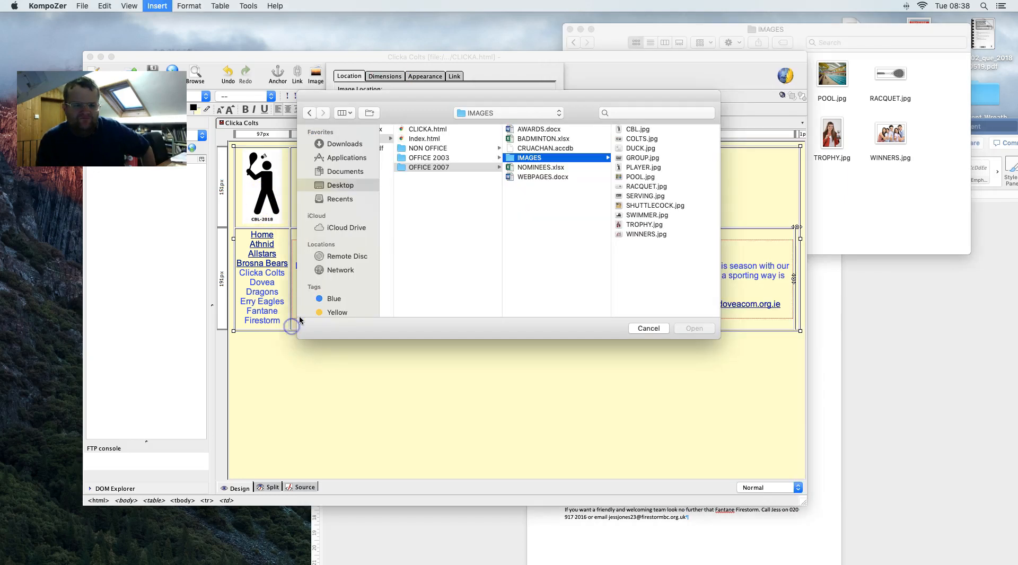
{"action": "left_click_drag", "start_coordinate": [432, 108], "coordinate": [448, 14]}
{"action": "left_click", "coordinate": [817, 160]}
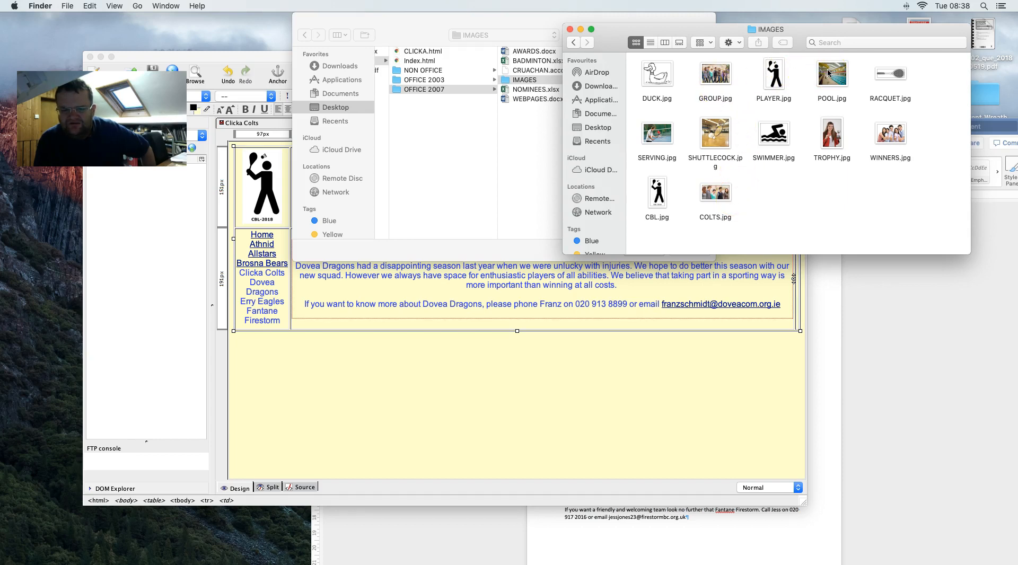
{"action": "left_click", "coordinate": [662, 130]}
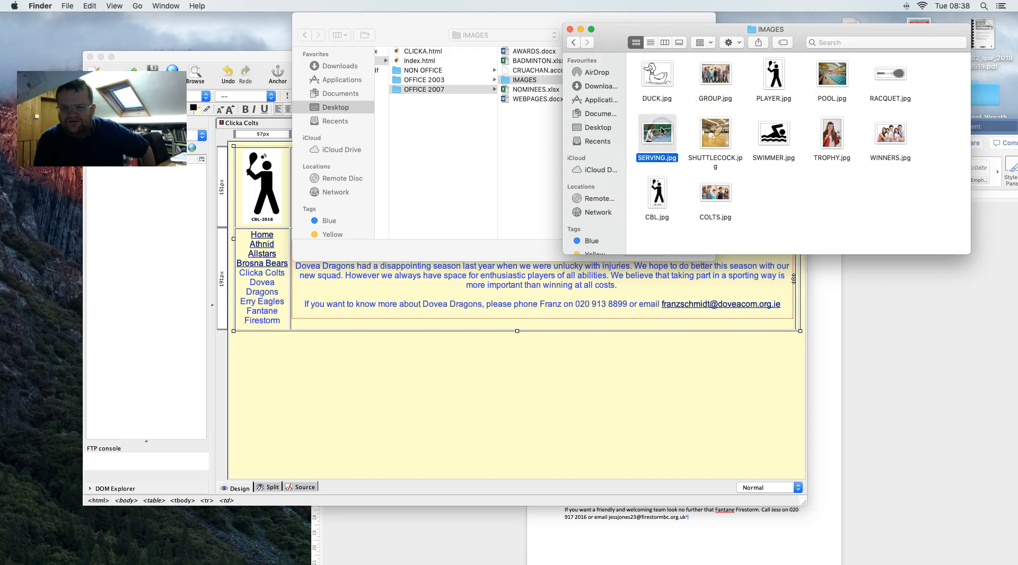
{"action": "left_click", "coordinate": [511, 148]}
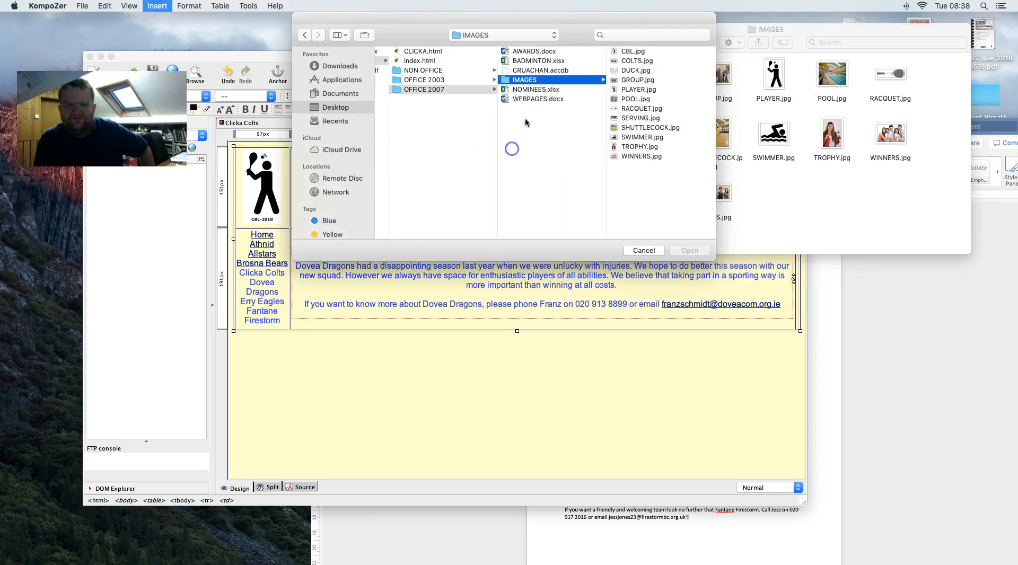
- Insert SERVING.jpg from IMAGES into the right-hand cell without alternate text
{"action": "left_click", "coordinate": [543, 82]}
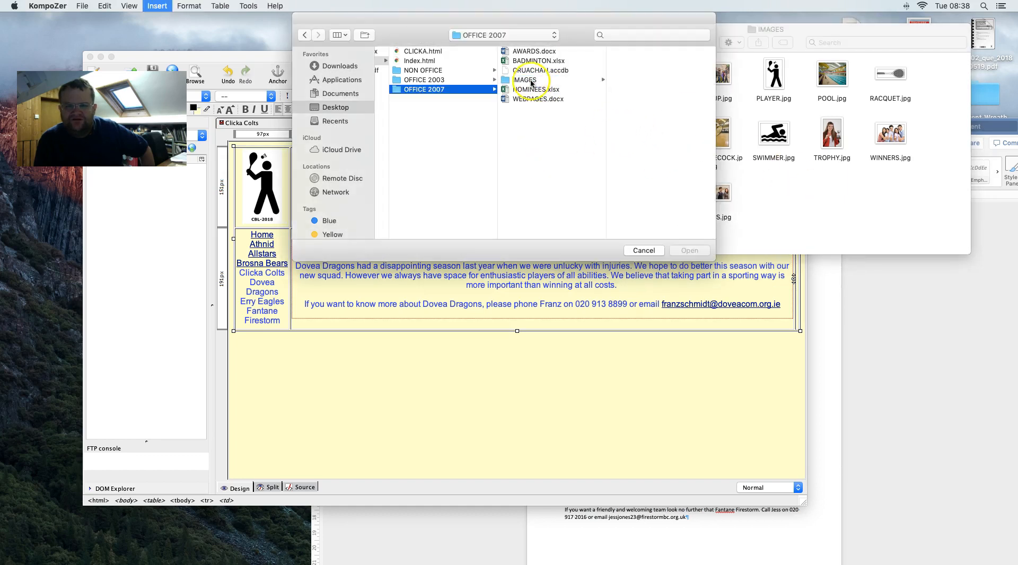
{"action": "left_click", "coordinate": [530, 80]}
{"action": "left_click", "coordinate": [641, 119]}
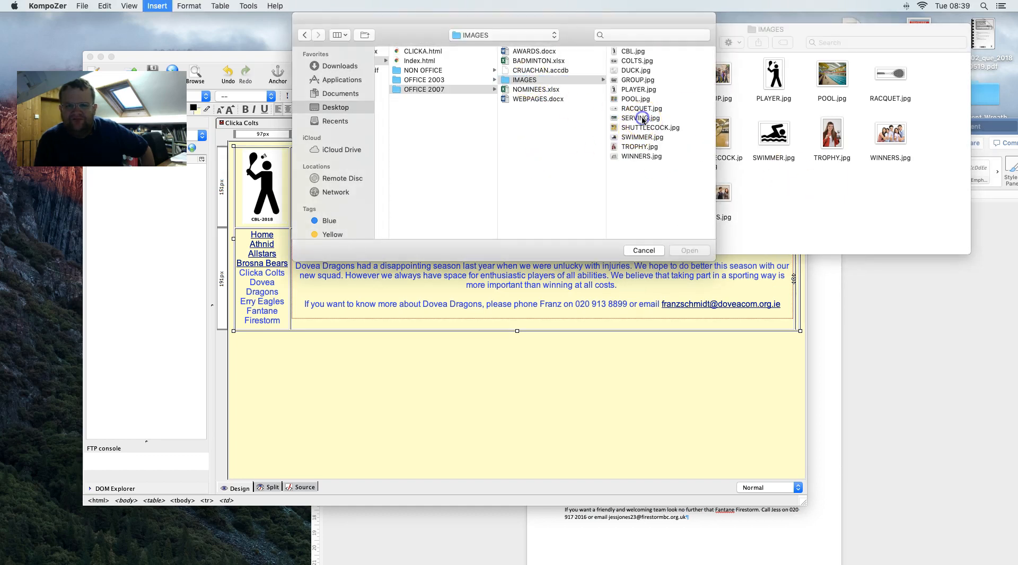
{"action": "left_click", "coordinate": [697, 254]}
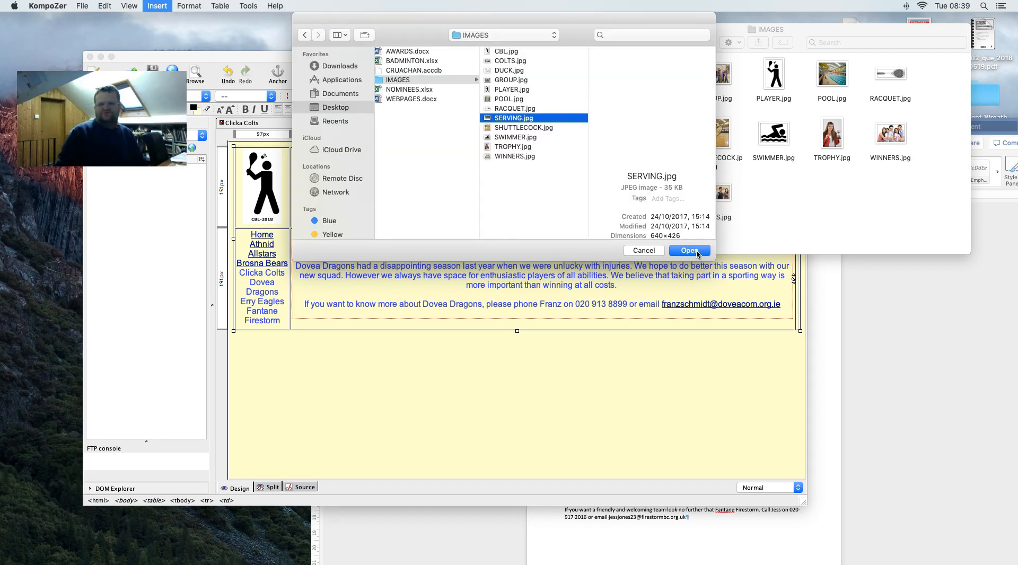
{"action": "left_click", "coordinate": [689, 250]}
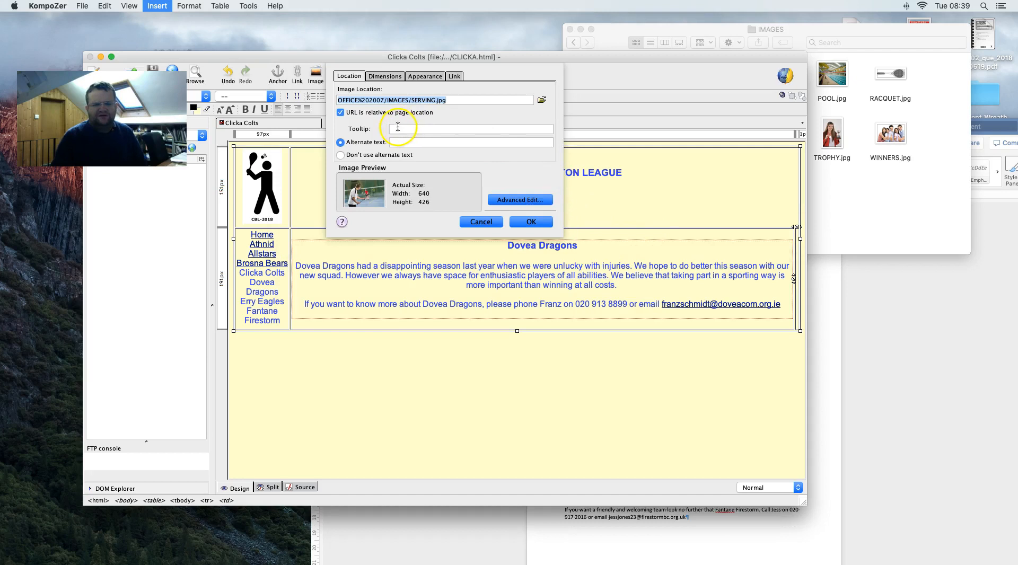
{"action": "left_click", "coordinate": [358, 155]}
{"action": "left_click", "coordinate": [383, 77]}
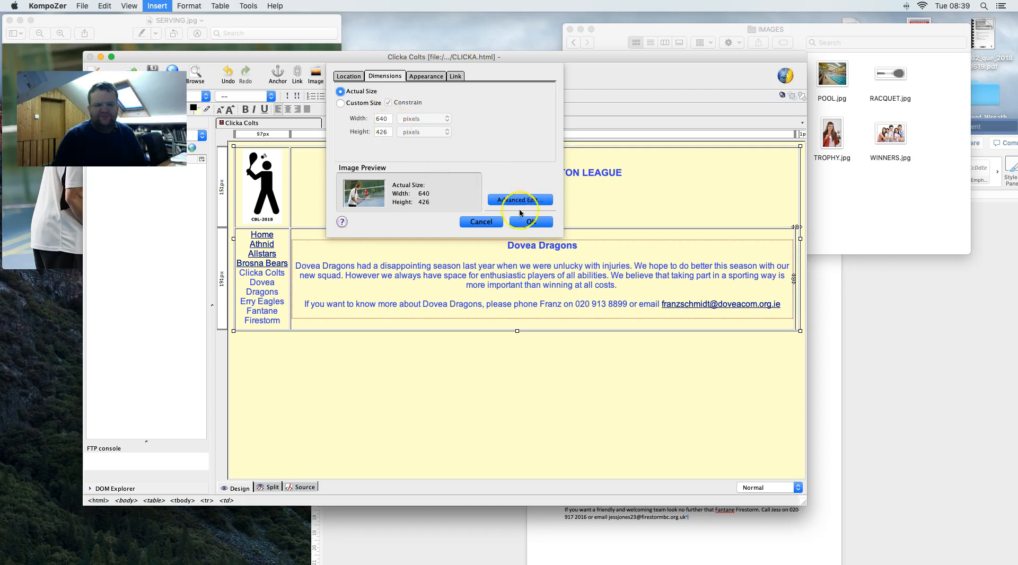
{"action": "left_click", "coordinate": [525, 221]}
- Resize the SERVING.jpg picture to a custom 450 by 300 pixels
{"action": "left_click", "coordinate": [536, 247]}
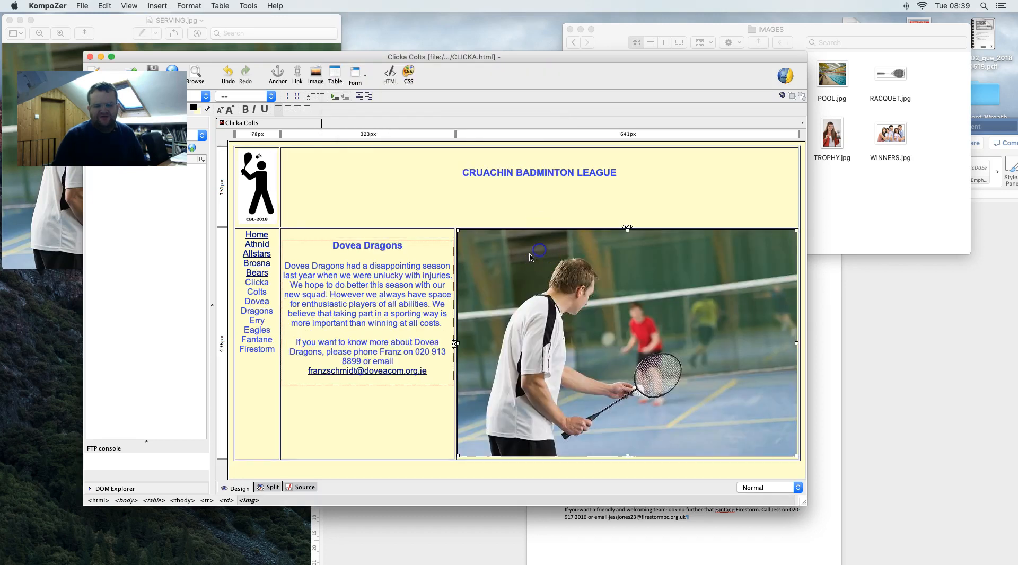
{"action": "right_click", "coordinate": [521, 256]}
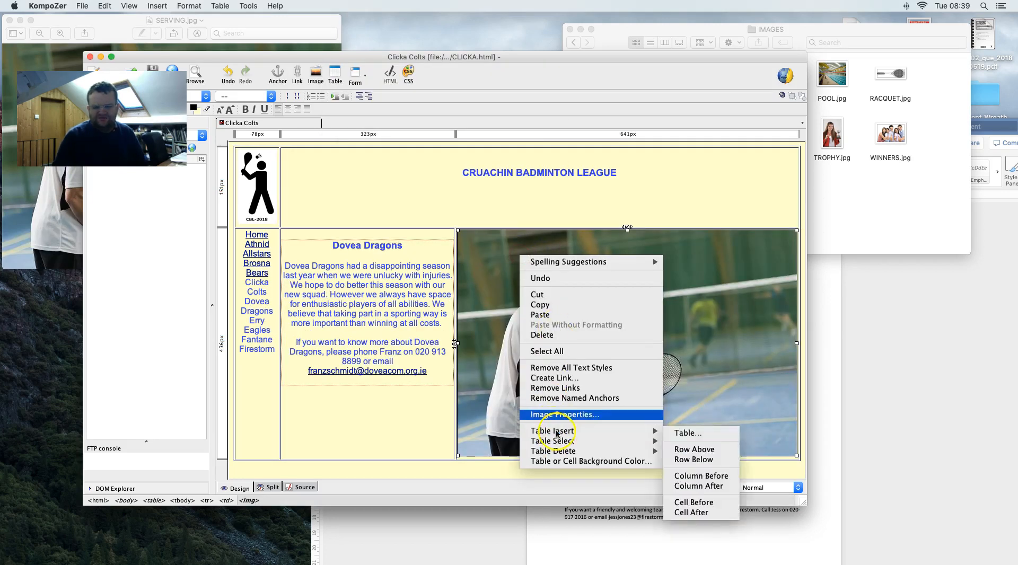
{"action": "left_click", "coordinate": [563, 415]}
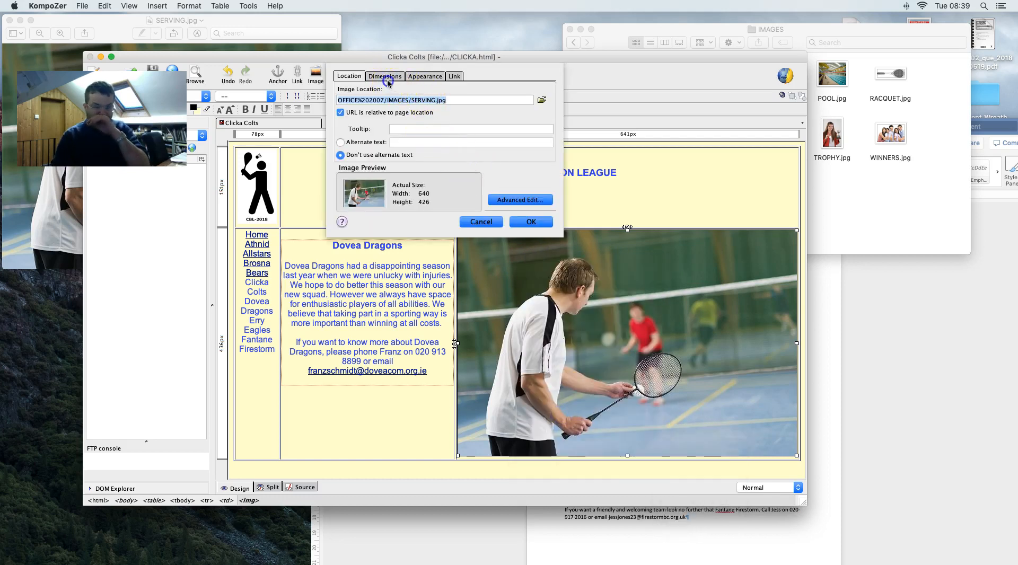
{"action": "left_click", "coordinate": [387, 81]}
{"action": "left_click", "coordinate": [352, 103]}
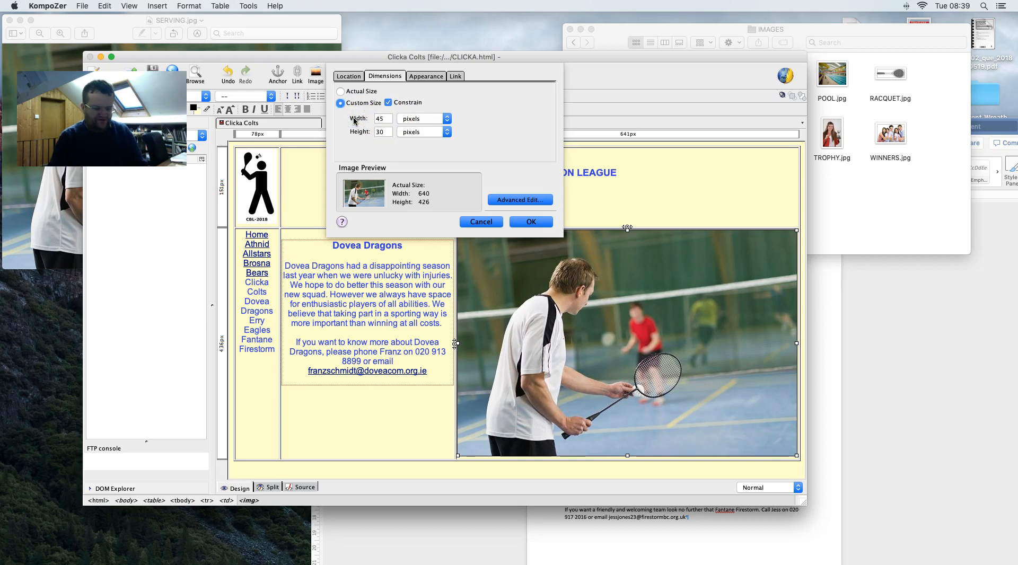
{"action": "left_click", "coordinate": [520, 221]}
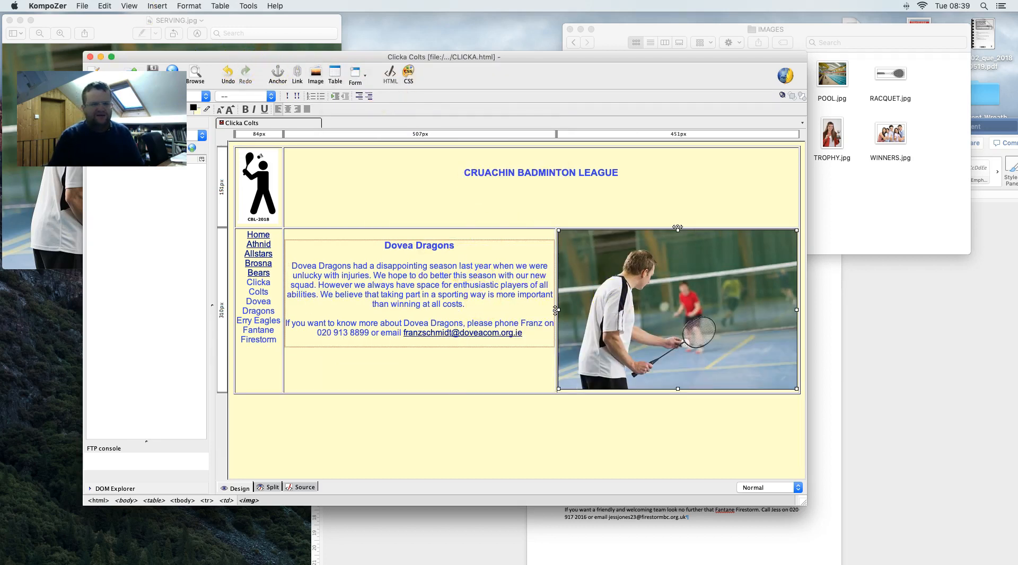
- Save As with page title 'Dovea Dragons', accept the encoding, and name the file DOVEA.html
{"action": "left_click", "coordinate": [82, 6]}
{"action": "left_click", "coordinate": [212, 105]}
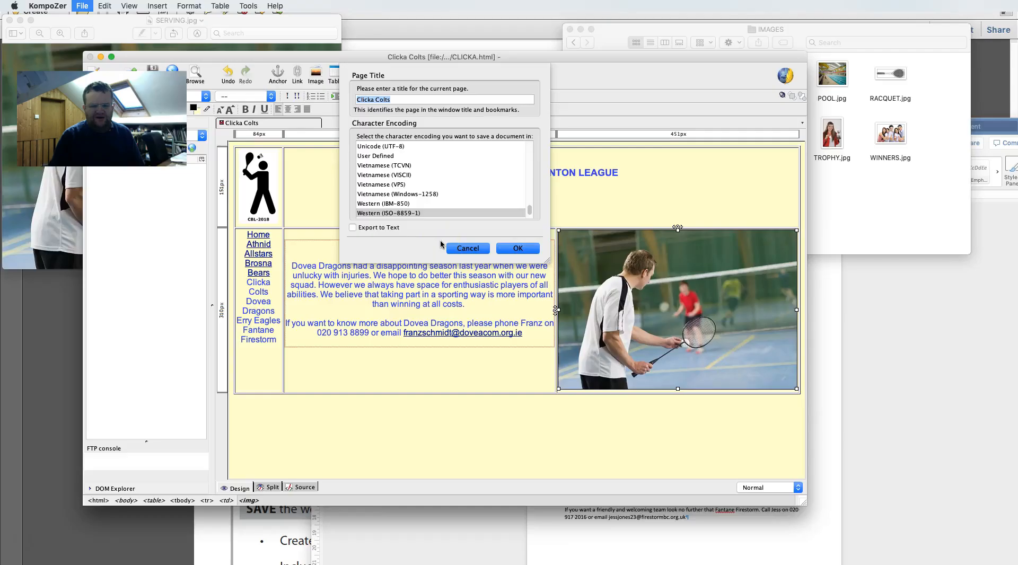
{"action": "left_click", "coordinate": [468, 248]}
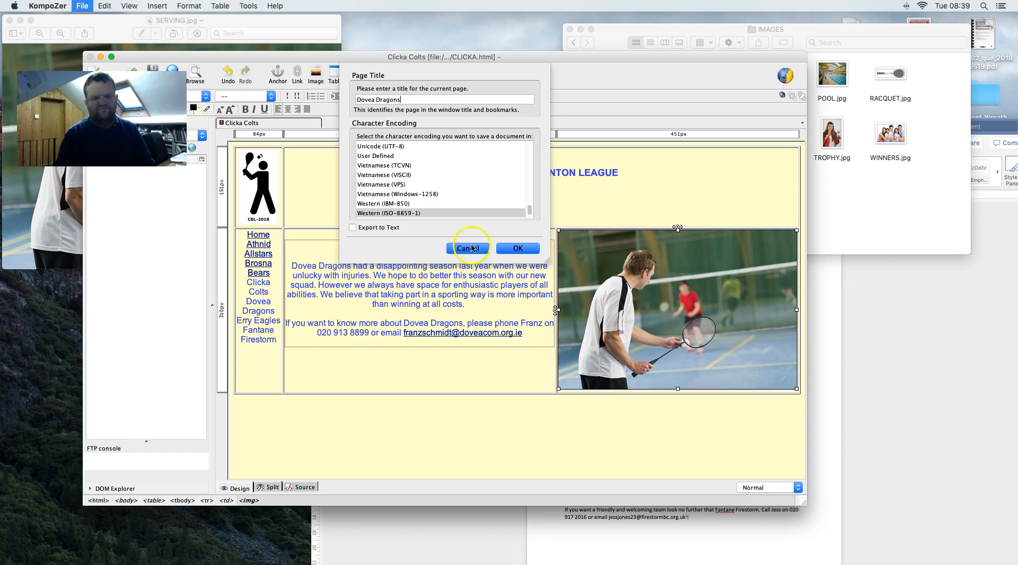
{"action": "left_click", "coordinate": [510, 248]}
{"action": "key", "text": "Return"}
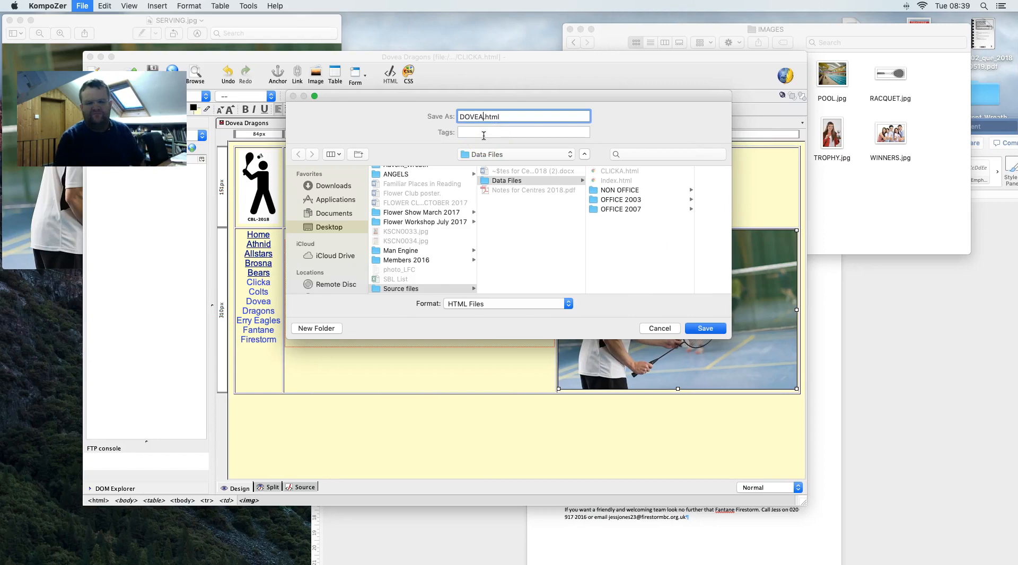
{"action": "key", "text": "Return"}
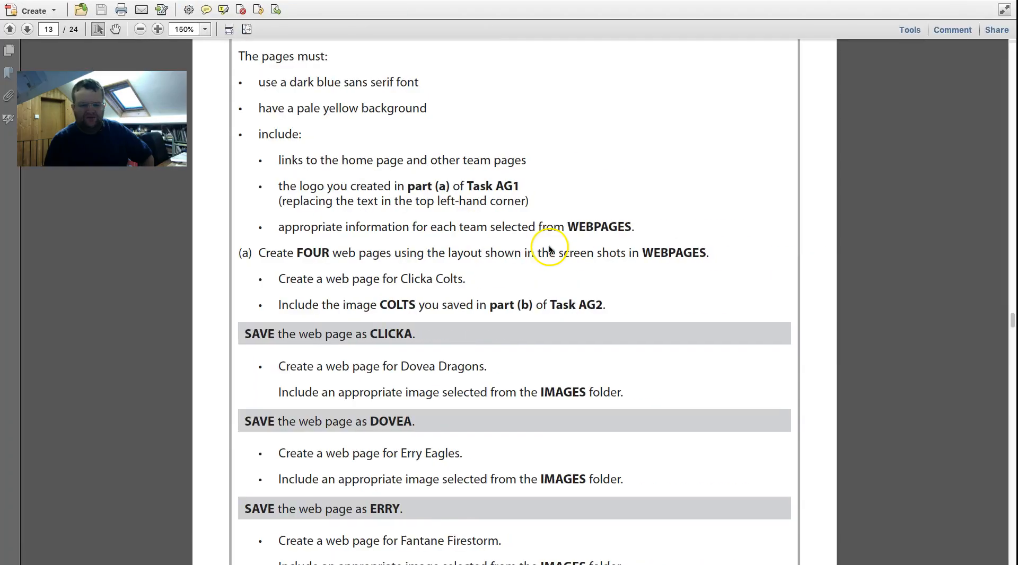
- In the Word WEBPAGES document, select the Erry Eagles heading and its two paragraphs
{"action": "scroll", "coordinate": [548, 249], "scroll_direction": "down", "scroll_amount": 10}
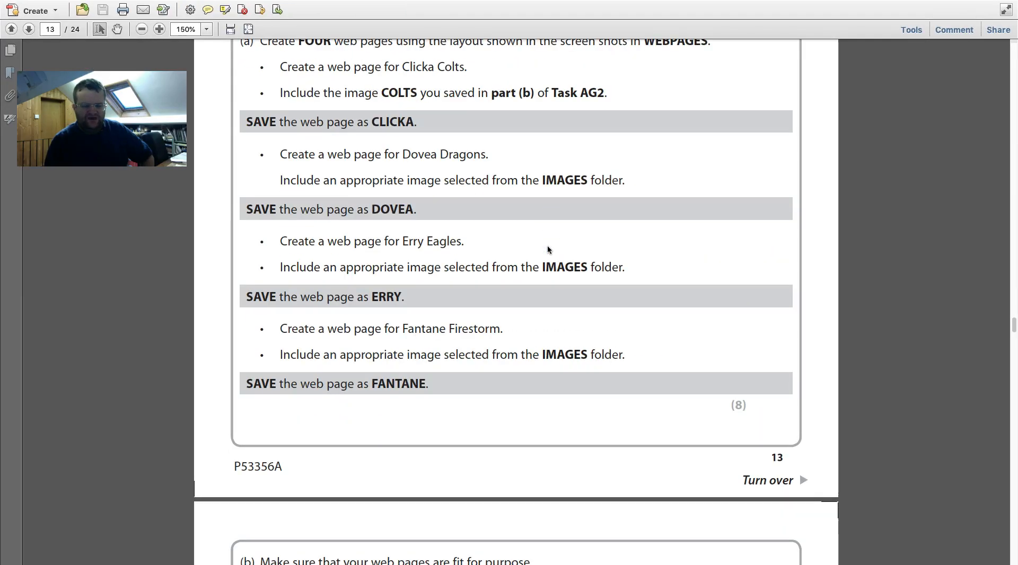
{"action": "key", "text": "ctrl+Left"}
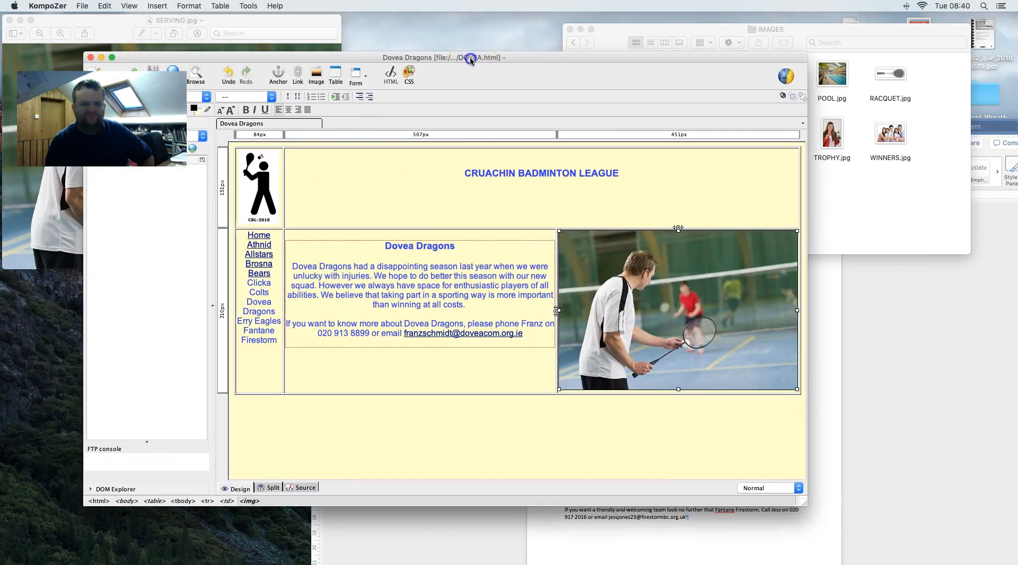
{"action": "left_click_drag", "start_coordinate": [467, 55], "coordinate": [749, 199]}
{"action": "left_click", "coordinate": [530, 127]}
{"action": "left_click_drag", "start_coordinate": [565, 316], "coordinate": [639, 371]}
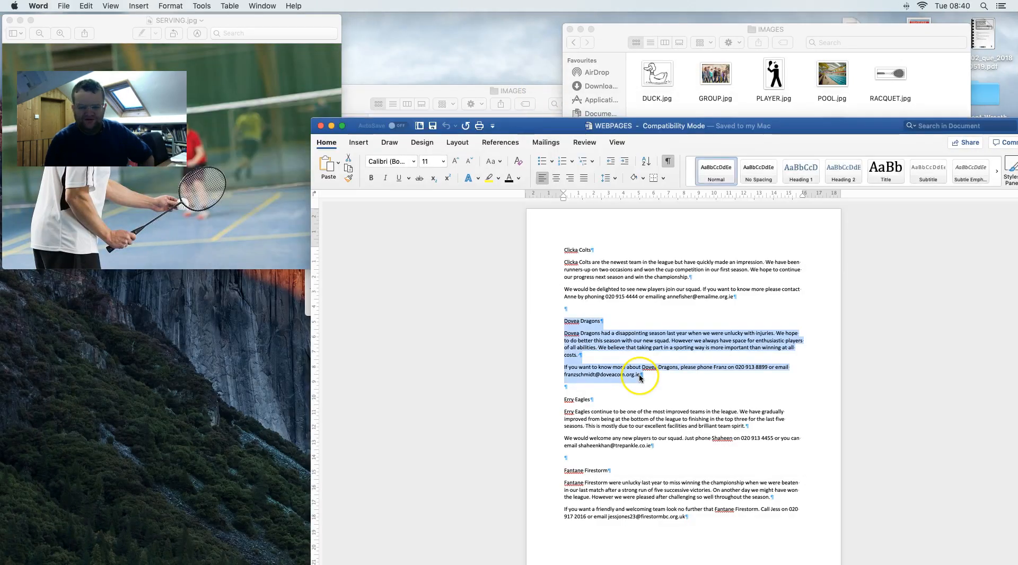
{"action": "left_click_drag", "start_coordinate": [653, 440], "coordinate": [564, 394]}
{"action": "key", "text": "super+c"}
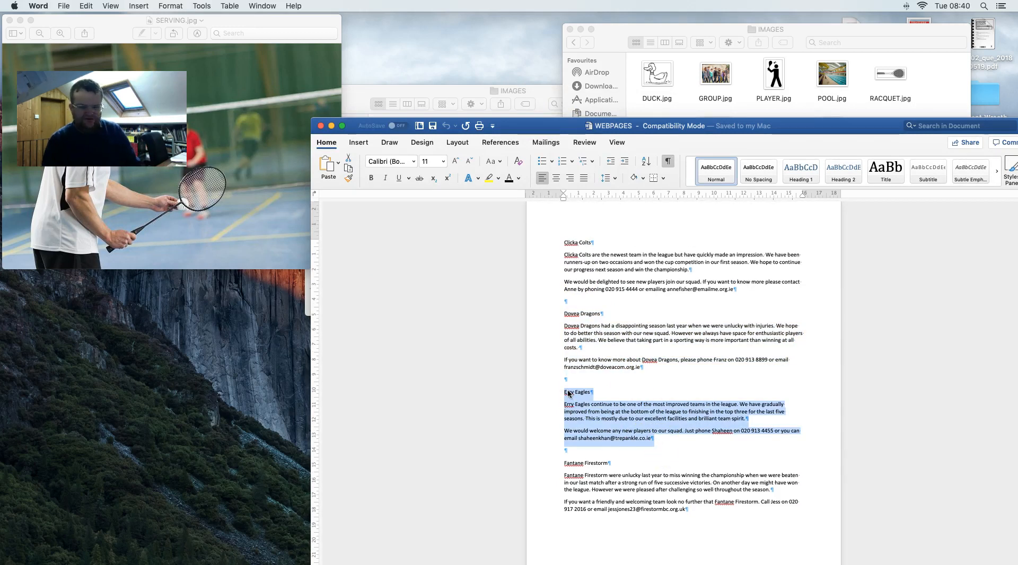
{"action": "key", "text": "ctrl+Right"}
{"action": "scroll", "coordinate": [567, 393], "scroll_direction": "down", "scroll_amount": 4}
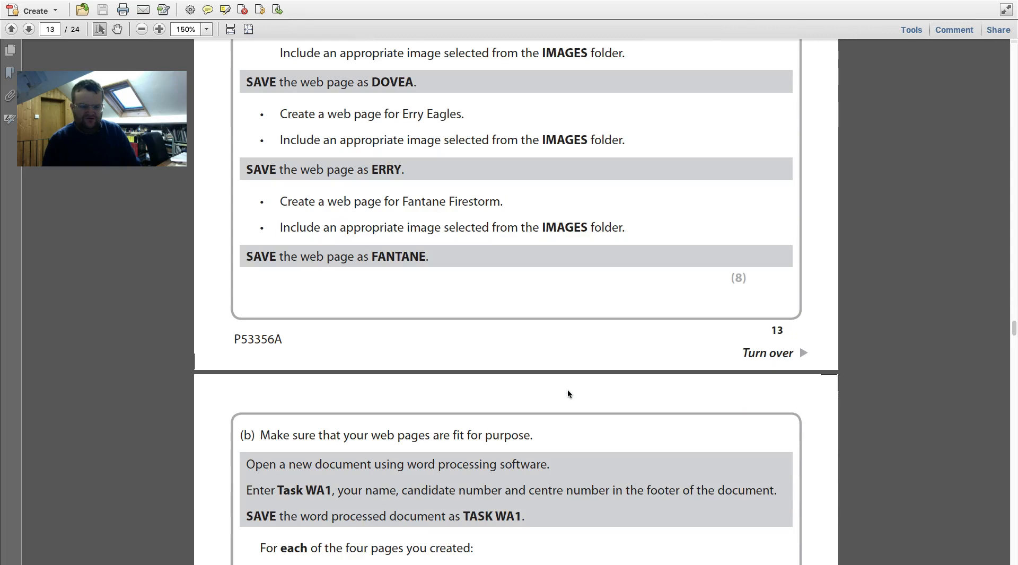
{"action": "scroll", "coordinate": [569, 394], "scroll_direction": "up", "scroll_amount": 2}
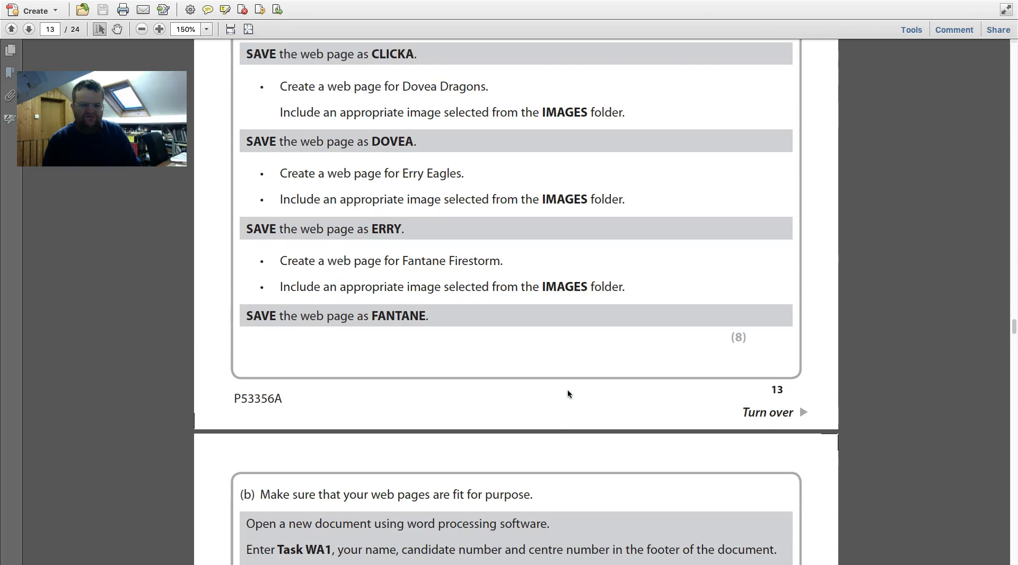
{"action": "scroll", "coordinate": [568, 394], "scroll_direction": "left", "scroll_amount": 2}
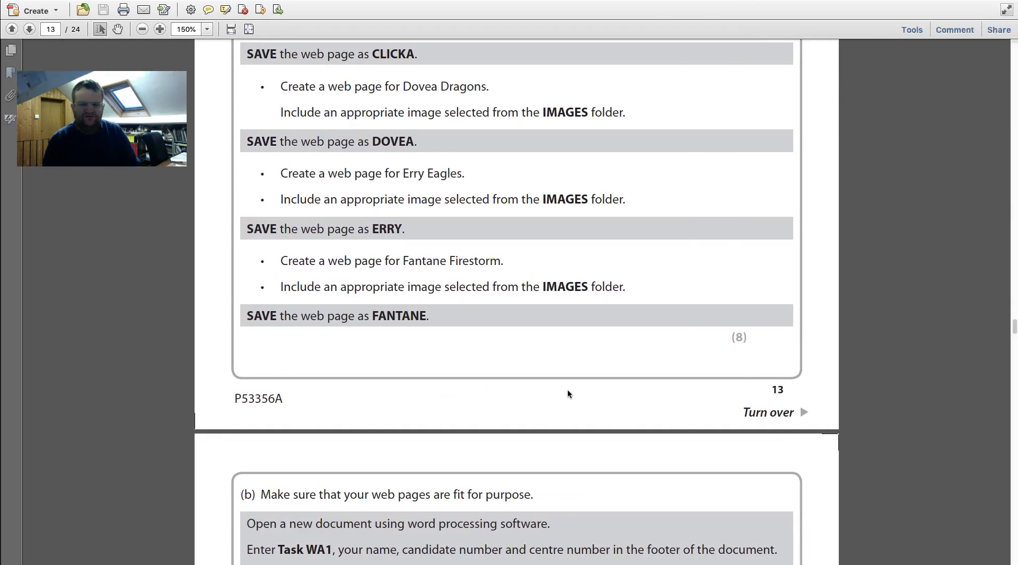
{"action": "key", "text": "ctrl+Left"}
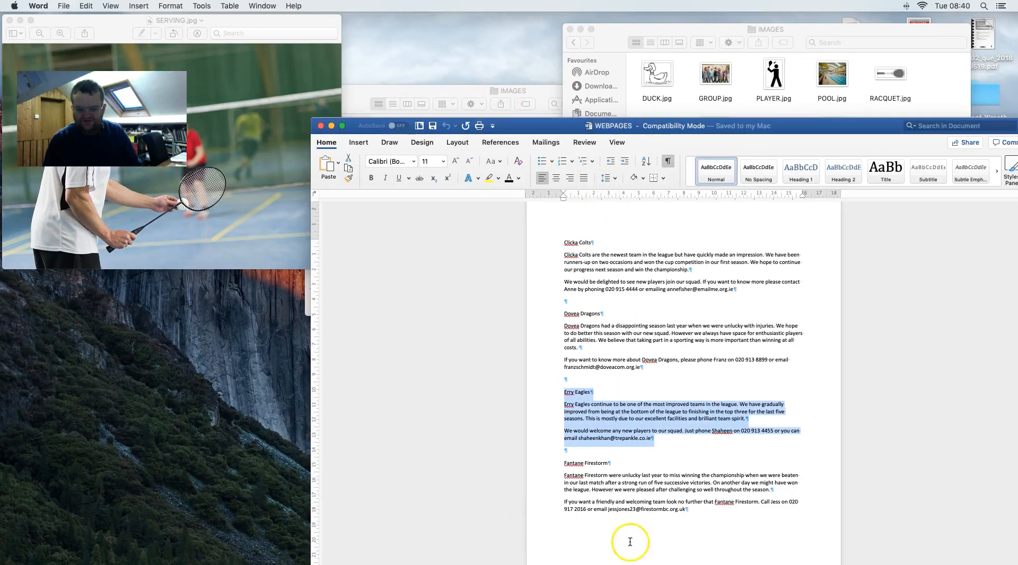
- Paste the Erry Eagles text over the Dovea Dragons heading and text in KompoZer
{"action": "mouse_move", "coordinate": [684, 562]}
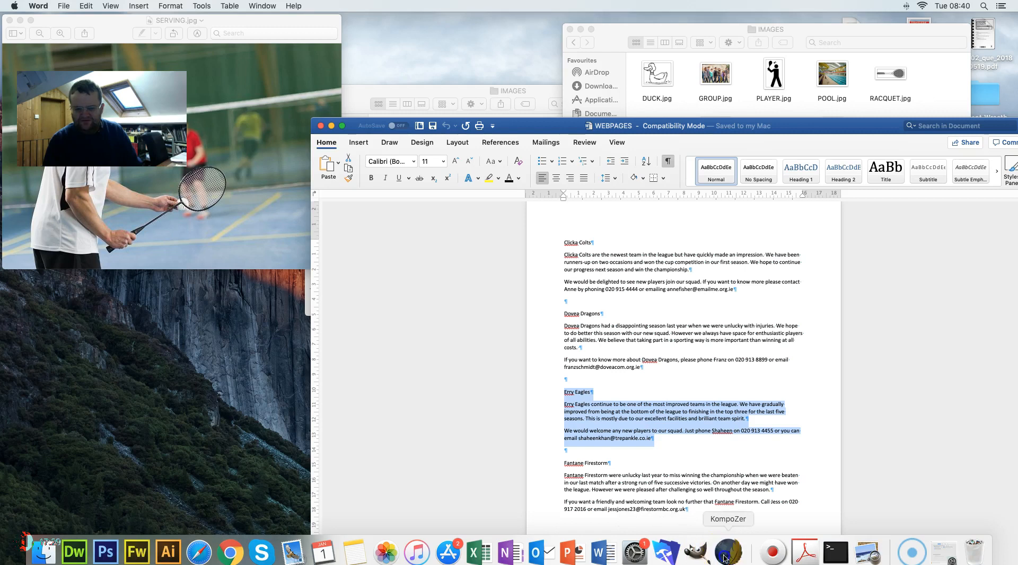
{"action": "left_click", "coordinate": [727, 554]}
{"action": "left_click_drag", "start_coordinate": [578, 192], "coordinate": [291, 32]}
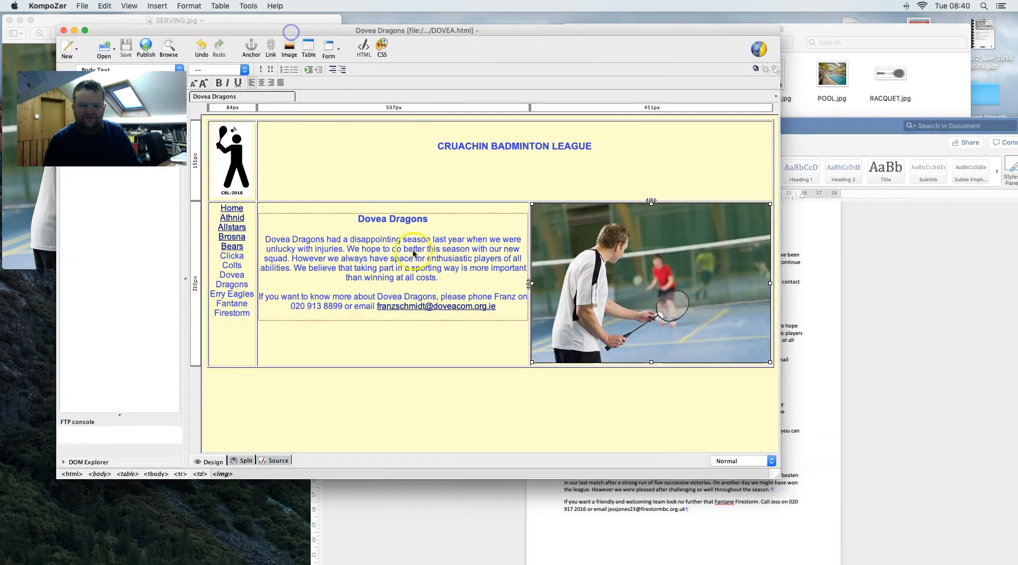
{"action": "left_click_drag", "start_coordinate": [501, 310], "coordinate": [350, 213]}
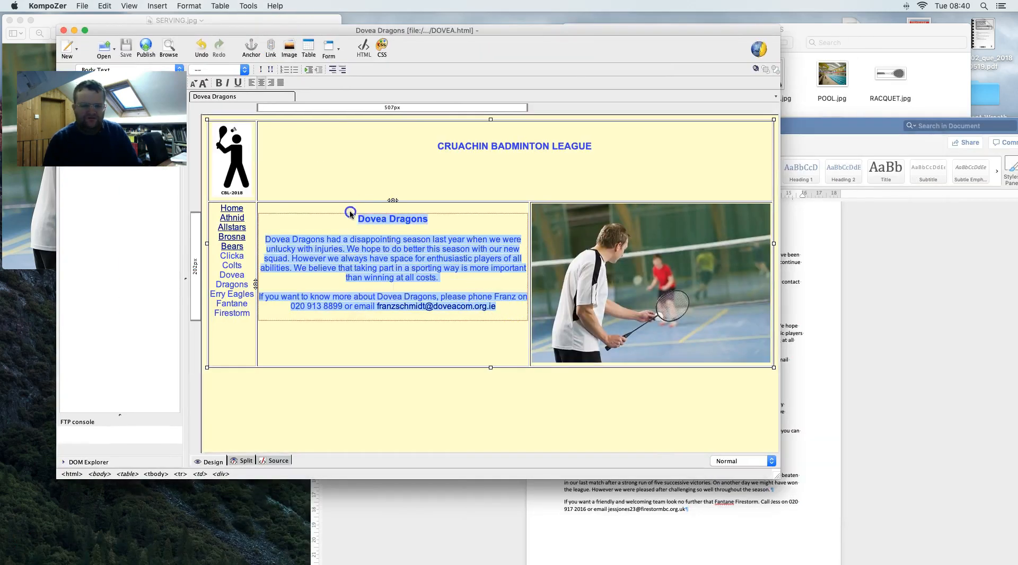
{"action": "key", "text": "super+v"}
- Make Erry Eagles a heading, add a blank line after 'spirit.', and select the contact e-mail
{"action": "left_click_drag", "start_coordinate": [416, 208], "coordinate": [372, 208]}
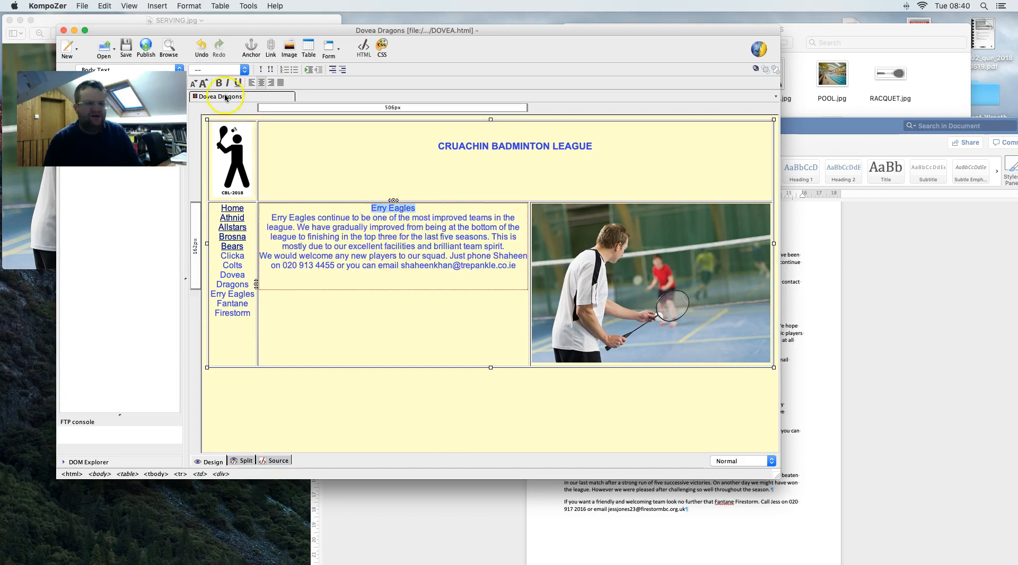
{"action": "left_click", "coordinate": [179, 69]}
{"action": "left_click", "coordinate": [103, 118]}
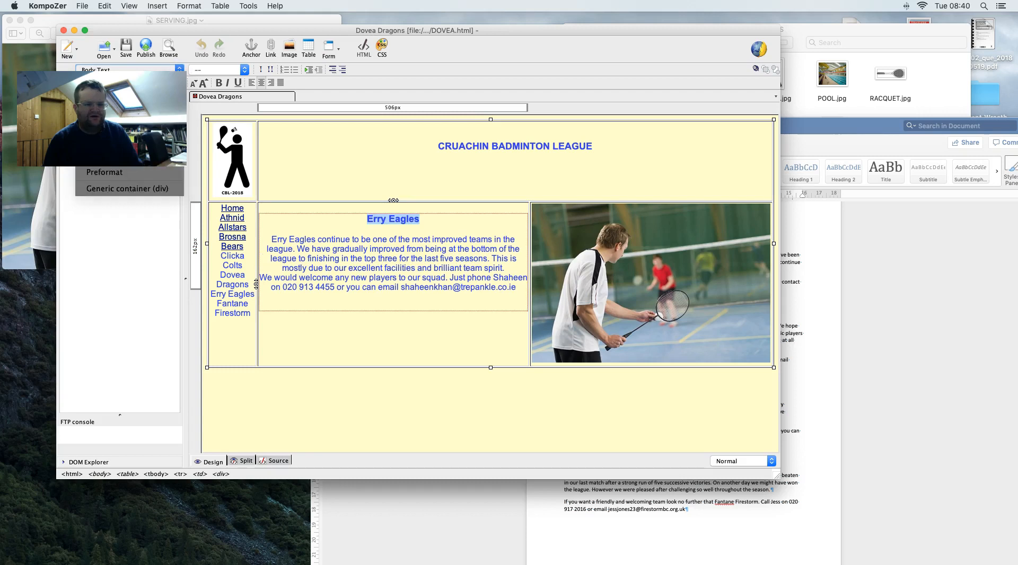
{"action": "left_click", "coordinate": [511, 268]}
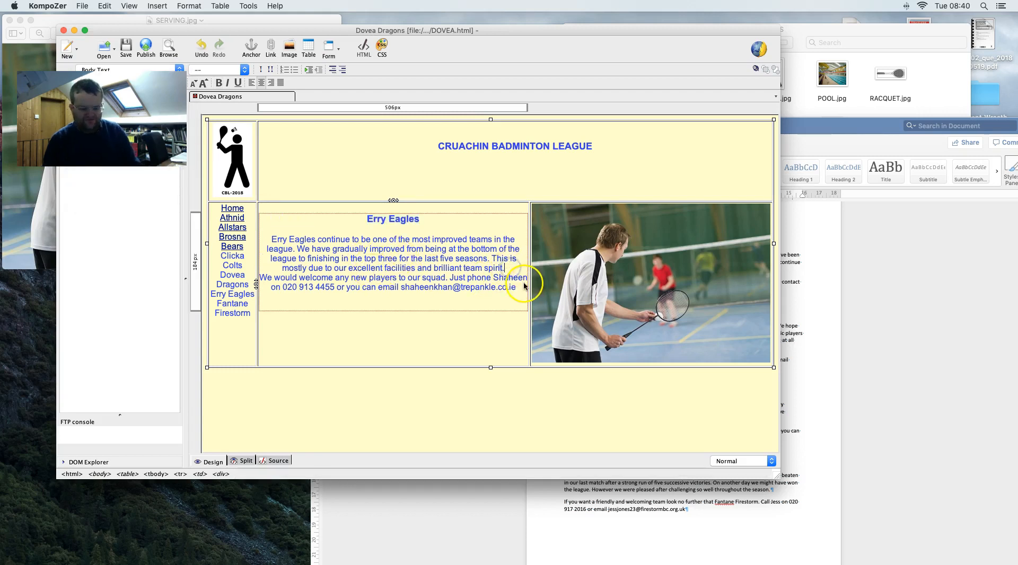
{"action": "key", "text": "Return"}
{"action": "left_click_drag", "start_coordinate": [517, 297], "coordinate": [400, 299]}
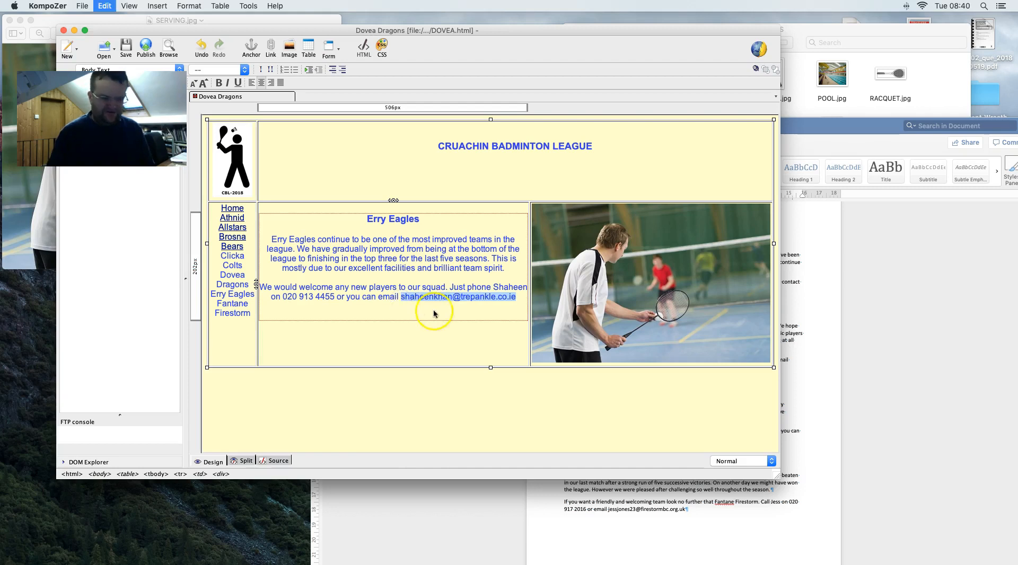
- Turn the selected contact e-mail address into a link using the pasted address
{"action": "key", "text": "BackSpace"}
{"action": "key", "text": "super+z"}
{"action": "key", "text": "super+c"}
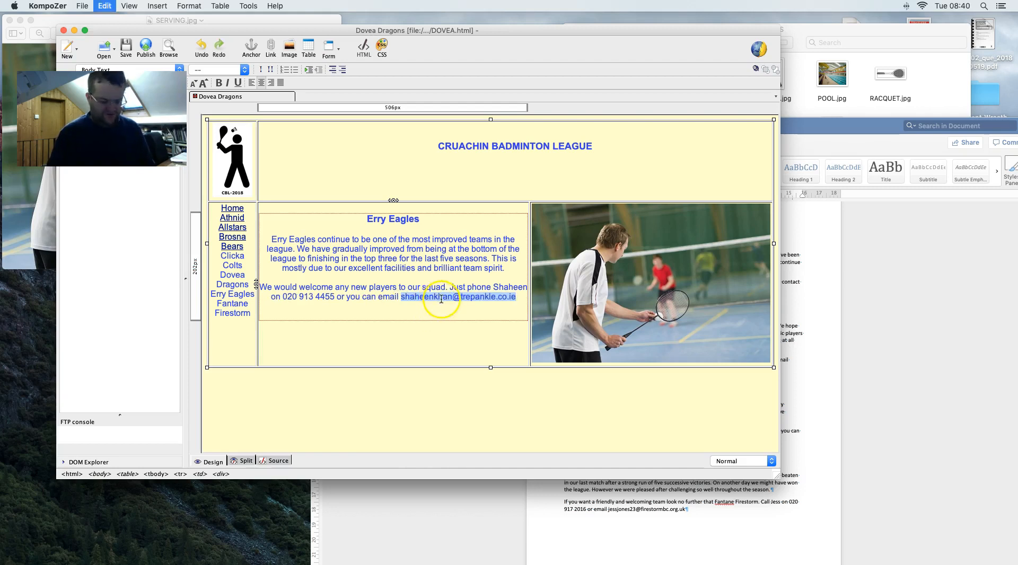
{"action": "right_click", "coordinate": [445, 298]}
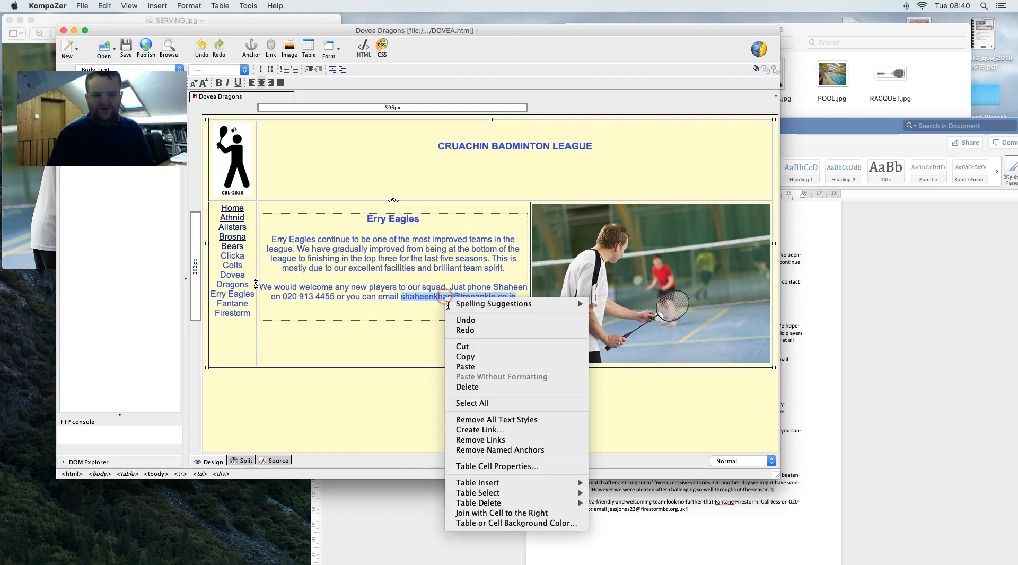
{"action": "left_click", "coordinate": [499, 431]}
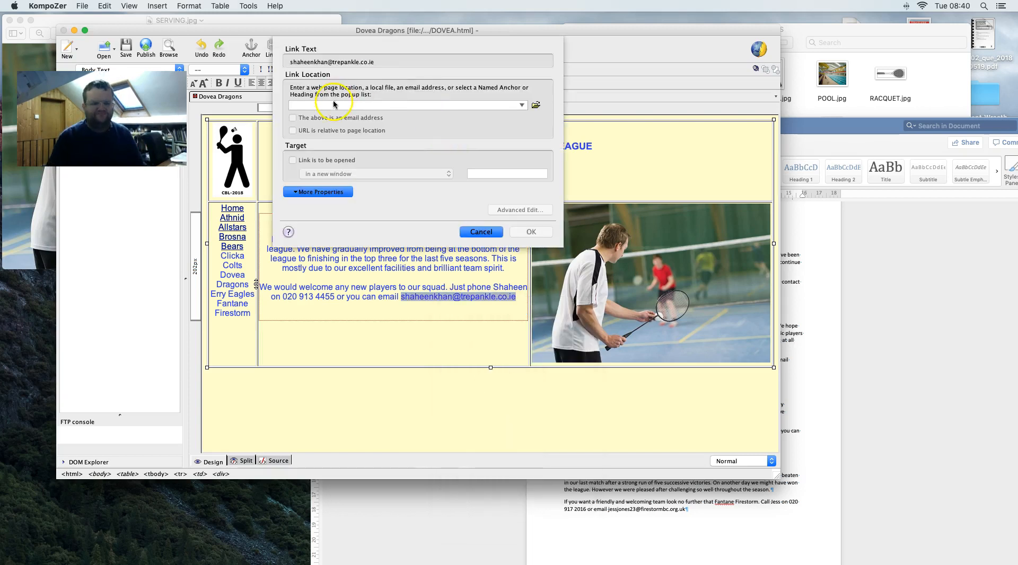
{"action": "key", "text": "super+v"}
{"action": "left_click", "coordinate": [517, 233]}
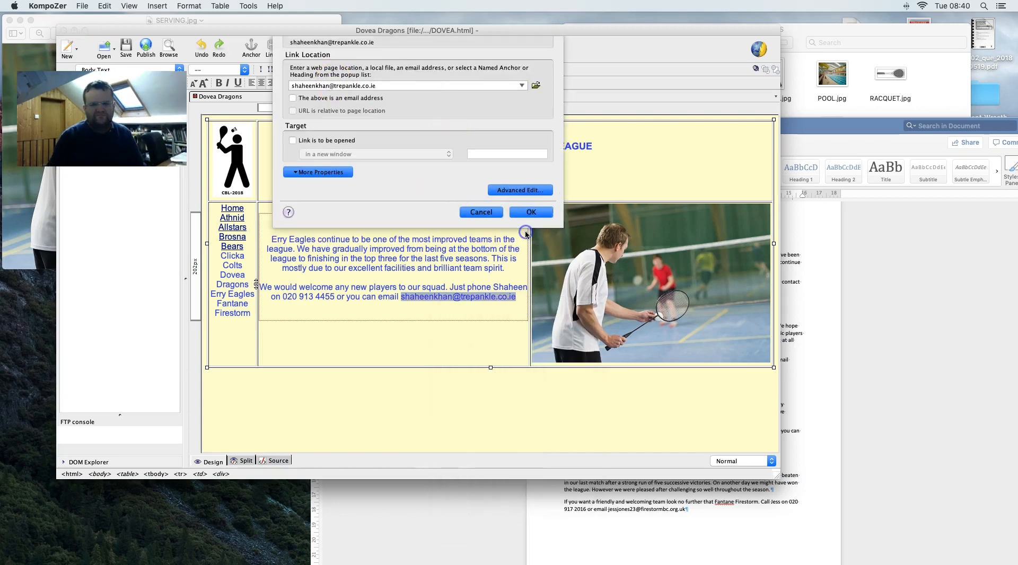
{"action": "left_click", "coordinate": [494, 310]}
- Delete the badminton player photo and start inserting a new image
{"action": "left_click", "coordinate": [599, 286]}
{"action": "key", "text": "Delete"}
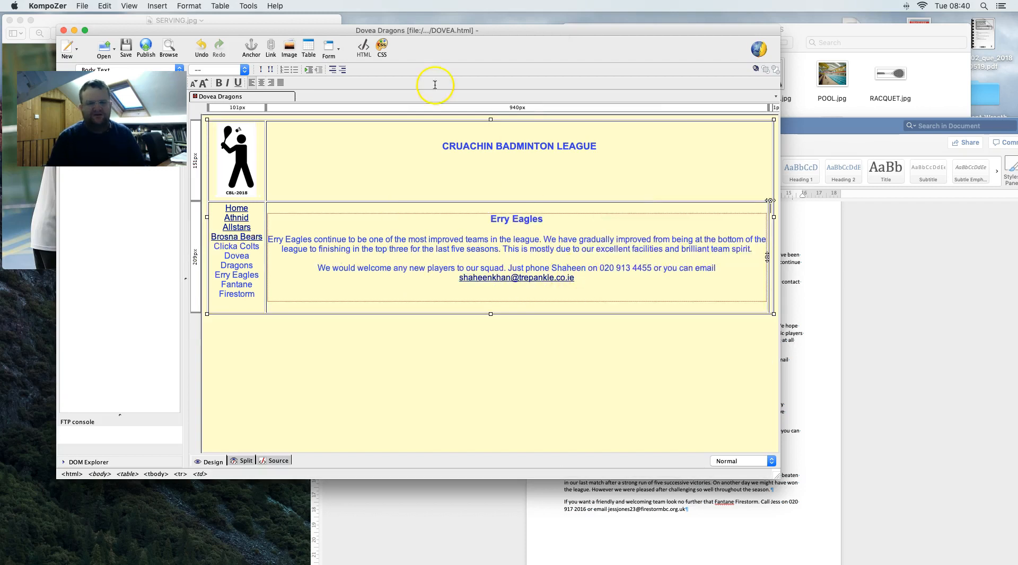
{"action": "left_click", "coordinate": [157, 5]}
{"action": "left_click", "coordinate": [160, 20]}
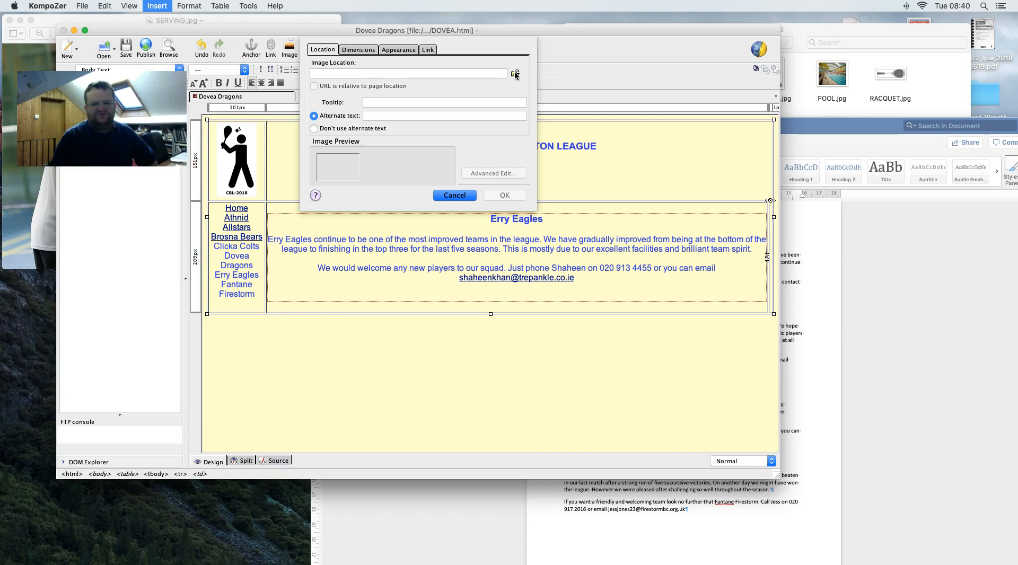
- Browse the image chooser to Desktop > Source files > Data Files > OFFICE 2007 > IMAGES
{"action": "left_click", "coordinate": [515, 75]}
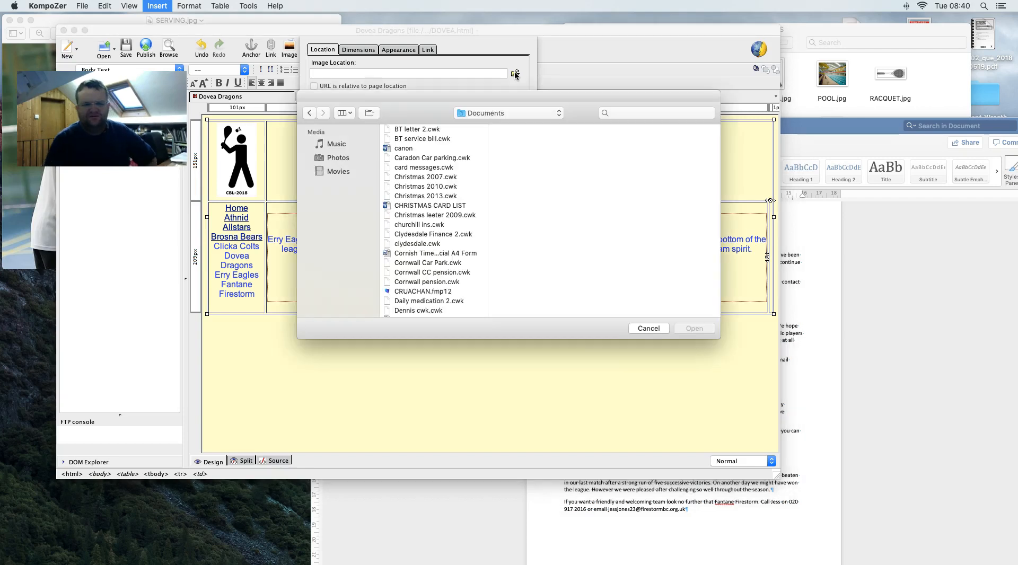
{"action": "left_click_drag", "start_coordinate": [486, 103], "coordinate": [455, 53]}
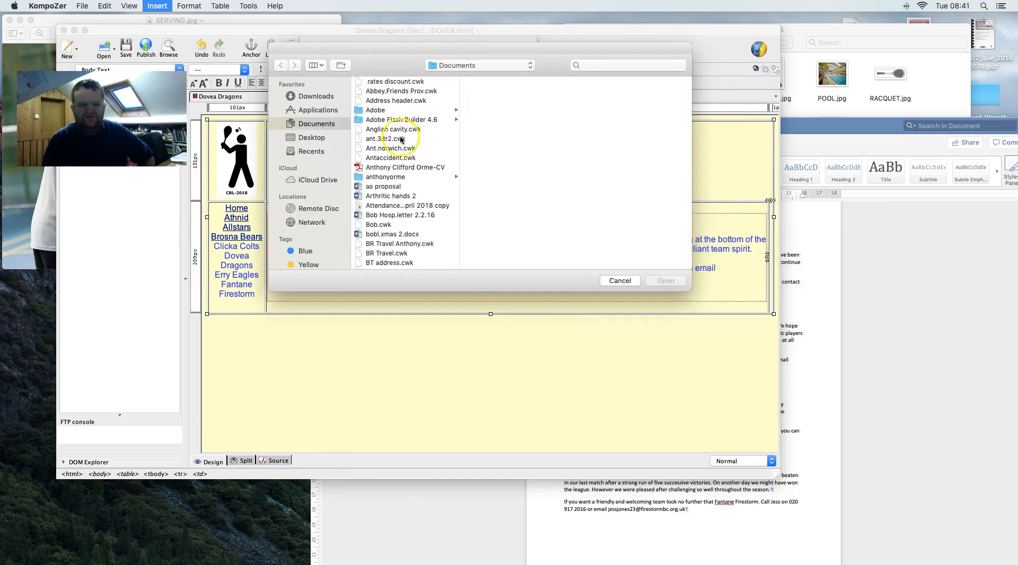
{"action": "left_click", "coordinate": [314, 138]}
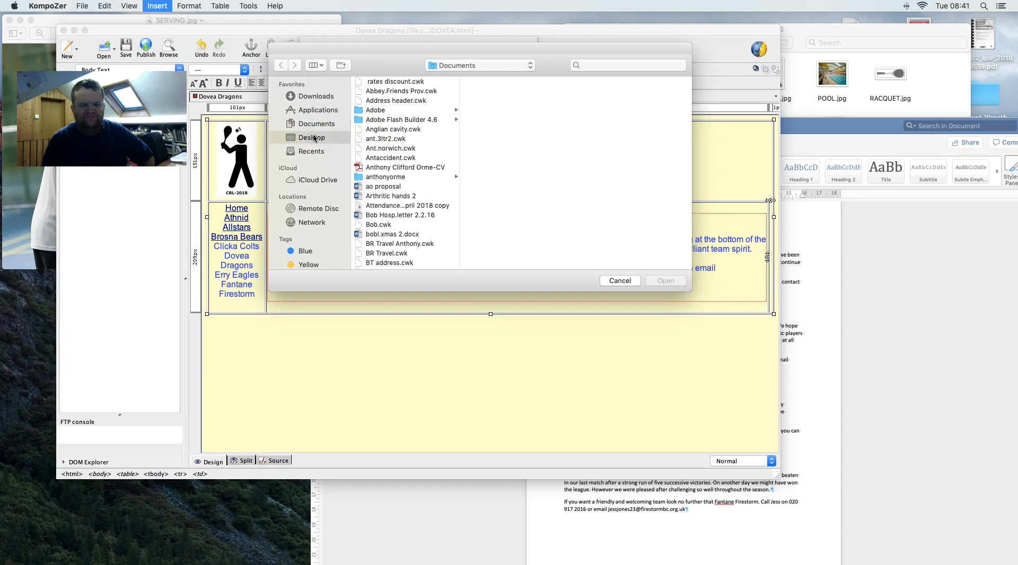
{"action": "scroll", "coordinate": [453, 229], "scroll_direction": "down", "scroll_amount": 3}
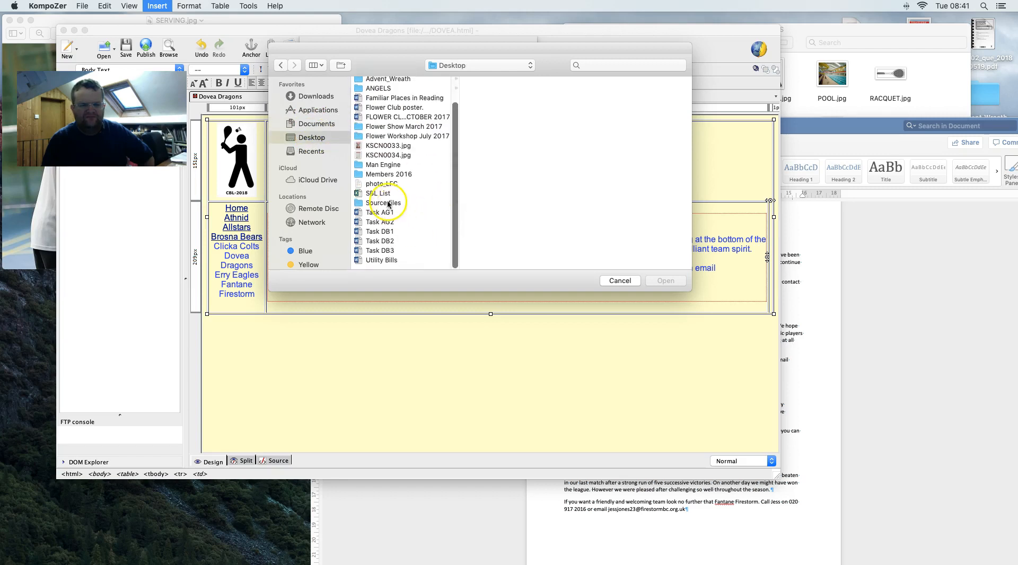
{"action": "left_click", "coordinate": [390, 198]}
{"action": "left_click", "coordinate": [386, 208]}
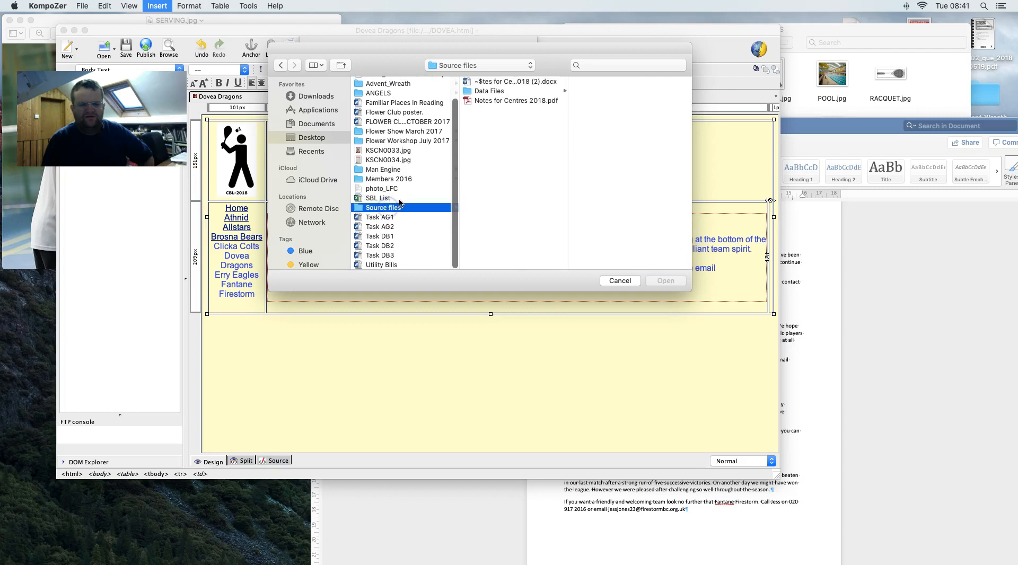
{"action": "left_click", "coordinate": [507, 91]}
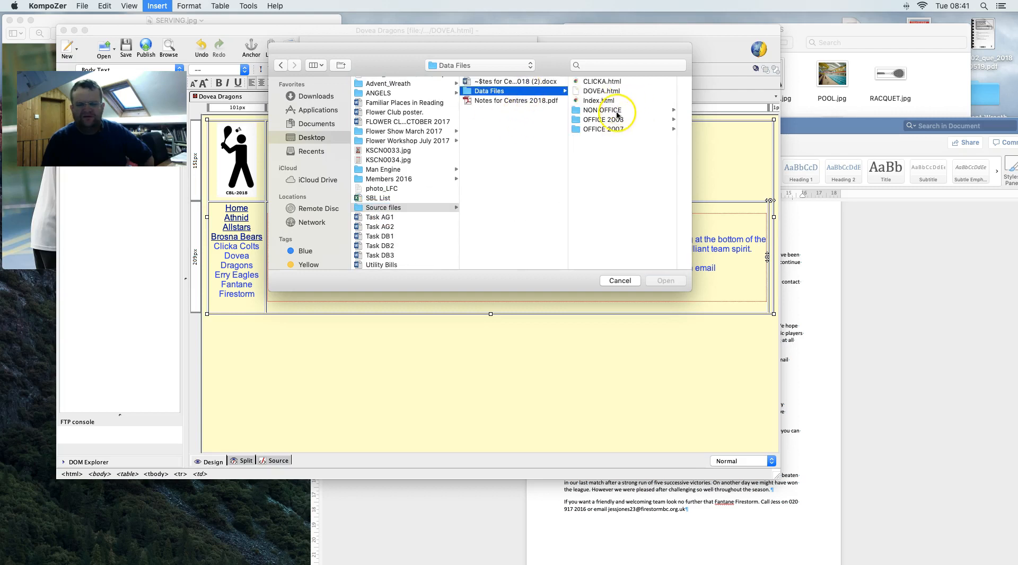
{"action": "left_click", "coordinate": [611, 132]}
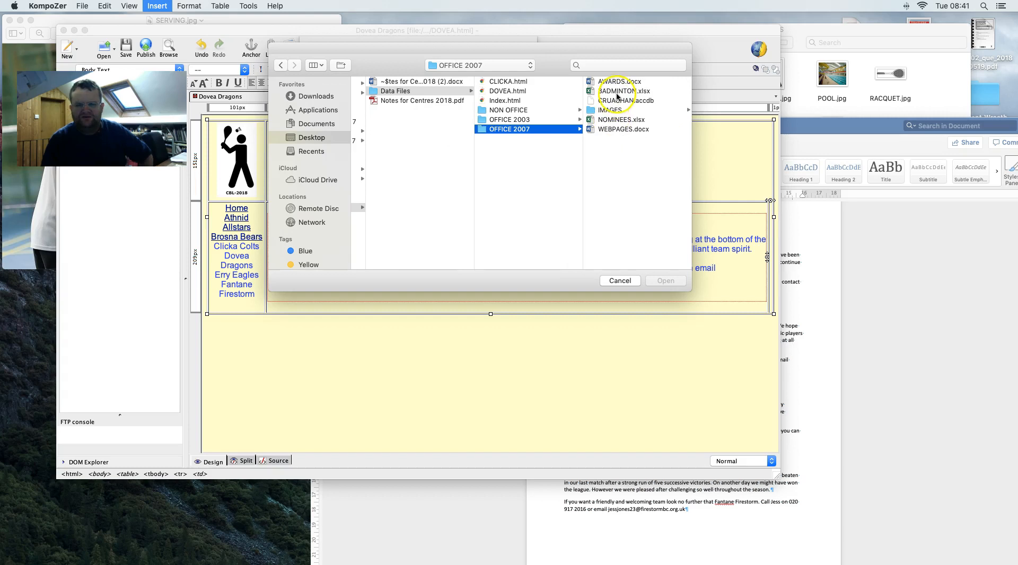
{"action": "left_click", "coordinate": [617, 111]}
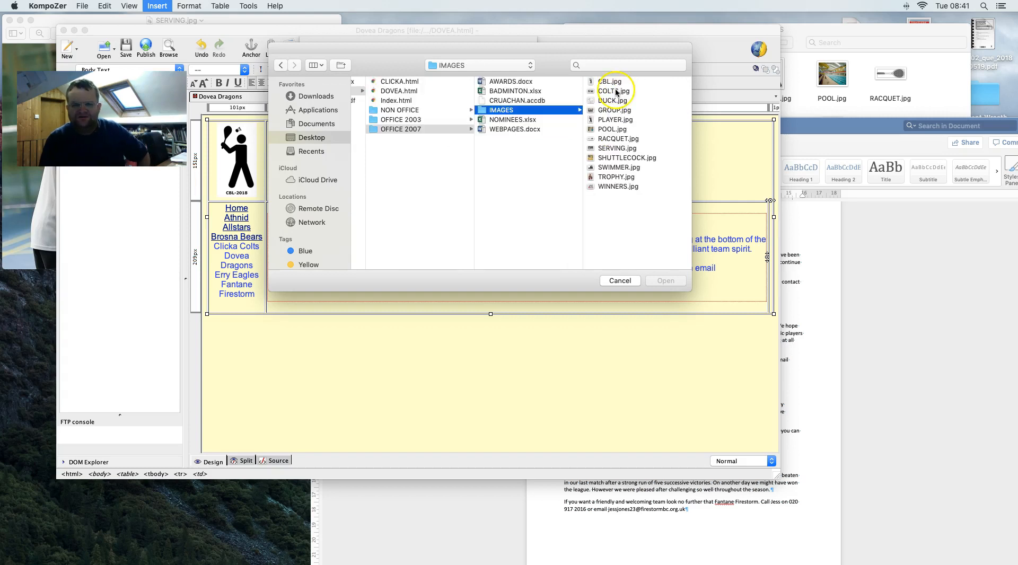
{"action": "left_click", "coordinate": [844, 108]}
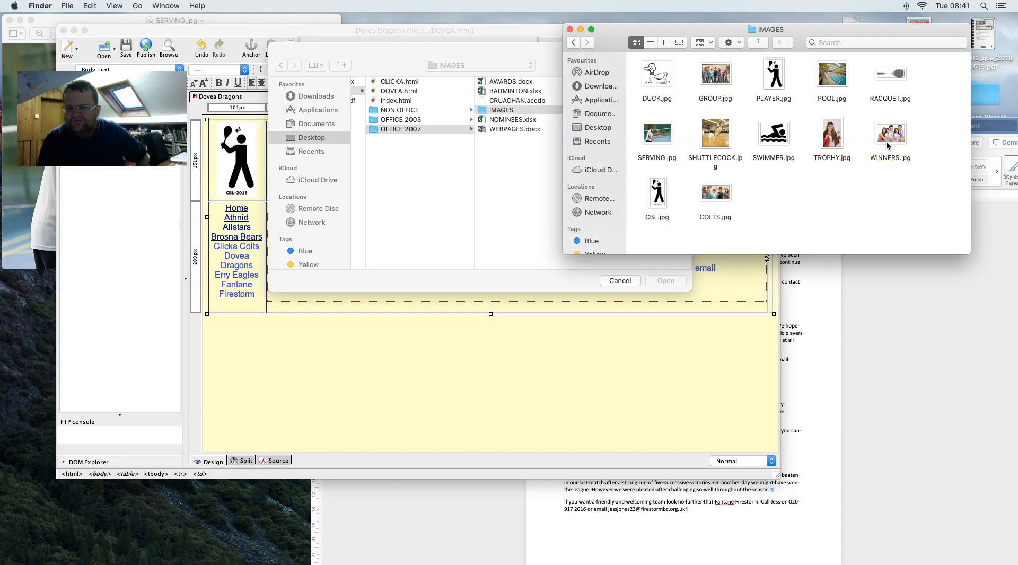
- Look over the IMAGES pictures and choose SHUTTLECOCK.jpg as the image file
{"action": "left_click", "coordinate": [870, 313]}
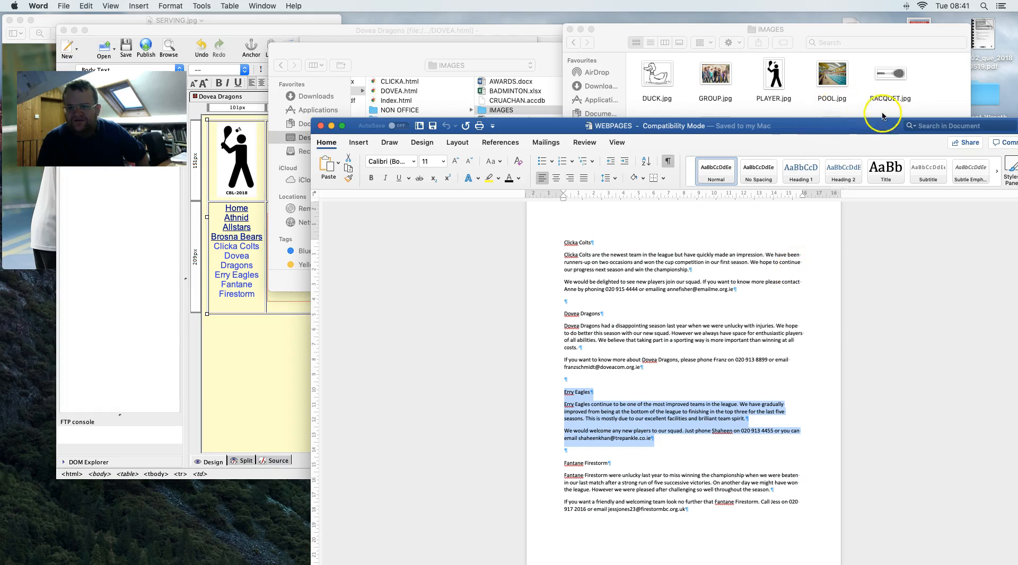
{"action": "left_click", "coordinate": [831, 107]}
{"action": "left_click", "coordinate": [831, 135]}
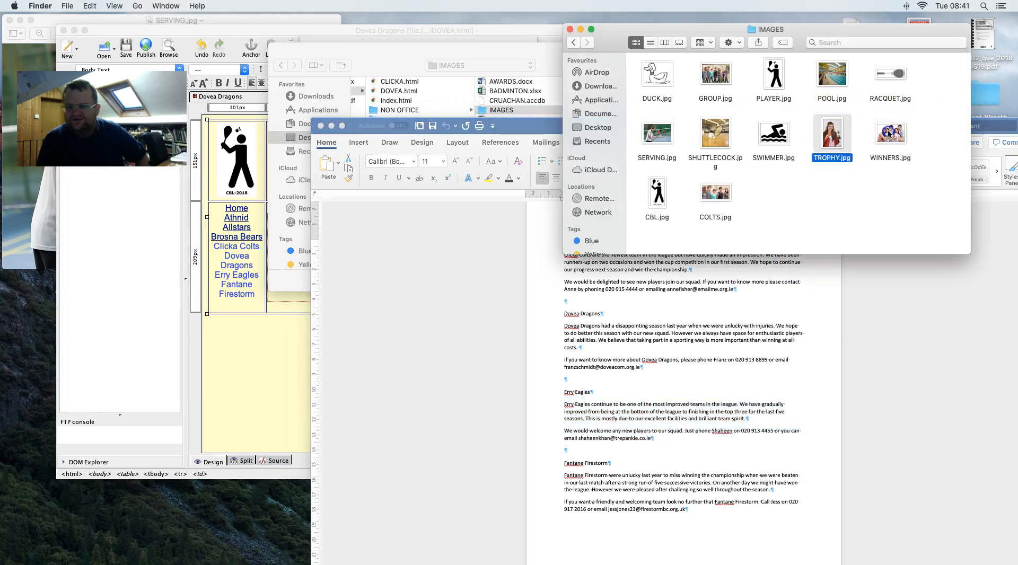
{"action": "left_click", "coordinate": [844, 86]}
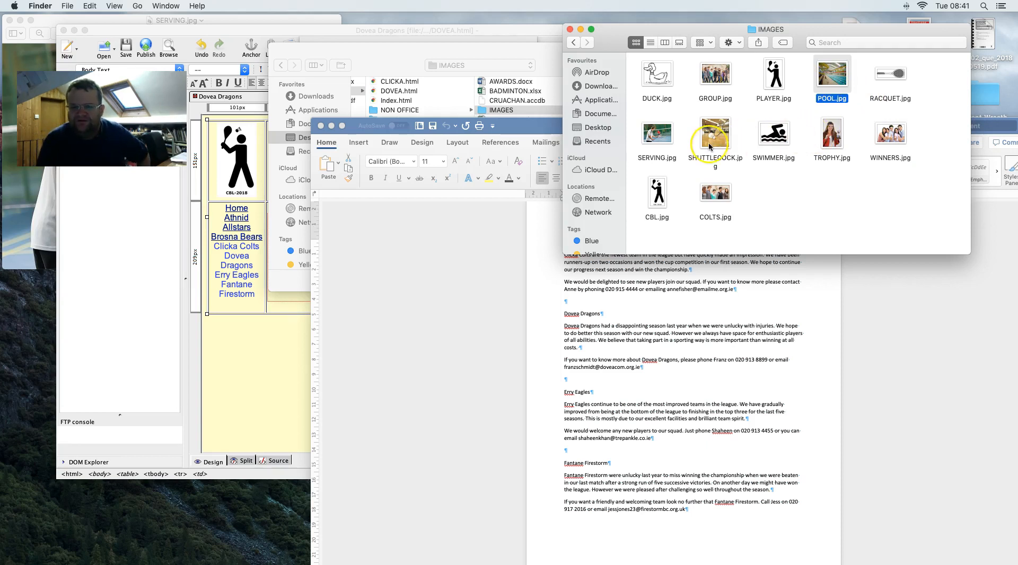
{"action": "left_click", "coordinate": [486, 53]}
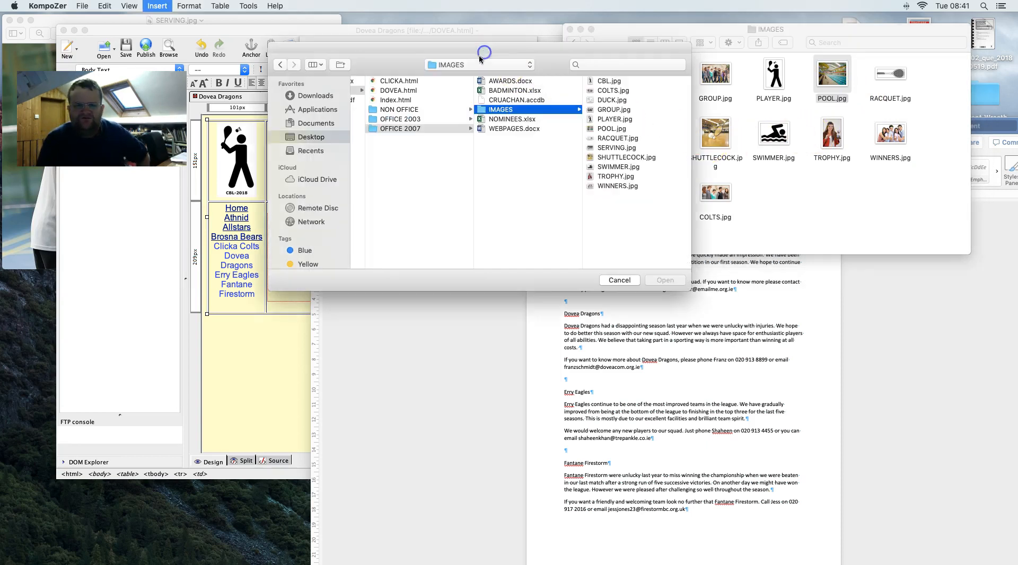
{"action": "left_click", "coordinate": [615, 157]}
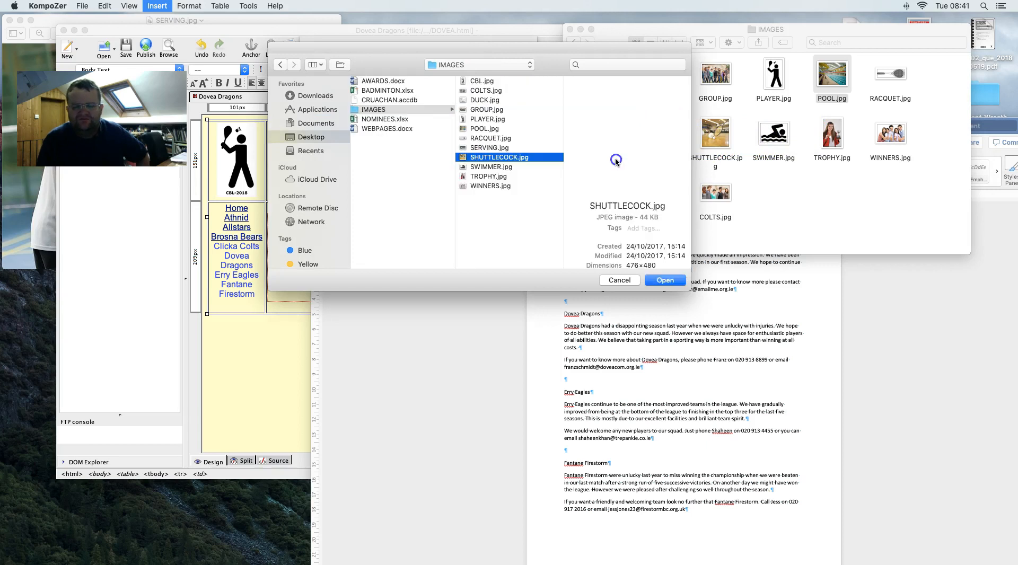
{"action": "left_click", "coordinate": [666, 280]}
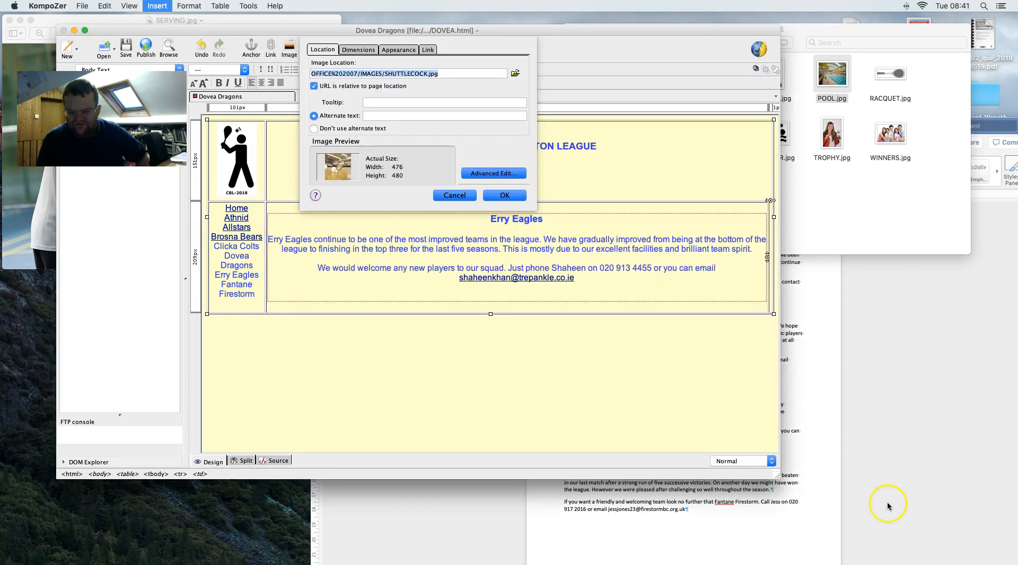
- Insert SHUTTLECOCK.jpg at actual size in the right-hand cell without alternate text
{"action": "left_click", "coordinate": [888, 506]}
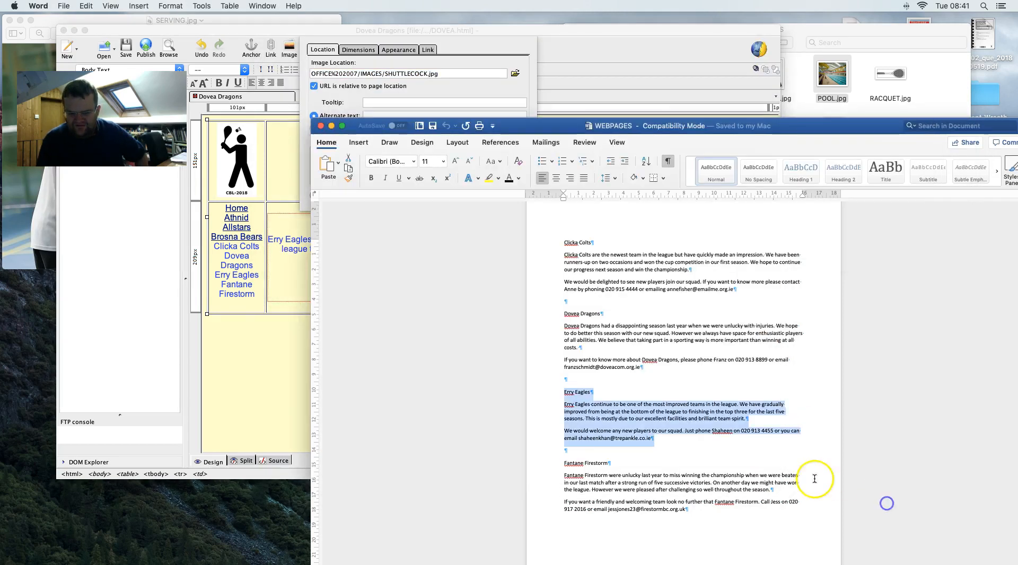
{"action": "left_click", "coordinate": [270, 339]}
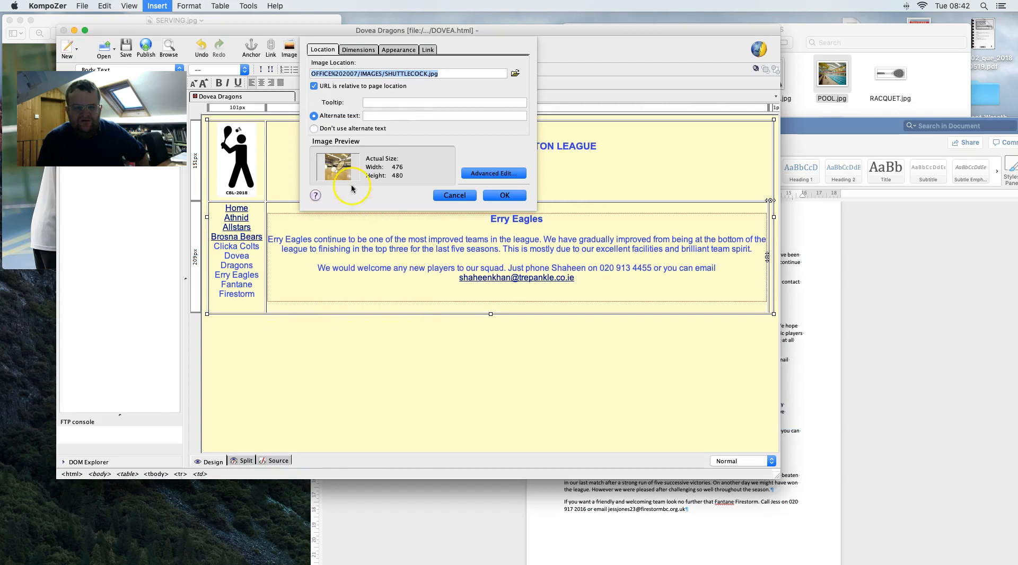
{"action": "left_click", "coordinate": [348, 50]}
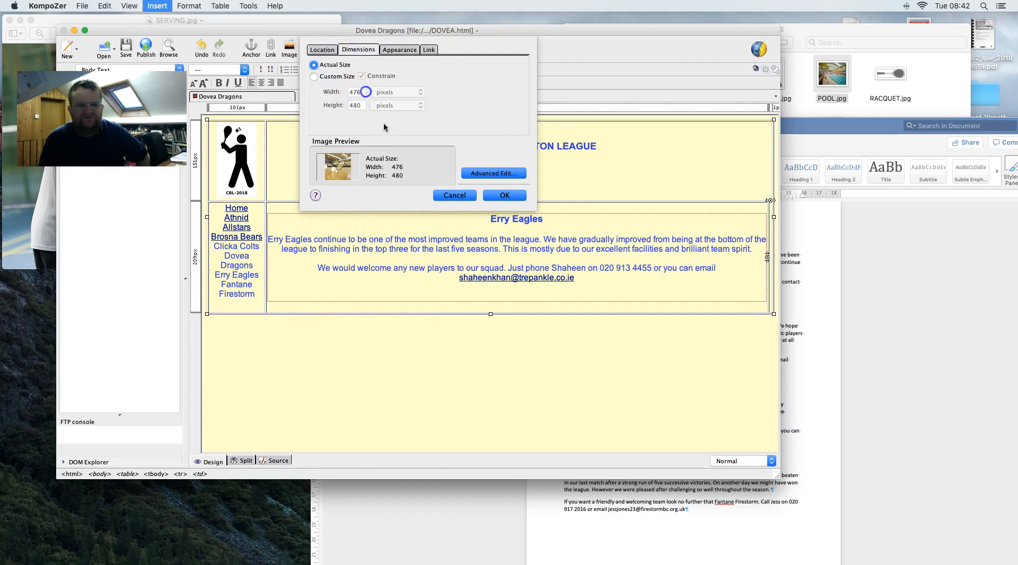
{"action": "left_click", "coordinate": [511, 196]}
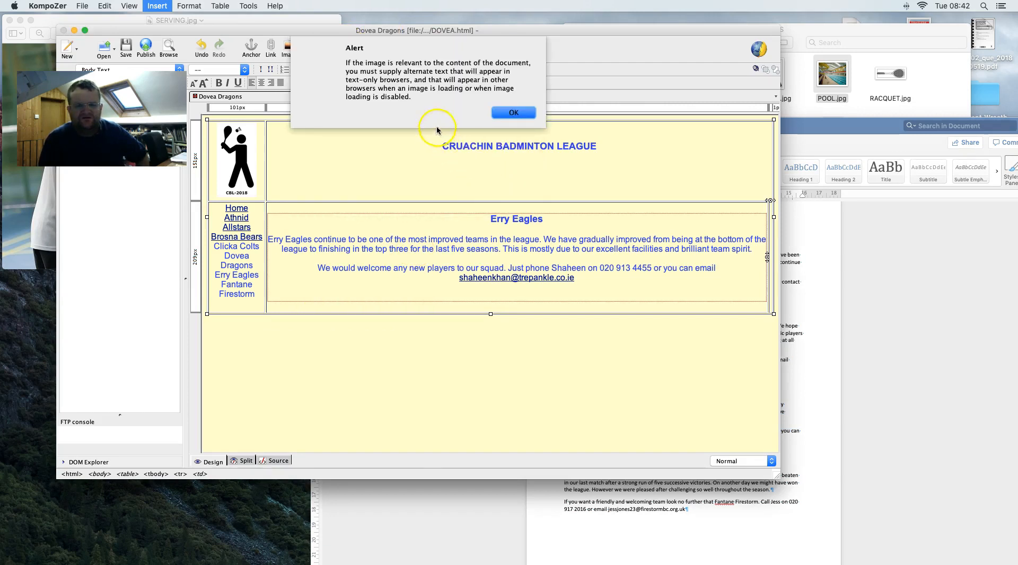
{"action": "left_click", "coordinate": [506, 111]}
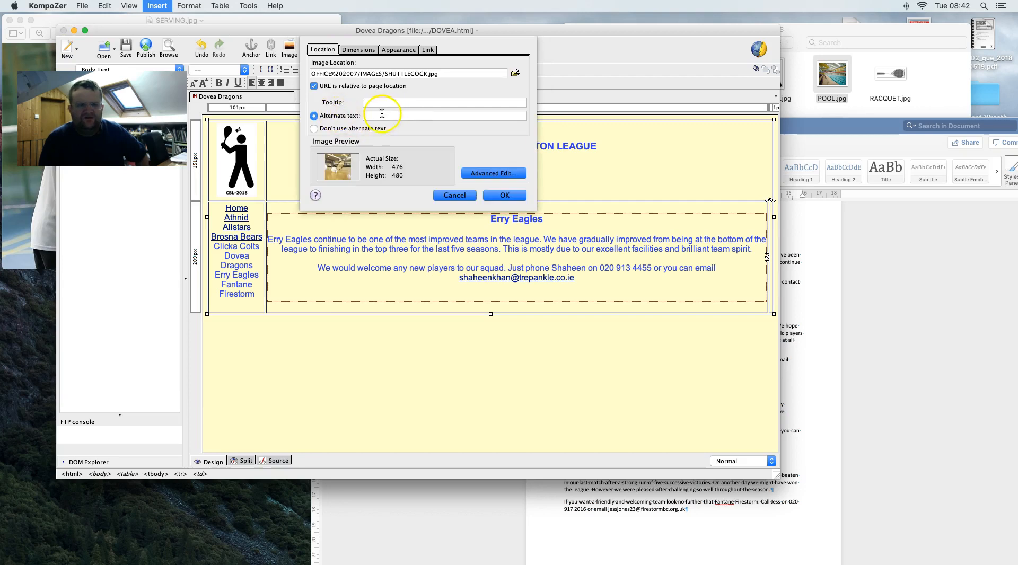
{"action": "left_click", "coordinate": [314, 128]}
{"action": "left_click", "coordinate": [505, 195]}
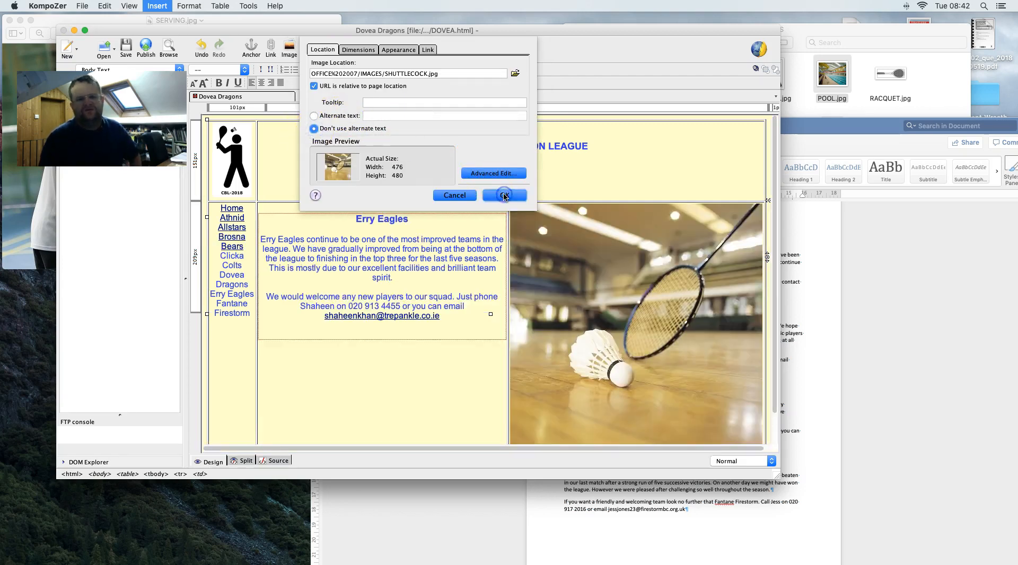
{"action": "scroll", "coordinate": [586, 267], "scroll_direction": "down", "scroll_amount": 1}
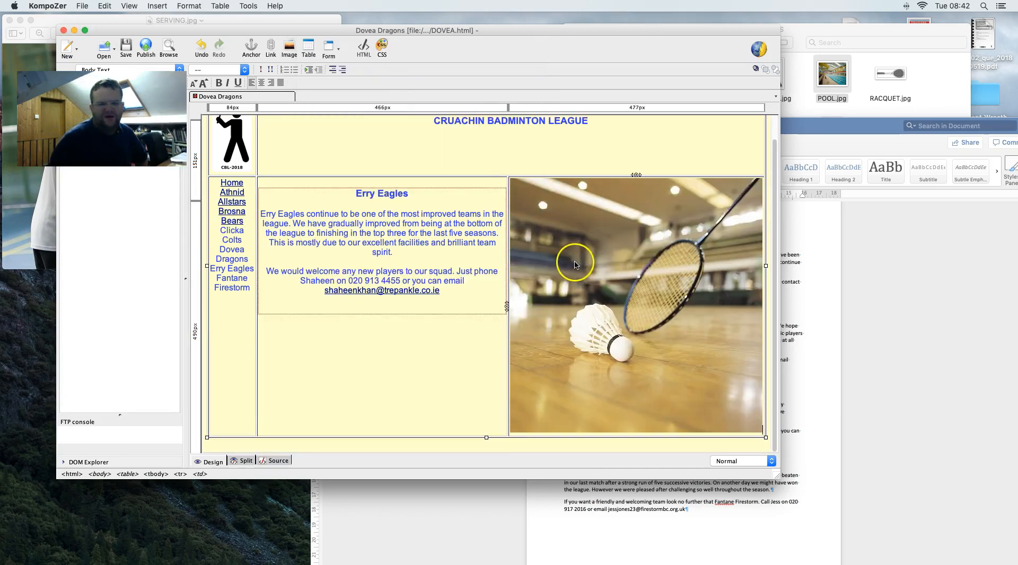
- Check the task sheet's saving instructions, then return to KompoZer
{"action": "left_click", "coordinate": [862, 333]}
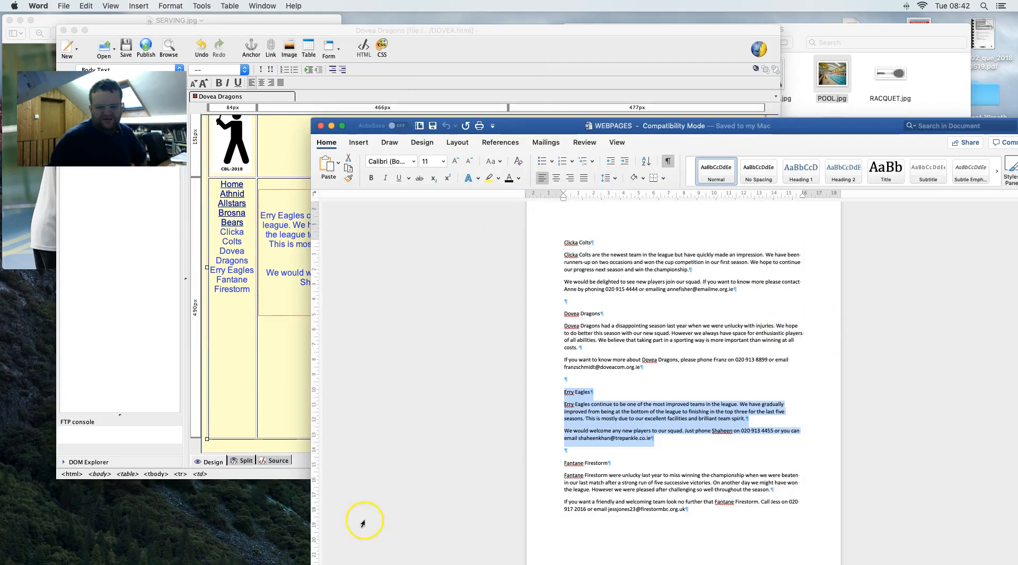
{"action": "key", "text": "ctrl+Right"}
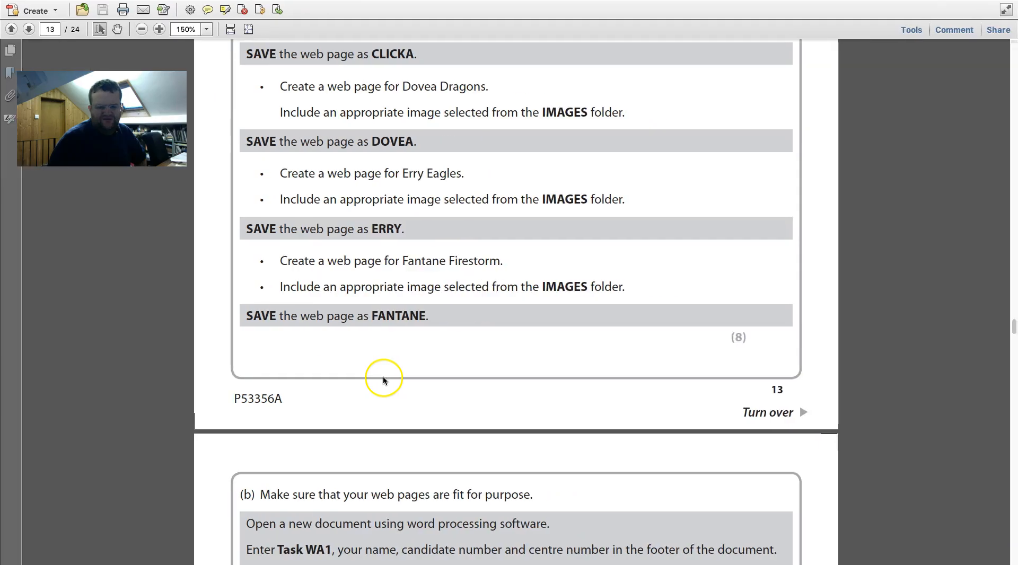
{"action": "key", "text": "ctrl+Left"}
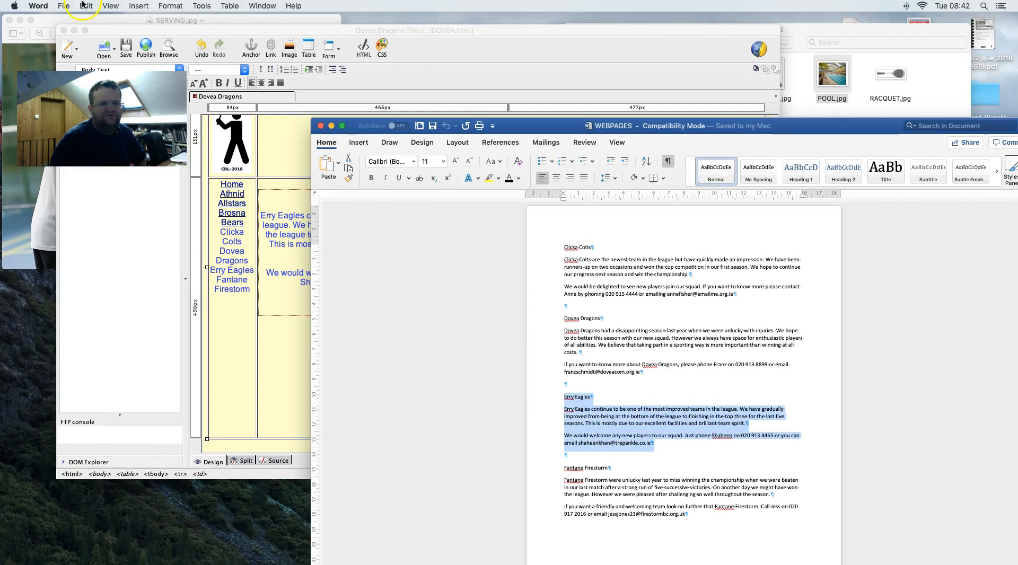
{"action": "left_click", "coordinate": [64, 6]}
{"action": "mouse_move", "coordinate": [85, 6]}
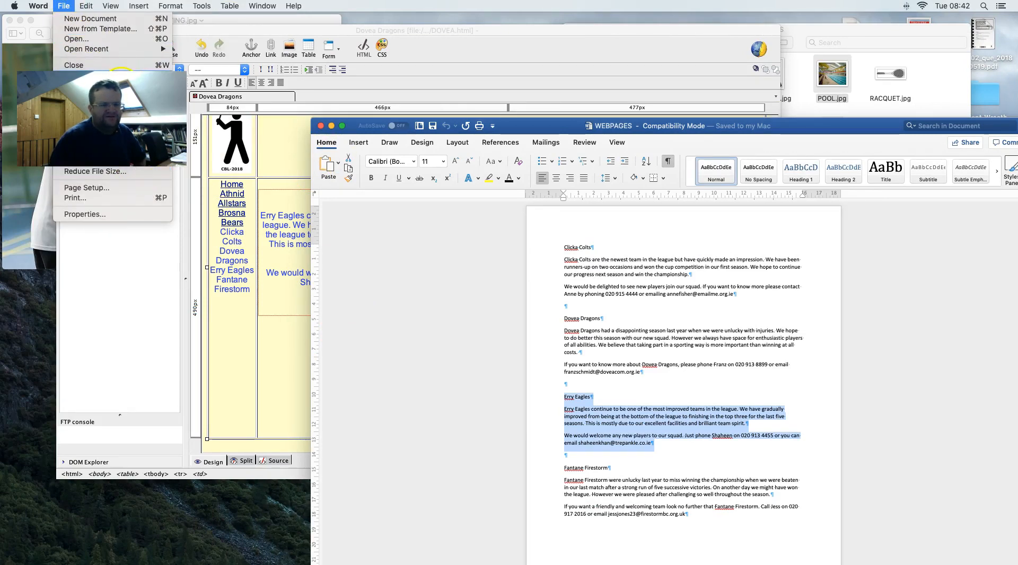
{"action": "left_click", "coordinate": [279, 109]}
- Save the page with title 'ERRY EAGLES' as ERRY.html
{"action": "left_click", "coordinate": [82, 6]}
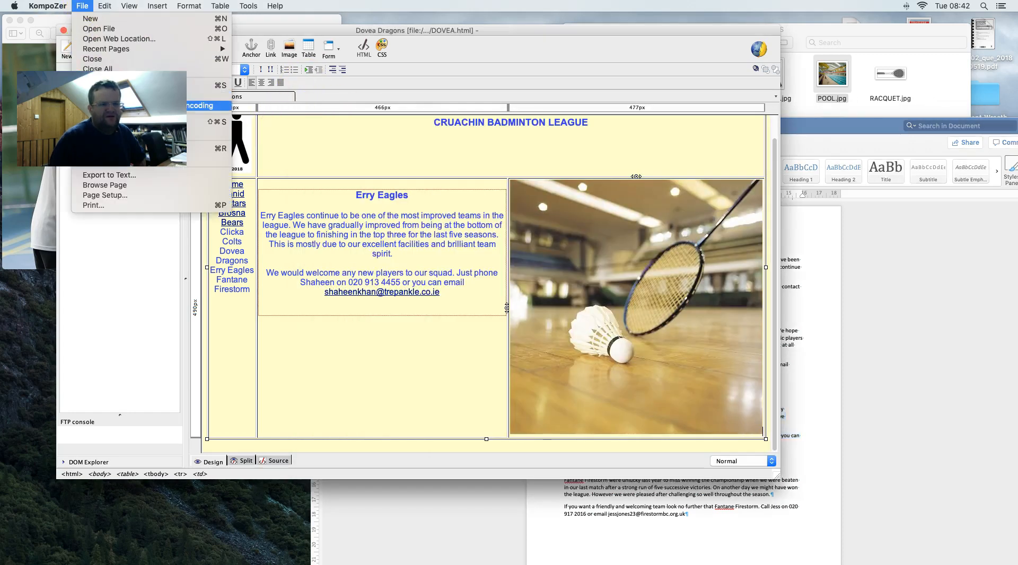
{"action": "left_click", "coordinate": [210, 105]}
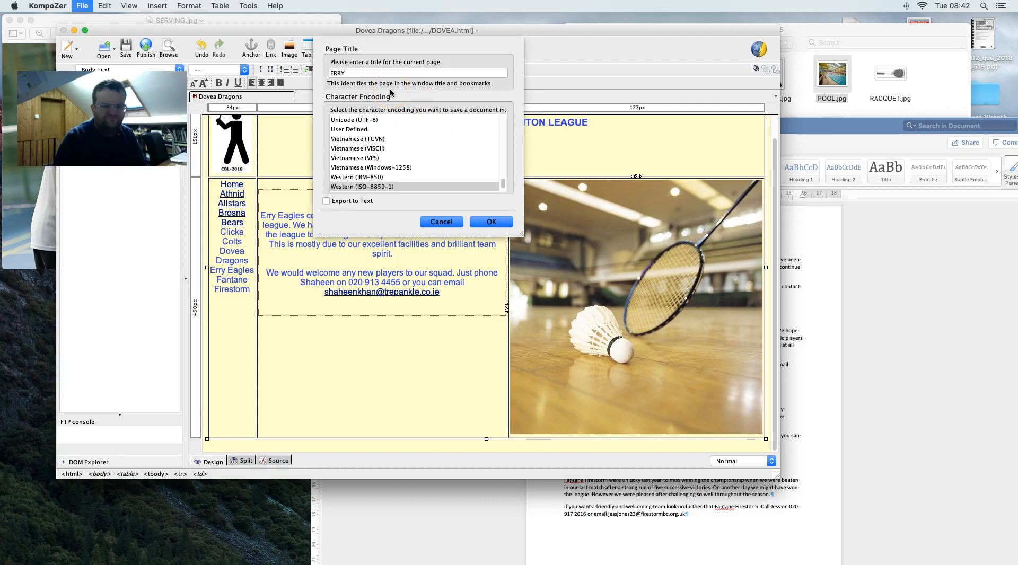
{"action": "type", "text": "ERRY EAGLES"}
{"action": "key", "text": "Return"}
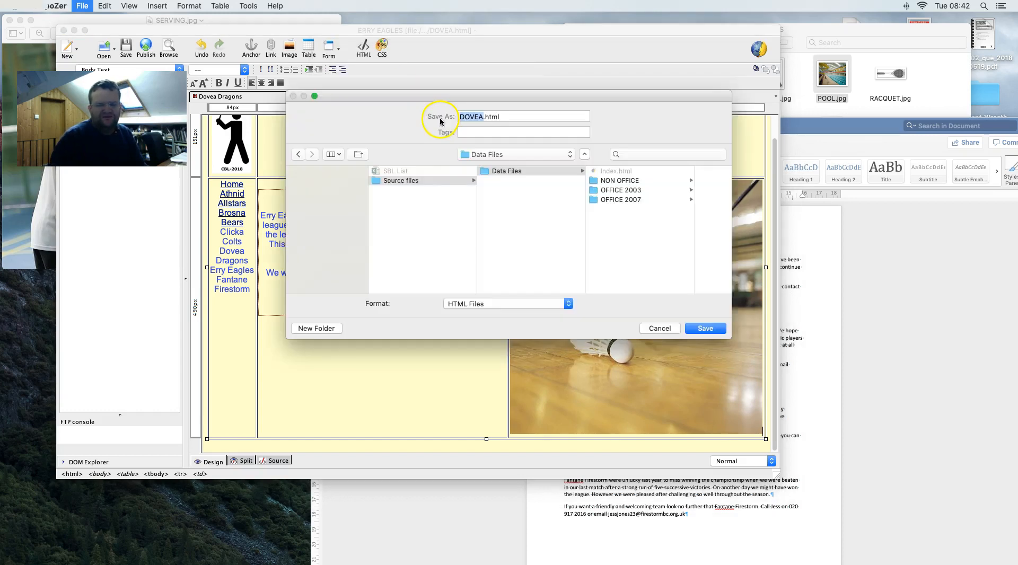
{"action": "type", "text": "ERRY"}
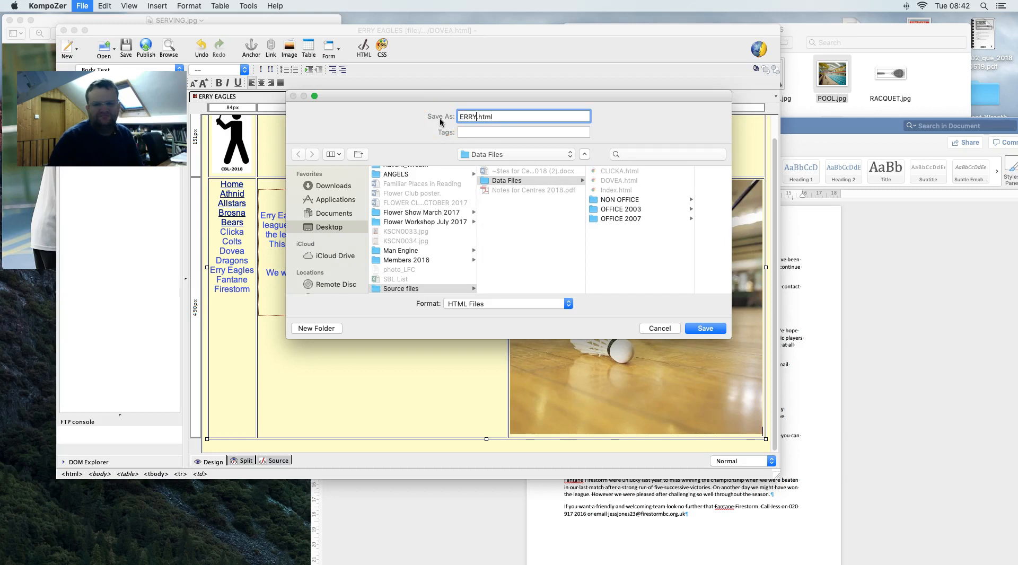
{"action": "key", "text": "Return"}
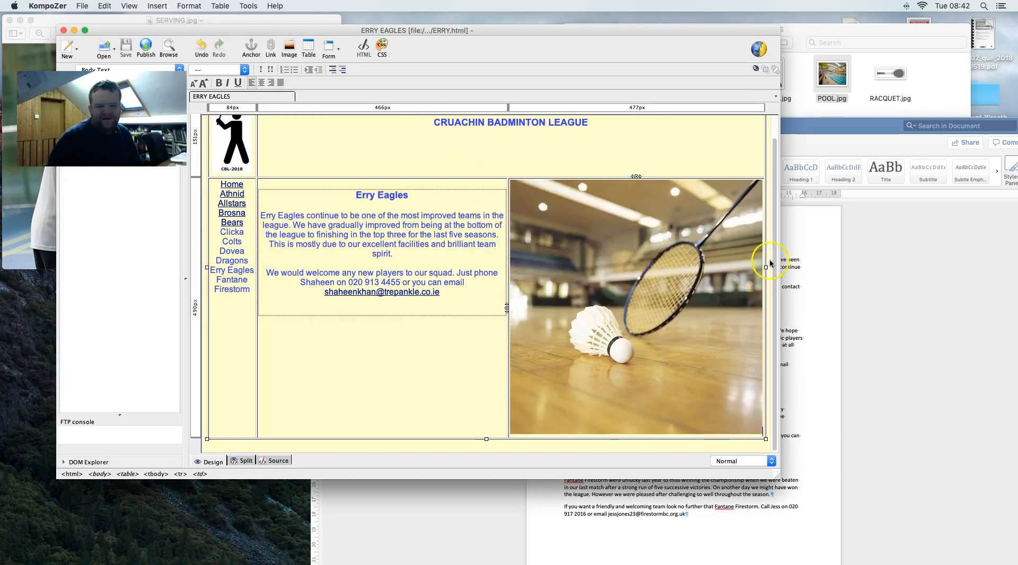
- Copy the Fantane Firestorm text from Word and paste it over the Erry Eagles text
{"action": "left_click", "coordinate": [299, 292]}
{"action": "left_click", "coordinate": [936, 392]}
{"action": "left_click_drag", "start_coordinate": [687, 515], "coordinate": [548, 464]}
{"action": "key", "text": "super+c"}
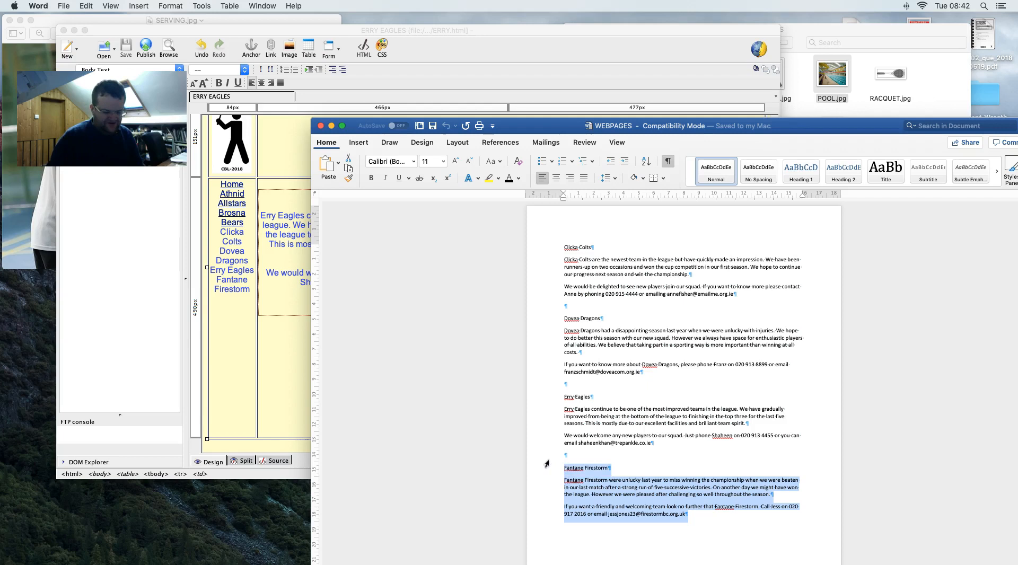
{"action": "left_click", "coordinate": [324, 282]}
{"action": "left_click_drag", "start_coordinate": [440, 293], "coordinate": [347, 196]}
{"action": "key", "text": "super+v"}
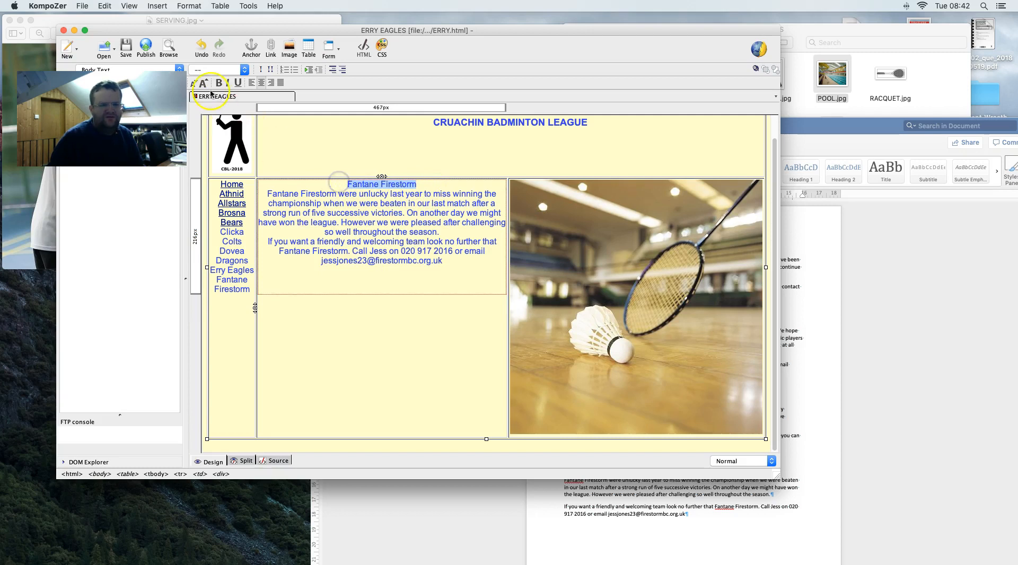
- Make Fantane Firestorm a heading and add a blank line after the first paragraph
{"action": "left_click", "coordinate": [180, 69]}
{"action": "left_click", "coordinate": [133, 116]}
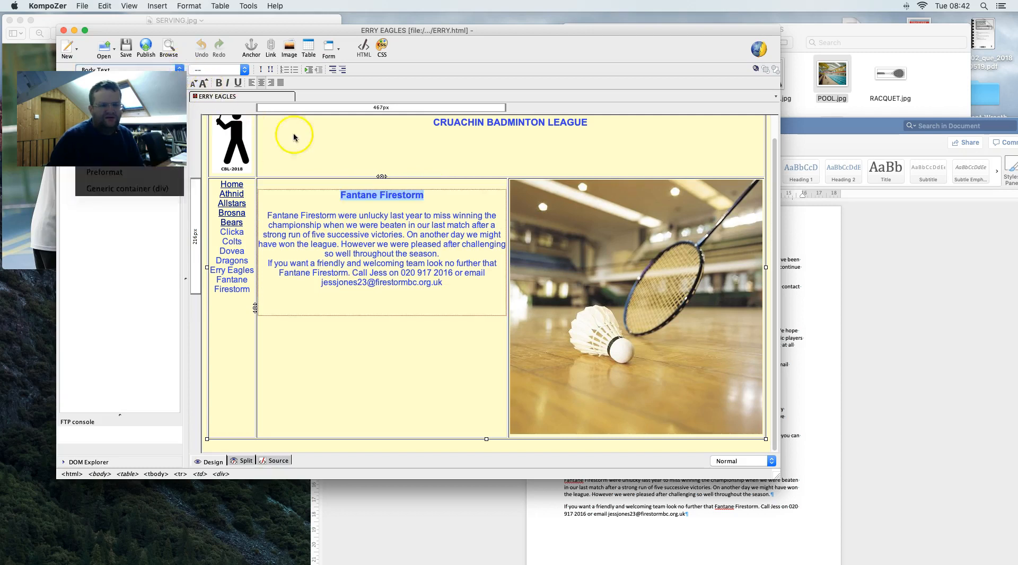
{"action": "left_click", "coordinate": [454, 254]}
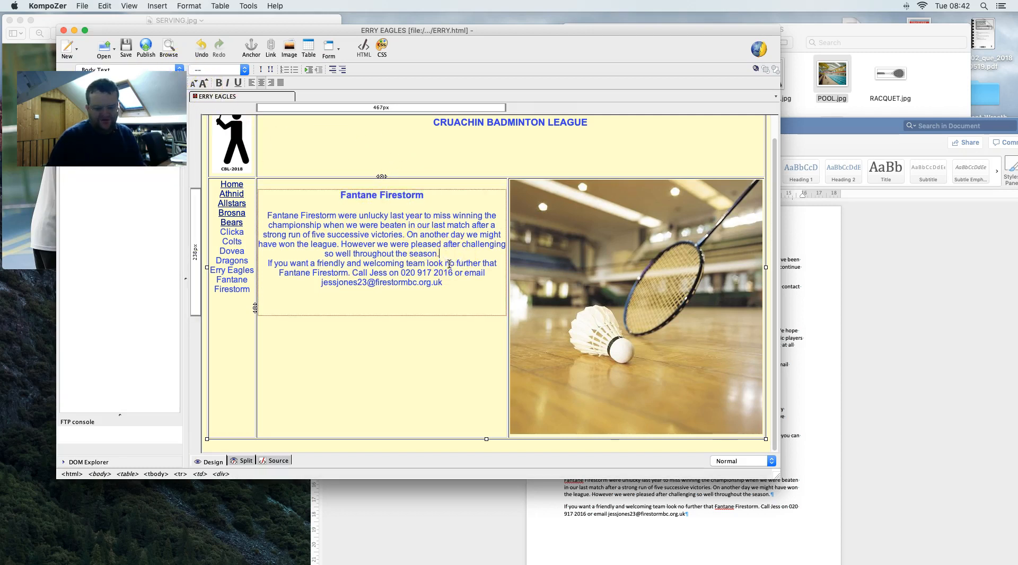
{"action": "key", "text": "Return"}
- Copy the contact e-mail and turn it into a link, then select the racquet photo
{"action": "left_click_drag", "start_coordinate": [445, 293], "coordinate": [329, 291]}
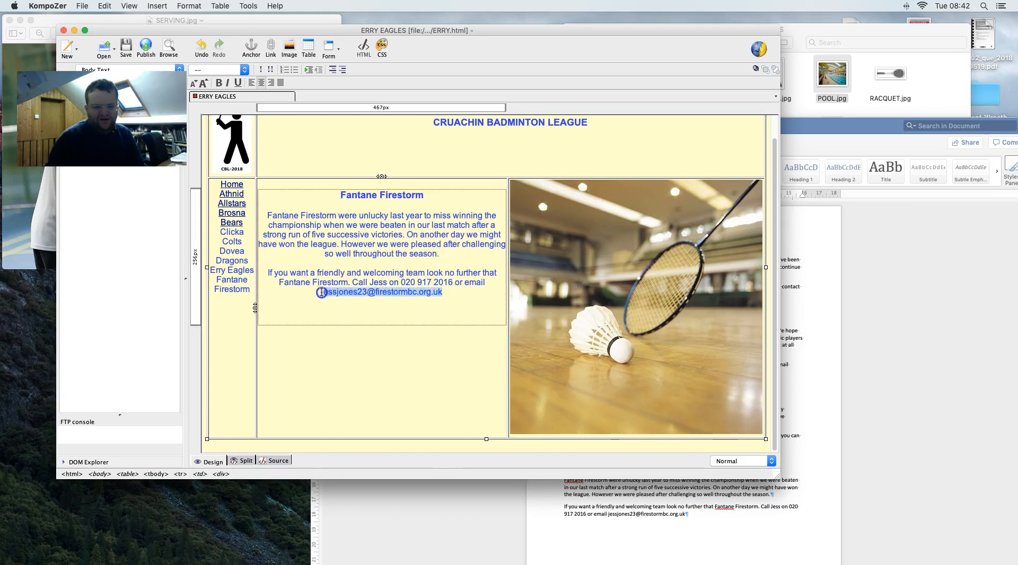
{"action": "right_click", "coordinate": [335, 294]}
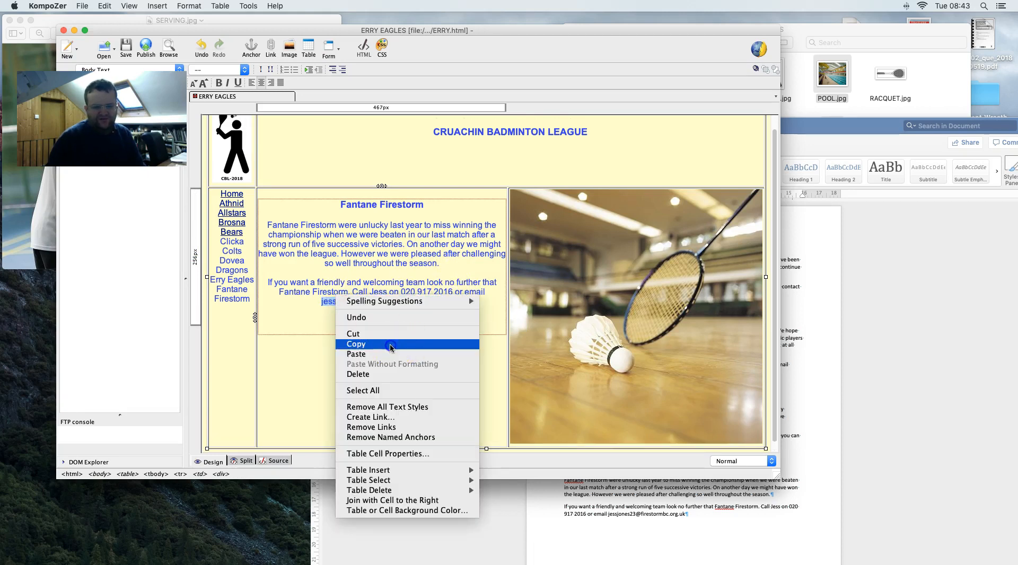
{"action": "left_click", "coordinate": [391, 347]}
{"action": "right_click", "coordinate": [364, 304]}
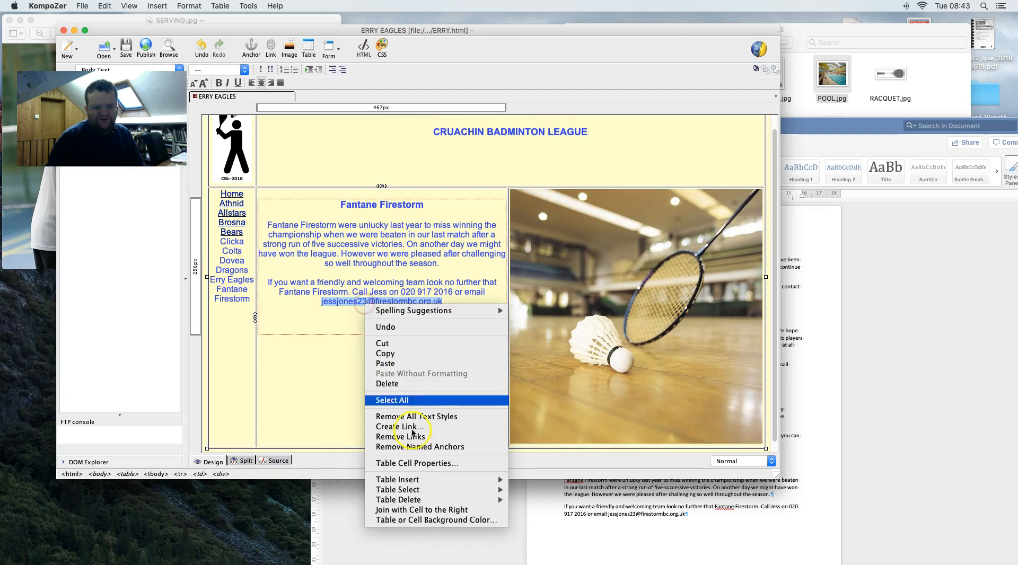
{"action": "left_click", "coordinate": [413, 427]}
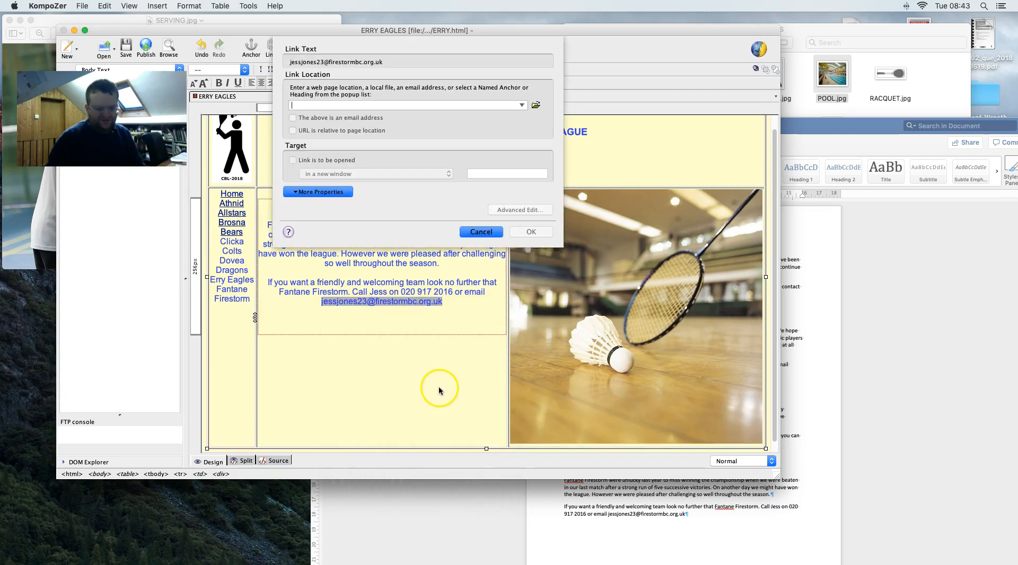
{"action": "key", "text": "super+v"}
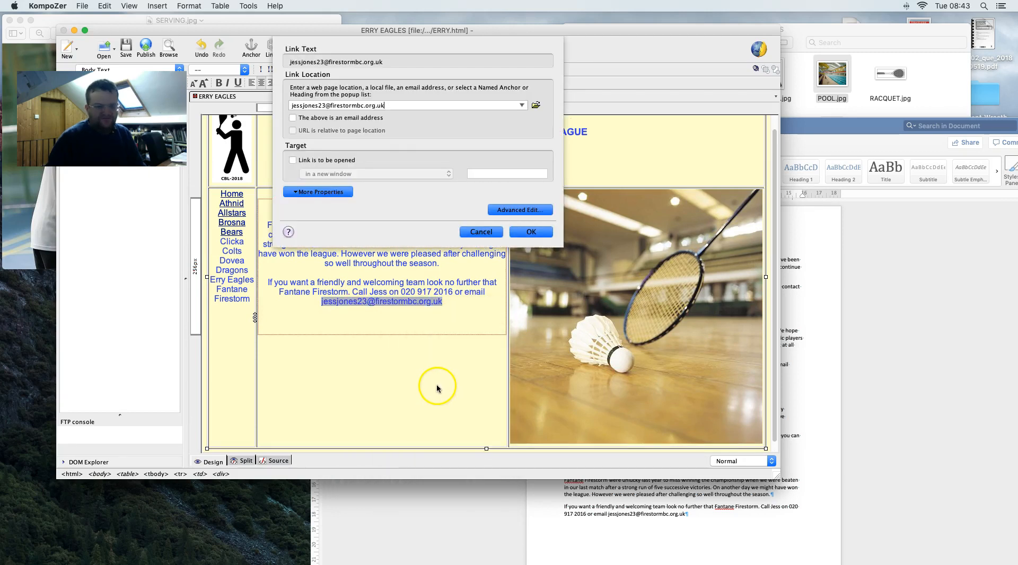
{"action": "left_click", "coordinate": [541, 232]}
{"action": "left_click", "coordinate": [573, 247]}
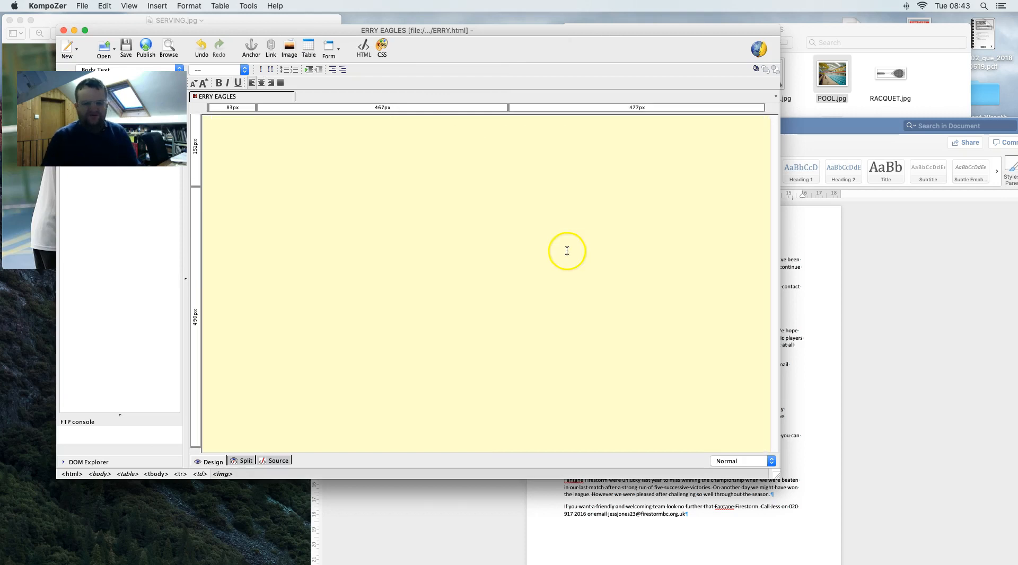
- Start an image insert and choose WINNERS.jpg from Data Files > OFFICE 2007 > IMAGES
{"action": "left_click", "coordinate": [157, 5]}
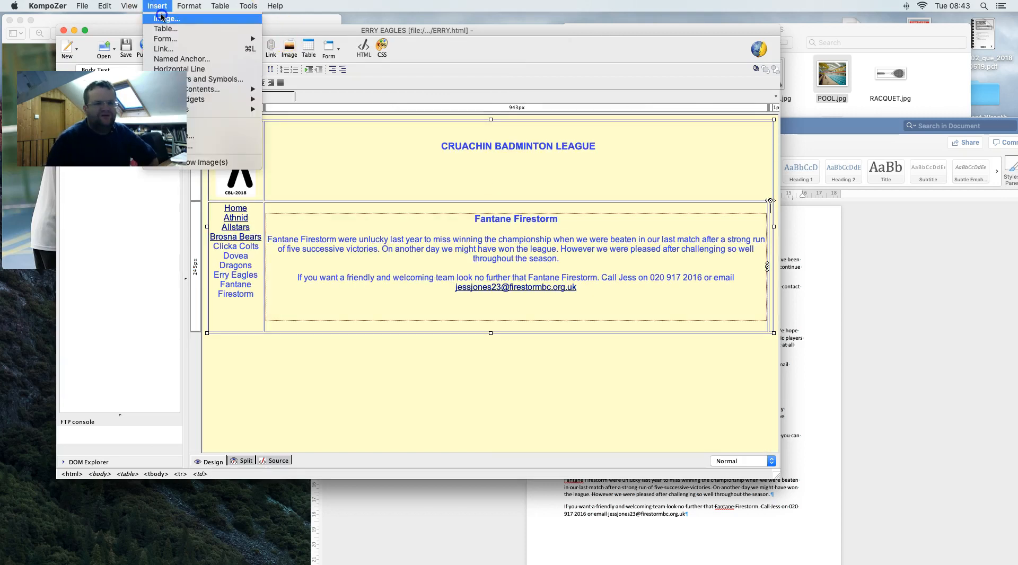
{"action": "left_click", "coordinate": [162, 18]}
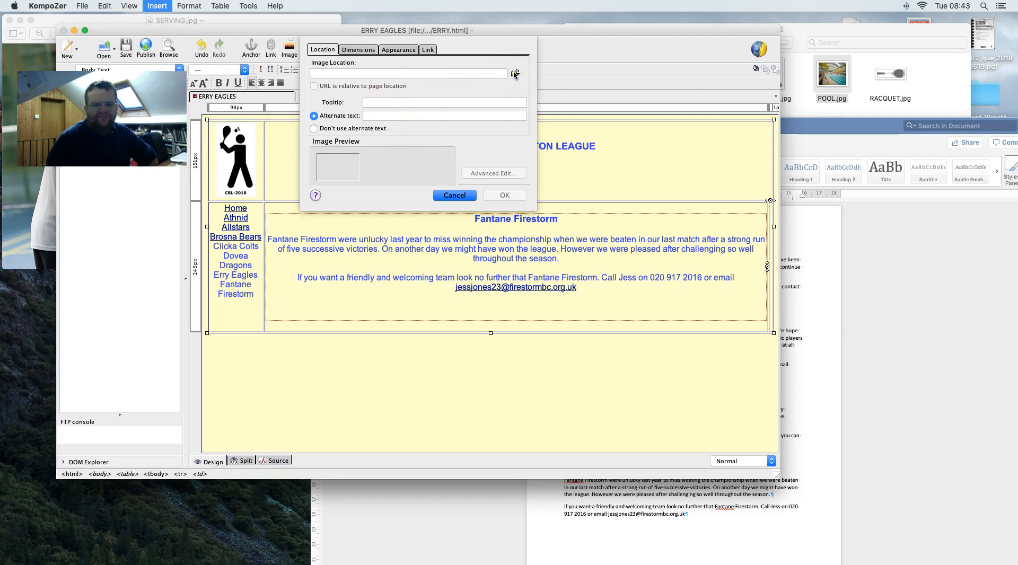
{"action": "left_click", "coordinate": [515, 74]}
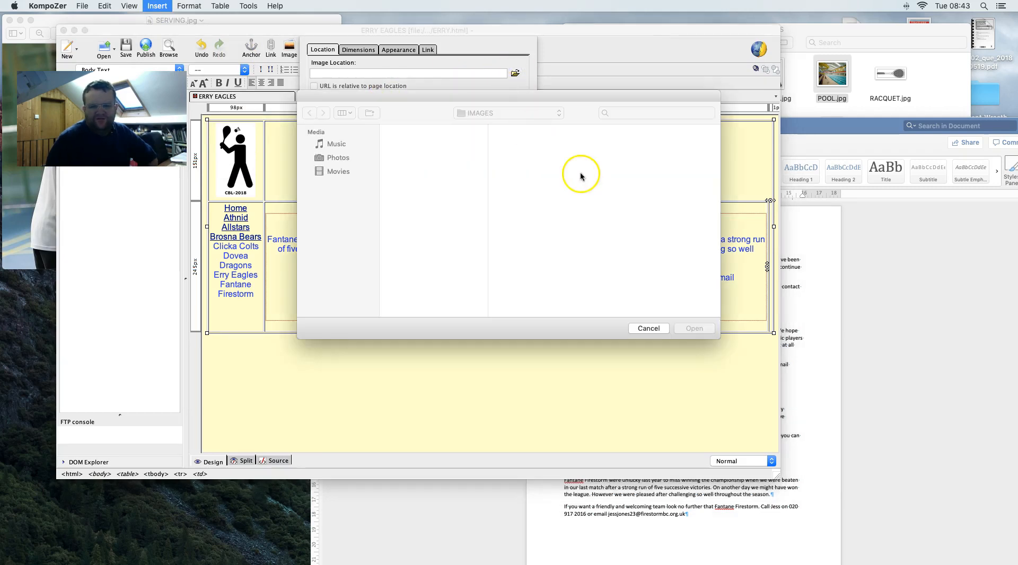
{"action": "left_click", "coordinate": [916, 98]}
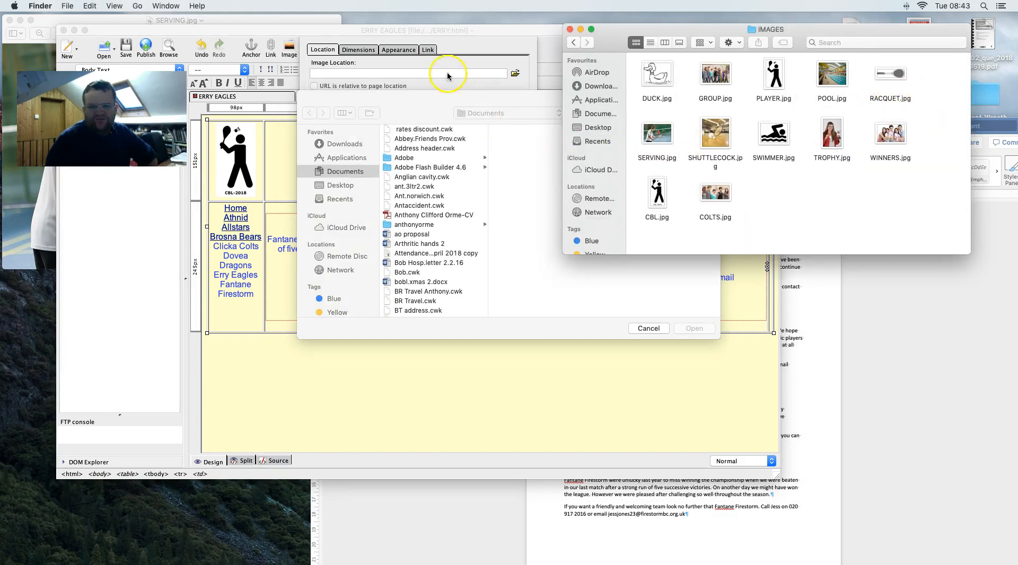
{"action": "left_click", "coordinate": [485, 112]}
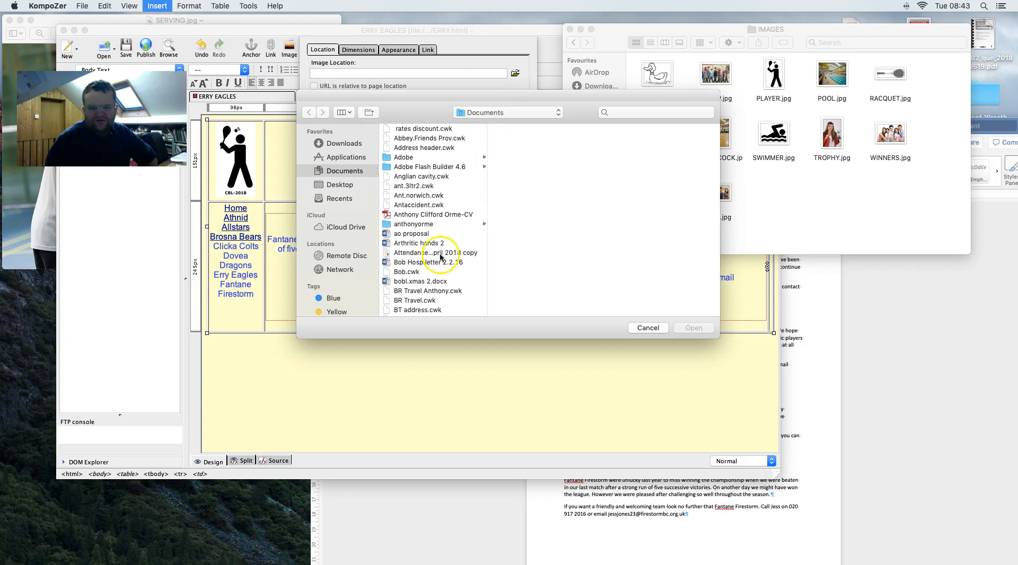
{"action": "left_click", "coordinate": [339, 185]}
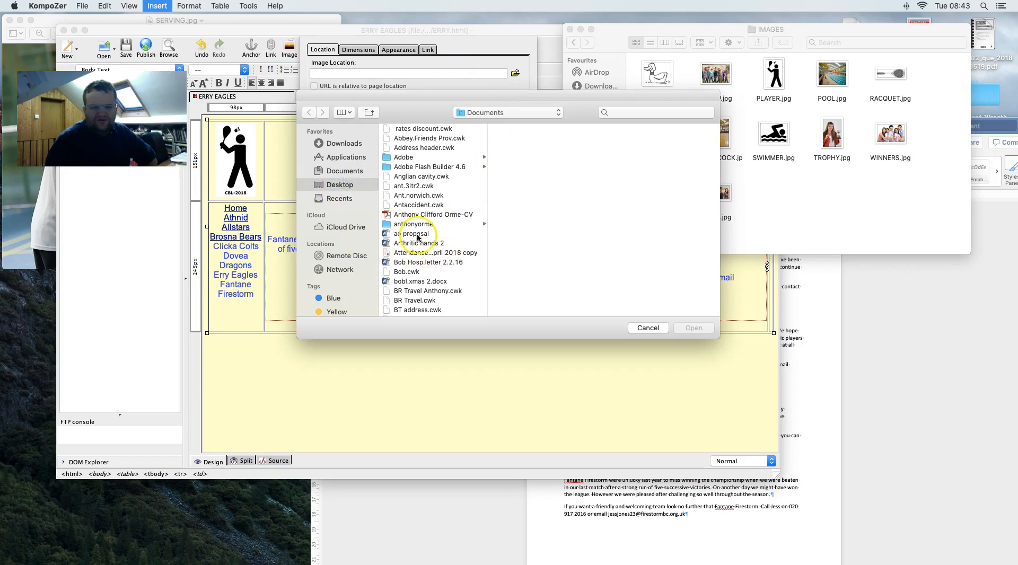
{"action": "left_click", "coordinate": [406, 282]}
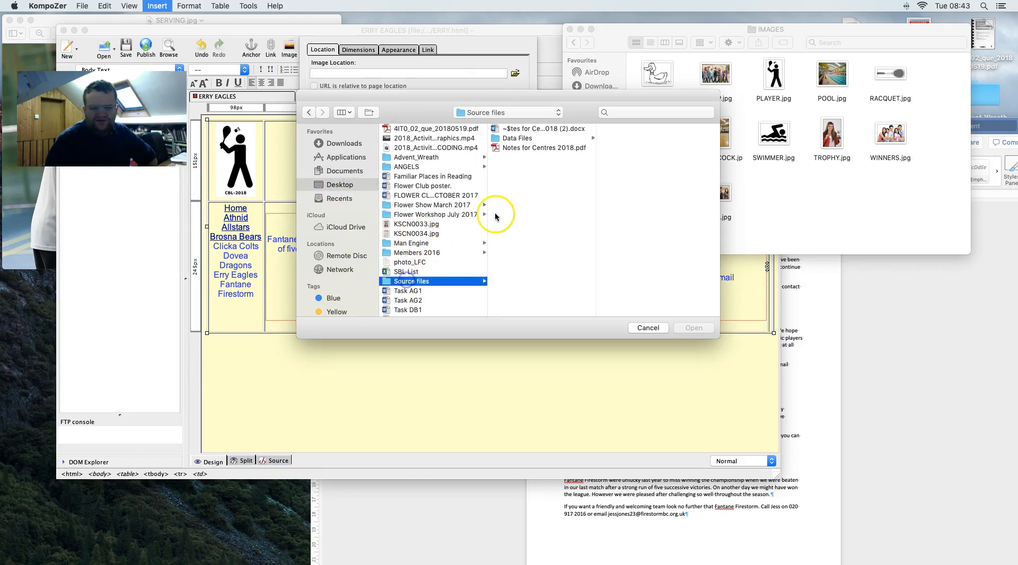
{"action": "left_click", "coordinate": [508, 139]}
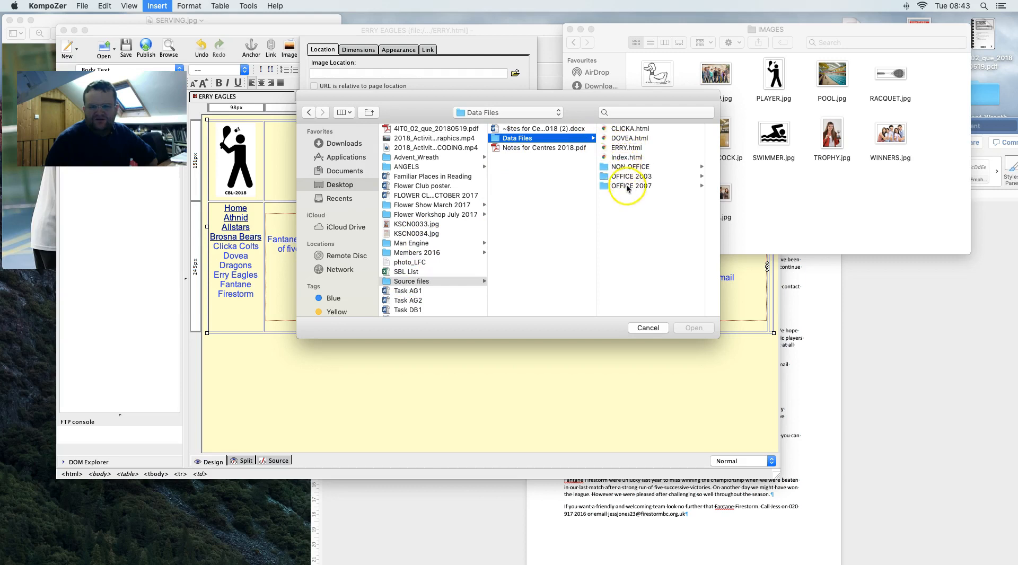
{"action": "left_click", "coordinate": [629, 186]}
{"action": "left_click", "coordinate": [637, 157]}
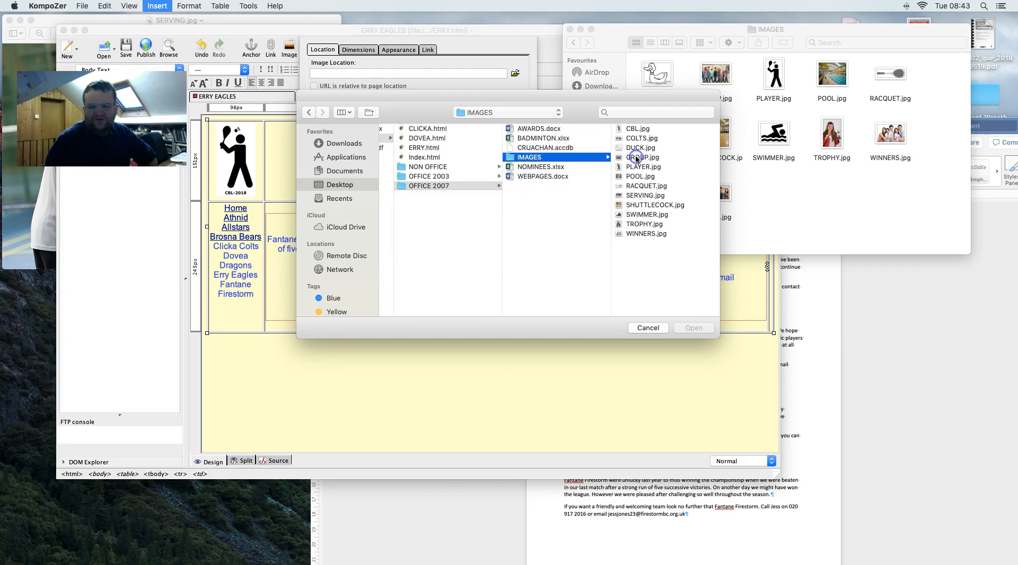
{"action": "left_click", "coordinate": [648, 234]}
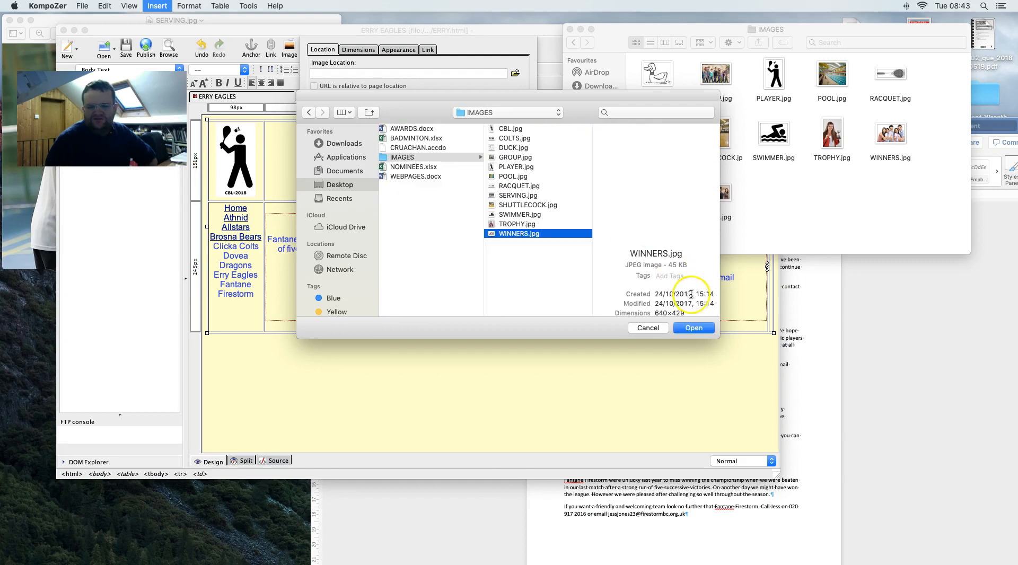
{"action": "left_click", "coordinate": [698, 327]}
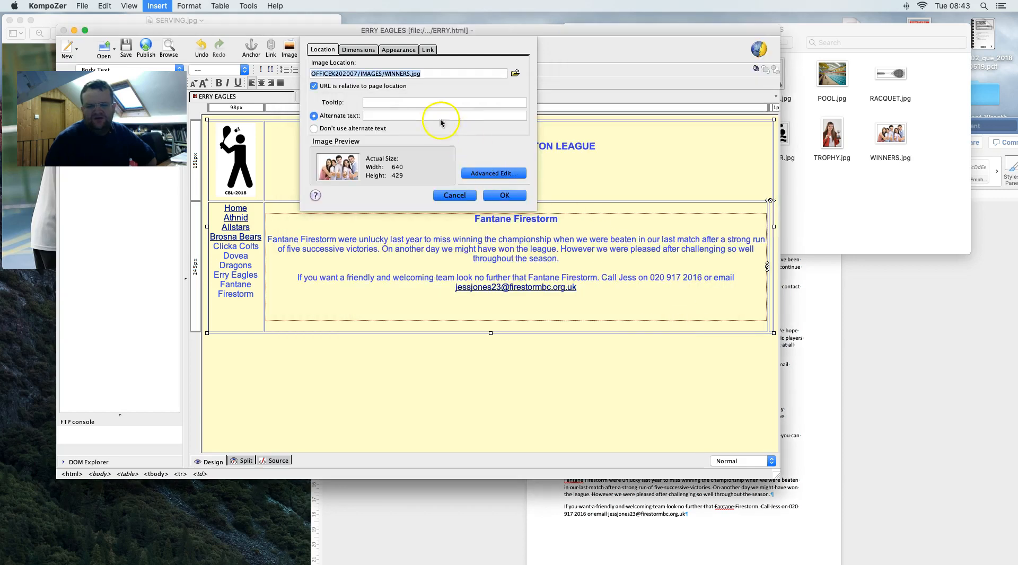
- Give WINNERS.jpg a custom width of 450 pixels and insert it without alternate text
{"action": "left_click", "coordinate": [359, 51]}
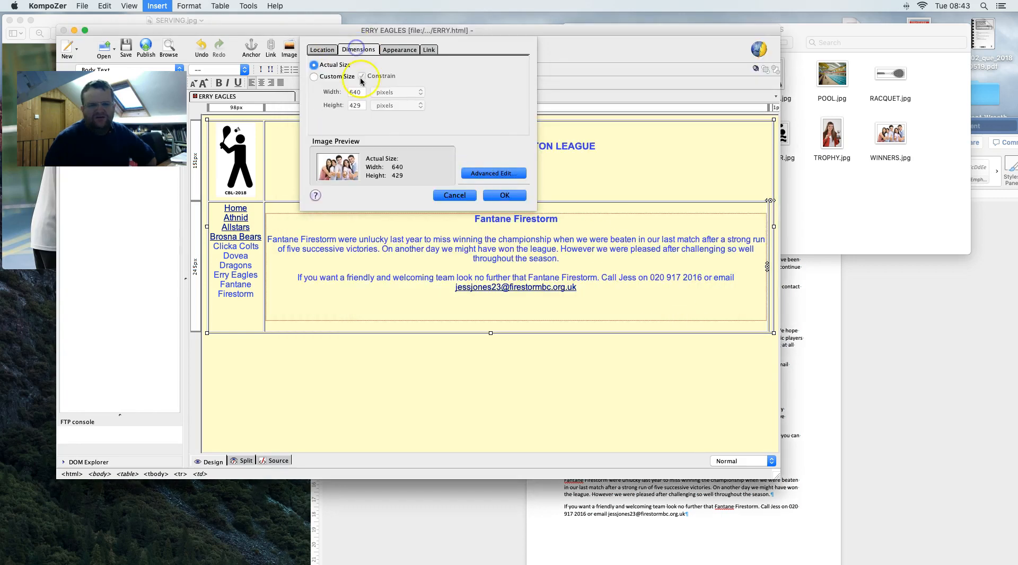
{"action": "left_click", "coordinate": [328, 77]}
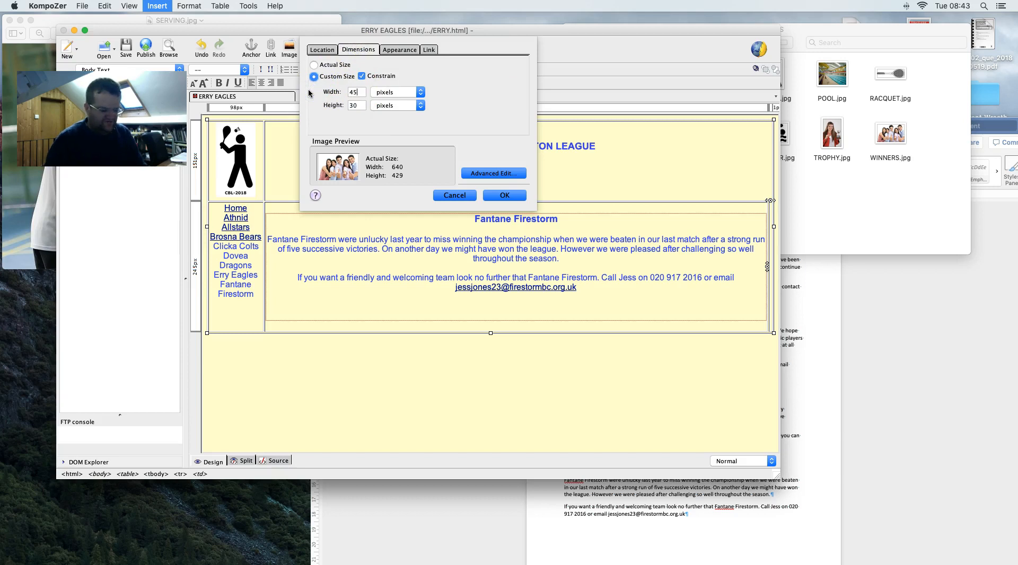
{"action": "left_click", "coordinate": [507, 194]}
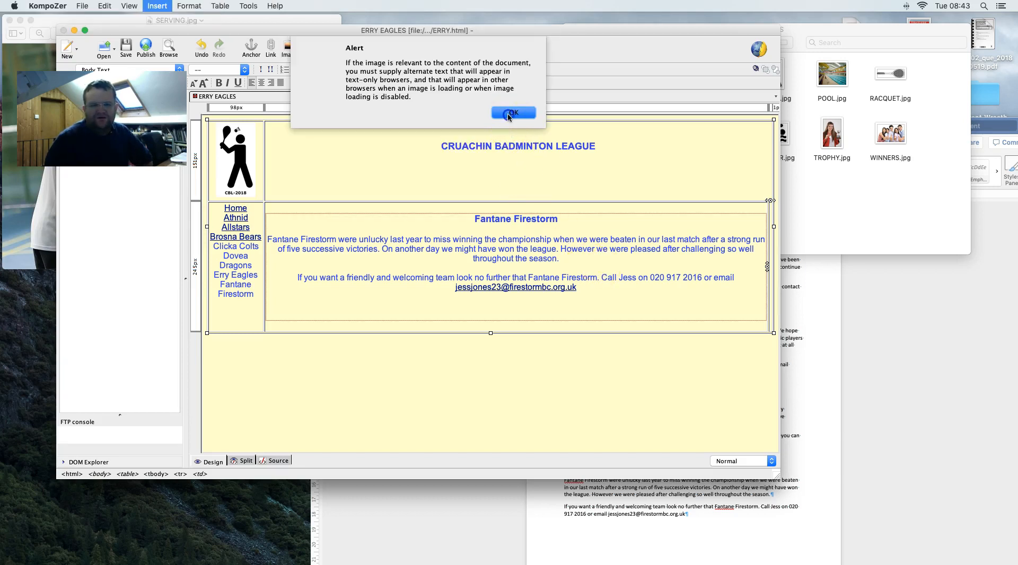
{"action": "left_click", "coordinate": [511, 113]}
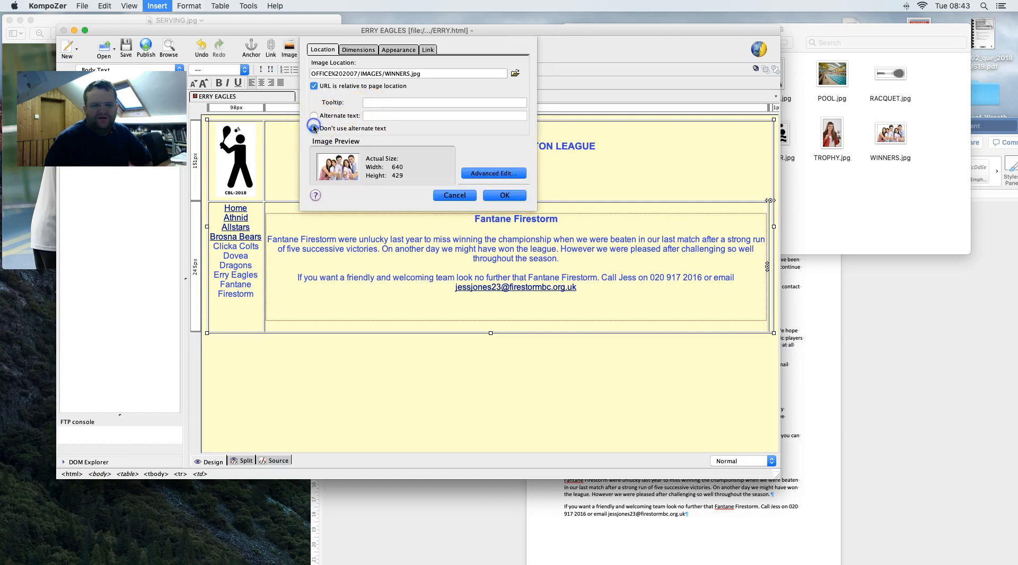
{"action": "left_click", "coordinate": [505, 195]}
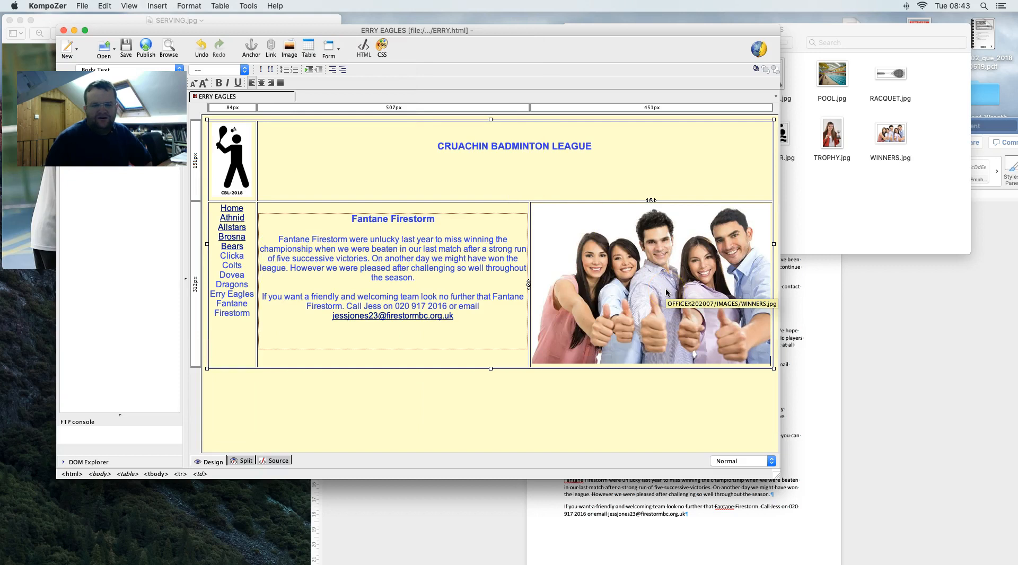
- Save the page with title 'FANTANE FIRESTORM' as FANTANE.html
{"action": "left_click", "coordinate": [79, 6]}
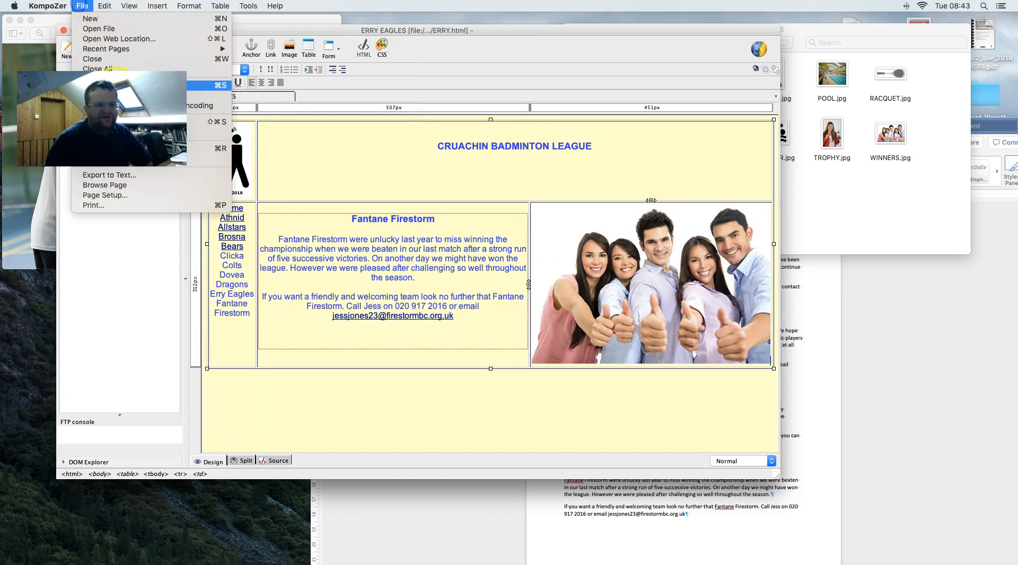
{"action": "left_click", "coordinate": [210, 106]}
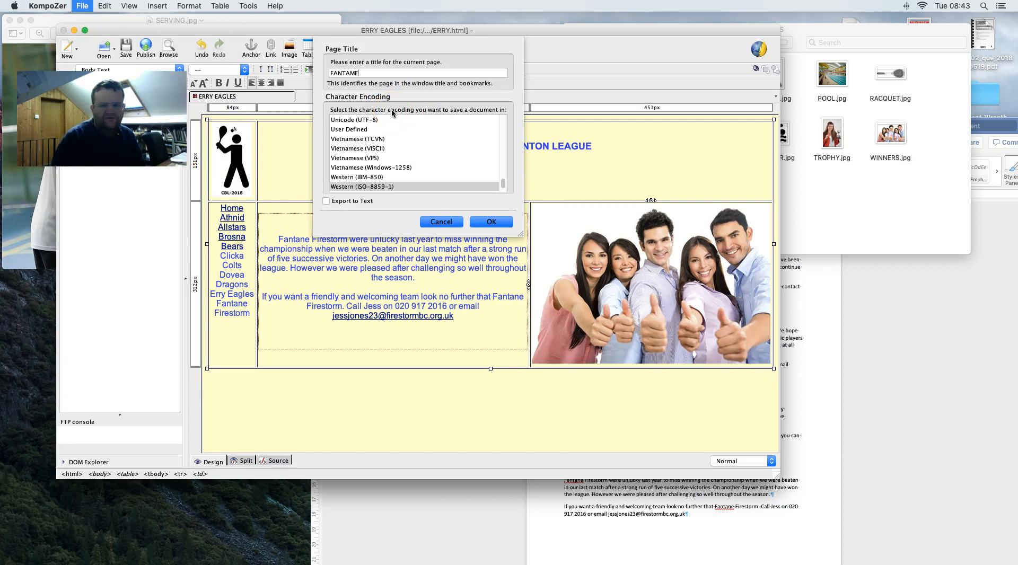
{"action": "left_click", "coordinate": [816, 484]}
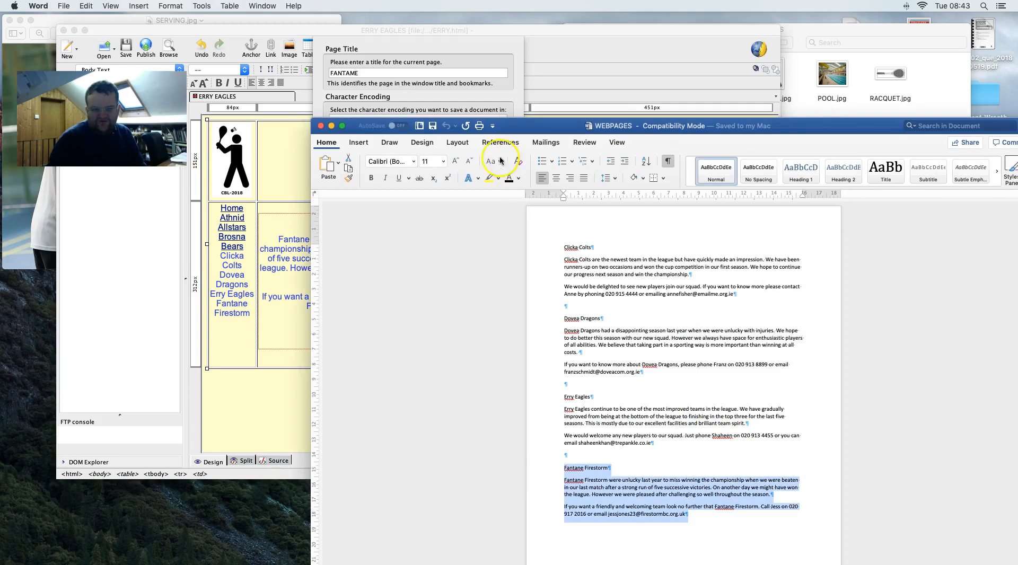
{"action": "left_click", "coordinate": [376, 73]}
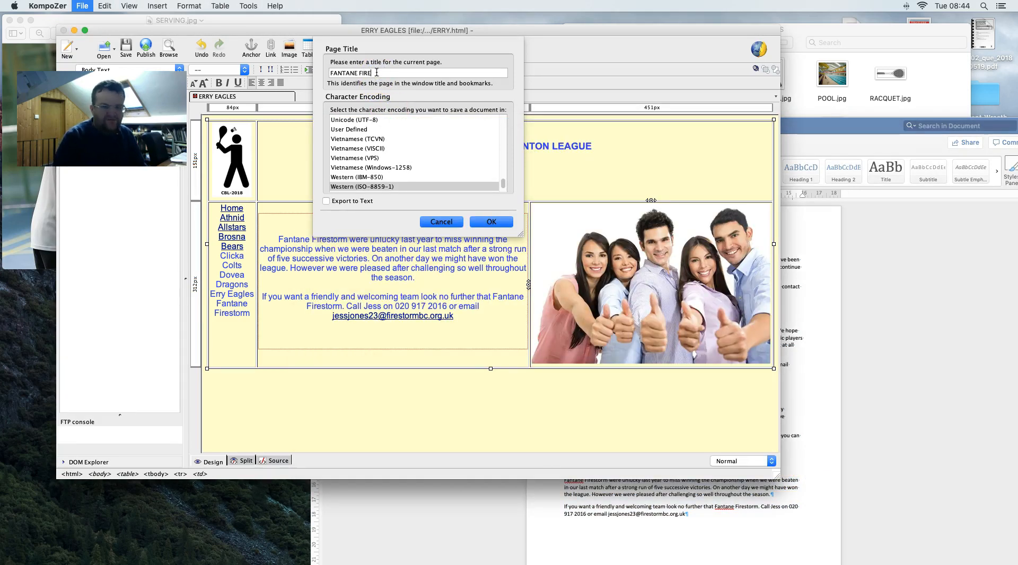
{"action": "key", "text": "Return"}
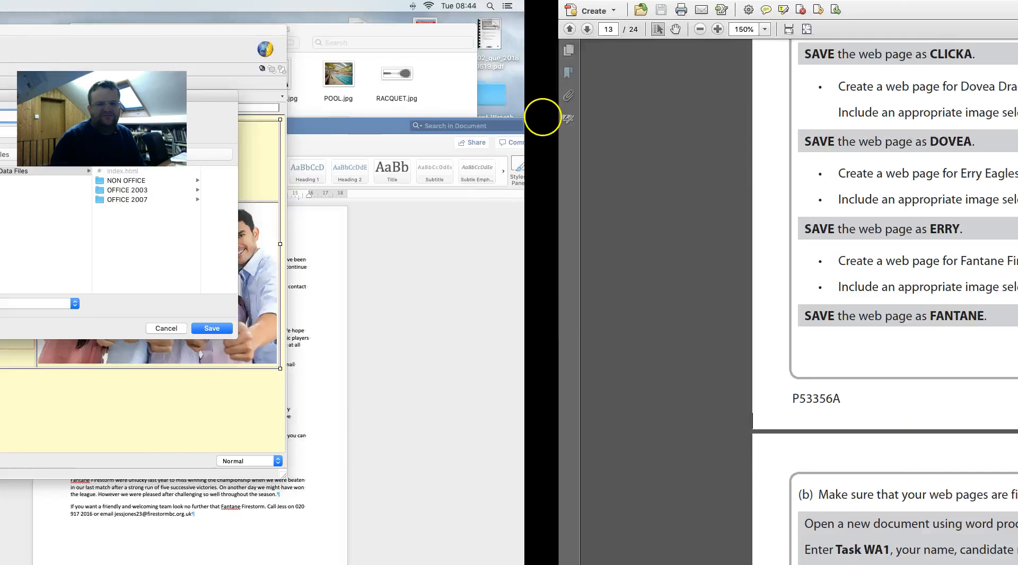
{"action": "type", "text": "FANTANE.html"}
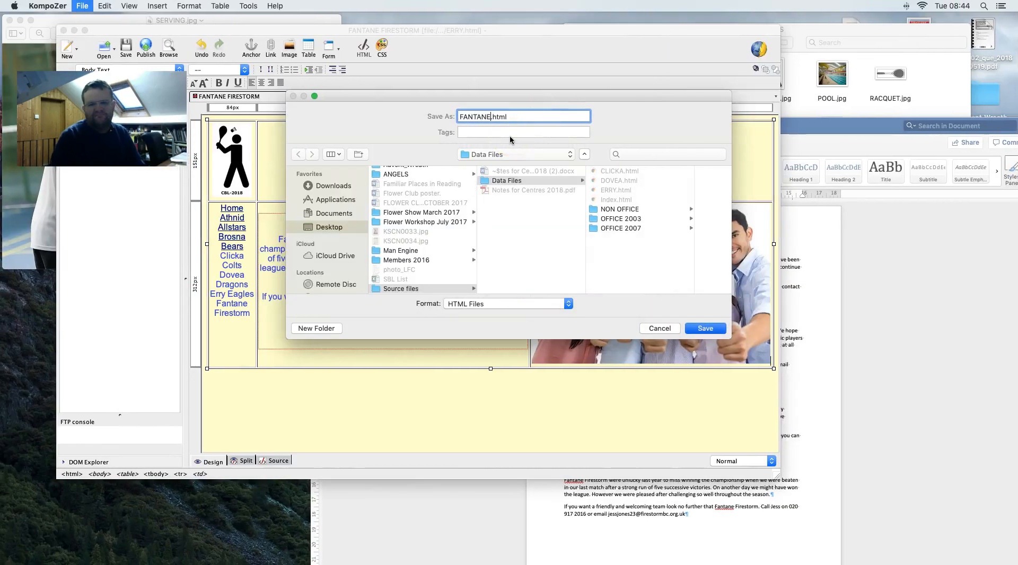
{"action": "key", "text": "Return"}
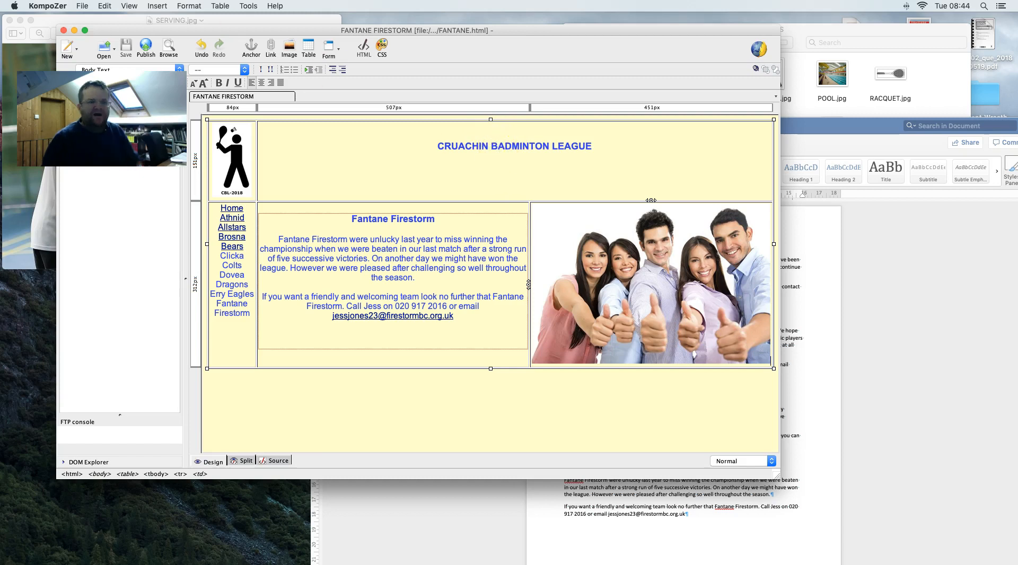
{"action": "left_click", "coordinate": [82, 6]}
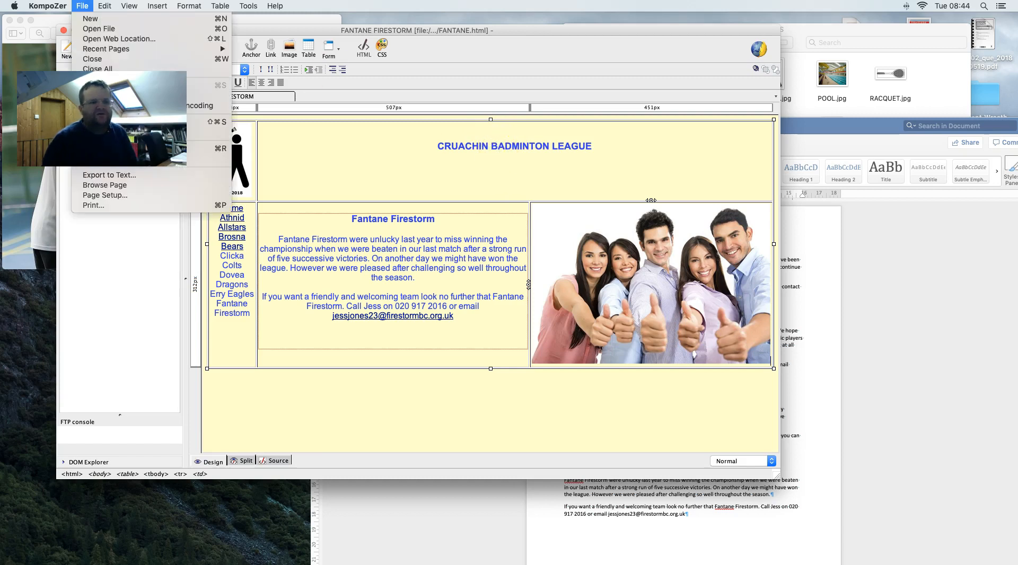
- Open CLICKA.html and add a line break before 'We would…' after 'championship'
{"action": "left_click", "coordinate": [115, 34]}
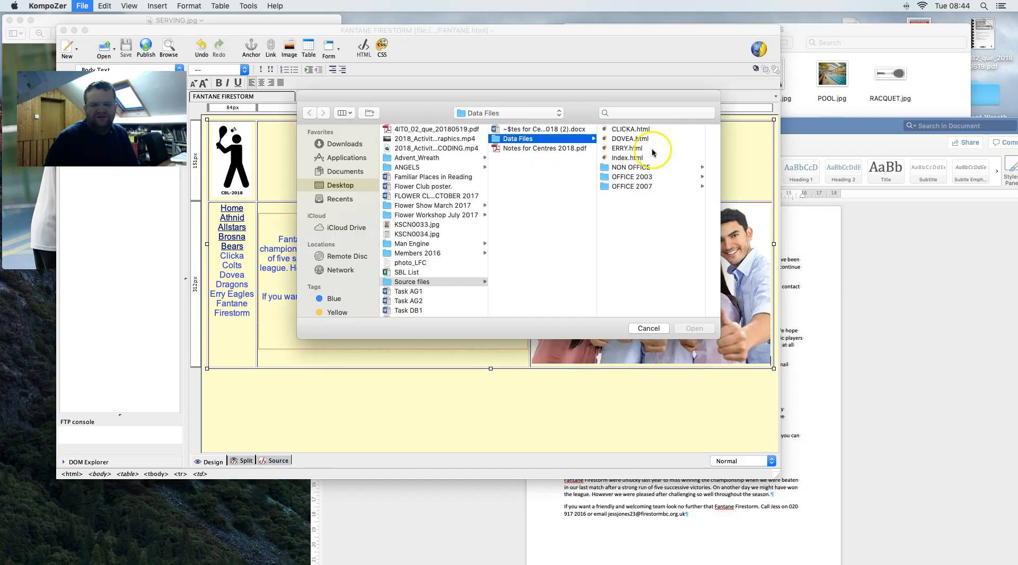
{"action": "left_click_drag", "start_coordinate": [629, 149], "coordinate": [615, 127]}
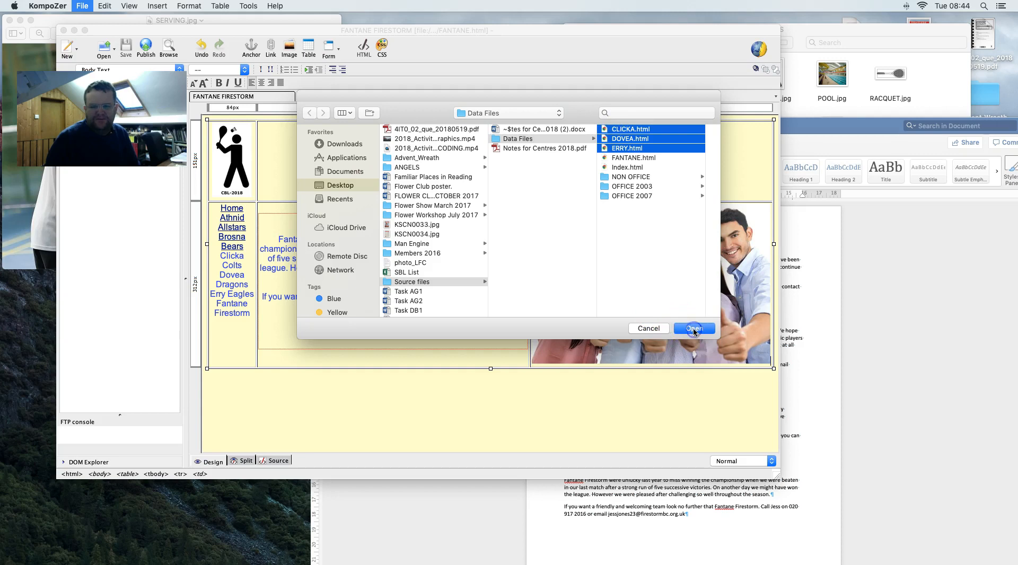
{"action": "left_click", "coordinate": [695, 329]}
{"action": "left_click", "coordinate": [445, 245]}
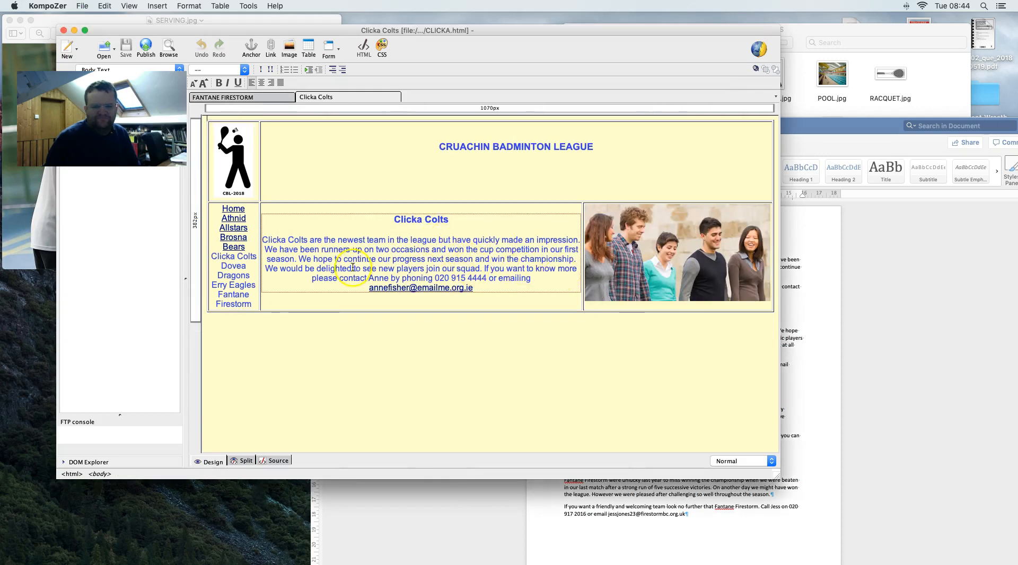
{"action": "left_click", "coordinate": [578, 261]}
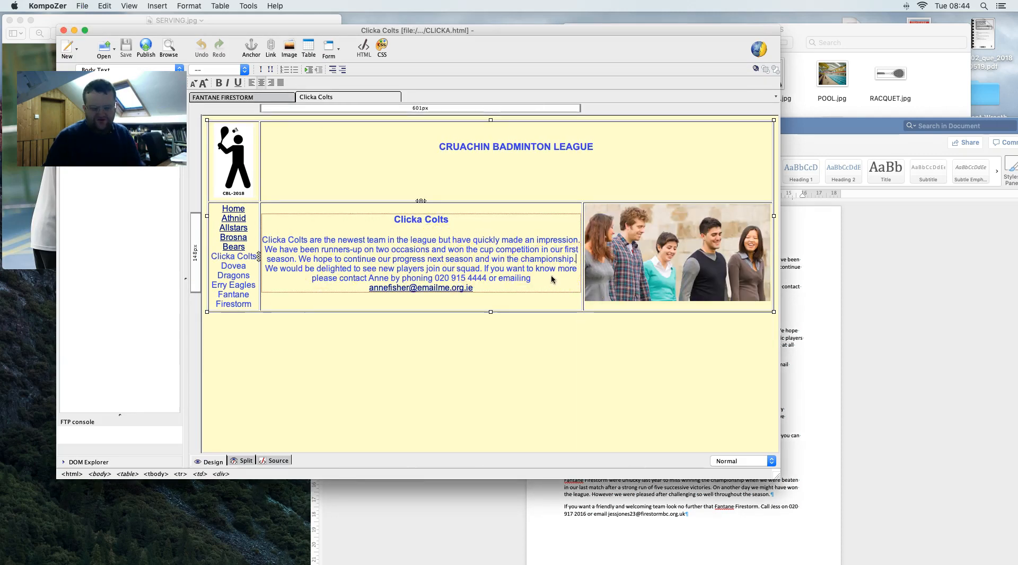
{"action": "key", "text": "Return"}
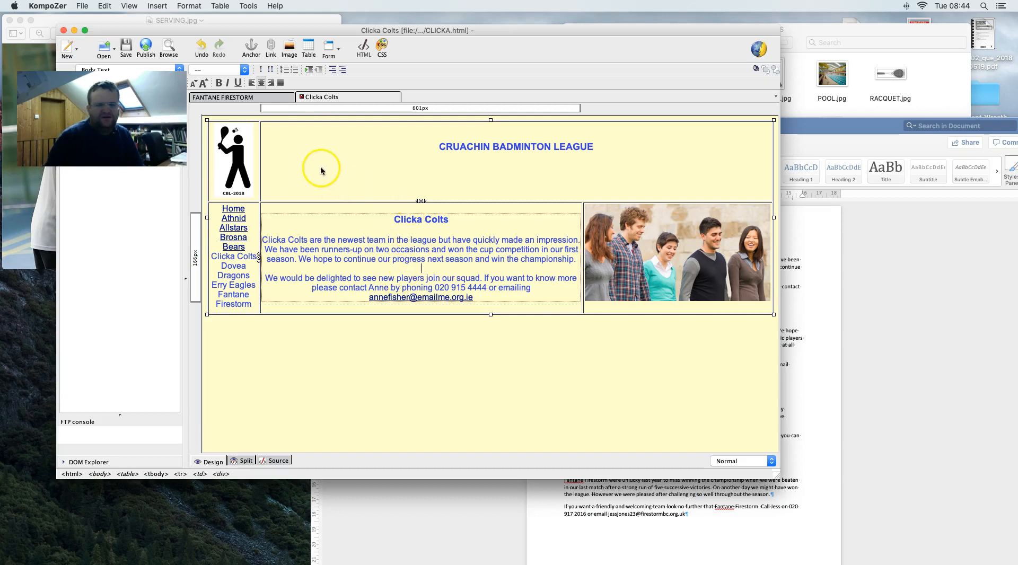
- Open DOVEA.html from Desktop > Source files > Data Files
{"action": "left_click", "coordinate": [83, 6]}
{"action": "left_click", "coordinate": [89, 28]}
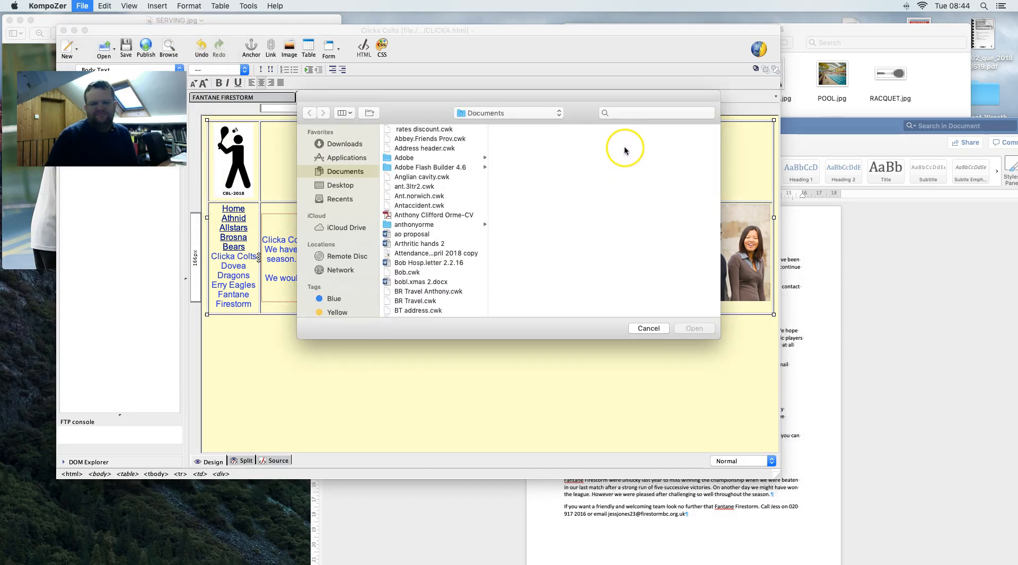
{"action": "left_click", "coordinate": [340, 187]}
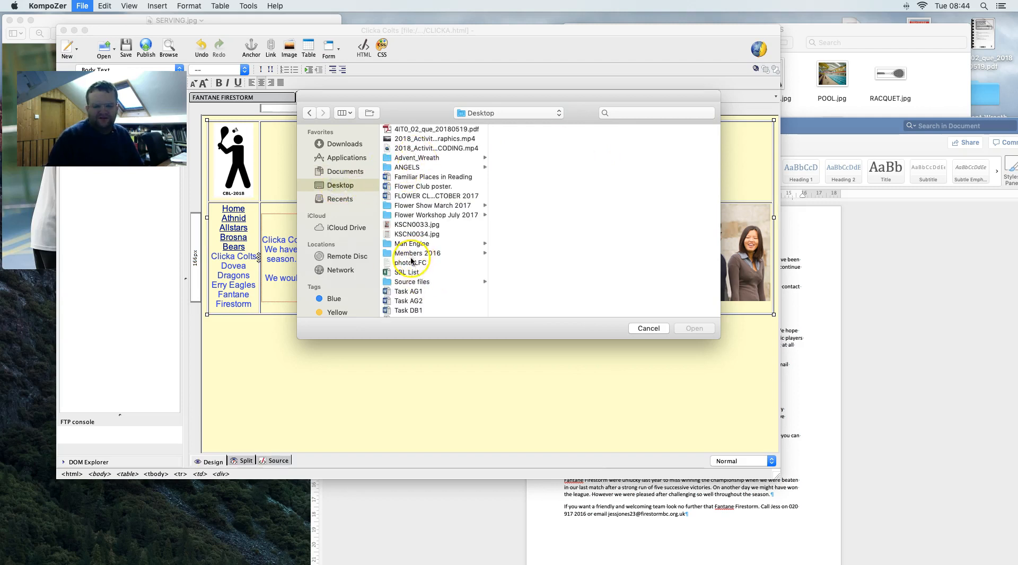
{"action": "left_click", "coordinate": [403, 273]}
{"action": "left_click", "coordinate": [408, 283]}
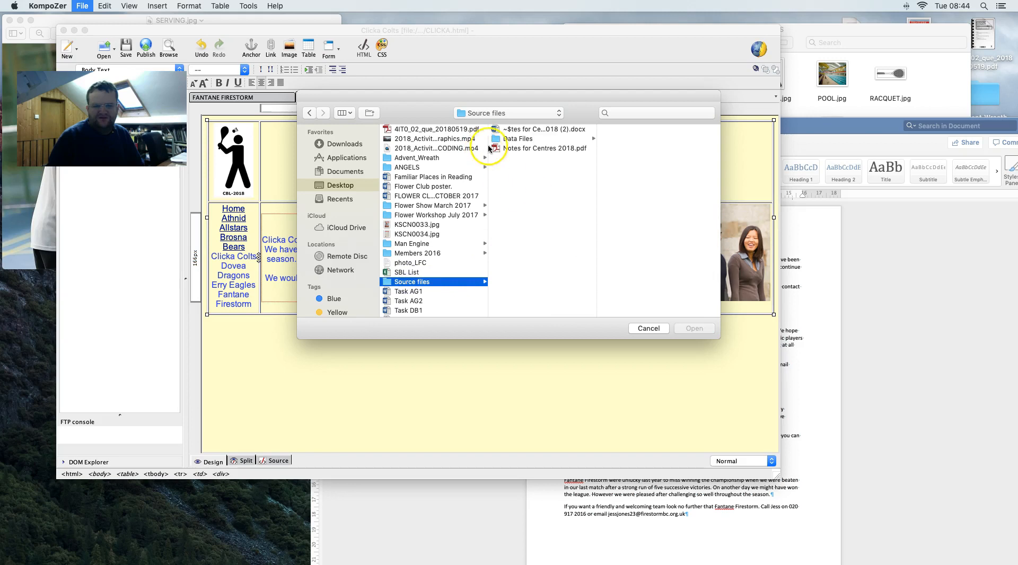
{"action": "left_click", "coordinate": [518, 139]}
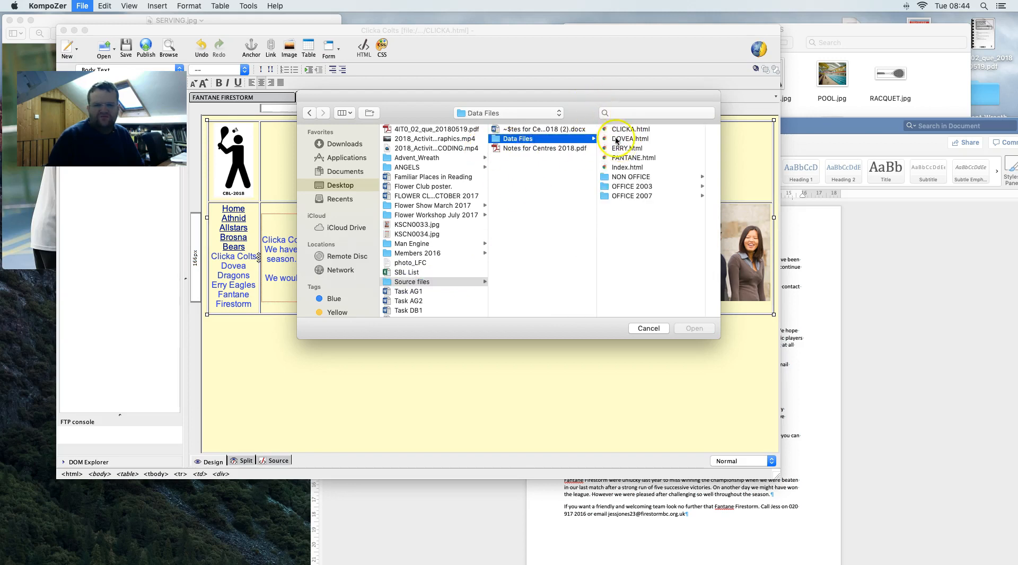
{"action": "left_click", "coordinate": [616, 140]}
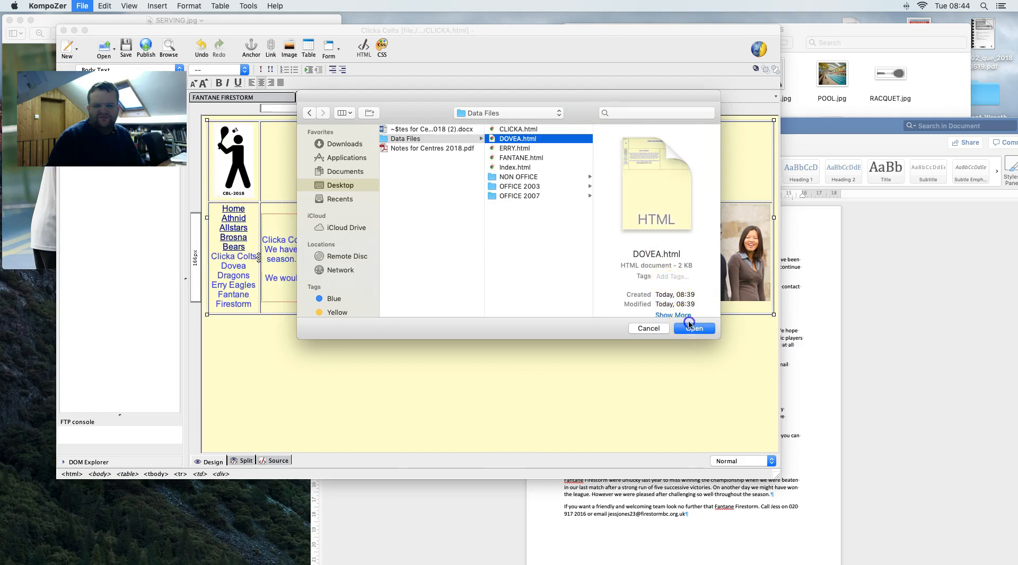
{"action": "left_click", "coordinate": [690, 329]}
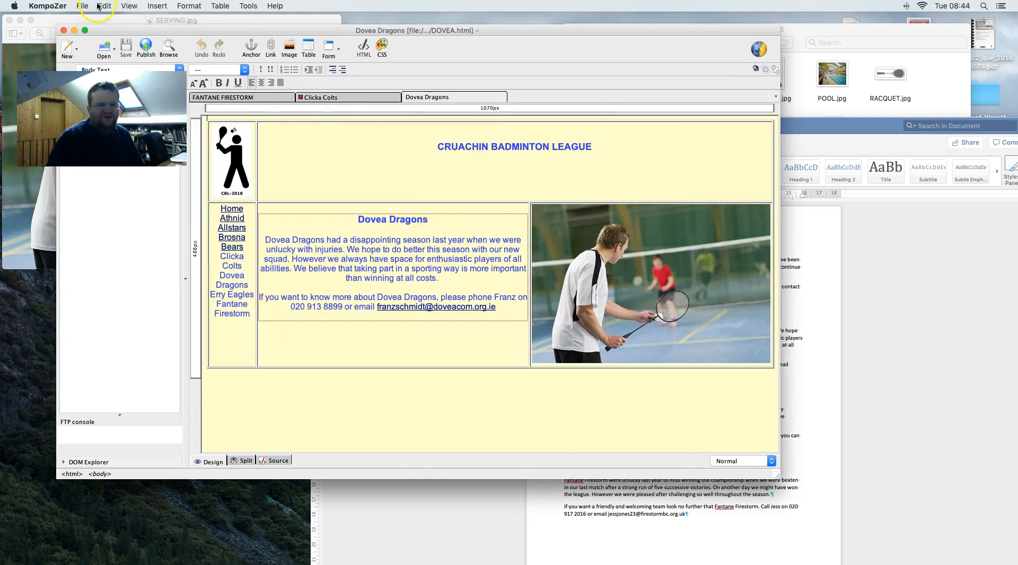
- Open ERRY.html from the Data Files folder, then return to the Fantane Firestorm tab
{"action": "left_click", "coordinate": [83, 6]}
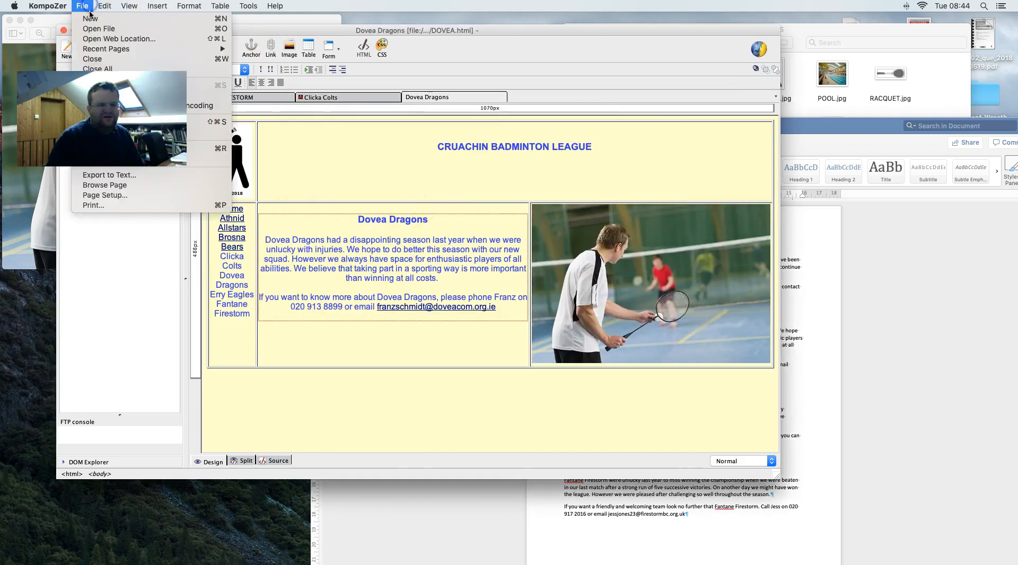
{"action": "left_click", "coordinate": [116, 30]}
{"action": "left_click", "coordinate": [417, 159]}
{"action": "scroll", "coordinate": [323, 165], "scroll_direction": "up", "scroll_amount": 3}
{"action": "left_click", "coordinate": [338, 185]}
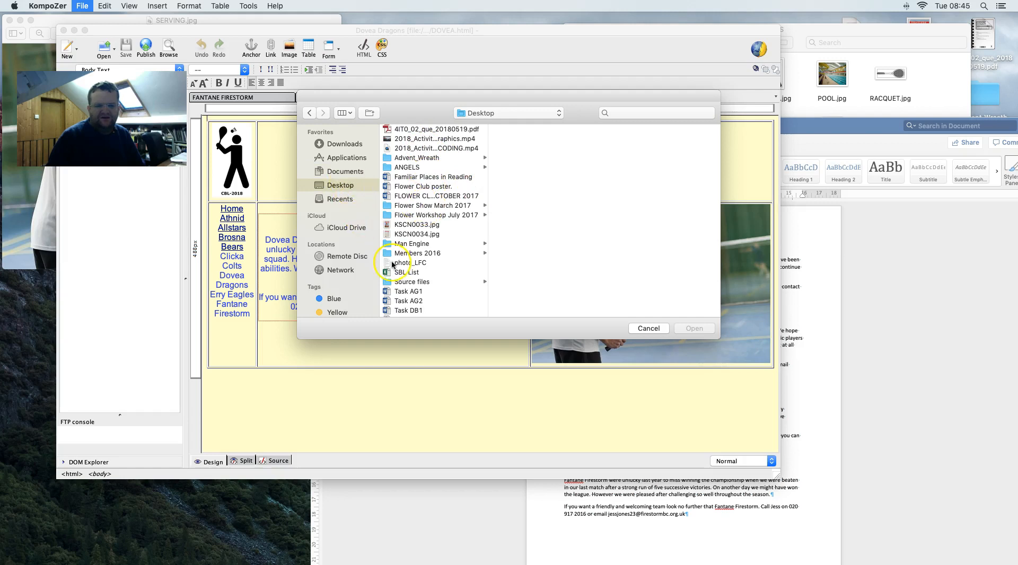
{"action": "left_click", "coordinate": [414, 282]}
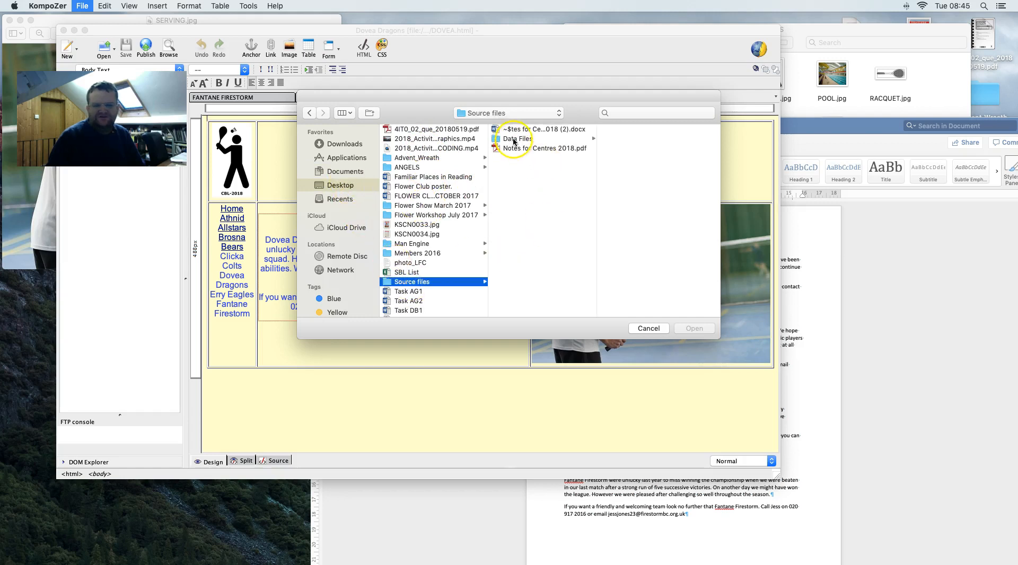
{"action": "left_click", "coordinate": [513, 139]}
{"action": "left_click", "coordinate": [629, 149]}
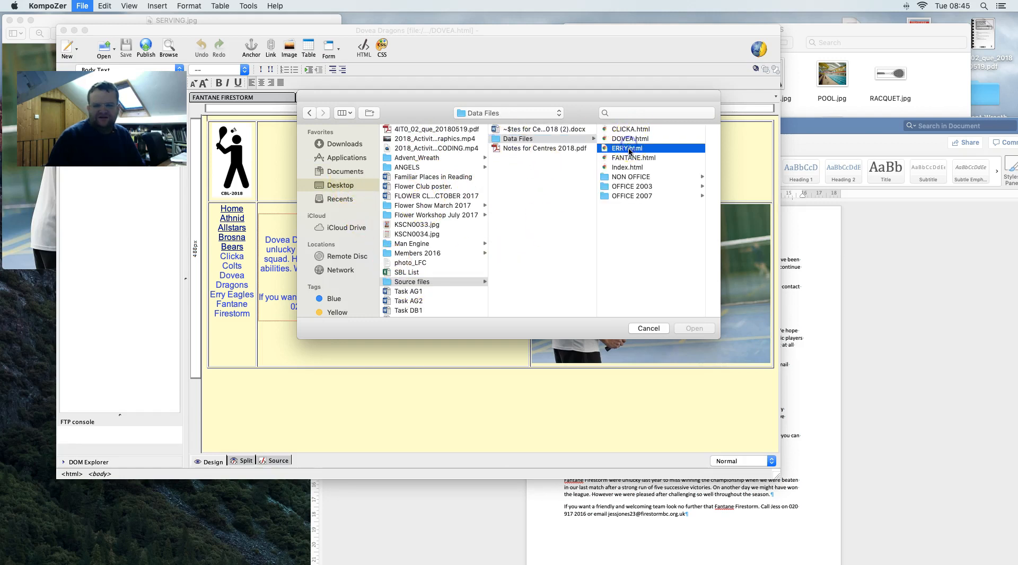
{"action": "key", "text": "Return"}
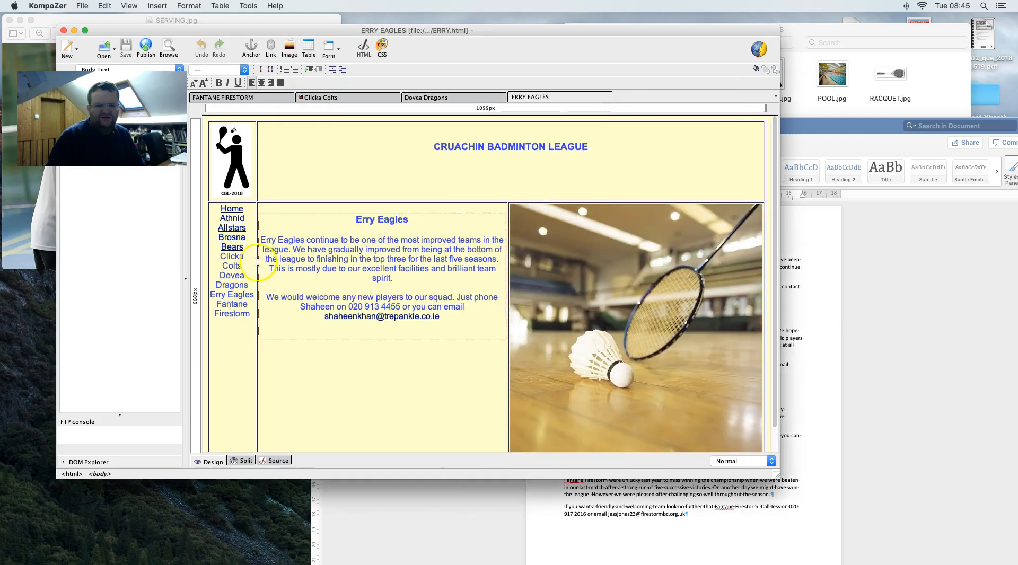
{"action": "left_click", "coordinate": [275, 98]}
- Link the Clicka Colts team-list entry to CLICKA.html
{"action": "double_click", "coordinate": [229, 265]}
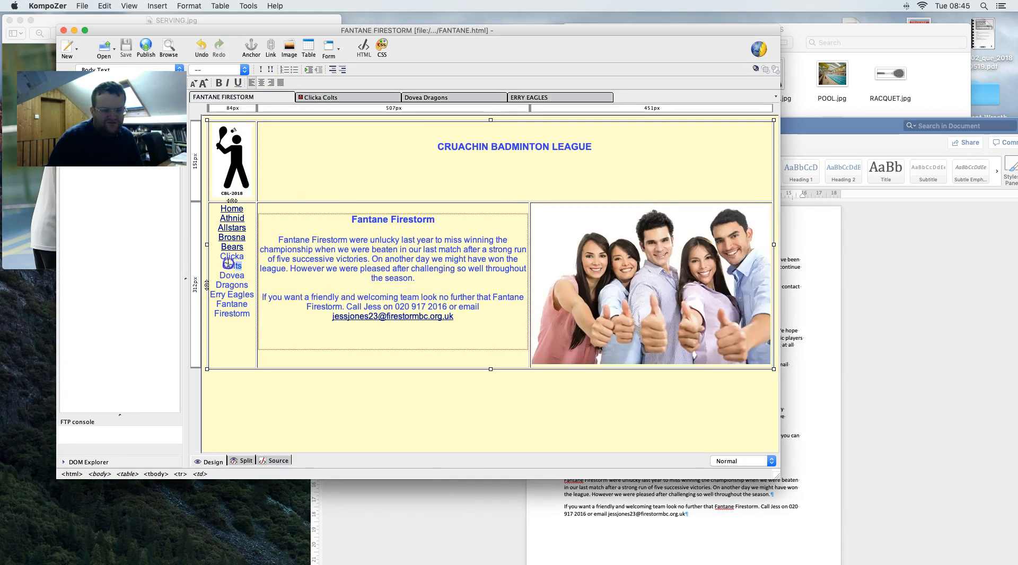
{"action": "right_click", "coordinate": [233, 259]}
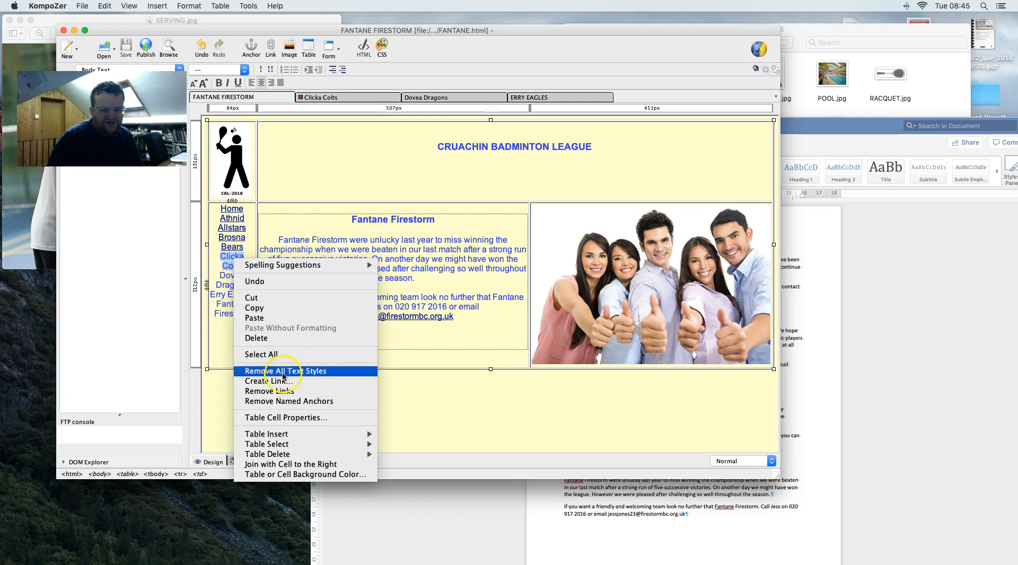
{"action": "left_click", "coordinate": [282, 383]}
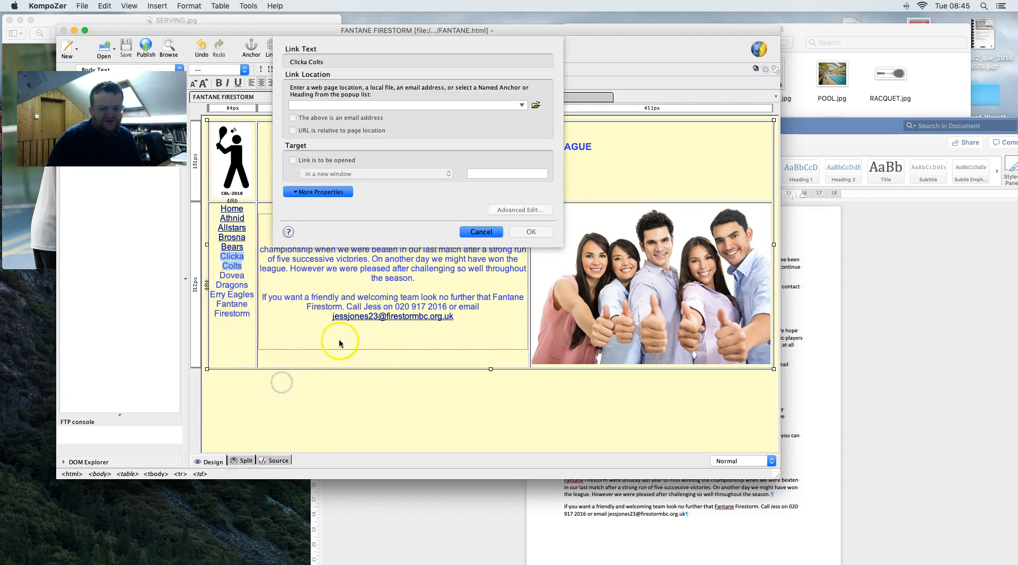
{"action": "left_click", "coordinate": [537, 105]}
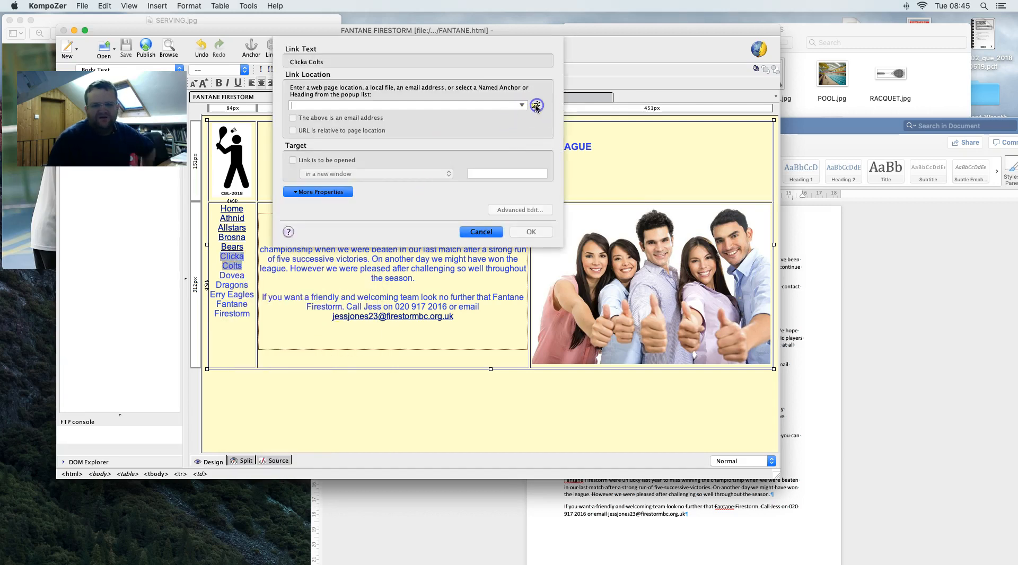
{"action": "left_click", "coordinate": [360, 223]}
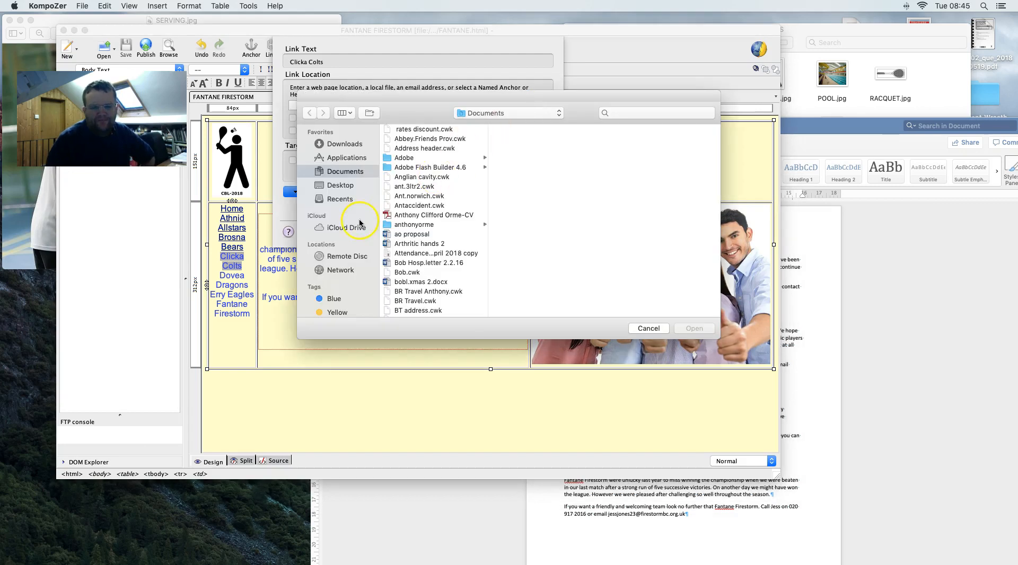
{"action": "left_click", "coordinate": [337, 191]}
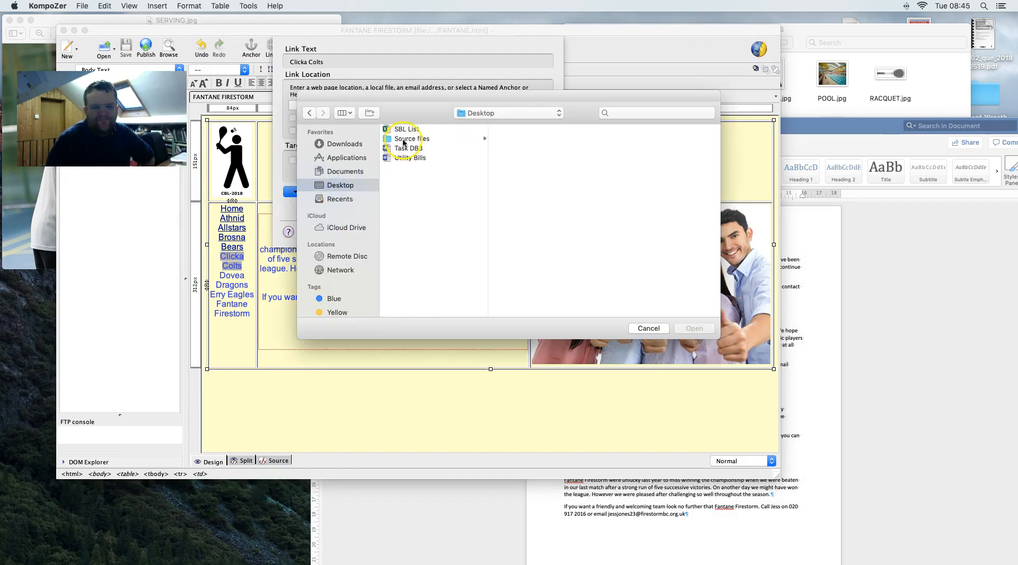
{"action": "left_click", "coordinate": [405, 140]}
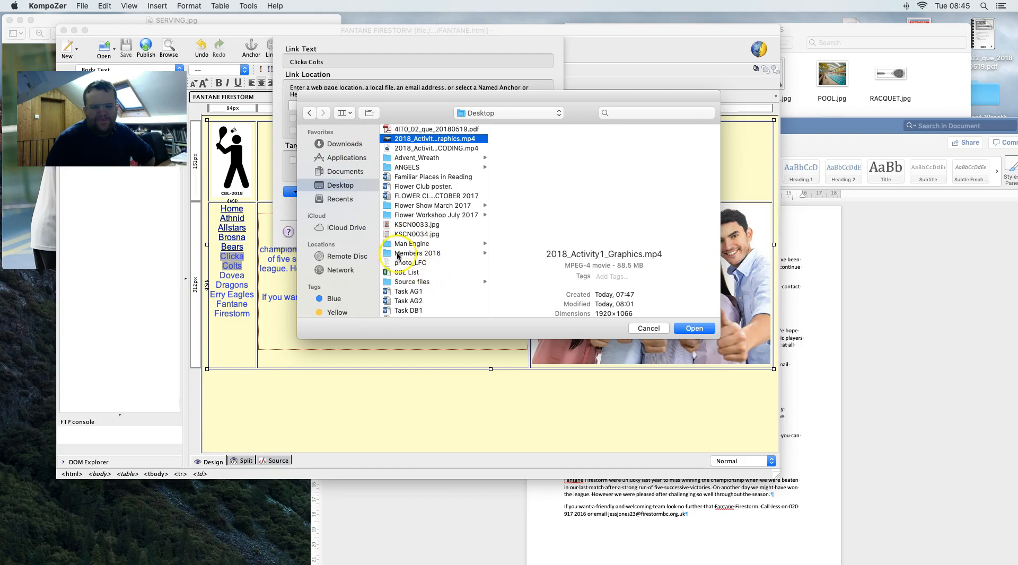
{"action": "left_click", "coordinate": [408, 281]}
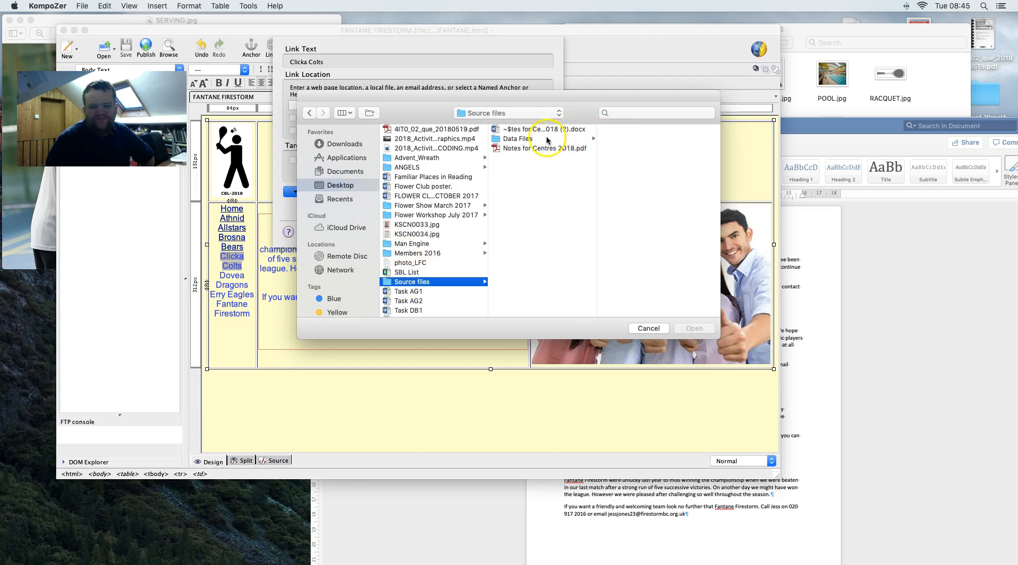
{"action": "left_click", "coordinate": [548, 139]}
{"action": "left_click", "coordinate": [631, 130]}
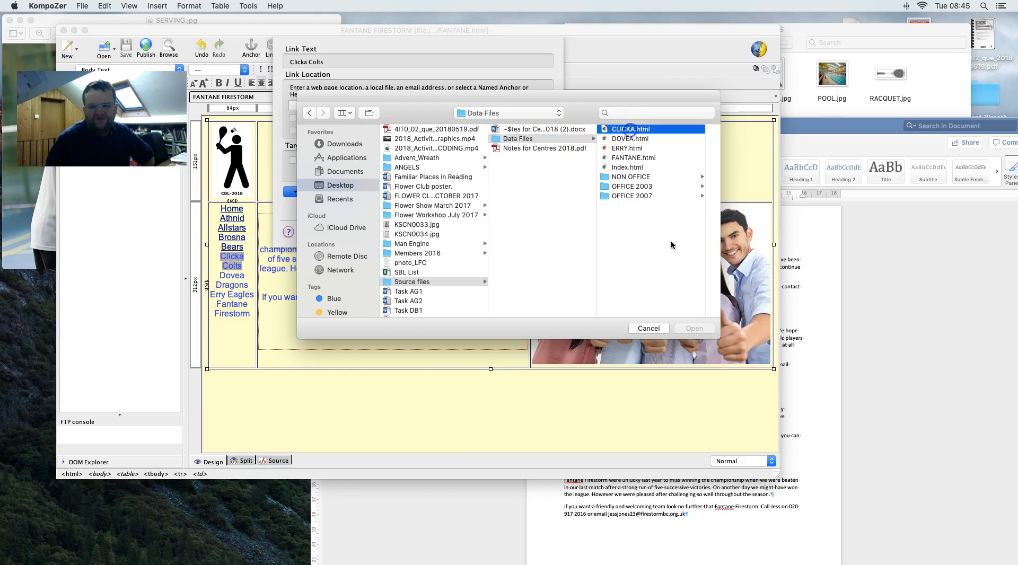
{"action": "left_click", "coordinate": [695, 329]}
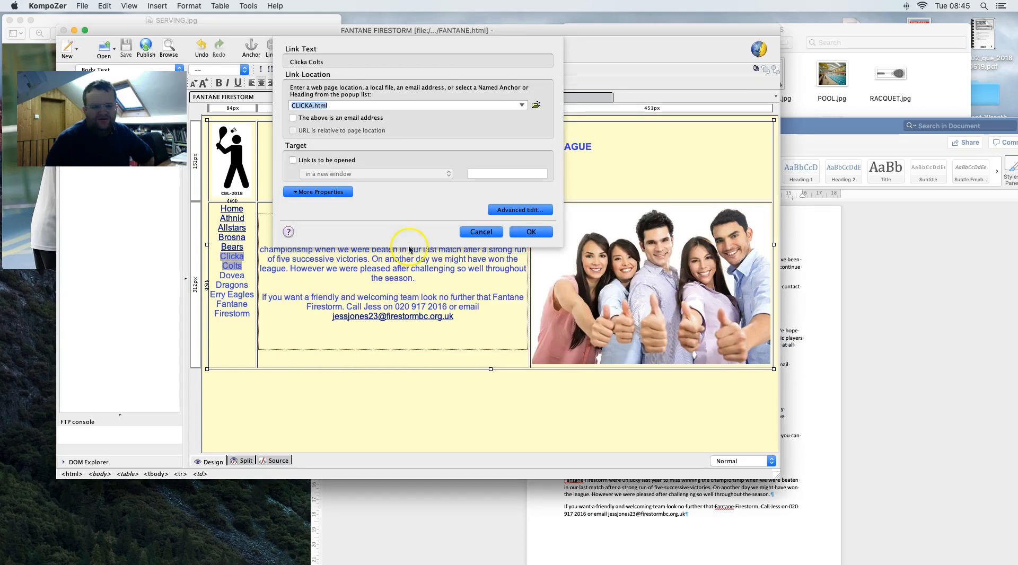
{"action": "left_click", "coordinate": [529, 232]}
- Link the Dovea Dragons entry to DOVEA.html
{"action": "left_click_drag", "start_coordinate": [247, 288], "coordinate": [220, 276]}
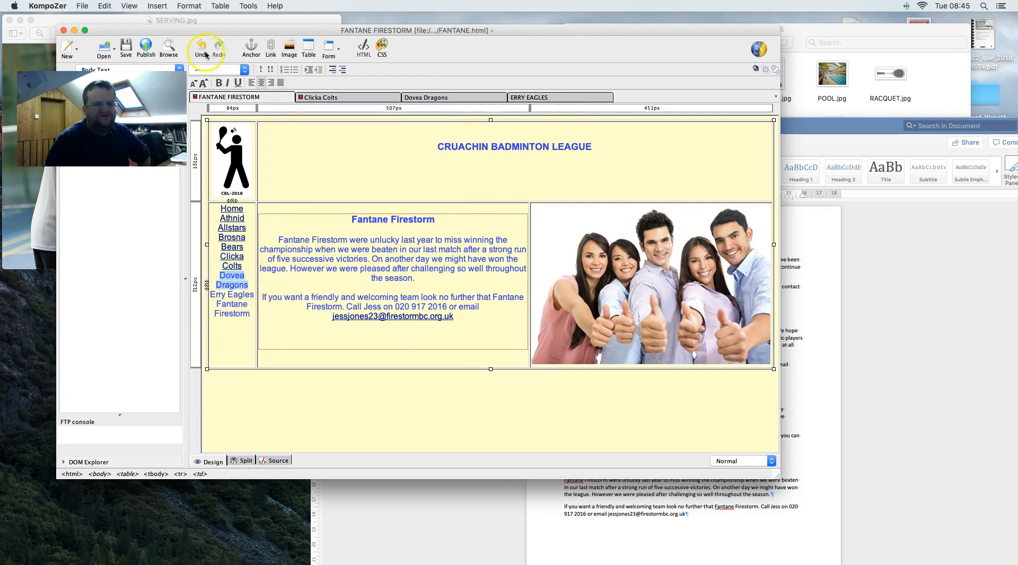
{"action": "right_click", "coordinate": [233, 279]}
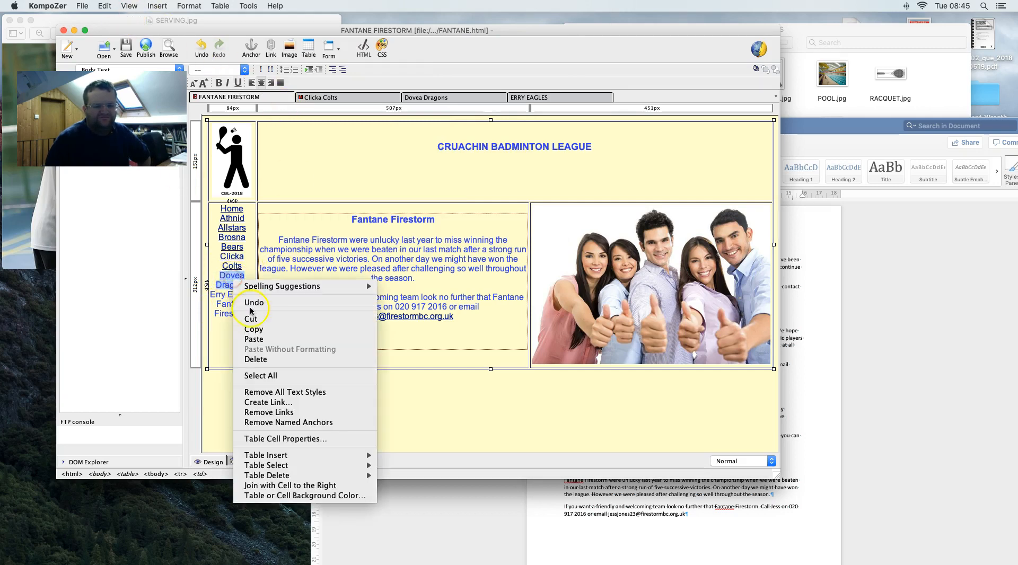
{"action": "left_click", "coordinate": [268, 402]}
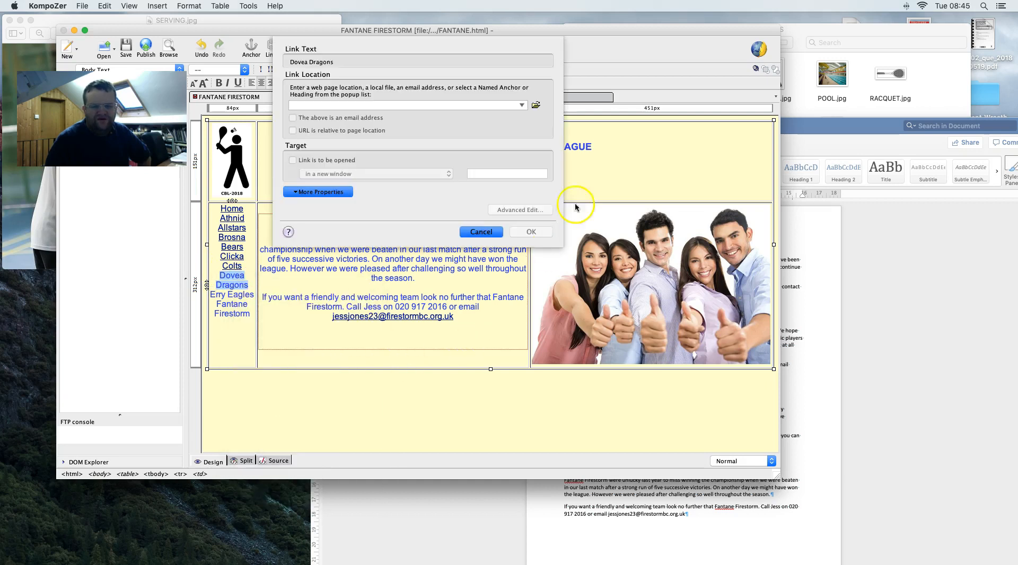
{"action": "left_click", "coordinate": [536, 106]}
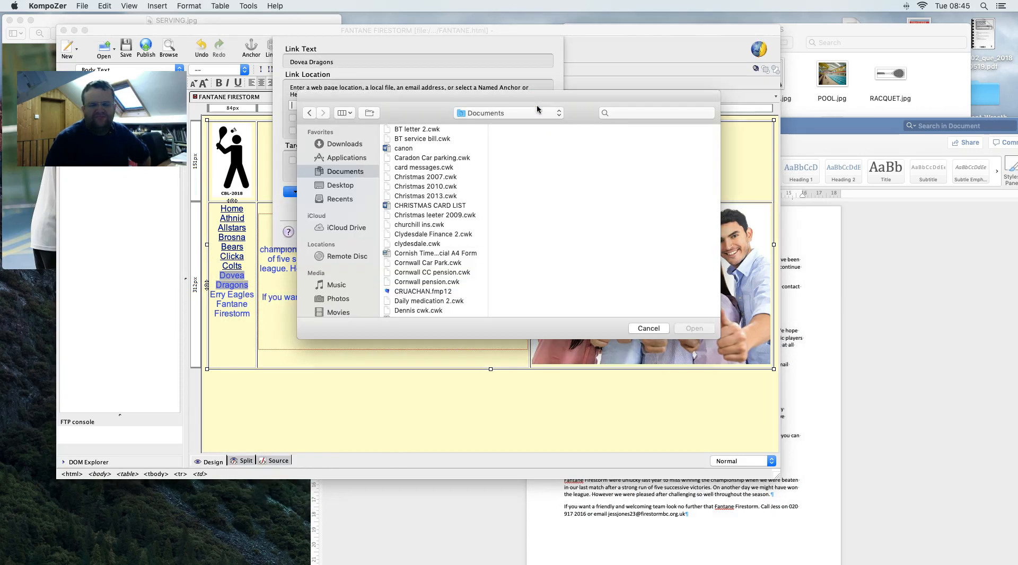
{"action": "left_click", "coordinate": [334, 186]}
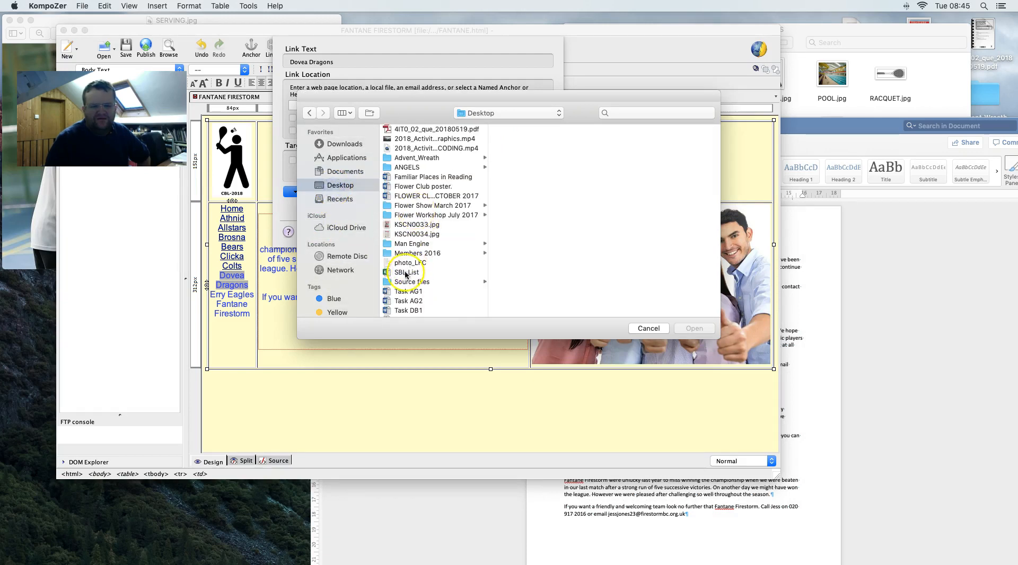
{"action": "left_click", "coordinate": [409, 292]}
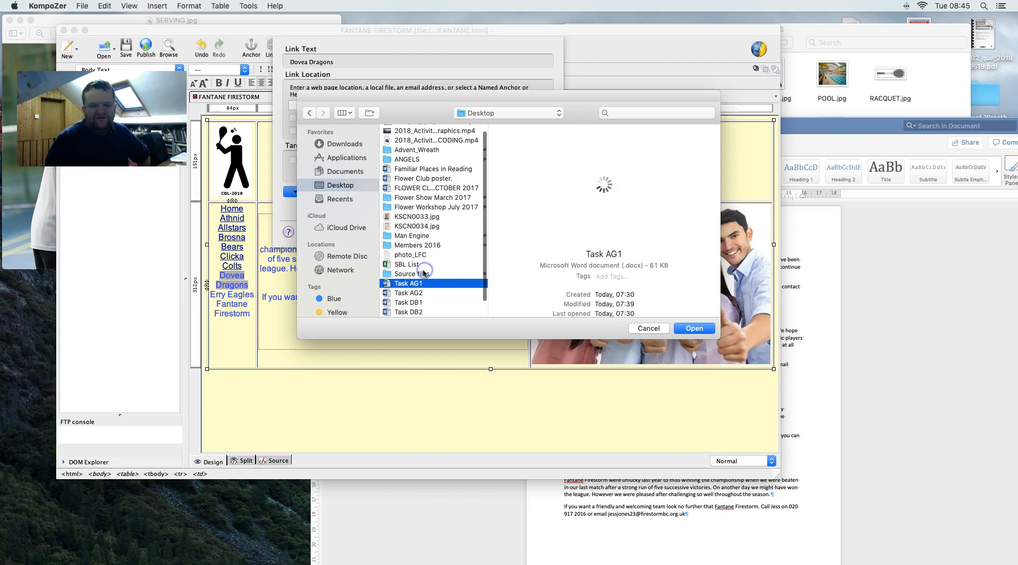
{"action": "left_click", "coordinate": [419, 273]}
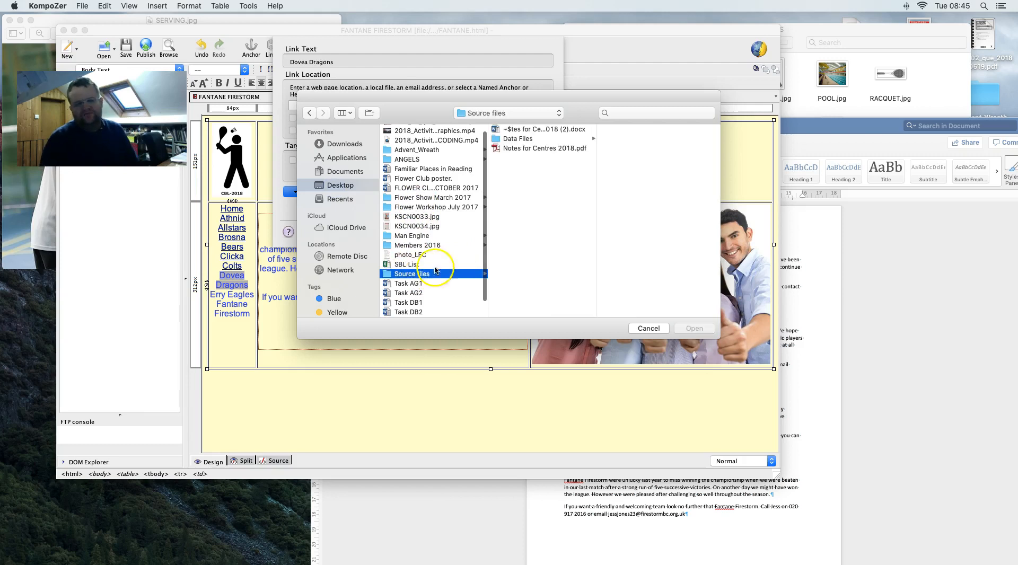
{"action": "left_click", "coordinate": [548, 139]}
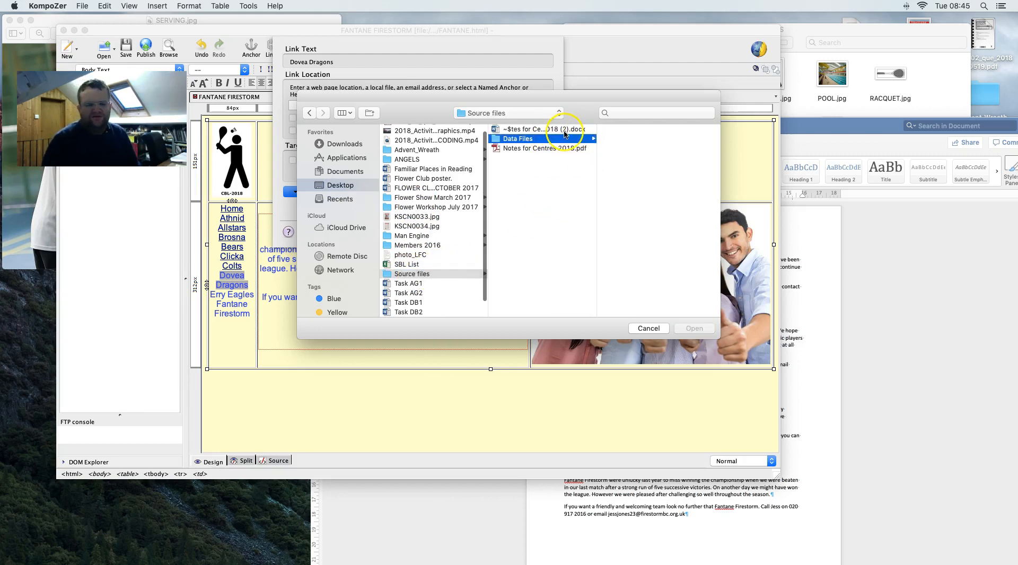
{"action": "left_click", "coordinate": [628, 138]}
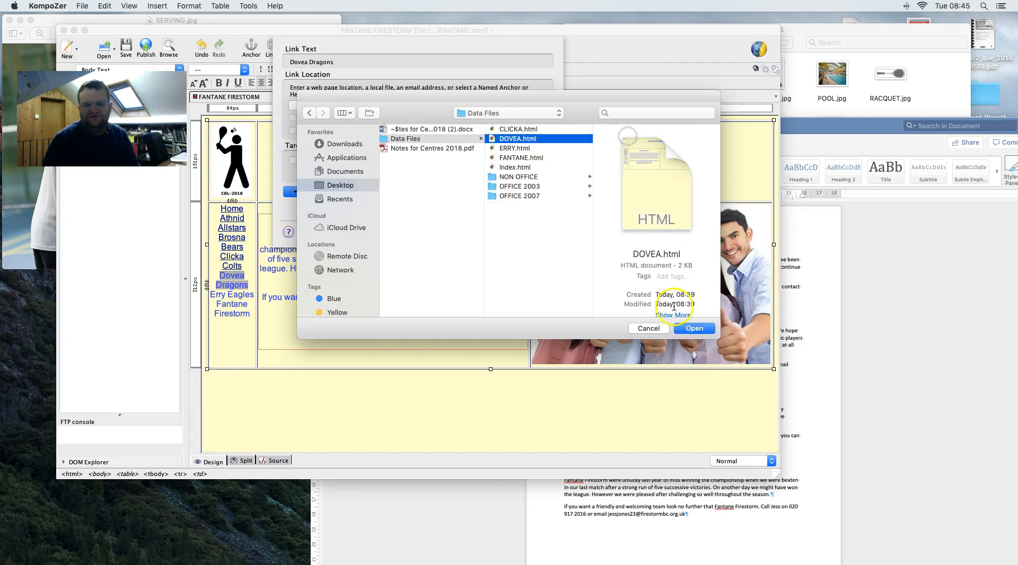
{"action": "left_click", "coordinate": [694, 328]}
{"action": "left_click", "coordinate": [531, 232]}
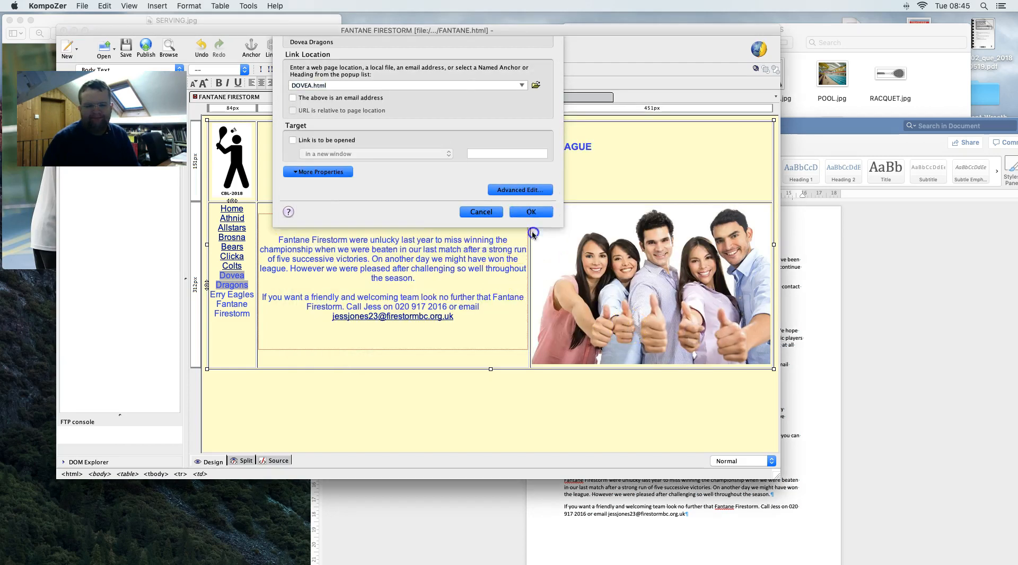
- Link the Erry Eagles entry to ERRY.html
{"action": "left_click_drag", "start_coordinate": [253, 296], "coordinate": [211, 295]}
{"action": "right_click", "coordinate": [227, 297]}
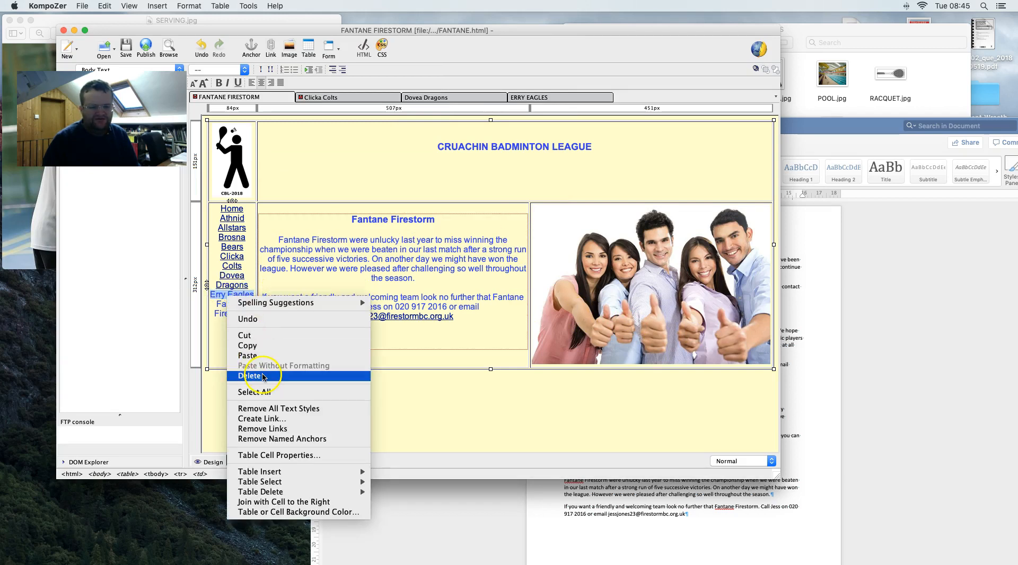
{"action": "left_click", "coordinate": [268, 419]}
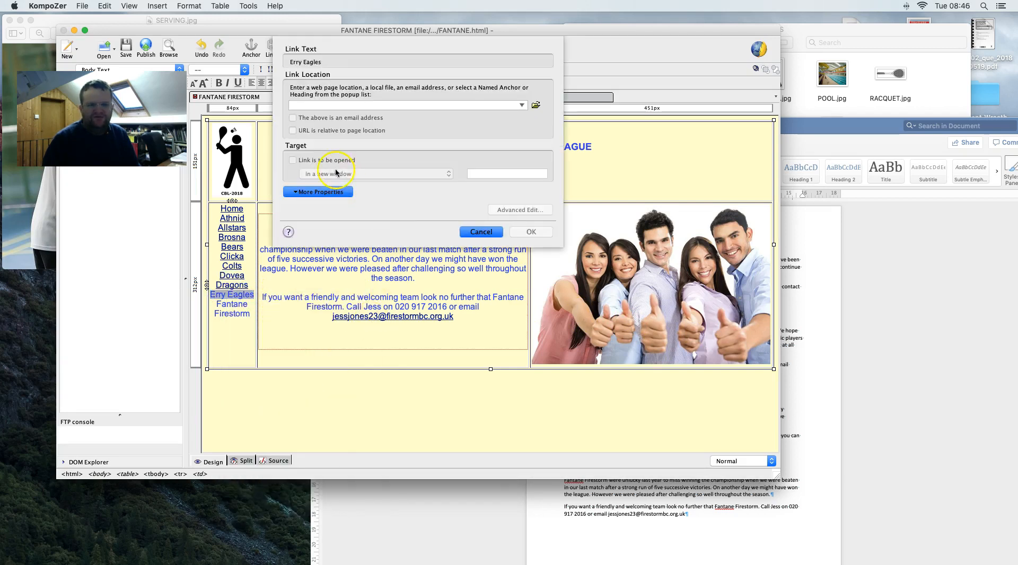
{"action": "left_click", "coordinate": [536, 105]}
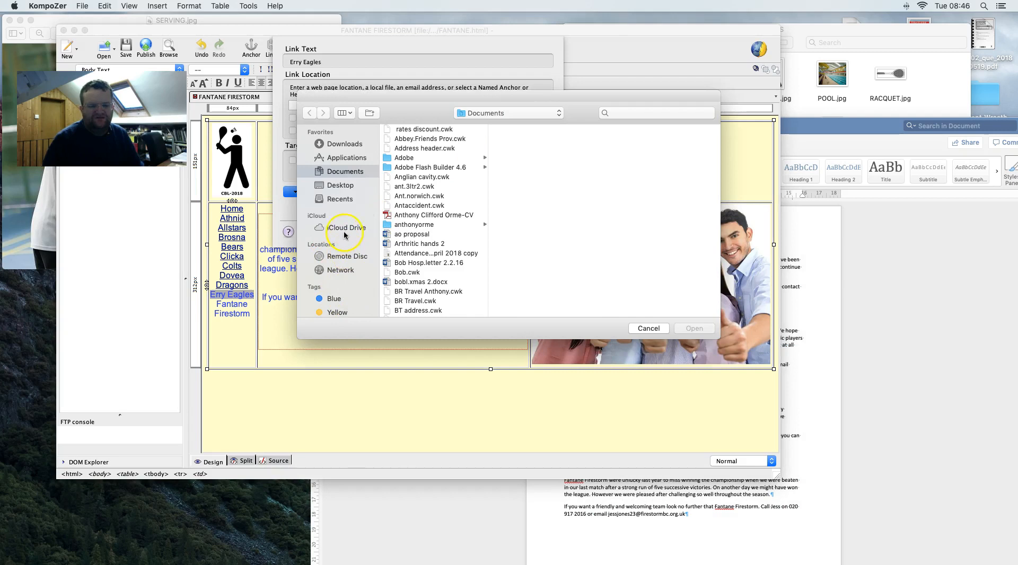
{"action": "left_click", "coordinate": [345, 185]}
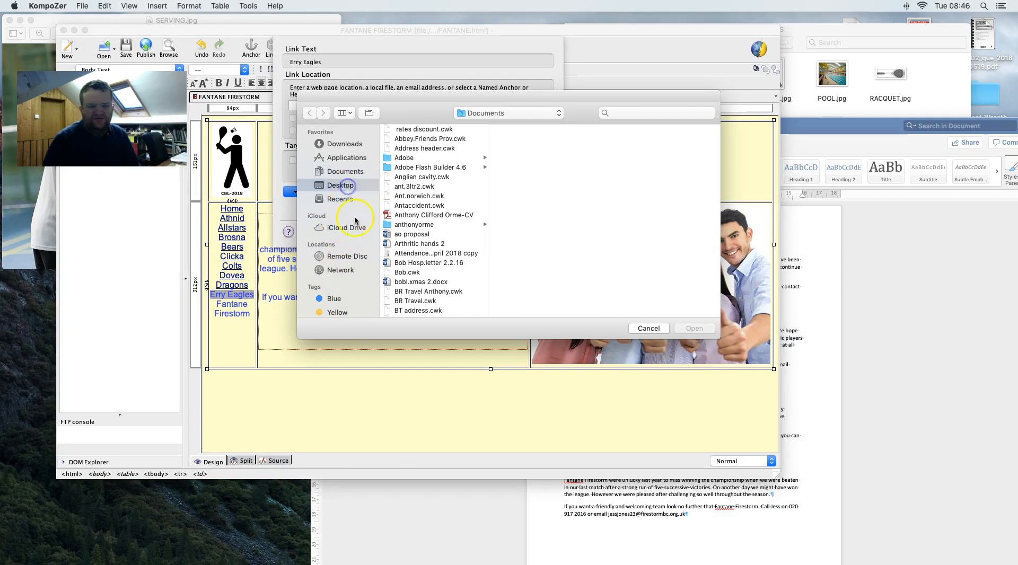
{"action": "left_click", "coordinate": [411, 282]}
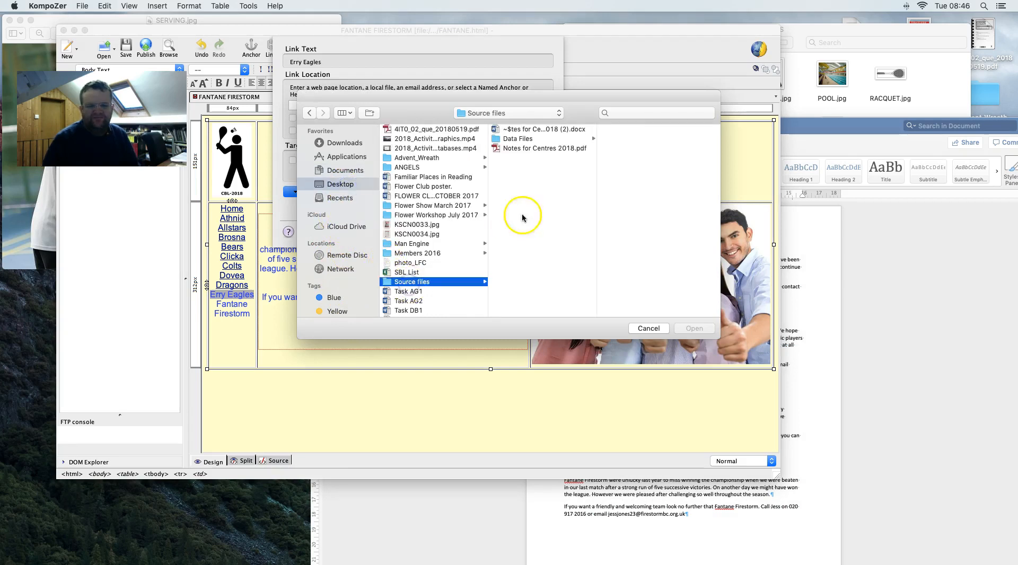
{"action": "left_click", "coordinate": [517, 139]}
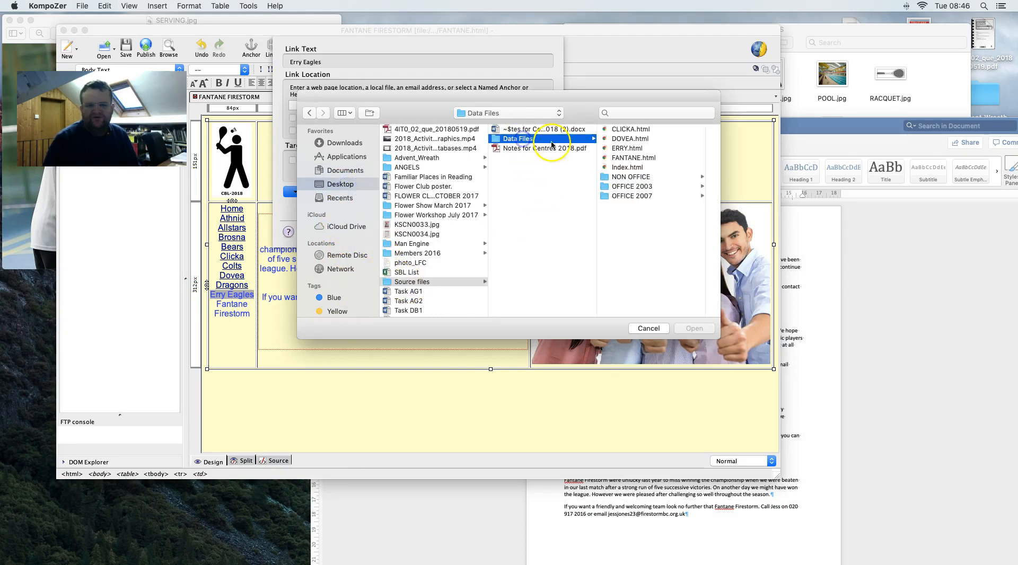
{"action": "left_click", "coordinate": [641, 148]}
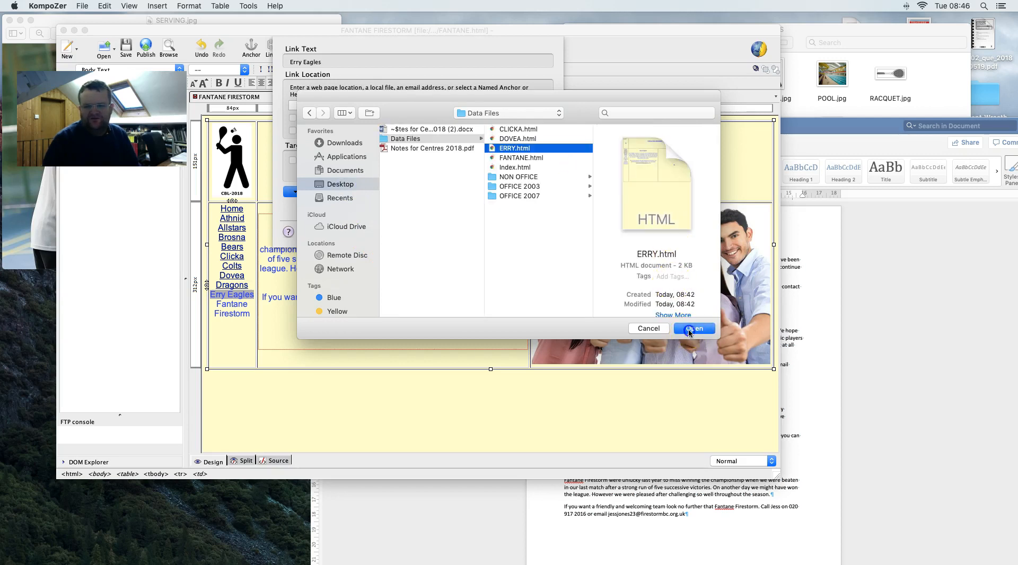
{"action": "left_click", "coordinate": [694, 328]}
{"action": "left_click", "coordinate": [531, 231]}
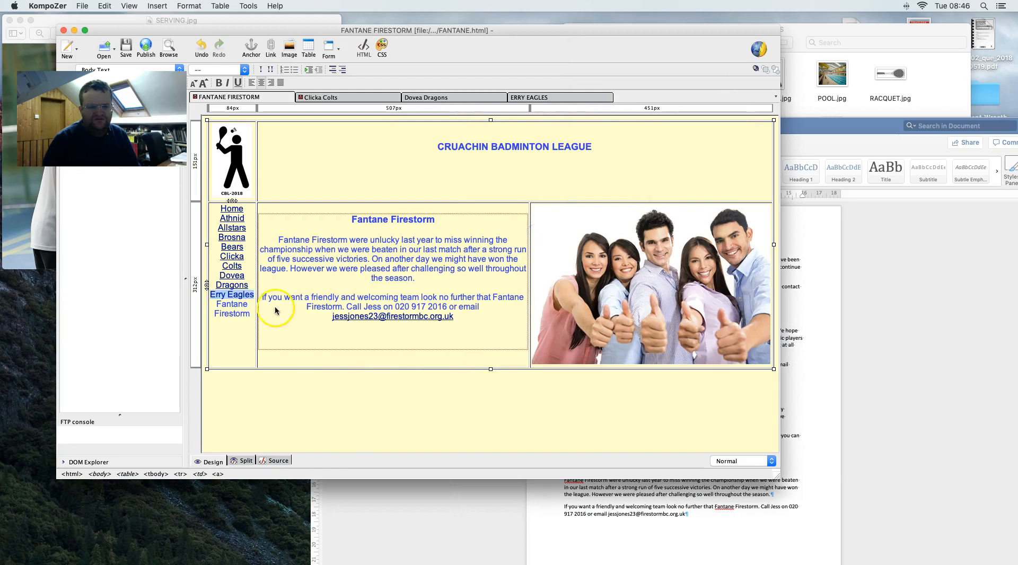
- Link Fantane Firestorm to FANTANE.html and select the whole linked team list
{"action": "left_click_drag", "start_coordinate": [250, 316], "coordinate": [217, 304]}
{"action": "right_click", "coordinate": [224, 306]}
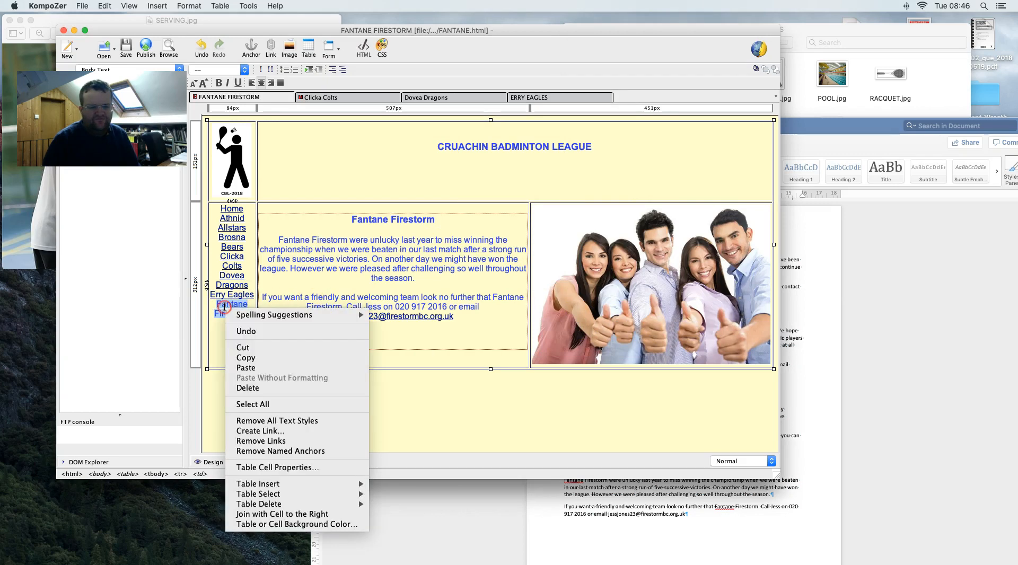
{"action": "left_click", "coordinate": [260, 430]}
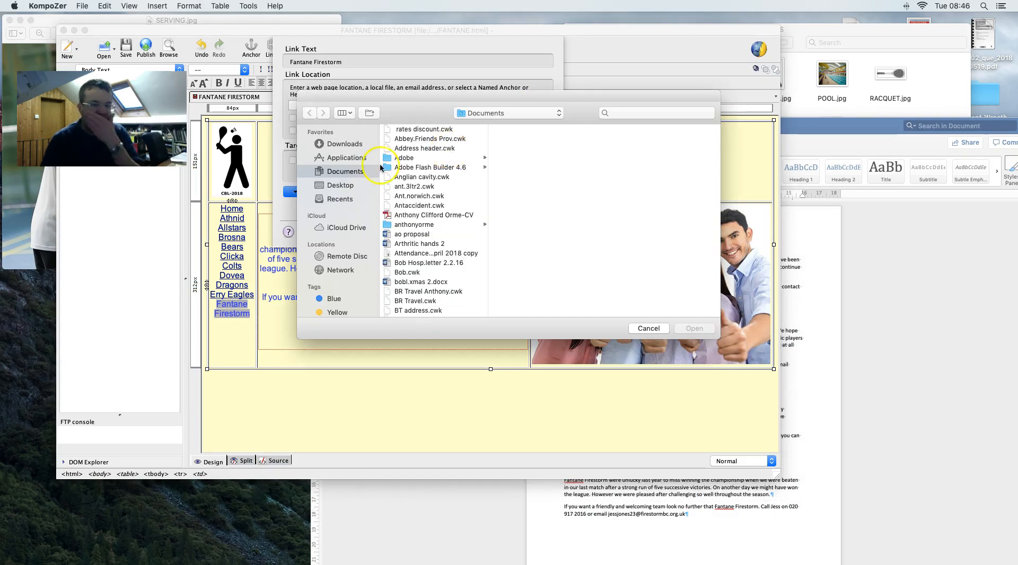
{"action": "scroll", "coordinate": [383, 170], "scroll_direction": "down", "scroll_amount": 1}
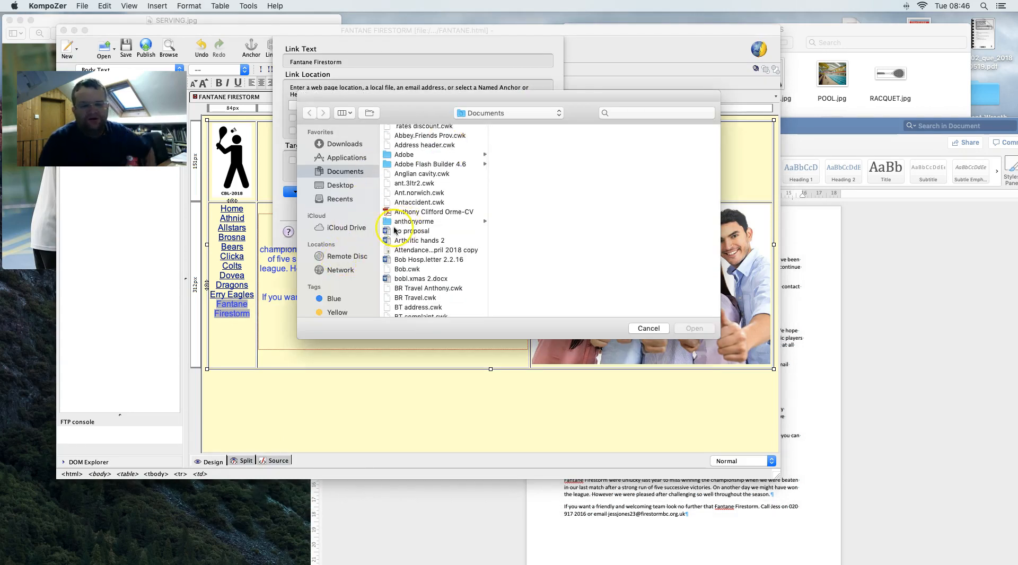
{"action": "left_click", "coordinate": [340, 185]}
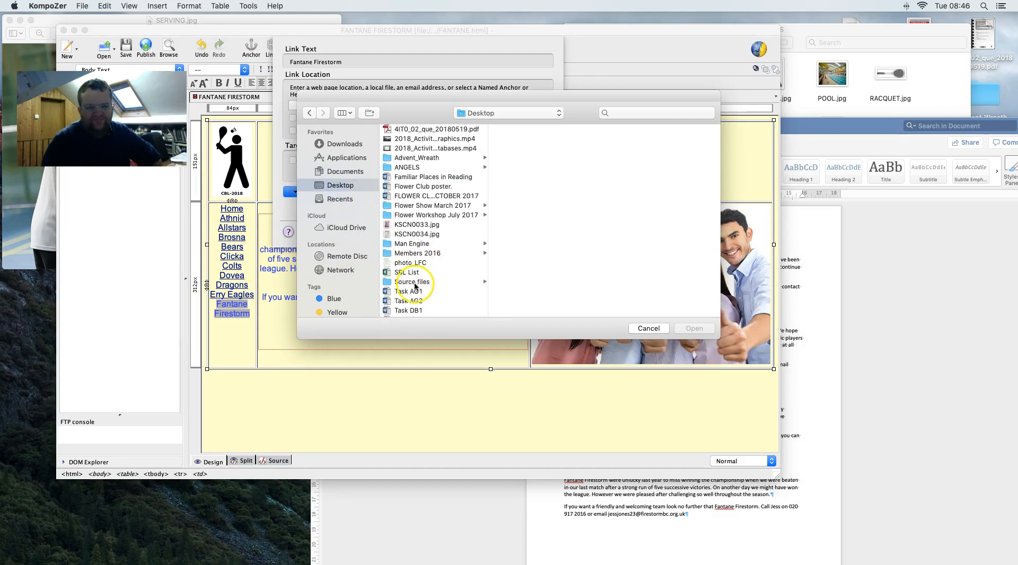
{"action": "left_click", "coordinate": [415, 284]}
{"action": "left_click", "coordinate": [522, 139]}
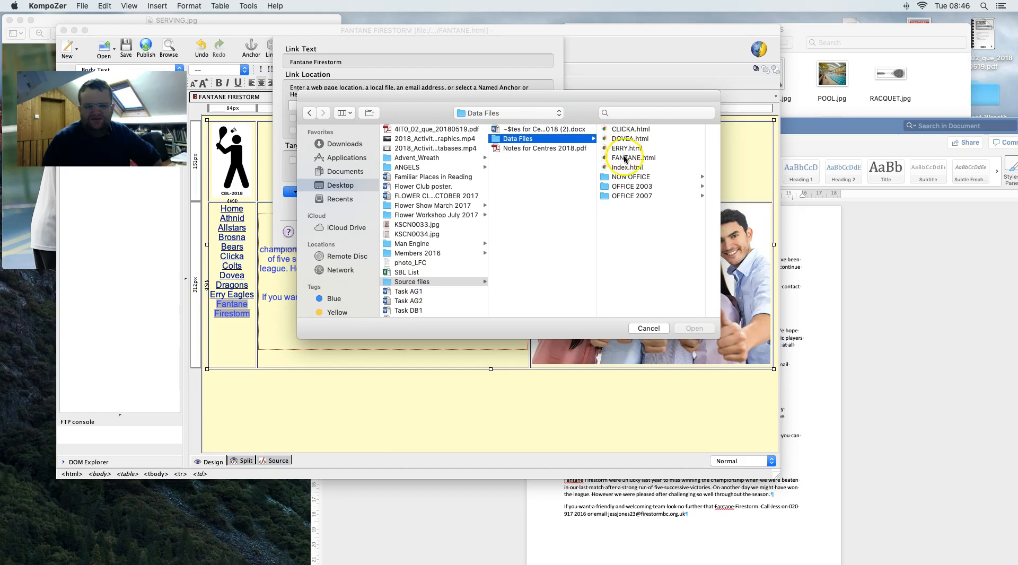
{"action": "left_click", "coordinate": [634, 158]}
{"action": "left_click", "coordinate": [692, 328]}
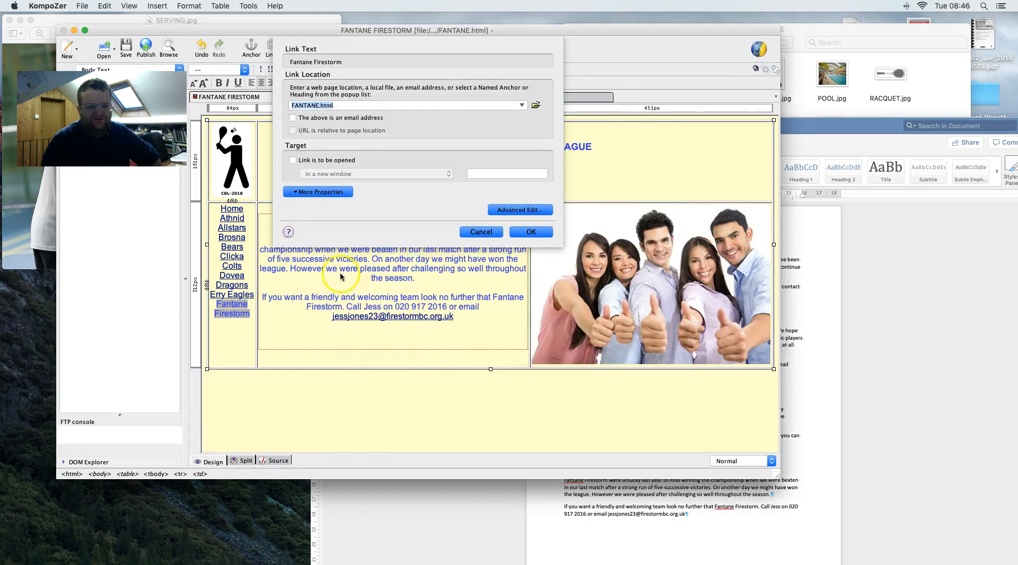
{"action": "left_click", "coordinate": [530, 232]}
{"action": "left_click_drag", "start_coordinate": [251, 318], "coordinate": [221, 212]}
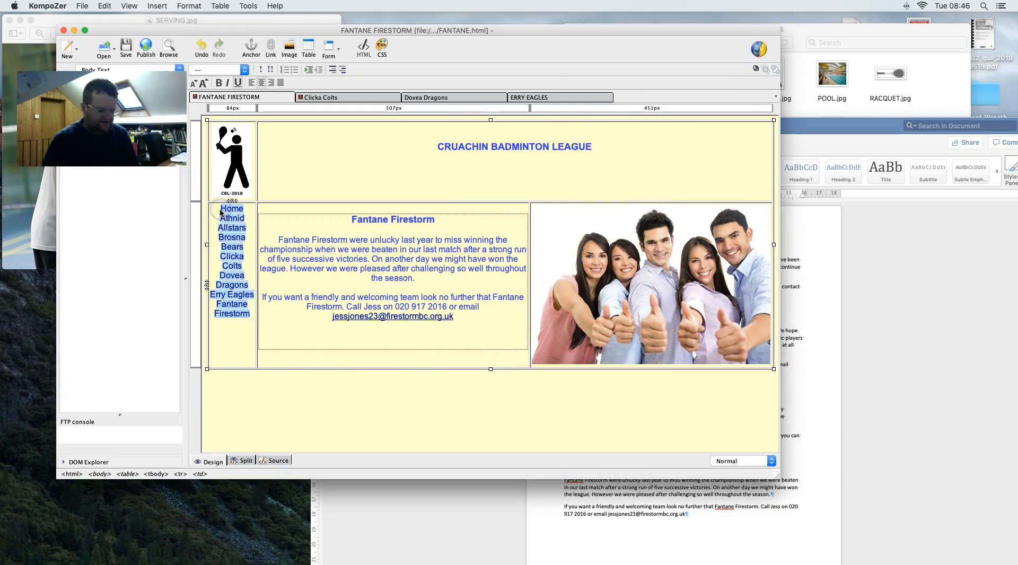
- Paste the linked team list over the side-menu lists on the Clicka, Dovea and Erry pages
{"action": "left_click", "coordinate": [317, 98]}
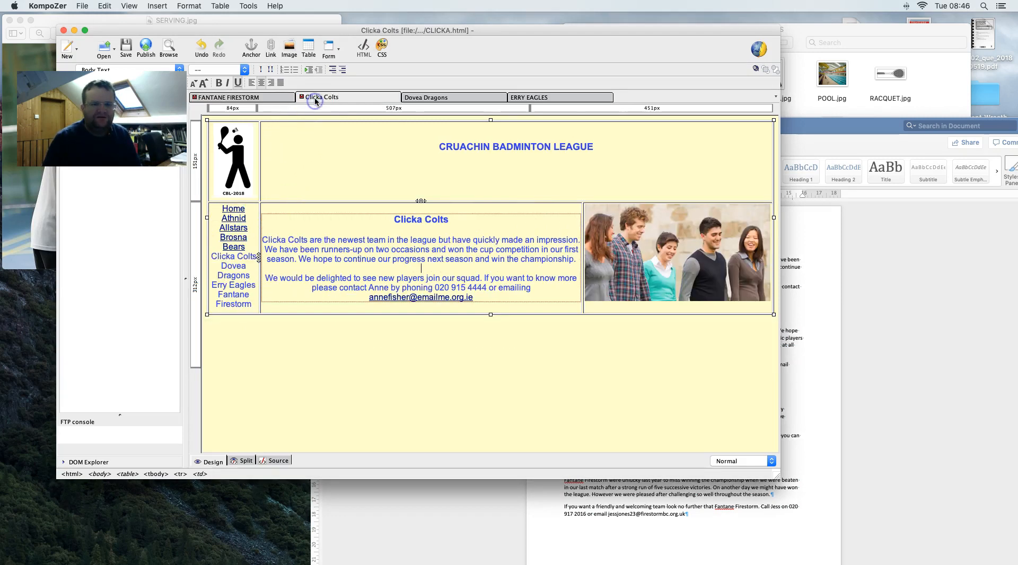
{"action": "left_click_drag", "start_coordinate": [252, 307], "coordinate": [227, 209]}
{"action": "key", "text": "cmd+c"}
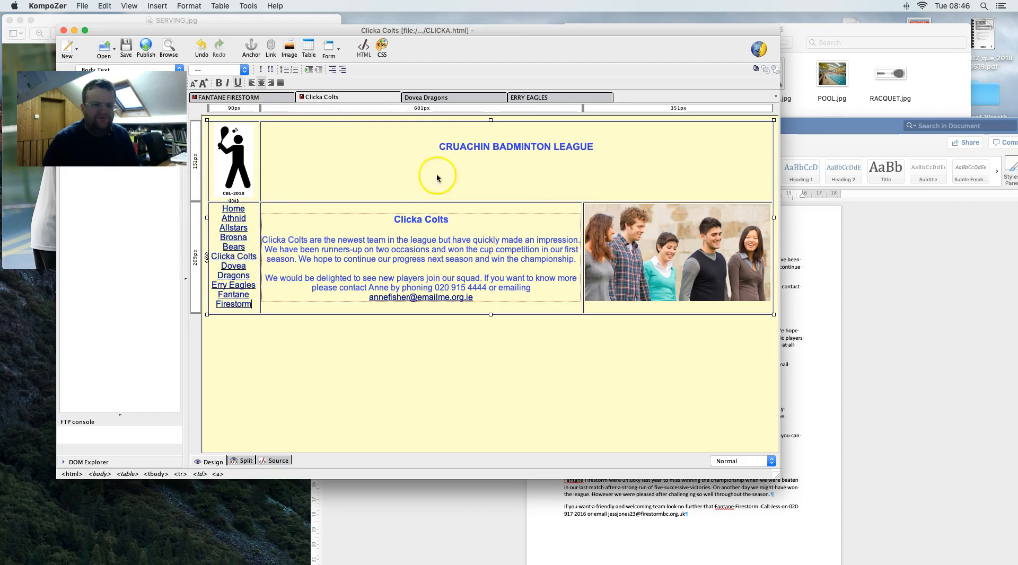
{"action": "left_click", "coordinate": [464, 97]}
{"action": "left_click_drag", "start_coordinate": [251, 317], "coordinate": [223, 208]}
{"action": "key", "text": "cmd+v"}
{"action": "left_click", "coordinate": [534, 102]}
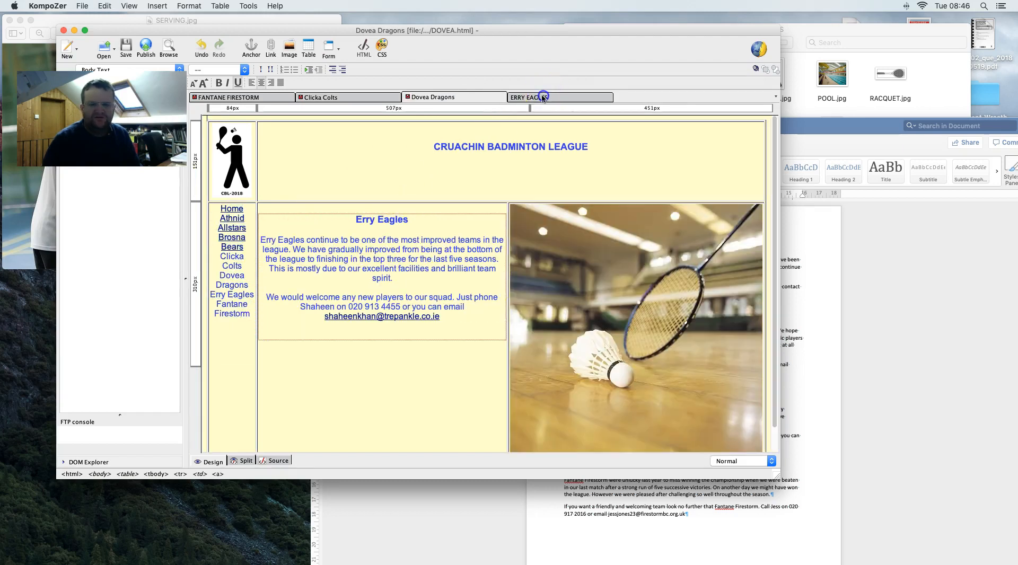
{"action": "left_click_drag", "start_coordinate": [251, 317], "coordinate": [216, 212]}
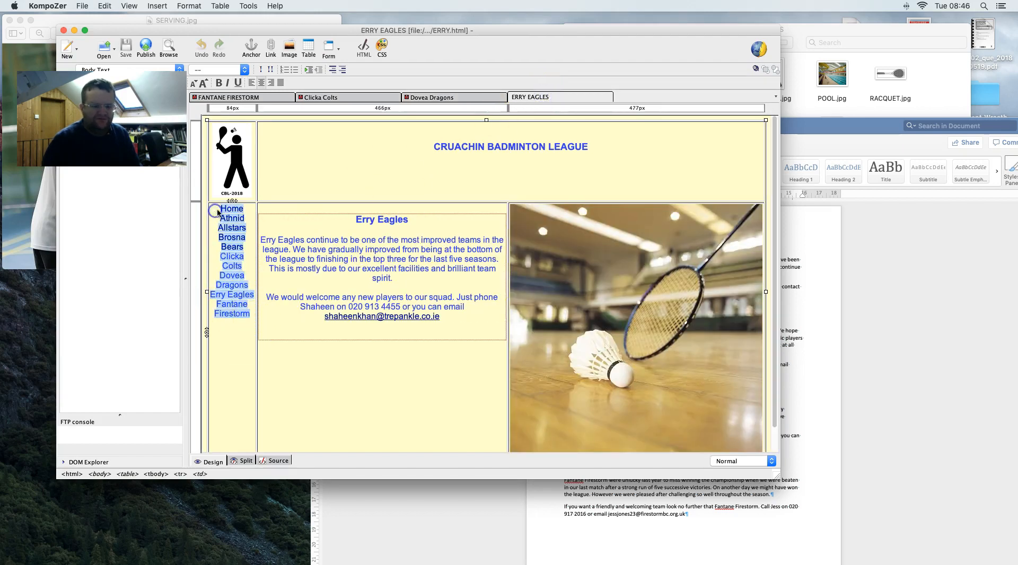
{"action": "key", "text": "super+v"}
{"action": "left_click", "coordinate": [243, 98]}
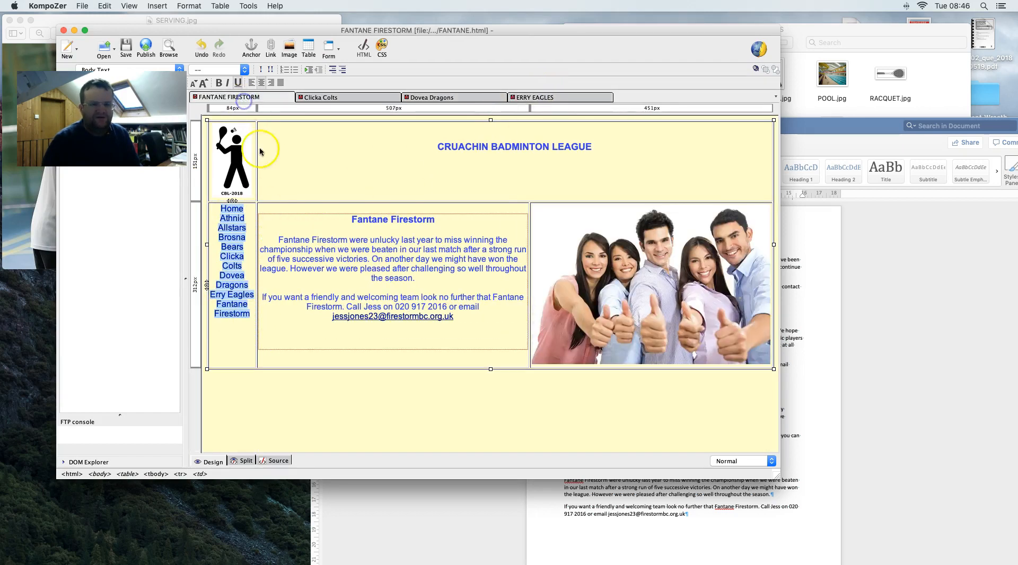
- Mark the contact link as an email address on the Fantane Firestorm and Clicka Colts pages
{"action": "right_click", "coordinate": [364, 318]}
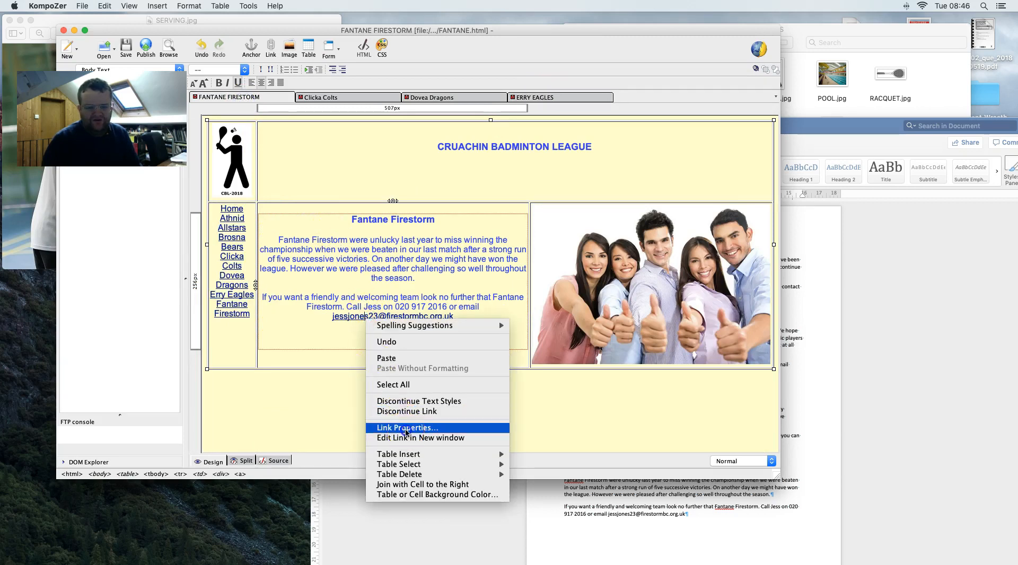
{"action": "left_click", "coordinate": [403, 428]}
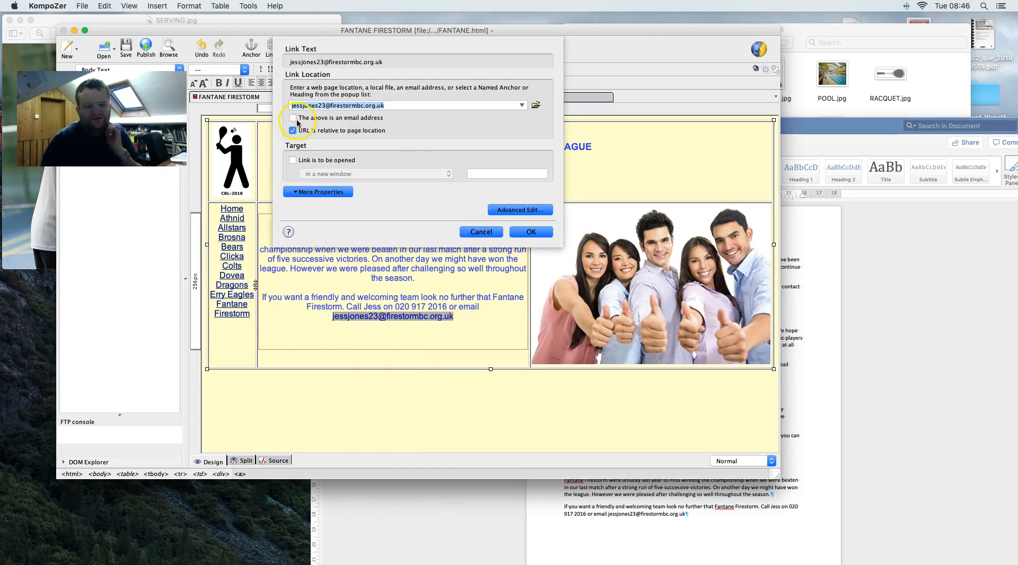
{"action": "left_click", "coordinate": [294, 117]}
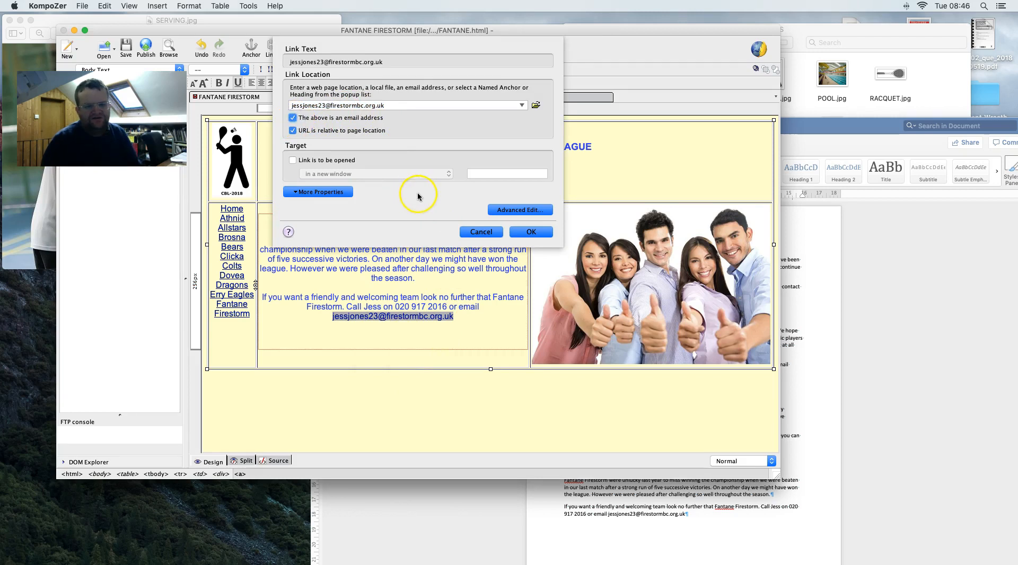
{"action": "left_click", "coordinate": [533, 234]}
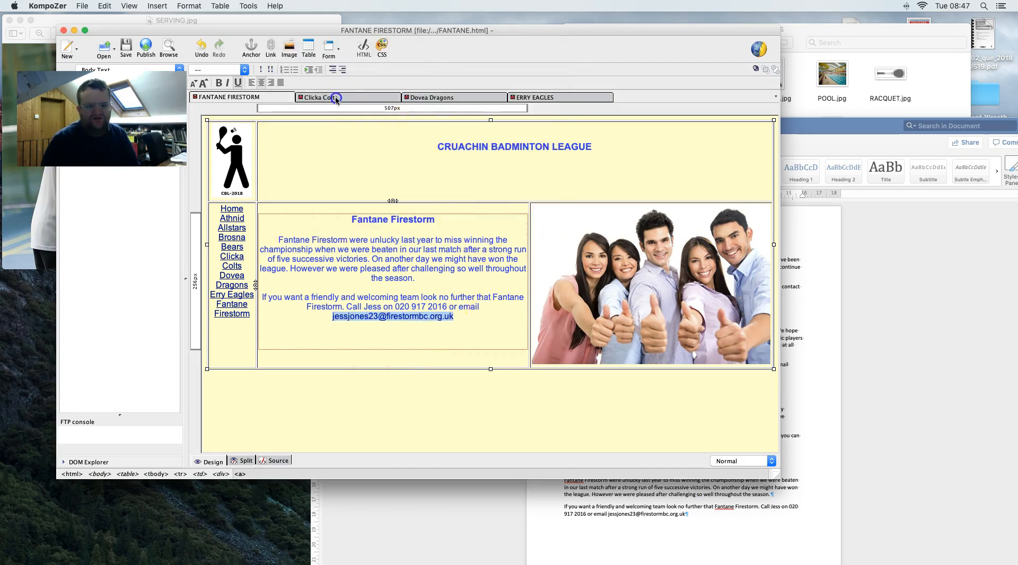
{"action": "left_click", "coordinate": [336, 98]}
{"action": "right_click", "coordinate": [424, 298]}
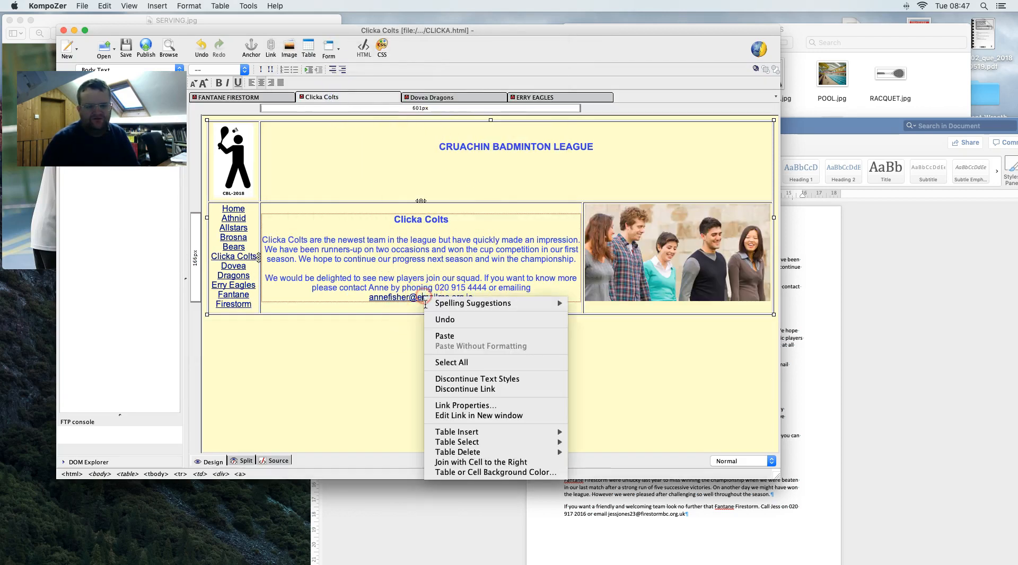
{"action": "left_click", "coordinate": [475, 405]}
{"action": "left_click", "coordinate": [295, 118]}
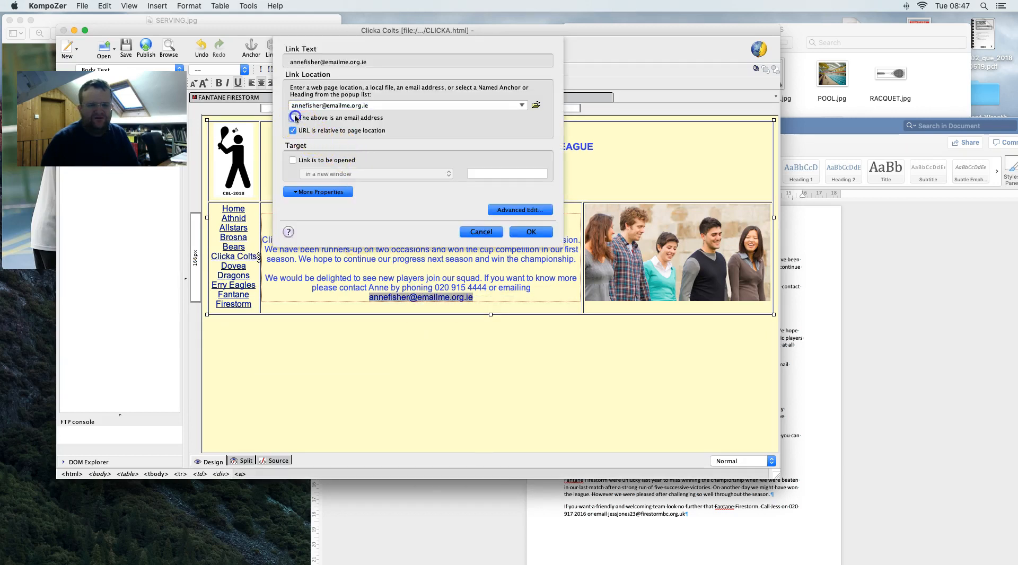
{"action": "left_click", "coordinate": [527, 235]}
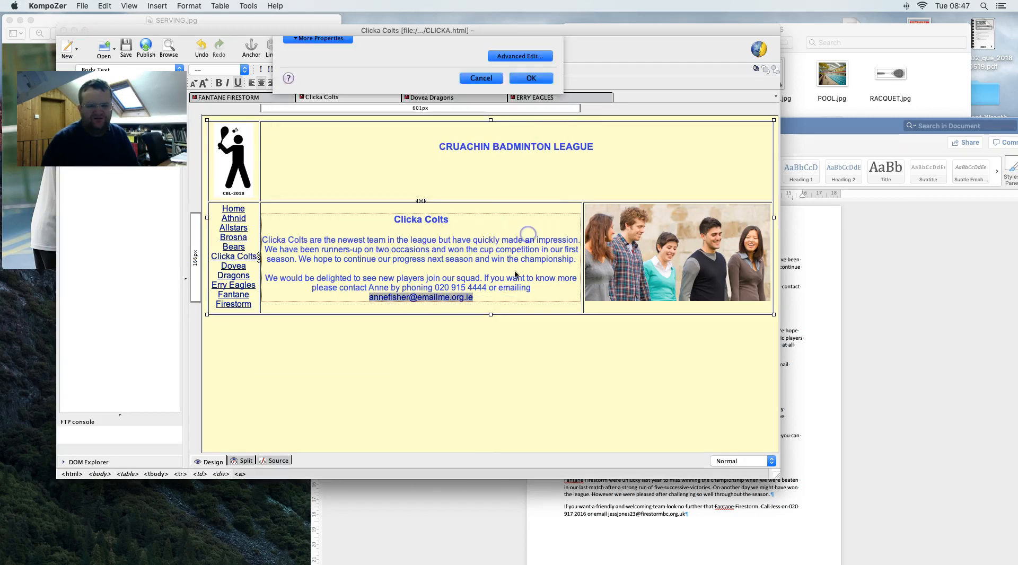
{"action": "left_click", "coordinate": [456, 239]}
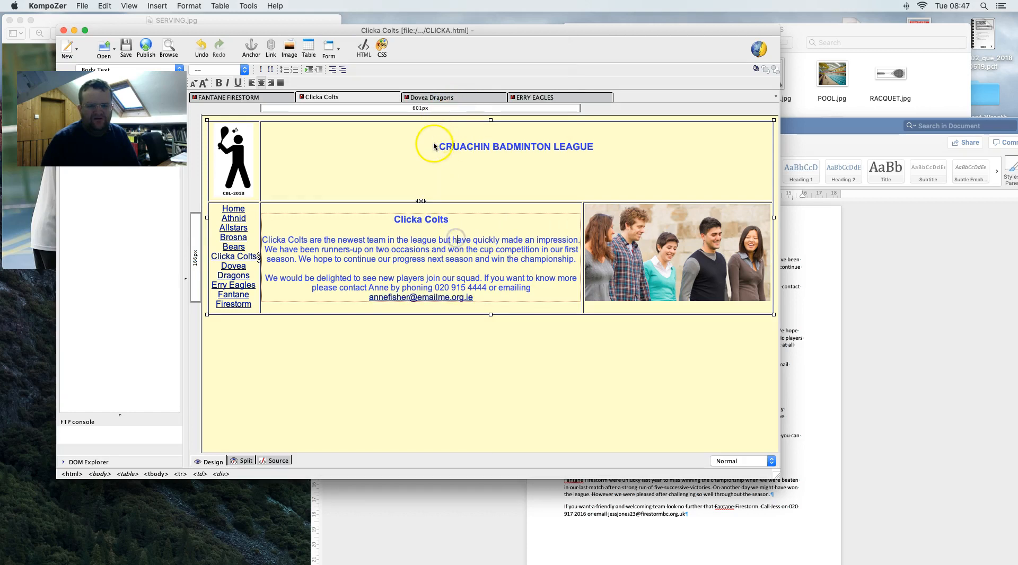
- Mark the contact link as an email address on the Dovea Dragons and Erry Eagles pages
{"action": "left_click", "coordinate": [433, 98]}
{"action": "right_click", "coordinate": [413, 313]}
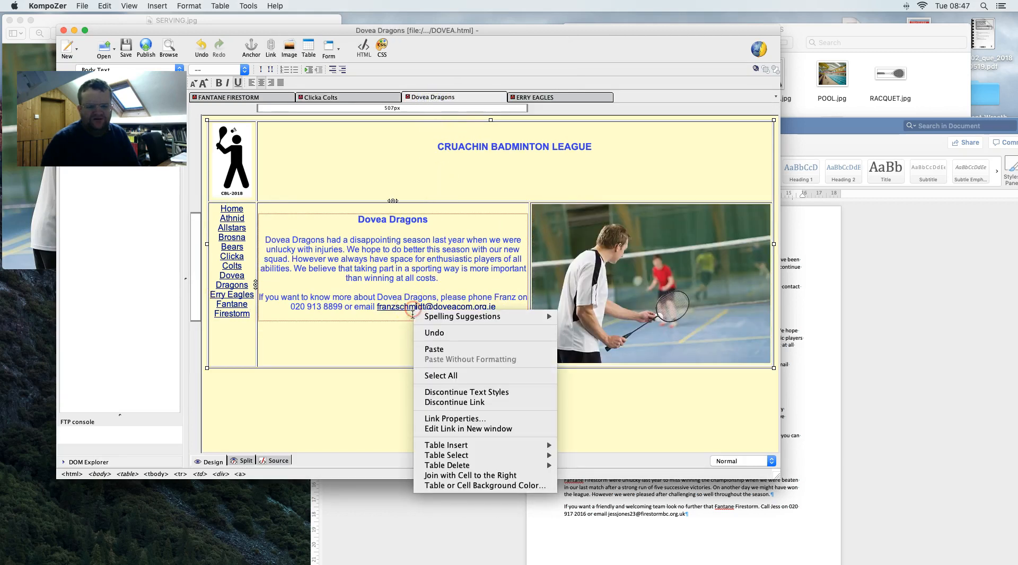
{"action": "left_click", "coordinate": [456, 419]}
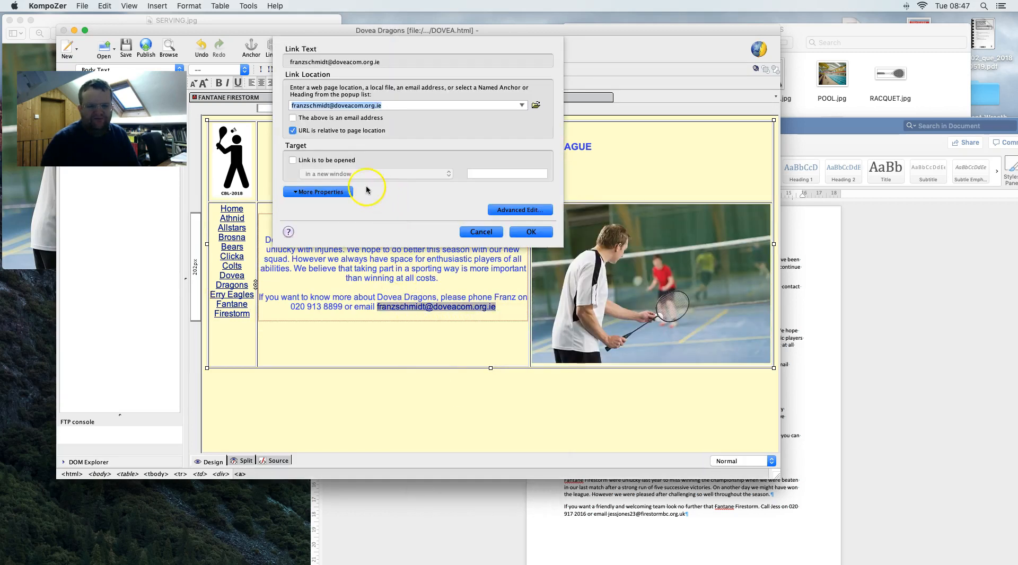
{"action": "left_click", "coordinate": [318, 120]}
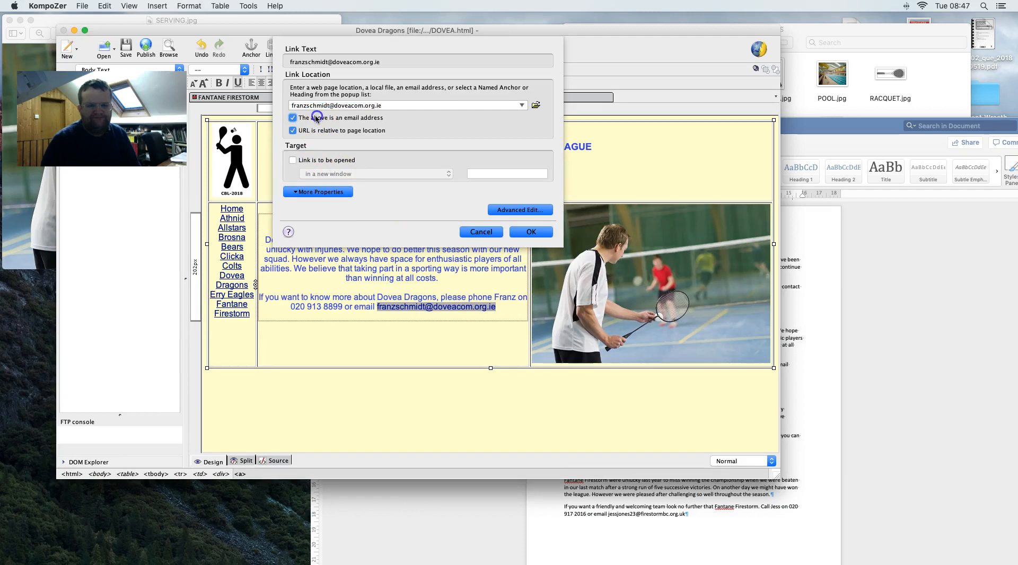
{"action": "left_click", "coordinate": [511, 233]}
{"action": "left_click", "coordinate": [523, 97]}
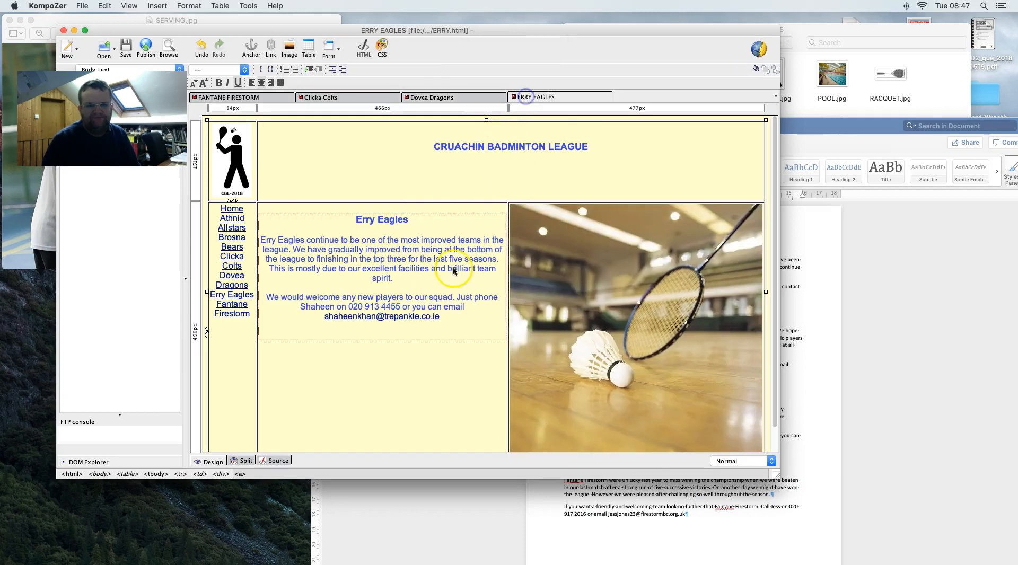
{"action": "right_click", "coordinate": [401, 316]}
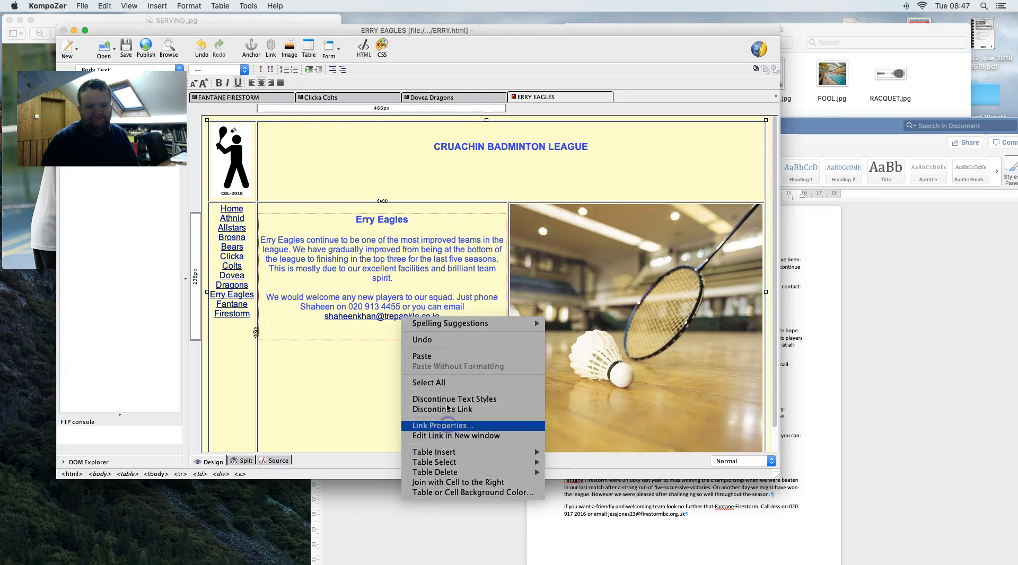
{"action": "left_click", "coordinate": [447, 426]}
{"action": "left_click", "coordinate": [294, 118]}
{"action": "left_click", "coordinate": [524, 235]}
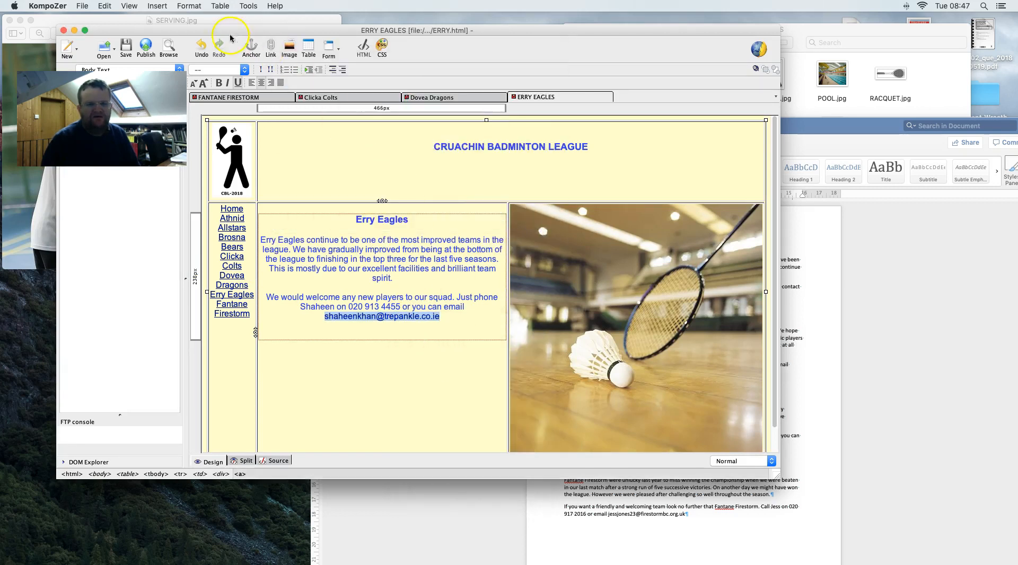
- Use File > Save on each tab in turn: Erry, Dovea, Clicka, then Fantane
{"action": "left_click", "coordinate": [82, 5]}
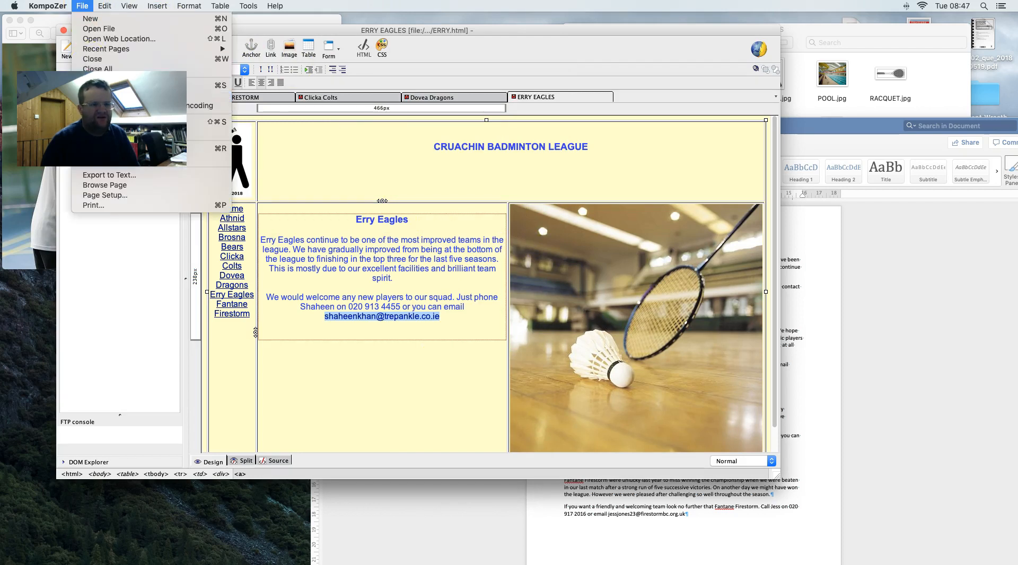
{"action": "left_click", "coordinate": [106, 85]}
{"action": "left_click", "coordinate": [457, 97]}
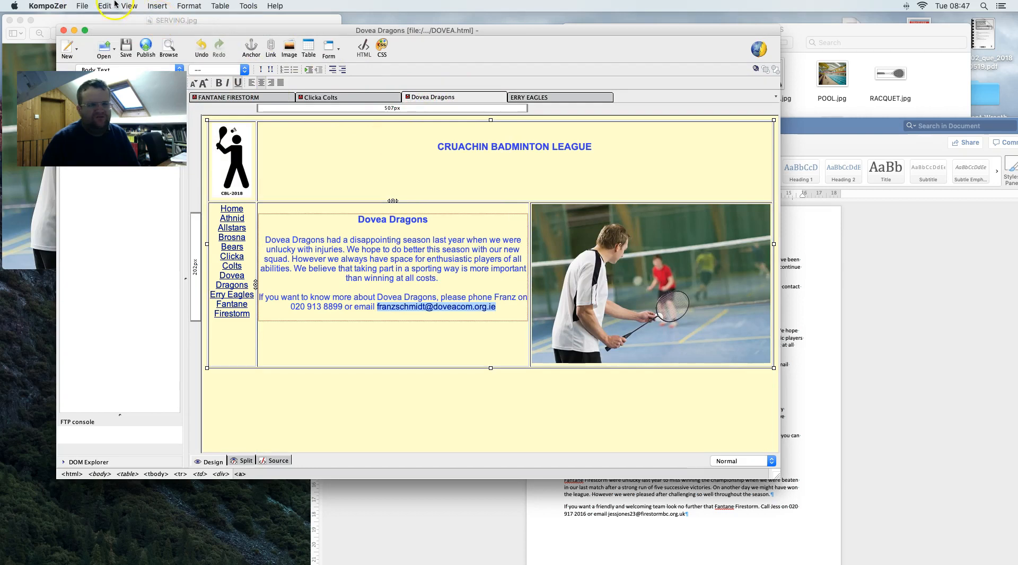
{"action": "left_click", "coordinate": [83, 6]}
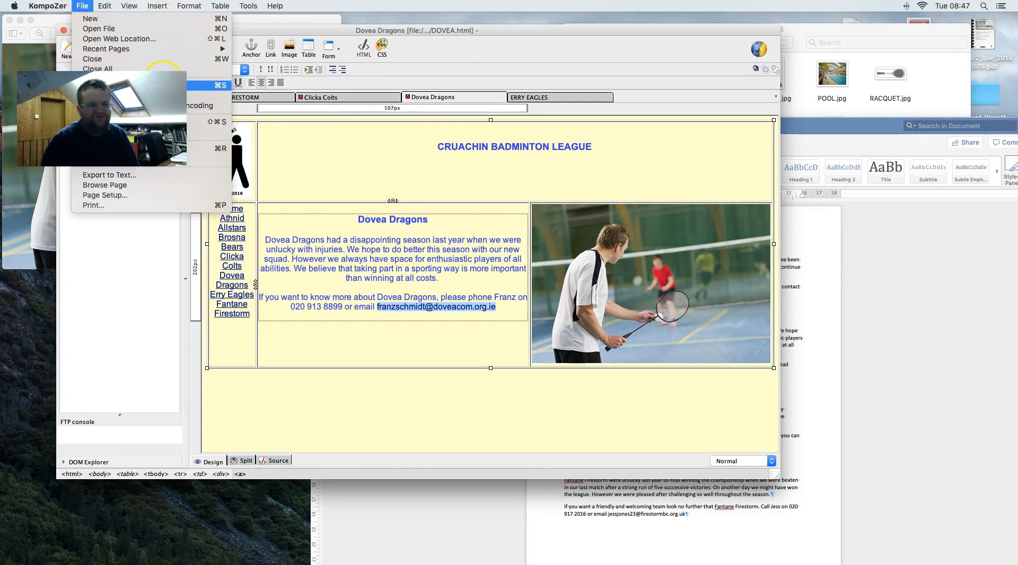
{"action": "left_click", "coordinate": [106, 84]}
{"action": "left_click", "coordinate": [338, 96]}
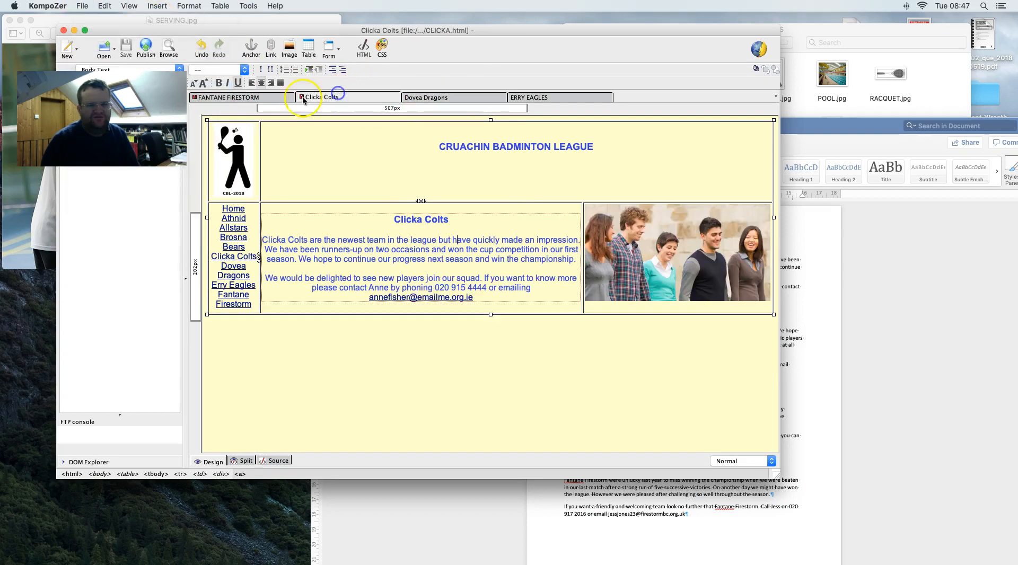
{"action": "left_click", "coordinate": [83, 6]}
{"action": "left_click", "coordinate": [159, 85]}
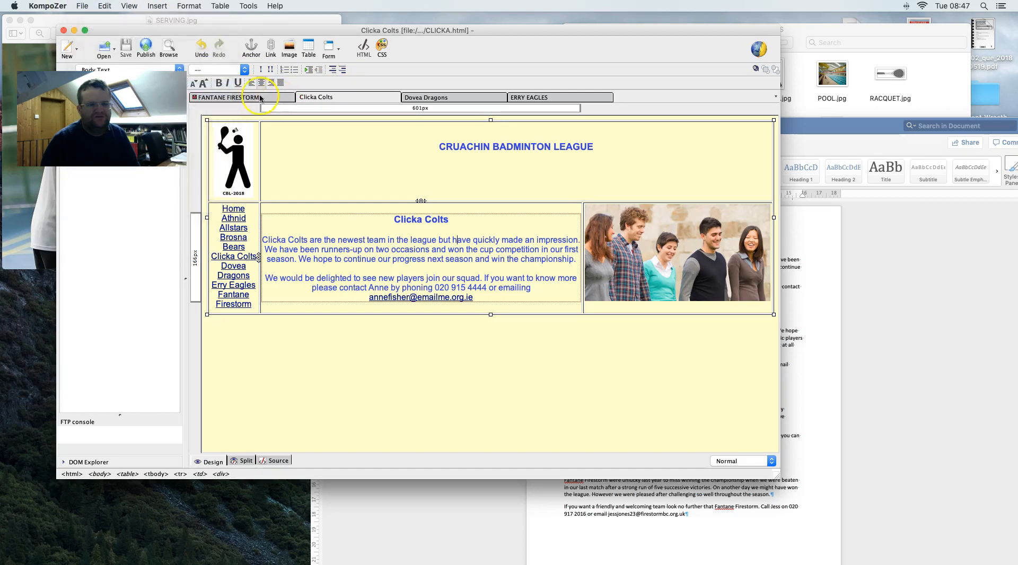
{"action": "left_click", "coordinate": [260, 98]}
{"action": "left_click", "coordinate": [82, 6]}
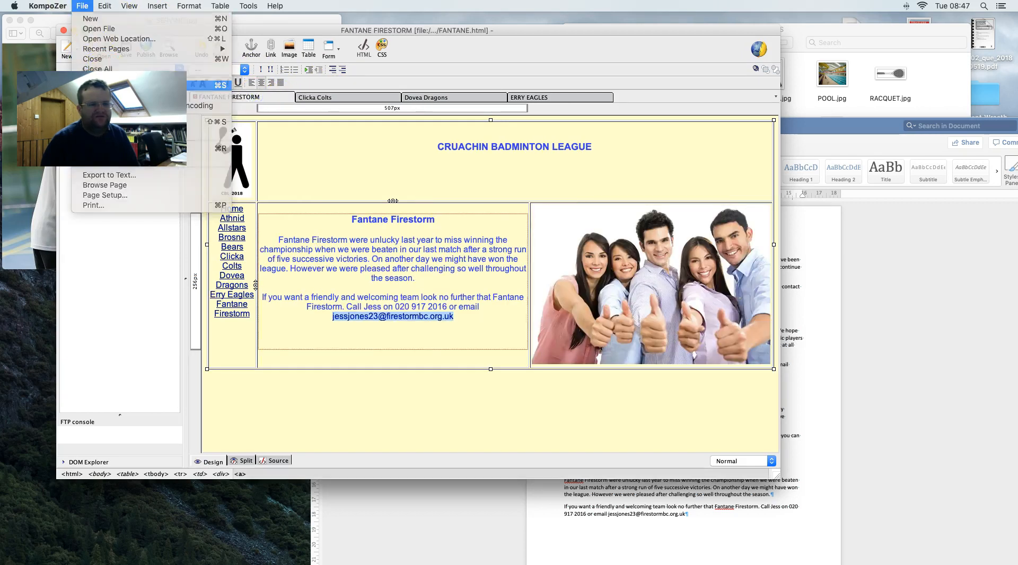
{"action": "left_click", "coordinate": [159, 85]}
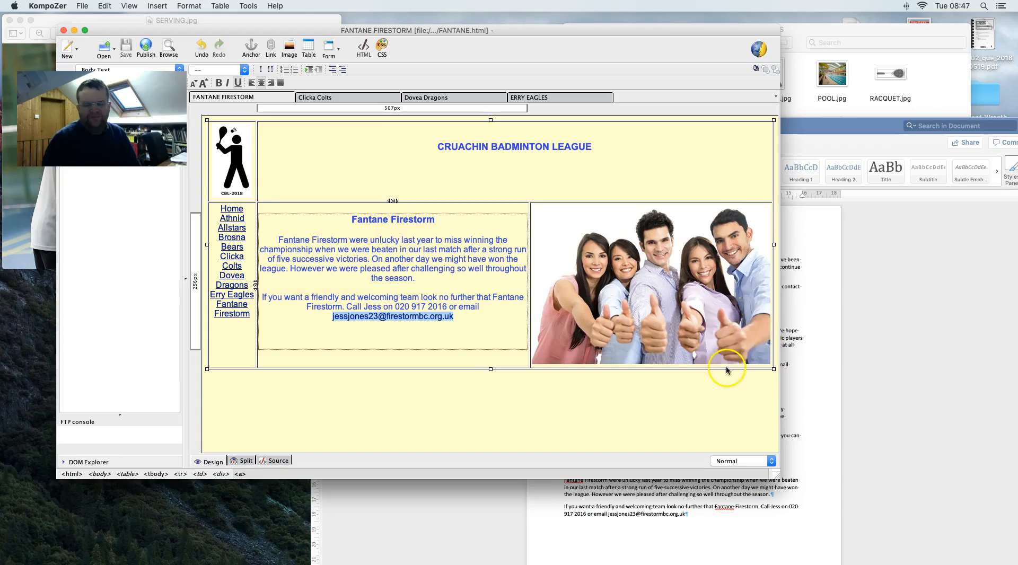
{"action": "key", "text": "ctrl+Right"}
- Scroll the task PDF to part (b) on page 14, then go back to KompoZer
{"action": "scroll", "coordinate": [707, 364], "scroll_direction": "down", "scroll_amount": 4}
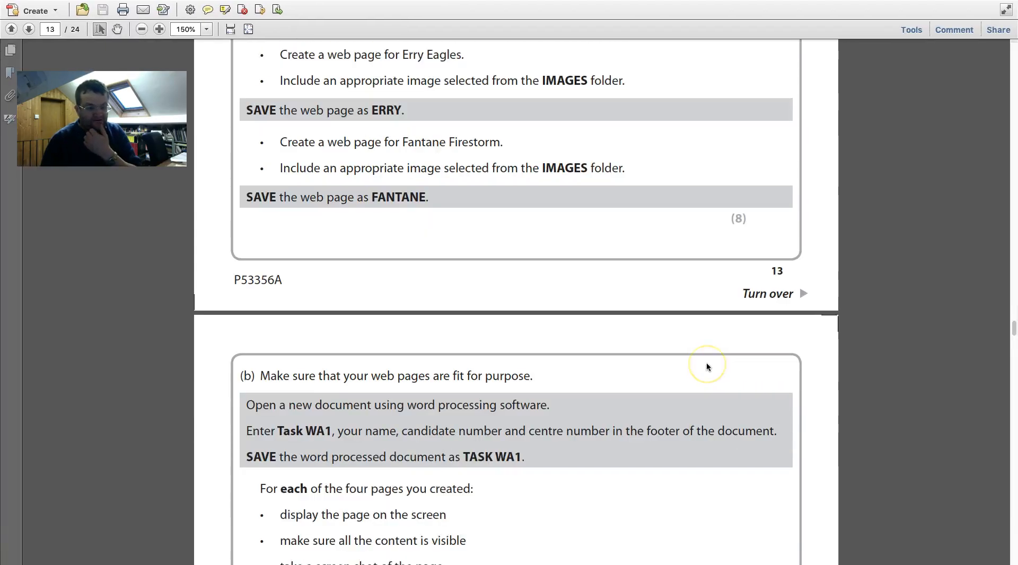
{"action": "scroll", "coordinate": [707, 364], "scroll_direction": "down", "scroll_amount": 4}
{"action": "scroll", "coordinate": [706, 363], "scroll_direction": "down", "scroll_amount": 5}
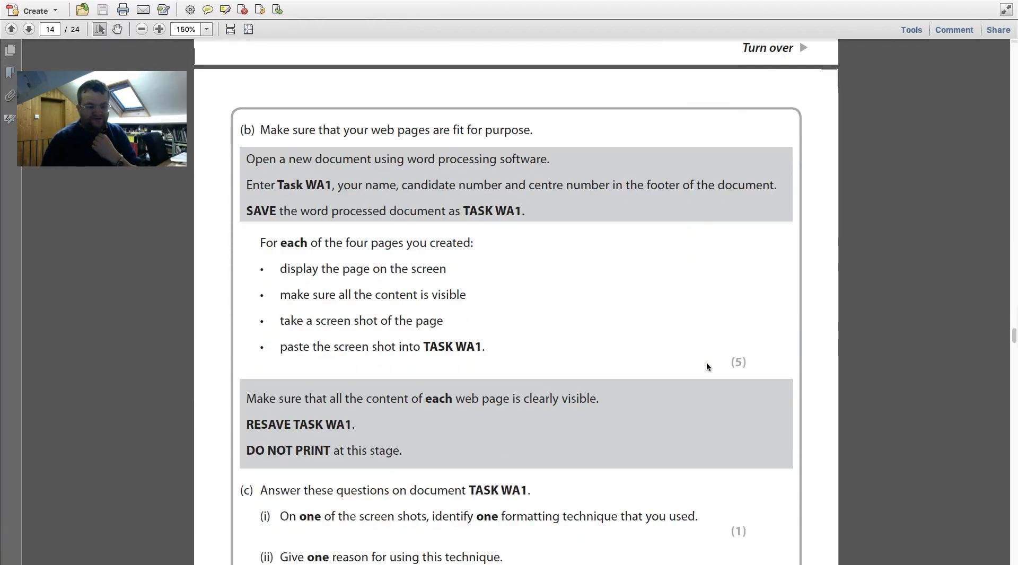
{"action": "scroll", "coordinate": [706, 363], "scroll_direction": "down", "scroll_amount": 1}
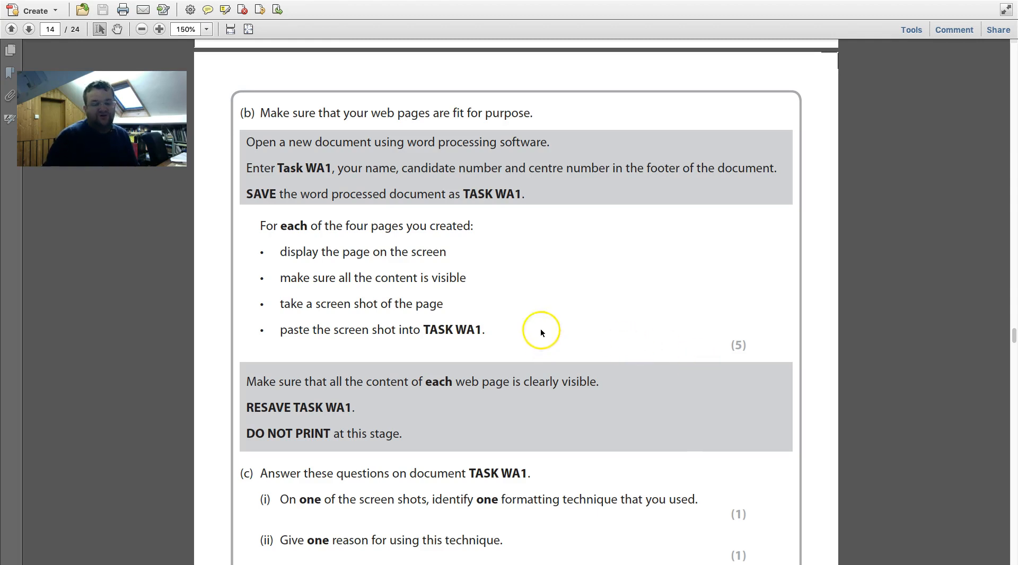
{"action": "key", "text": "ctrl+Left"}
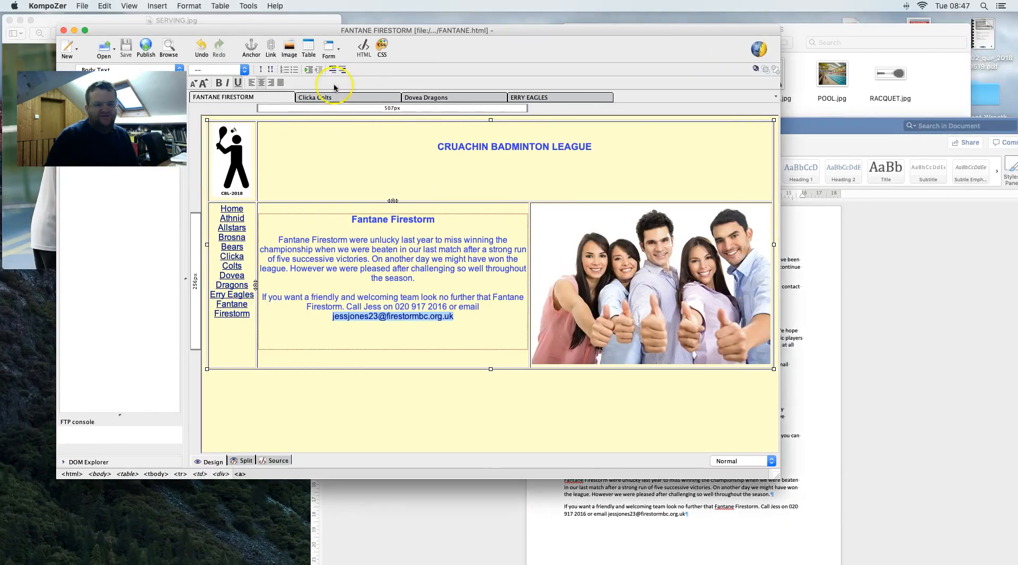
- Close KompoZer and create a new blank Word document
{"action": "left_click", "coordinate": [64, 33]}
{"action": "left_click", "coordinate": [321, 126]}
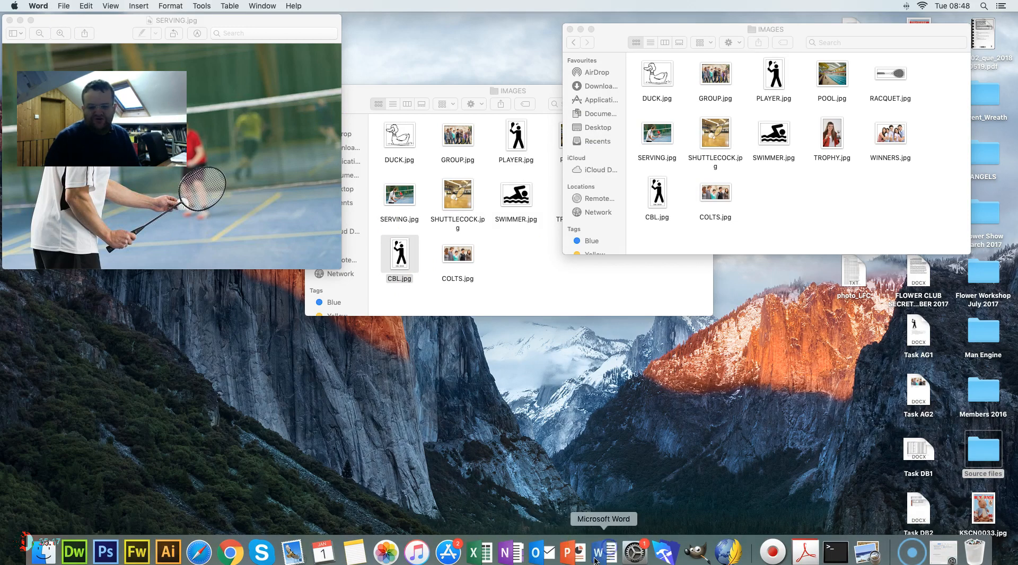
{"action": "left_click", "coordinate": [595, 560]}
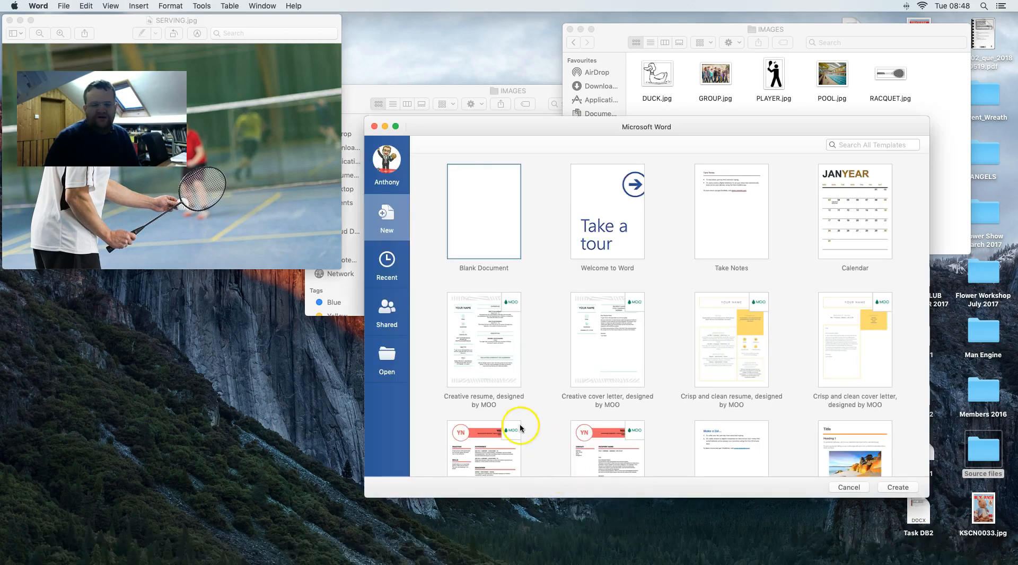
{"action": "double_click", "coordinate": [513, 225]}
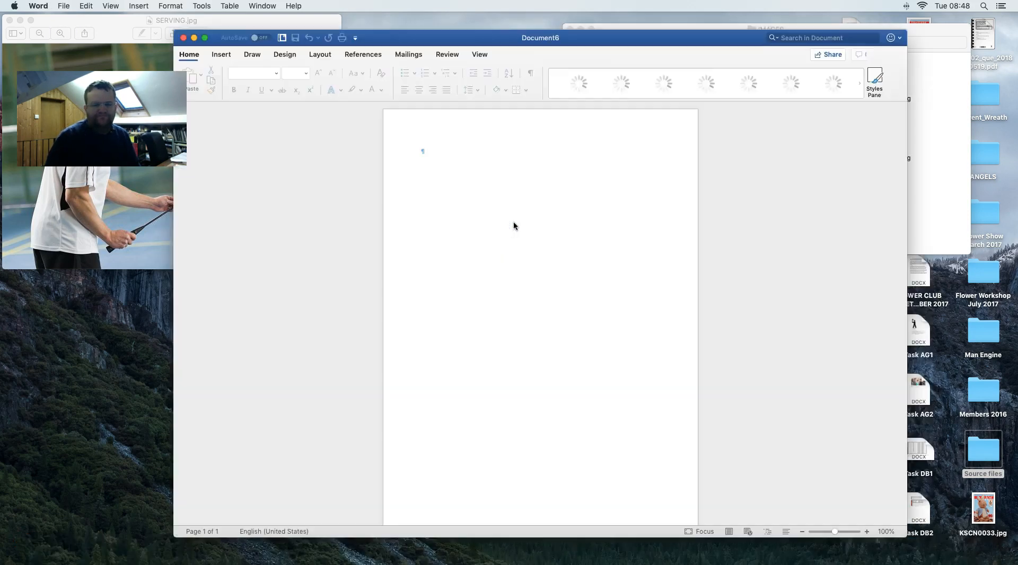
- Add a Blank (Three Columns) footer: TASK WA1 left, middle removed, candidate's name right
{"action": "left_click", "coordinate": [221, 55]}
{"action": "left_click", "coordinate": [685, 74]}
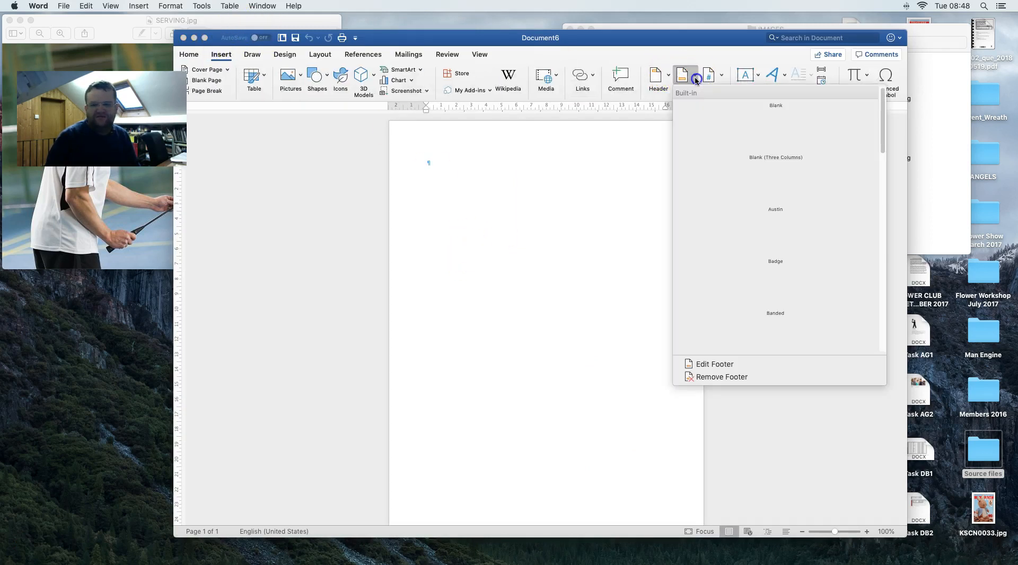
{"action": "left_click", "coordinate": [744, 207]}
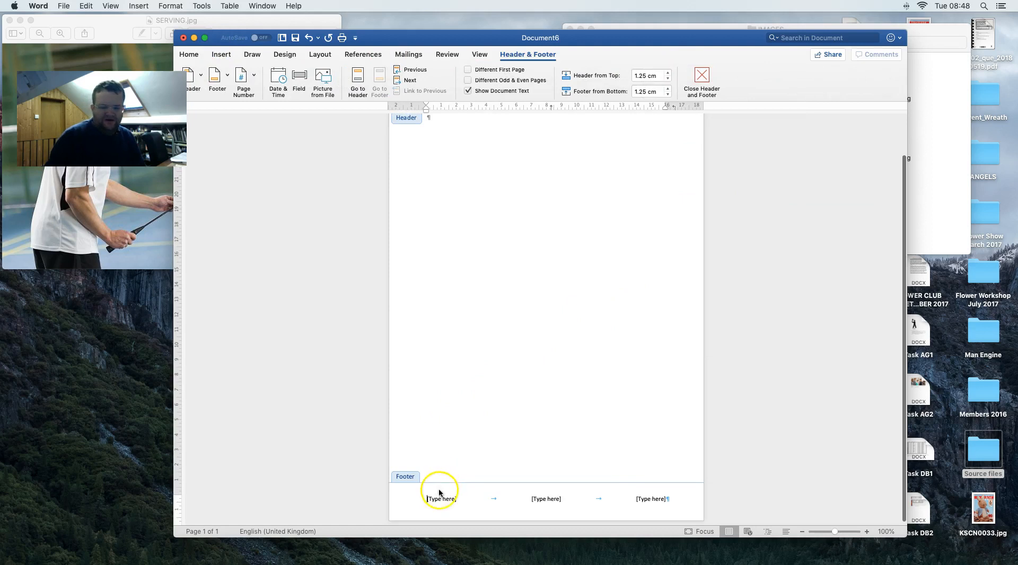
{"action": "type", "text": "TASK WA1"}
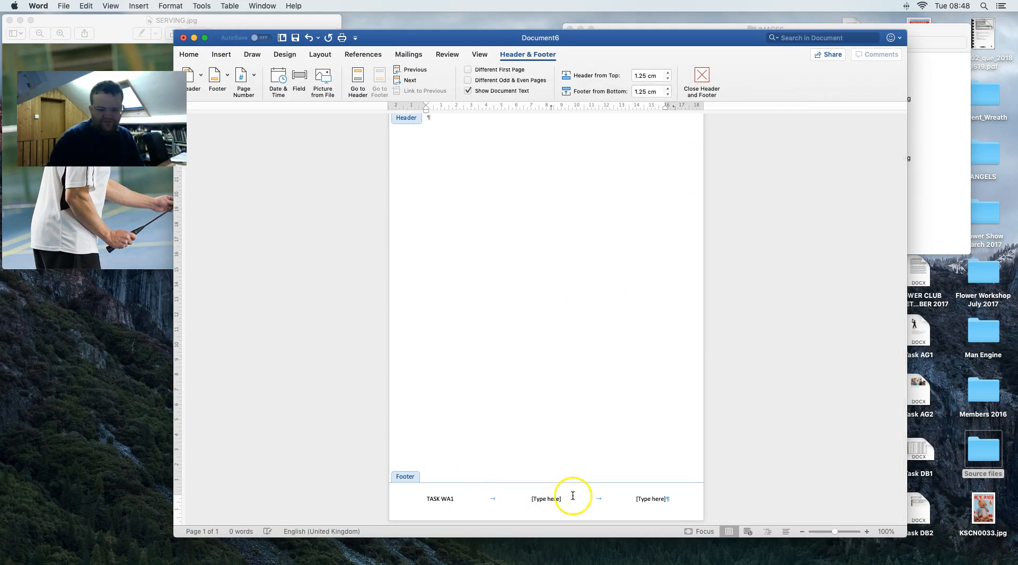
{"action": "left_click", "coordinate": [551, 499]}
{"action": "key", "text": "BackSpace"}
{"action": "left_click", "coordinate": [655, 501]}
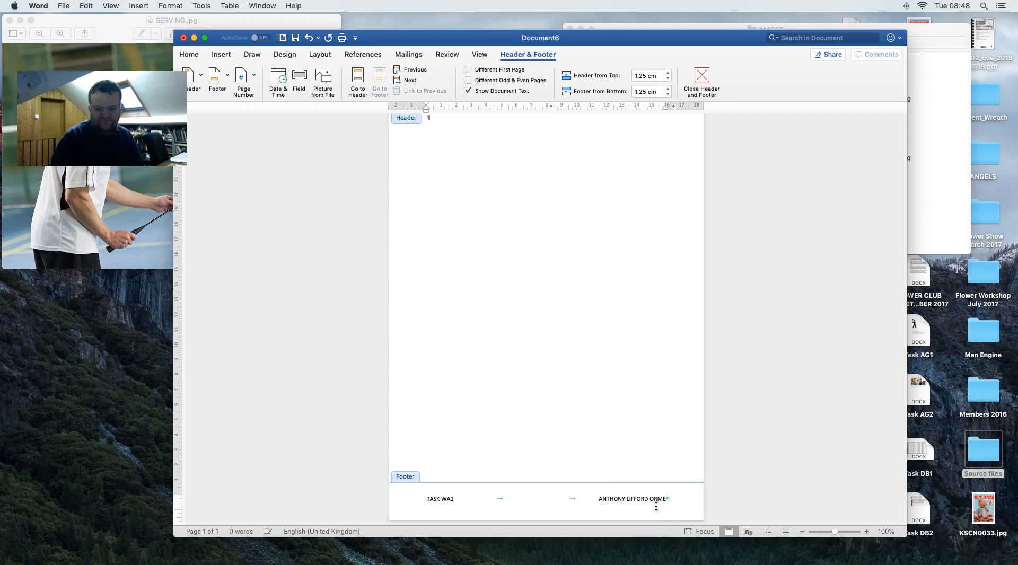
{"action": "left_click", "coordinate": [696, 82]}
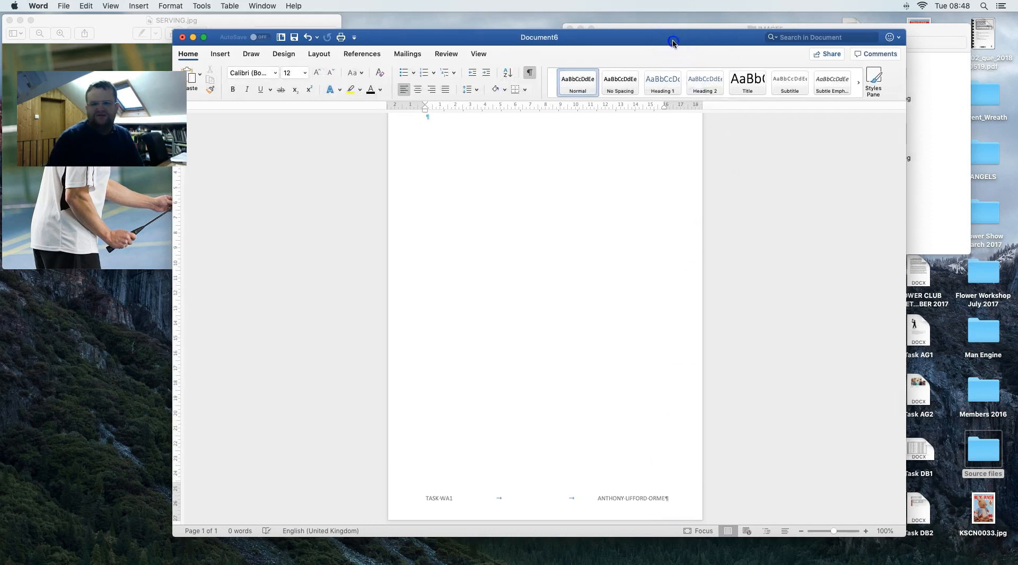
- Move the Word window aside and step Finder back to the OFFICE 2007 folder
{"action": "left_click_drag", "start_coordinate": [674, 41], "coordinate": [452, 185]}
{"action": "left_click", "coordinate": [781, 190]}
{"action": "left_click", "coordinate": [573, 43]}
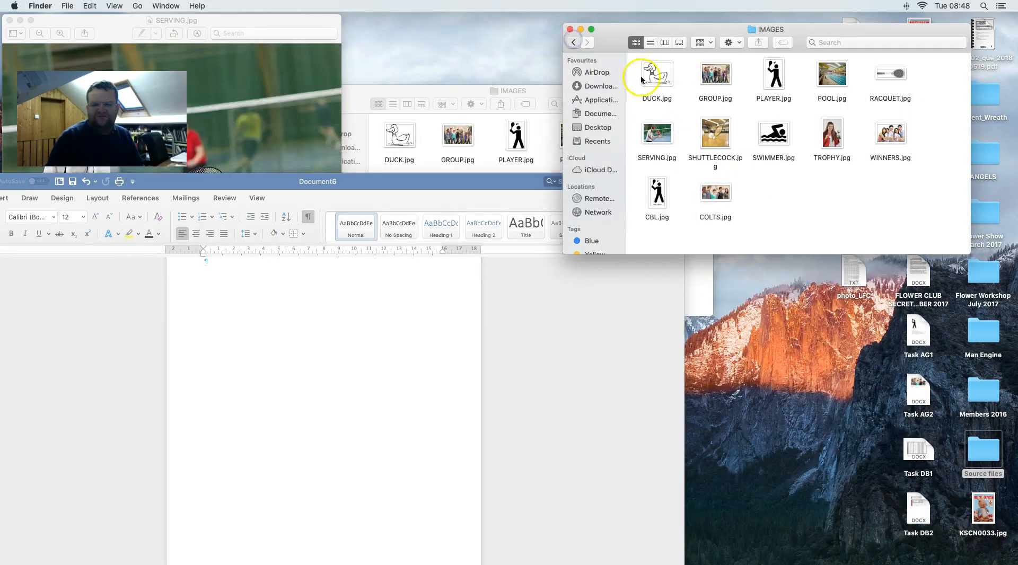
- Open CLICKA.html from the Data Files folder in Google Chrome
{"action": "left_click", "coordinate": [573, 43]}
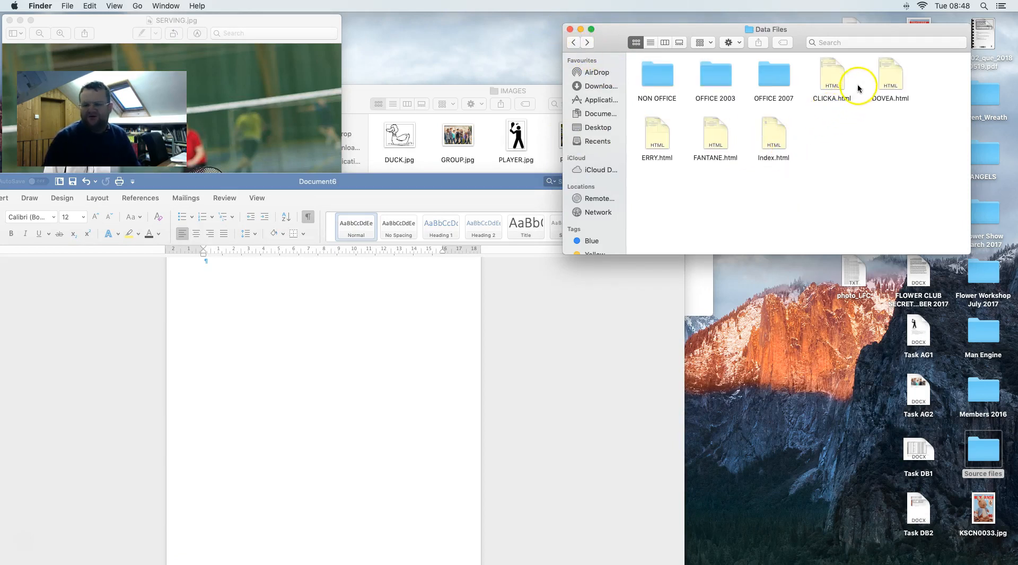
{"action": "left_click", "coordinate": [831, 75]}
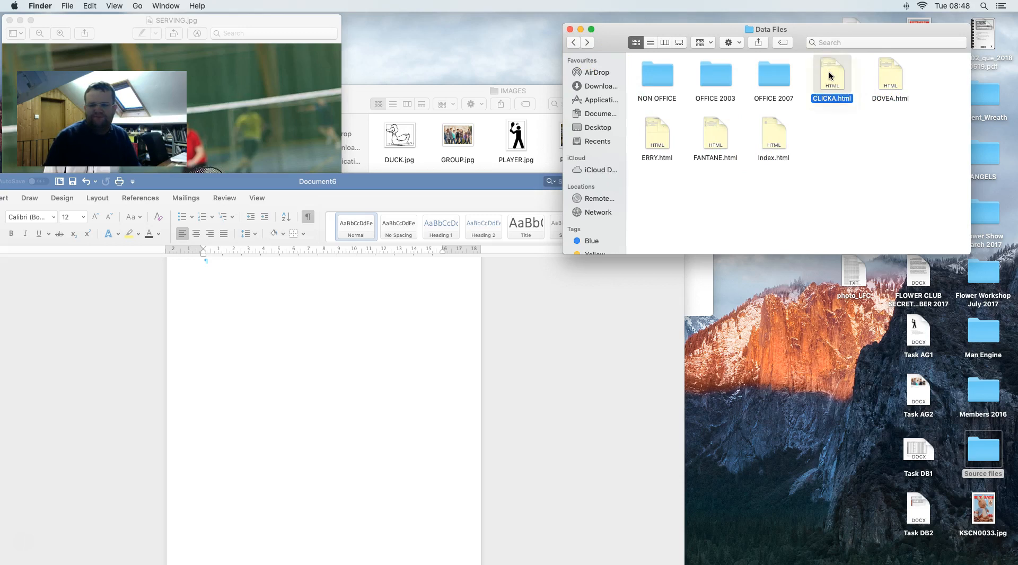
{"action": "double_click", "coordinate": [831, 76]}
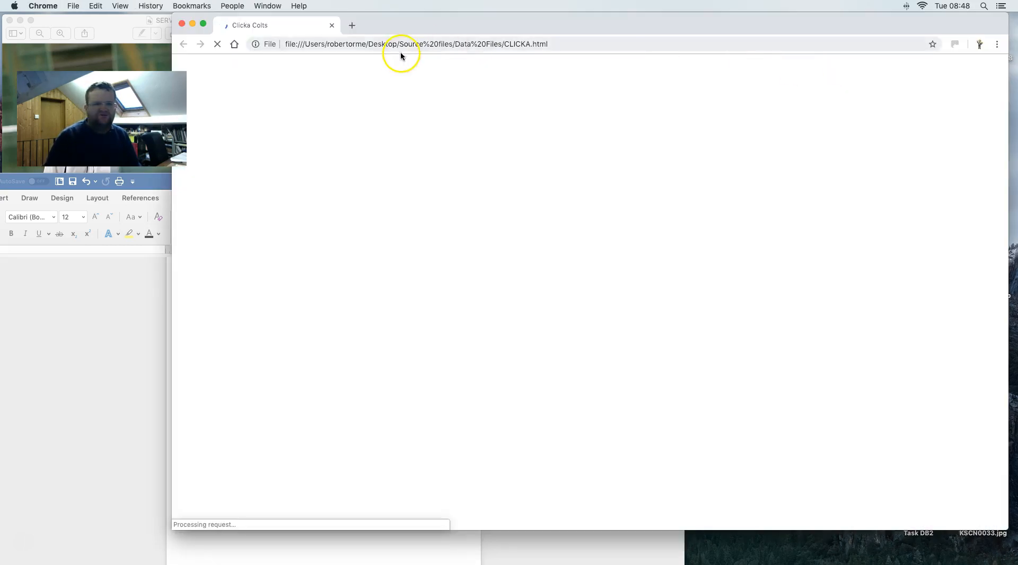
{"action": "left_click_drag", "start_coordinate": [410, 23], "coordinate": [448, 27]}
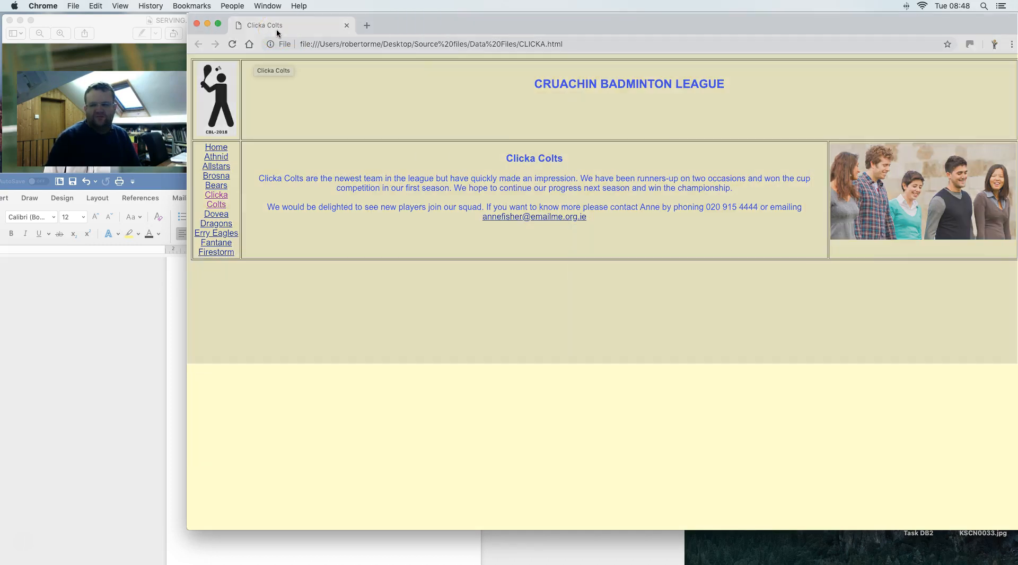
- Screenshot the Clicka Colts, Dovea Dragons, Erry Eagles and Fantane Firestorm pages, then close Chrome
{"action": "left_click", "coordinate": [277, 33]}
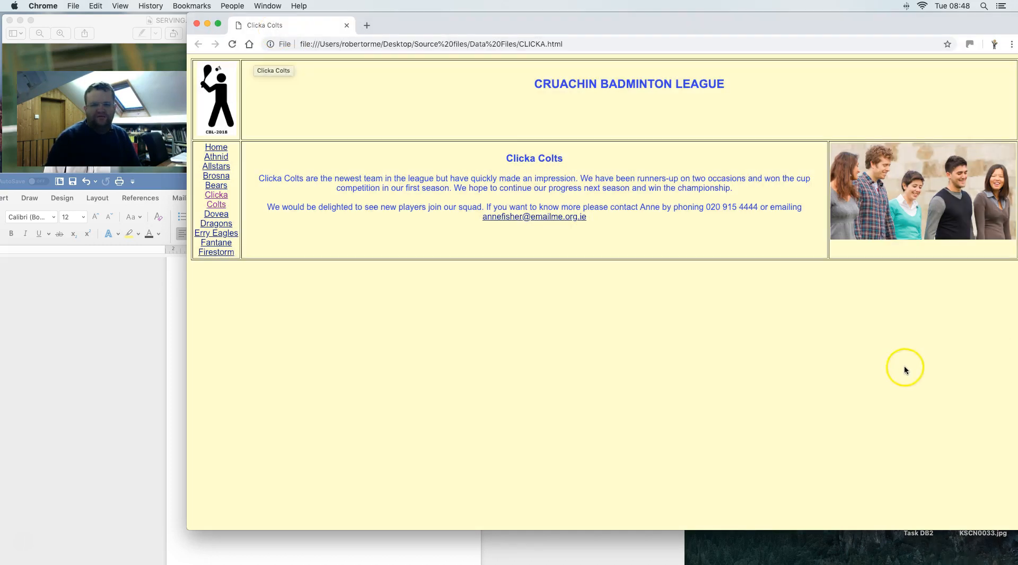
{"action": "left_click", "coordinate": [217, 218]}
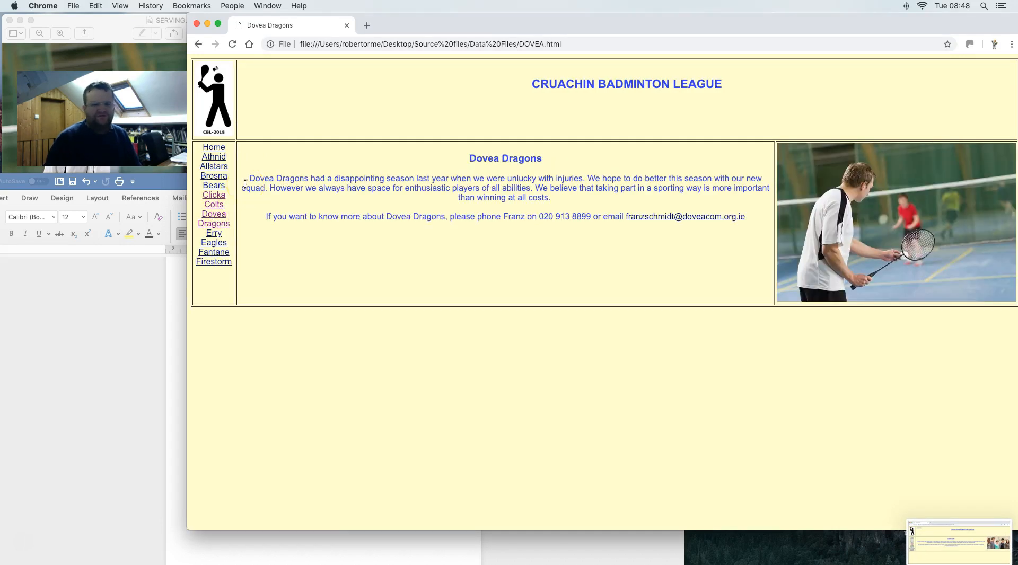
{"action": "left_click_drag", "start_coordinate": [187, 11], "coordinate": [1017, 362]}
{"action": "left_click", "coordinate": [218, 235]}
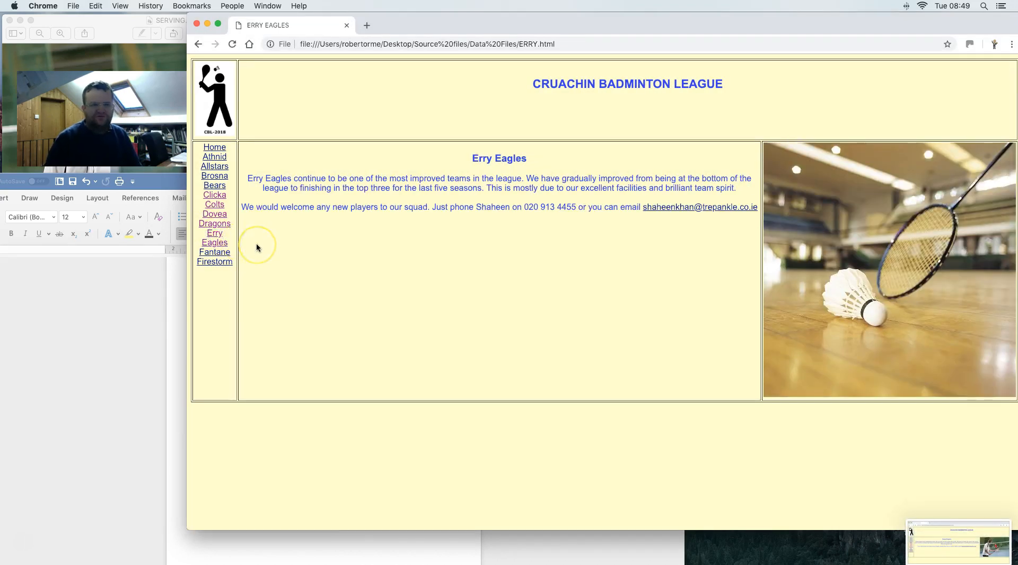
{"action": "left_click_drag", "start_coordinate": [187, 12], "coordinate": [1017, 422]}
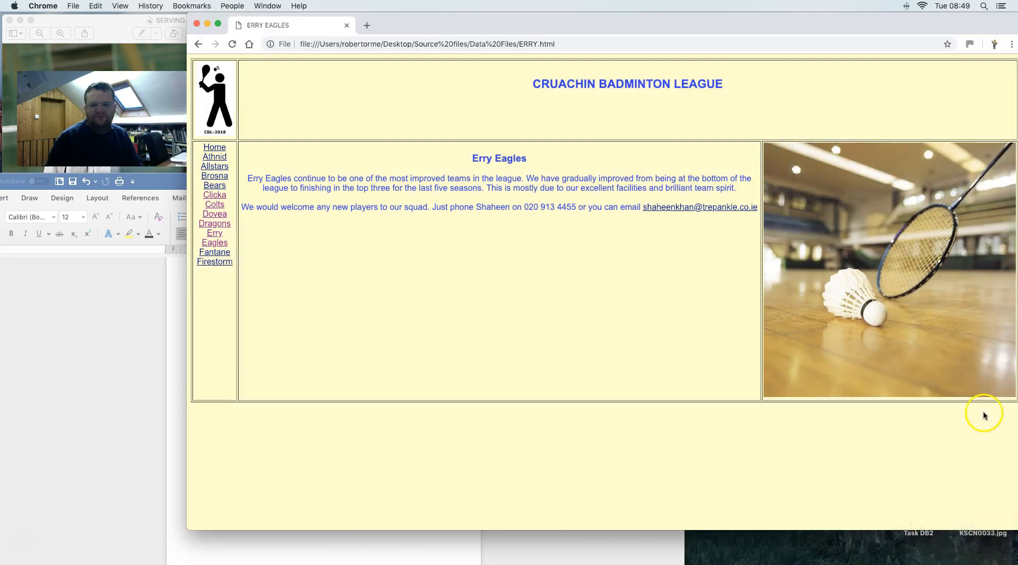
{"action": "left_click", "coordinate": [210, 259]}
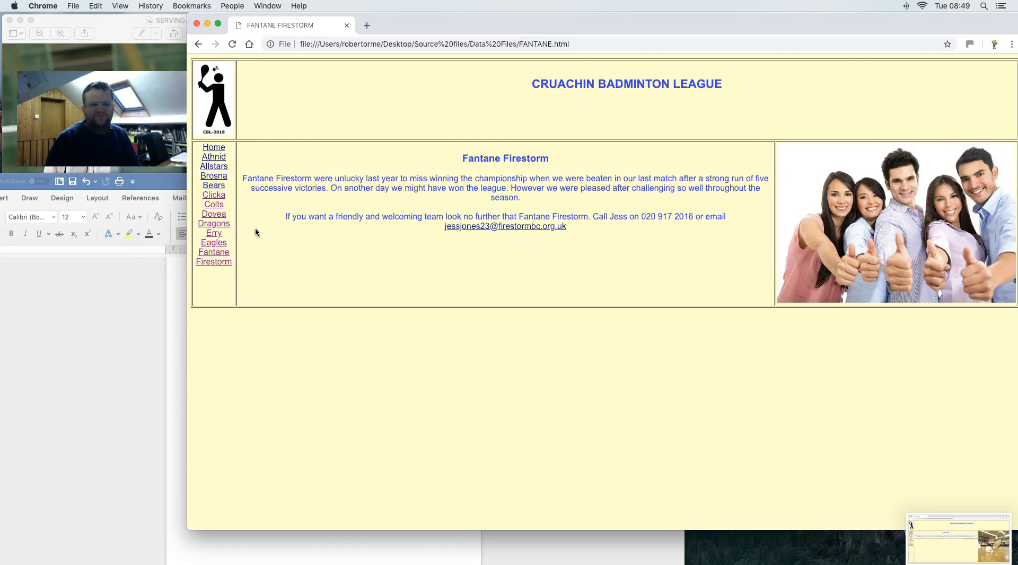
{"action": "left_click_drag", "start_coordinate": [186, 13], "coordinate": [1017, 368]}
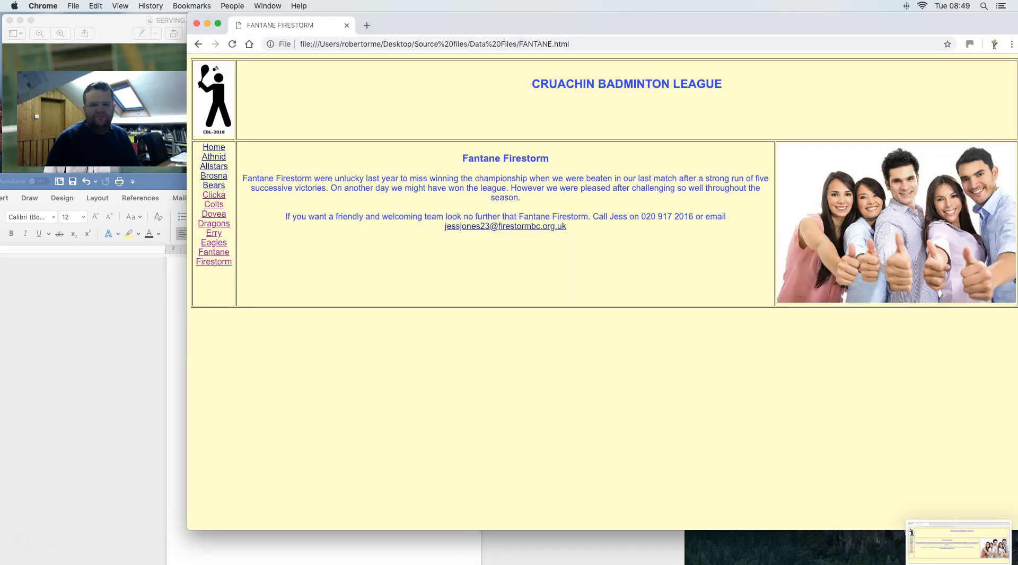
{"action": "left_click", "coordinate": [196, 25]}
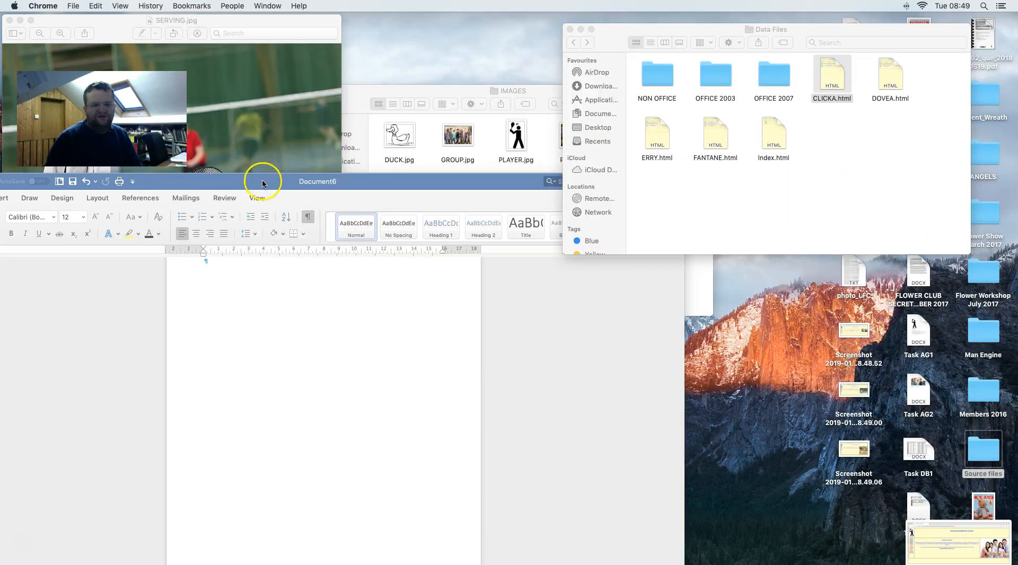
- Close the Data Files folder and drag the four desktop screenshots into the Word document
{"action": "left_click_drag", "start_coordinate": [264, 177], "coordinate": [272, 52]}
{"action": "left_click", "coordinate": [763, 168]}
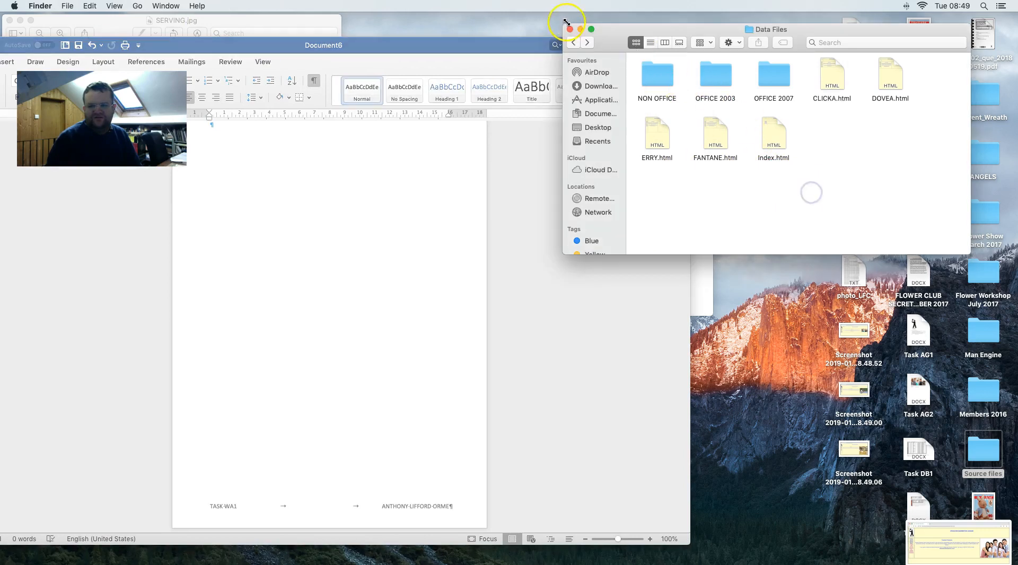
{"action": "left_click", "coordinate": [570, 29]}
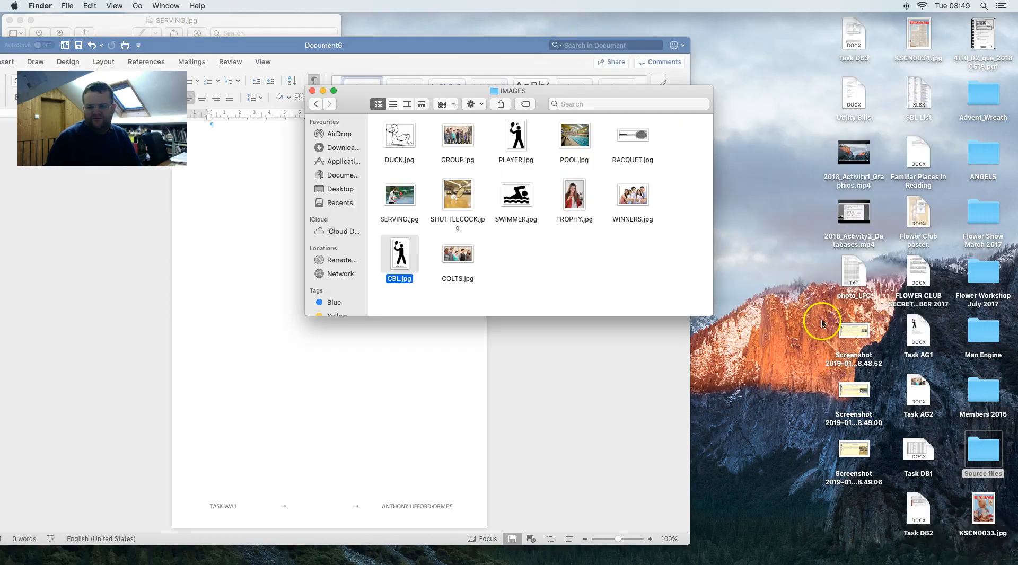
{"action": "left_click", "coordinate": [821, 320]}
{"action": "left_click", "coordinate": [822, 319]}
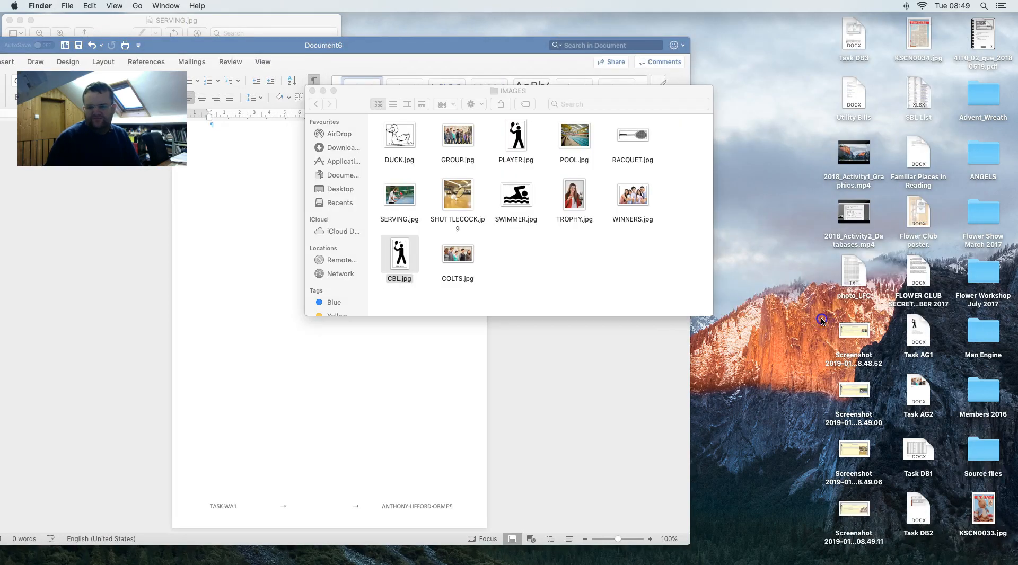
{"action": "left_click_drag", "start_coordinate": [824, 319], "coordinate": [889, 472]}
{"action": "left_click_drag", "start_coordinate": [868, 515], "coordinate": [255, 185]}
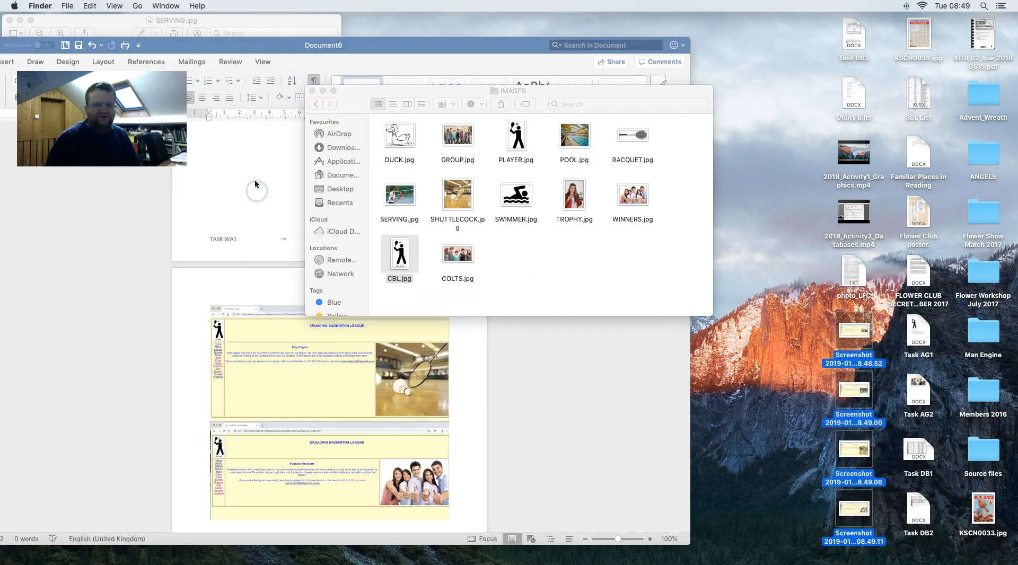
- Insert page breaks so the Fantane Firestorm screenshot sits alone on page two
{"action": "scroll", "coordinate": [294, 217], "scroll_direction": "down", "scroll_amount": 5}
{"action": "scroll", "coordinate": [298, 218], "scroll_direction": "up", "scroll_amount": 5}
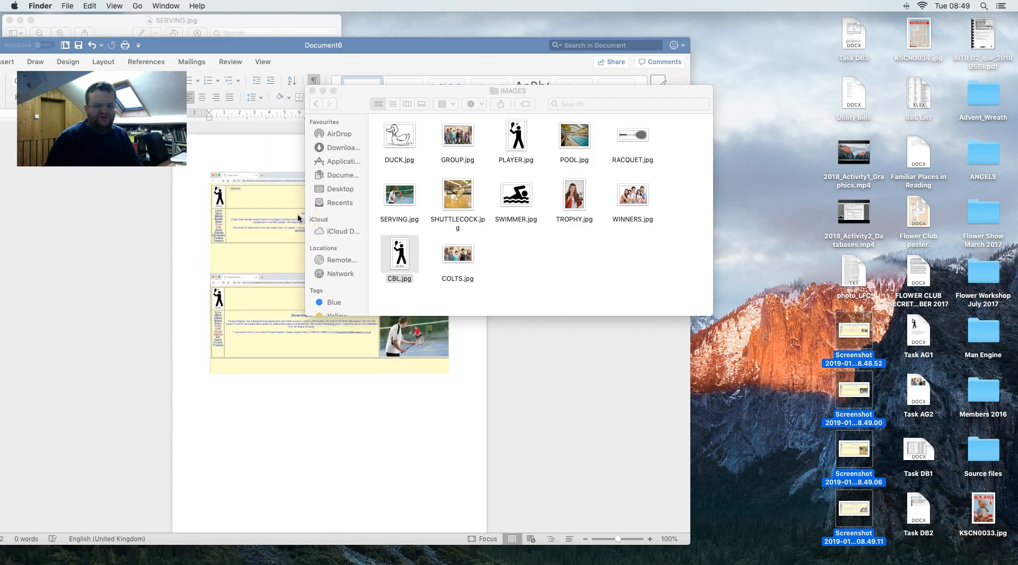
{"action": "left_click", "coordinate": [467, 252]}
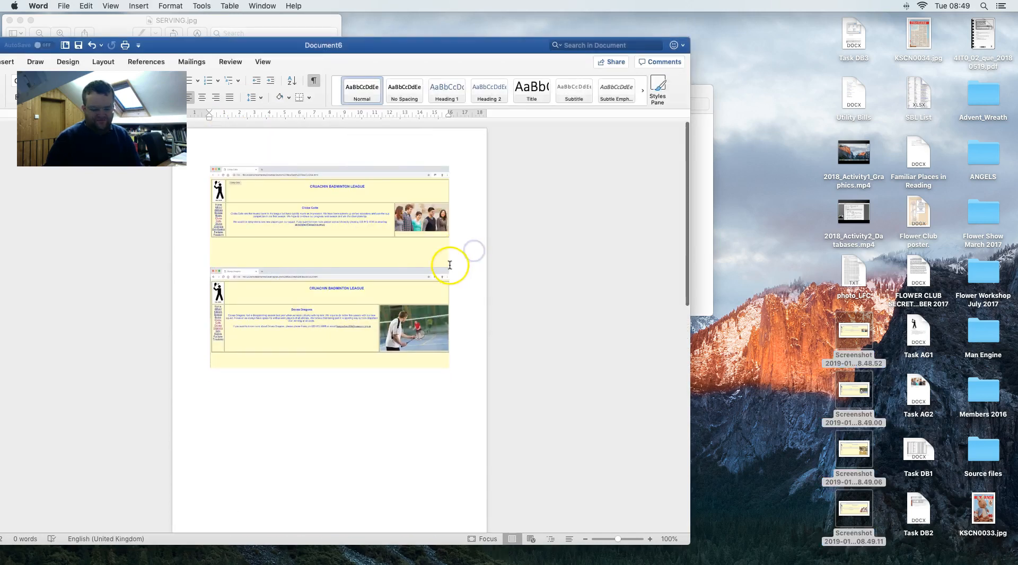
{"action": "key", "text": "super+Return"}
{"action": "scroll", "coordinate": [436, 331], "scroll_direction": "down", "scroll_amount": 3}
{"action": "scroll", "coordinate": [436, 331], "scroll_direction": "down", "scroll_amount": 2}
{"action": "left_click", "coordinate": [463, 384]}
{"action": "key", "text": "super+Return"}
{"action": "left_click", "coordinate": [459, 409]}
{"action": "key", "text": "super+Return"}
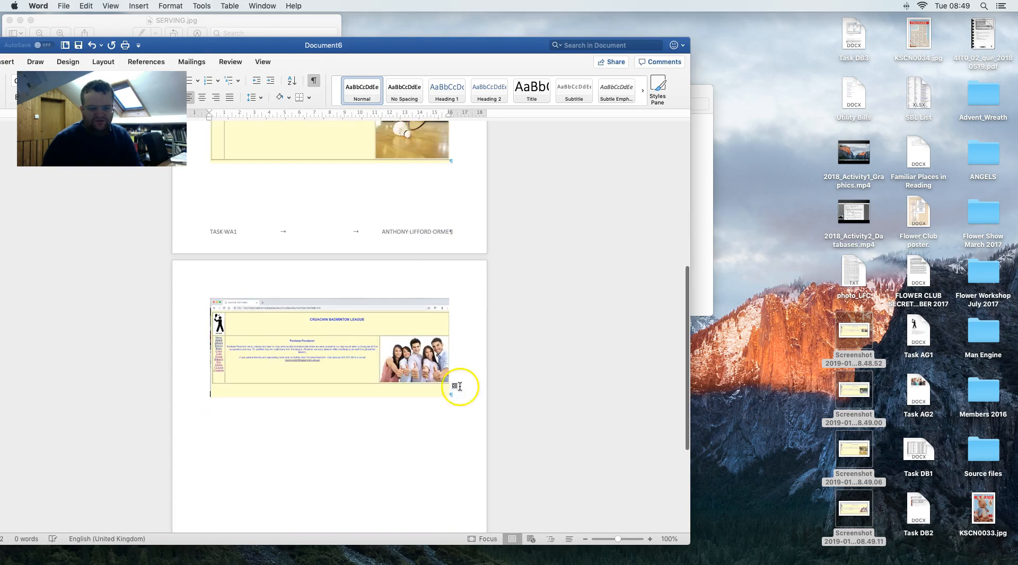
- Review the document, then return to the task instructions PDF at part (c)
{"action": "scroll", "coordinate": [429, 360], "scroll_direction": "up", "scroll_amount": 4}
{"action": "scroll", "coordinate": [429, 359], "scroll_direction": "up", "scroll_amount": 3}
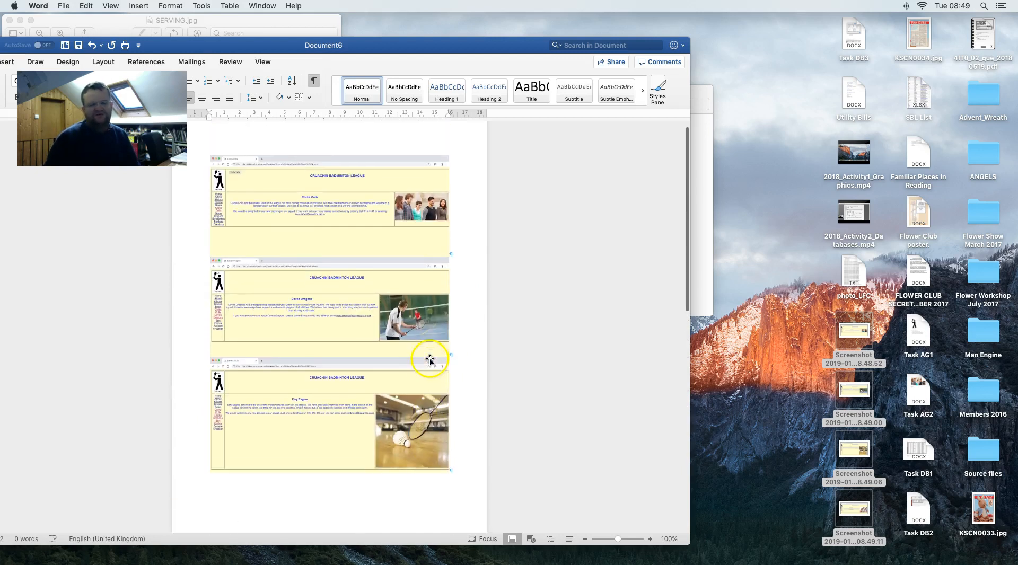
{"action": "scroll", "coordinate": [352, 319], "scroll_direction": "down", "scroll_amount": 2}
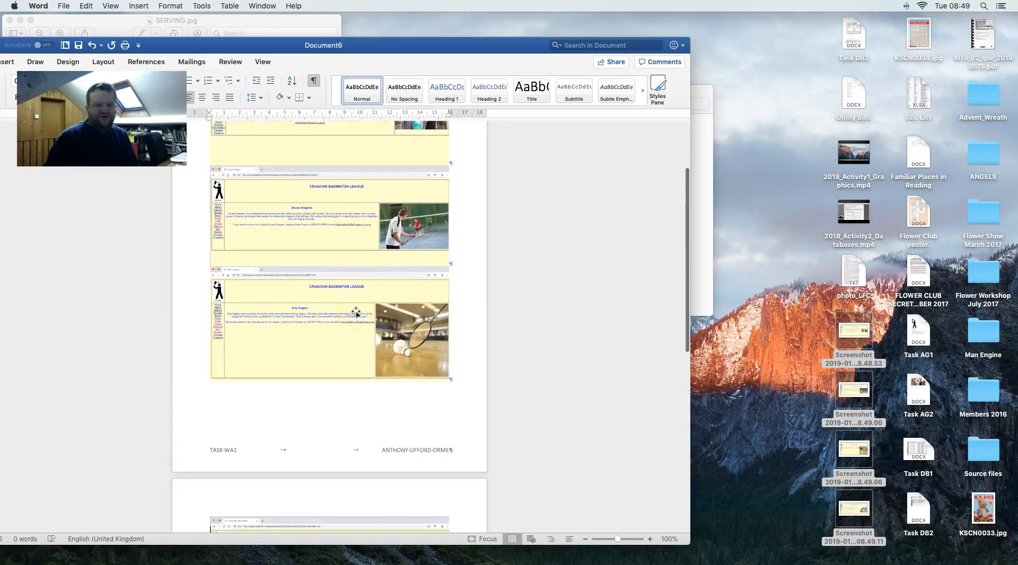
{"action": "key", "text": "super+Tab"}
{"action": "scroll", "coordinate": [356, 312], "scroll_direction": "down", "scroll_amount": 3}
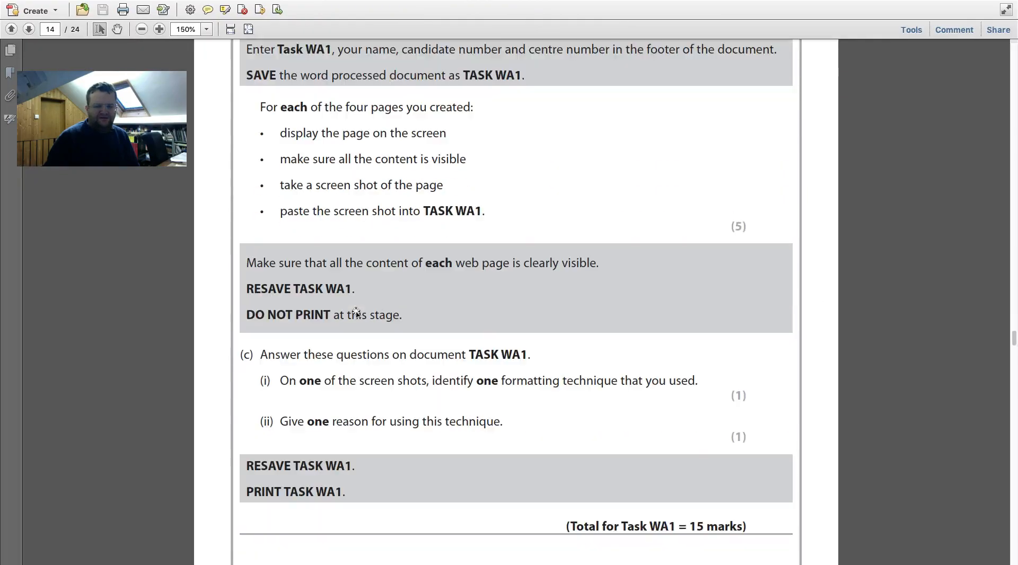
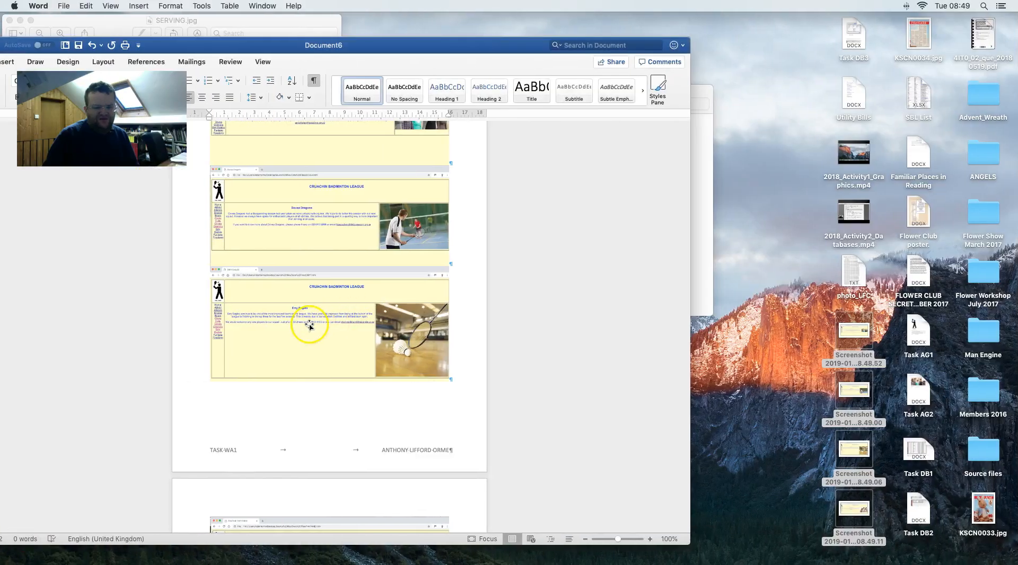
- Add blank lines beneath the fourth badminton league screenshot on page 2
{"action": "scroll", "coordinate": [309, 326], "scroll_direction": "up", "scroll_amount": 5}
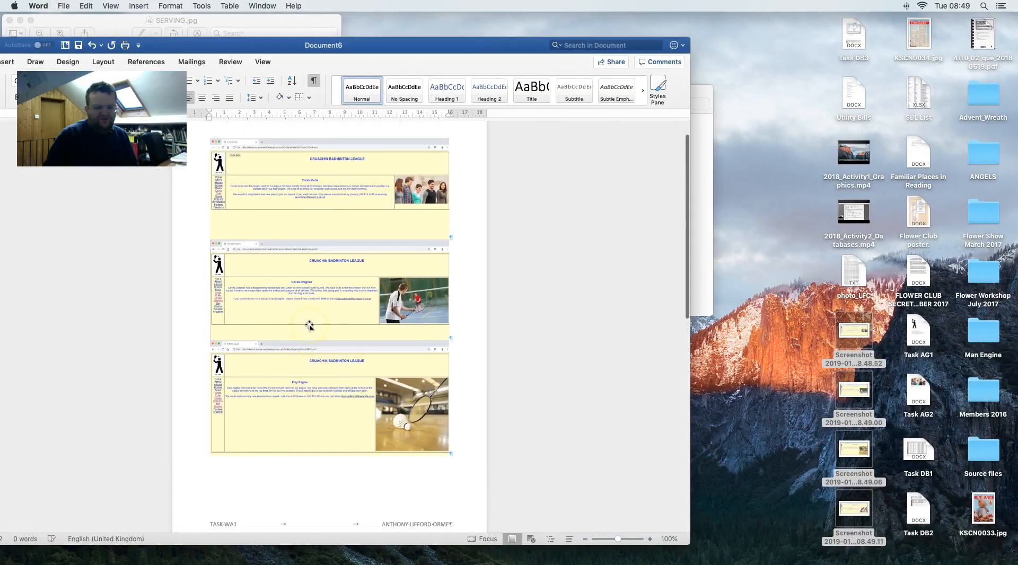
{"action": "scroll", "coordinate": [310, 325], "scroll_direction": "up", "scroll_amount": 2}
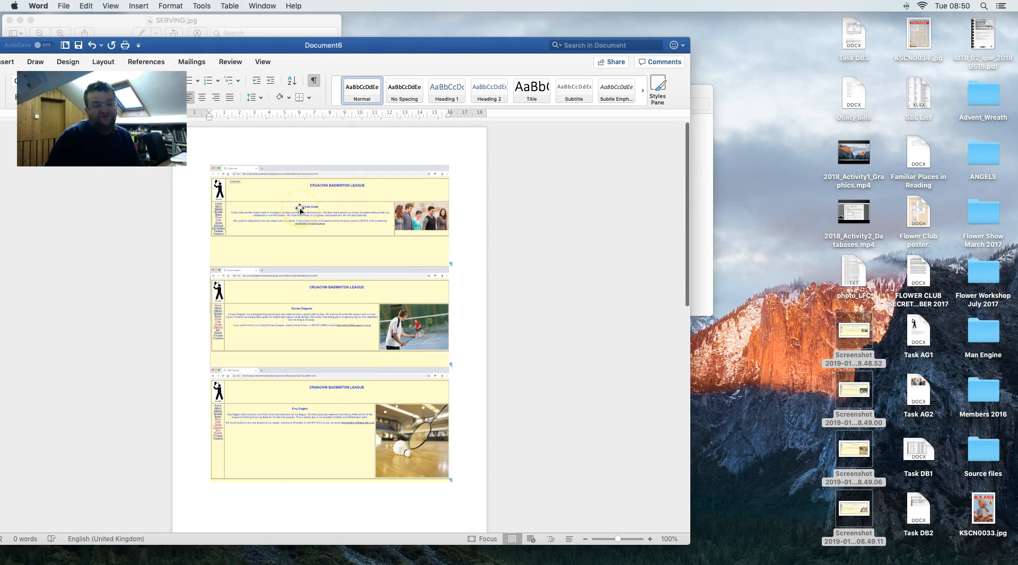
{"action": "scroll", "coordinate": [281, 417], "scroll_direction": "down", "scroll_amount": 10}
{"action": "scroll", "coordinate": [282, 419], "scroll_direction": "down", "scroll_amount": 7}
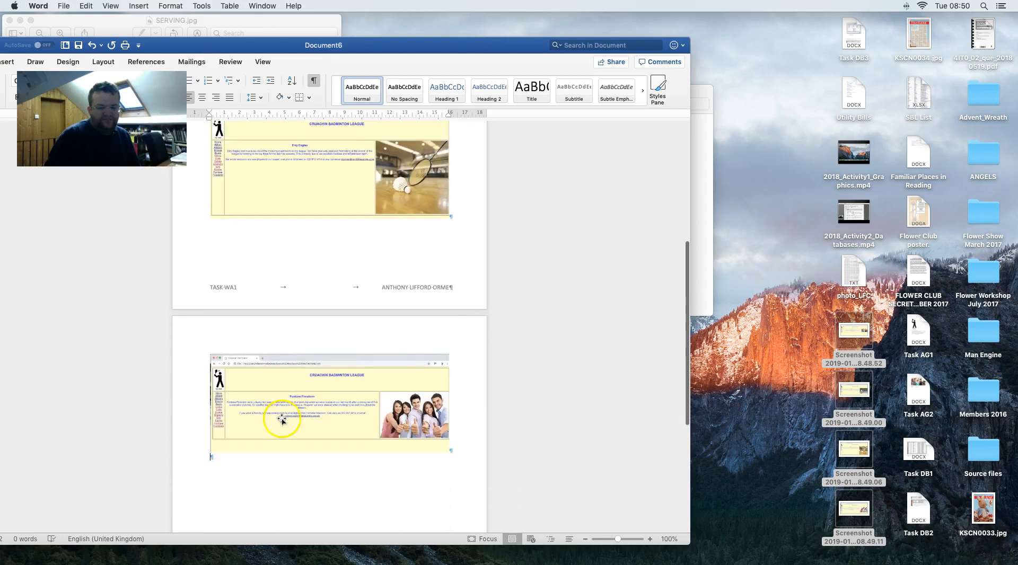
{"action": "left_click", "coordinate": [227, 440]}
{"action": "key", "text": "Return"}
{"action": "key", "text": "Return"}
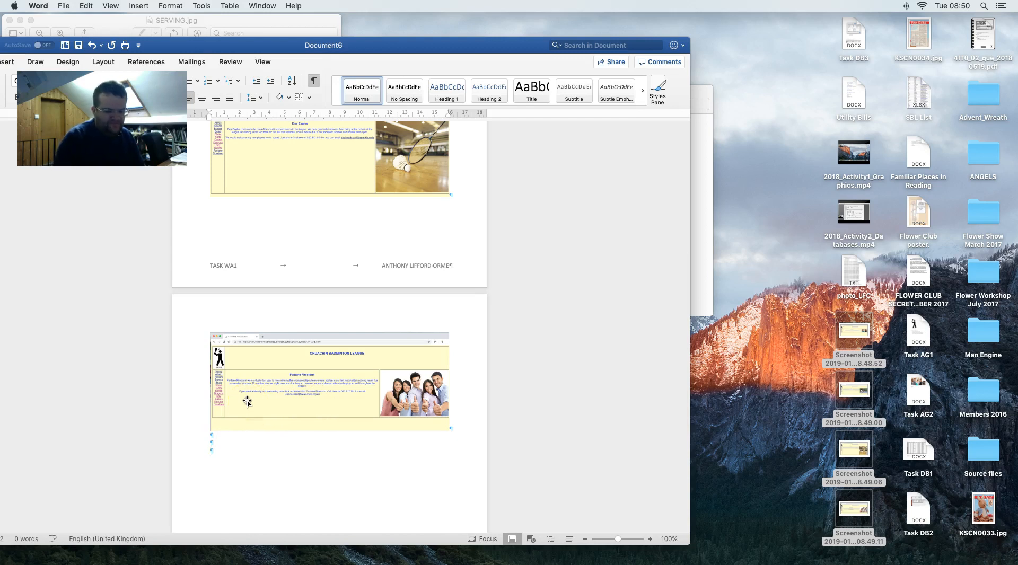
- Draw a no-fill line callout below the screenshot, pointing at the page heading
{"action": "left_click", "coordinate": [178, 46]}
{"action": "left_click_drag", "start_coordinate": [177, 46], "coordinate": [461, 28]}
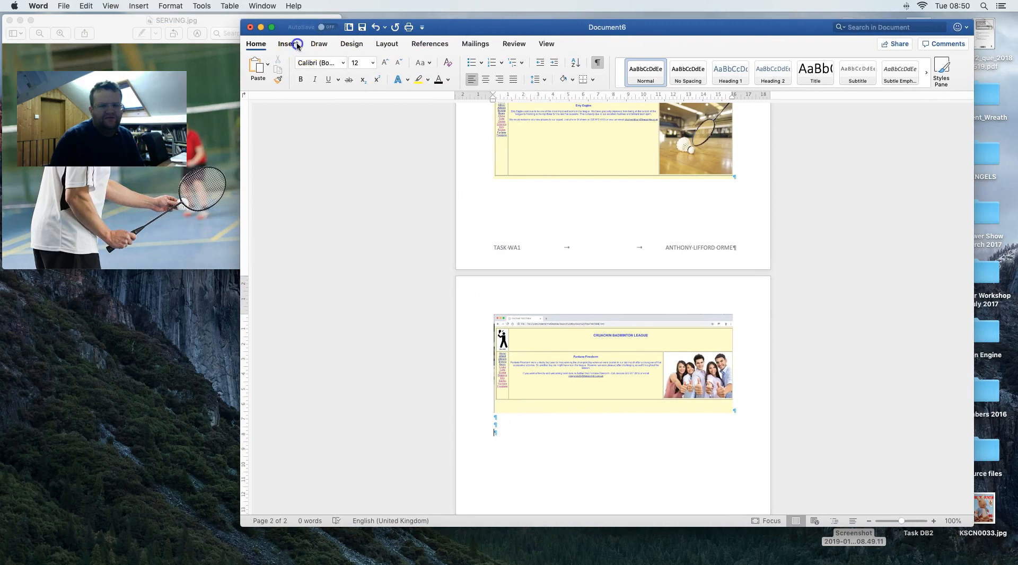
{"action": "left_click", "coordinate": [296, 47]}
{"action": "left_click", "coordinate": [384, 68]}
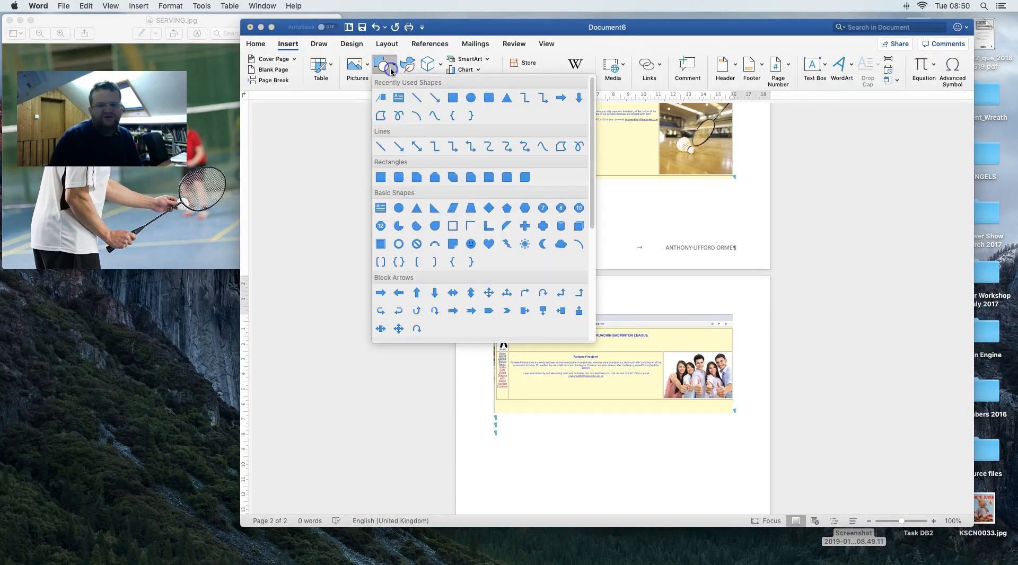
{"action": "left_click", "coordinate": [399, 99]}
{"action": "left_click_drag", "start_coordinate": [496, 427], "coordinate": [591, 477]}
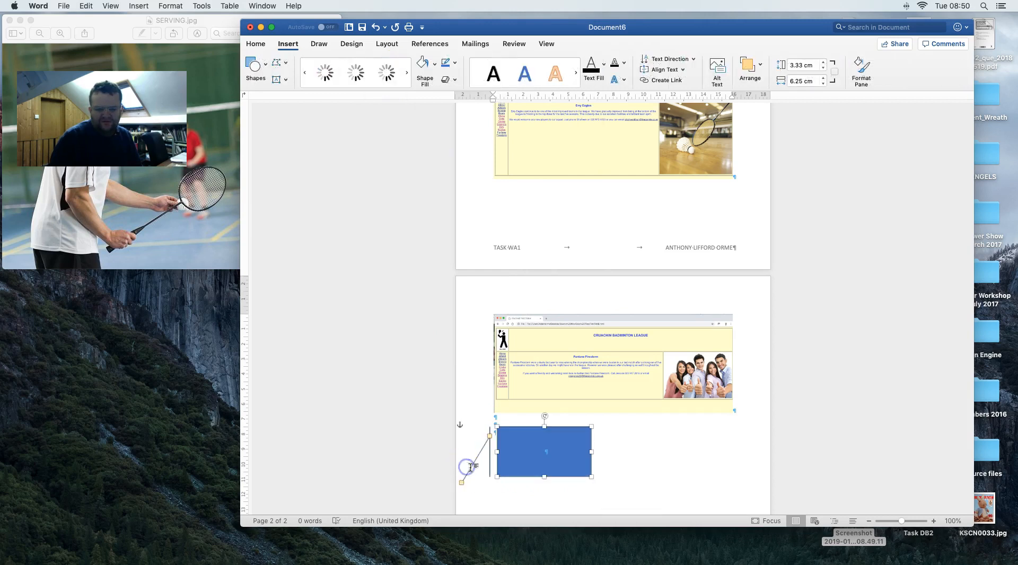
{"action": "left_click_drag", "start_coordinate": [462, 482], "coordinate": [572, 358]}
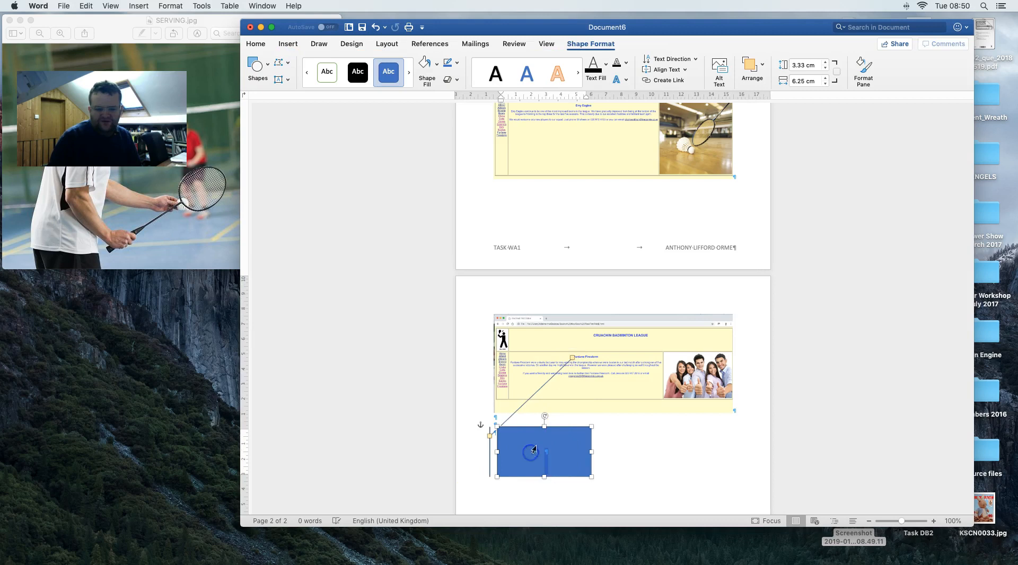
{"action": "left_click", "coordinate": [425, 63]}
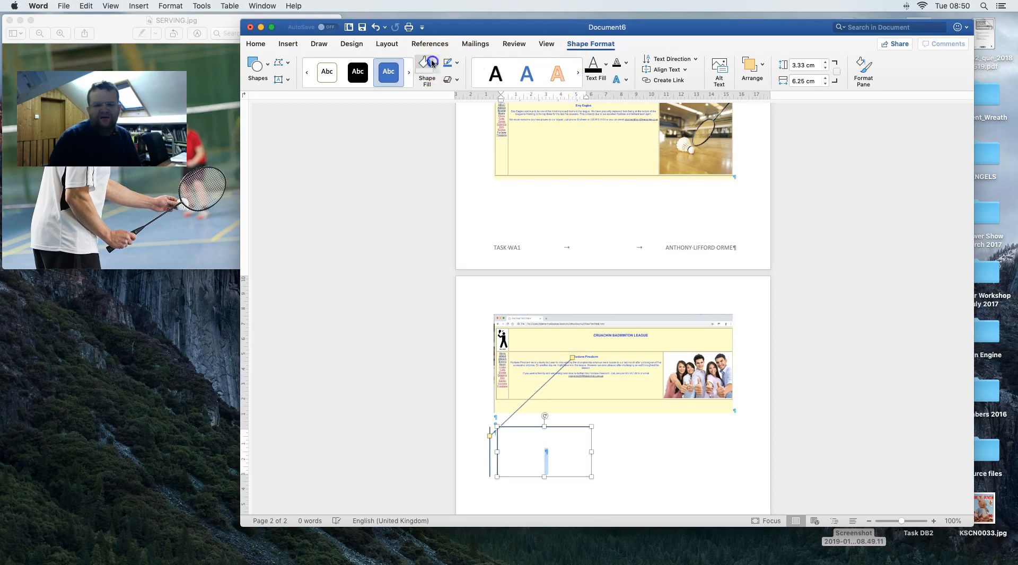
- Type callout text explaining that headings, sub headings and body differ in size
{"action": "left_click", "coordinate": [289, 44]}
{"action": "left_click", "coordinate": [256, 43]}
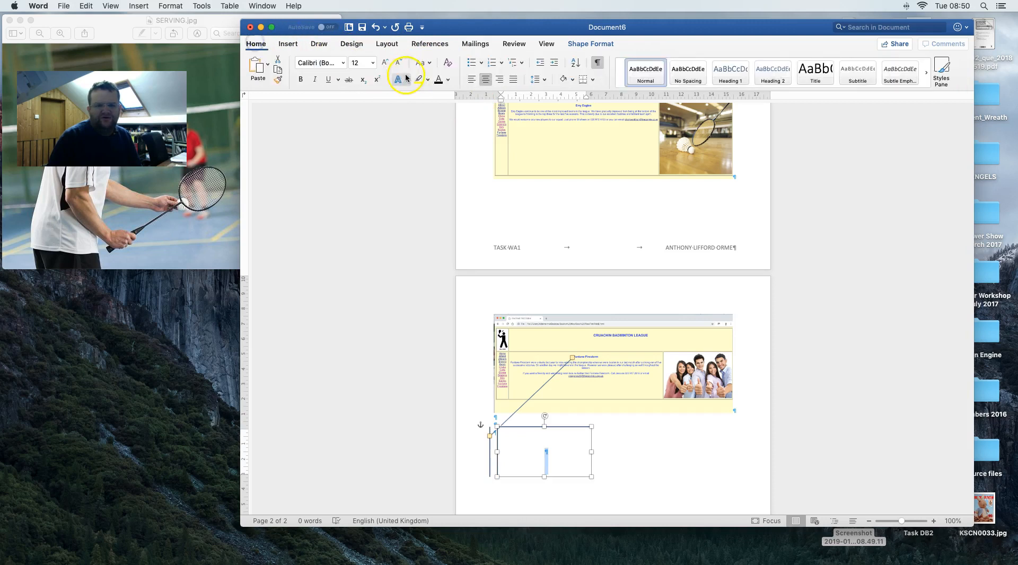
{"action": "type", "text": "In the"}
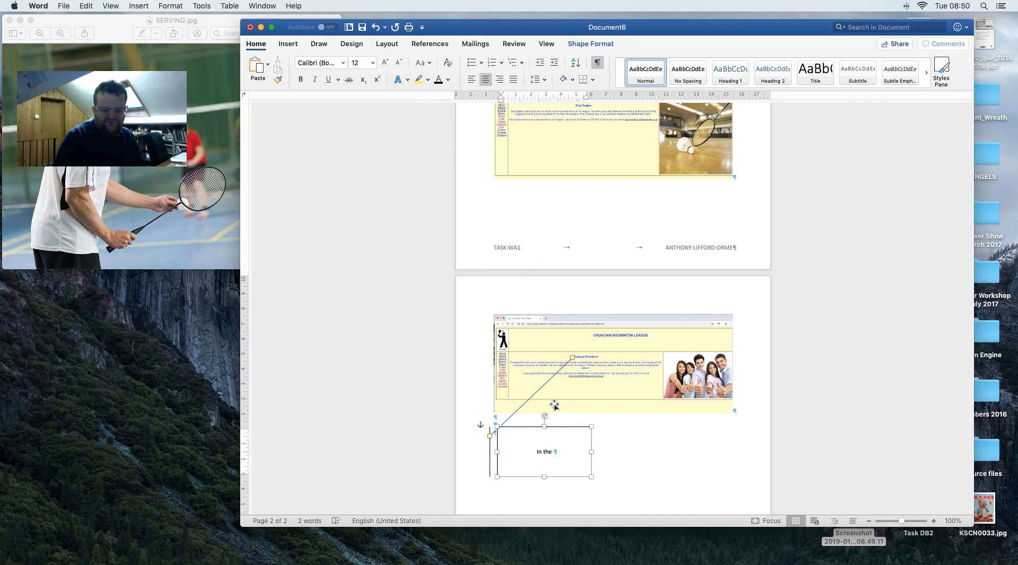
{"action": "type", "text": " webpages I have chanb"}
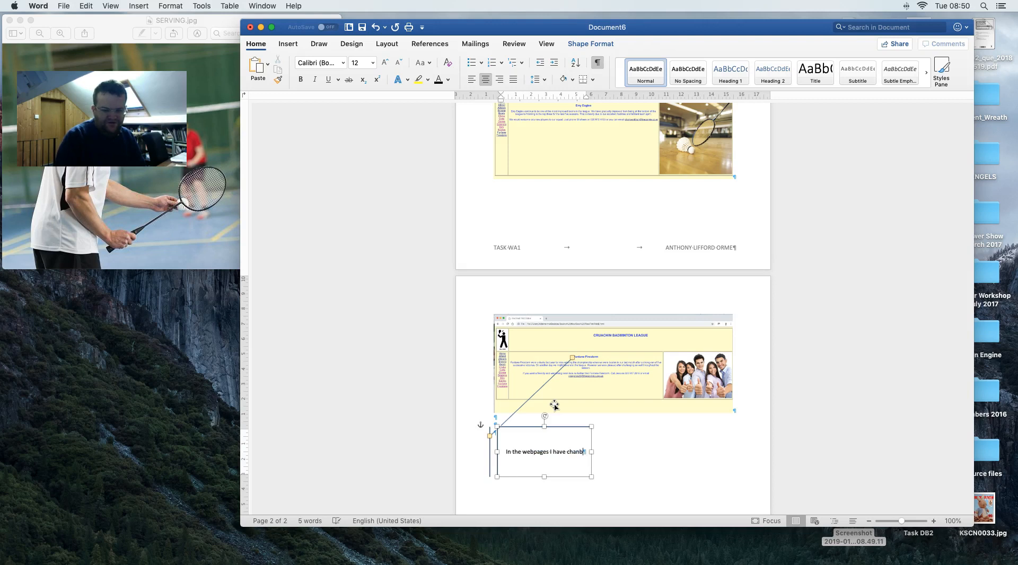
{"action": "key", "text": "BackSpace"}
{"action": "type", "text": "ged the formatting of t"}
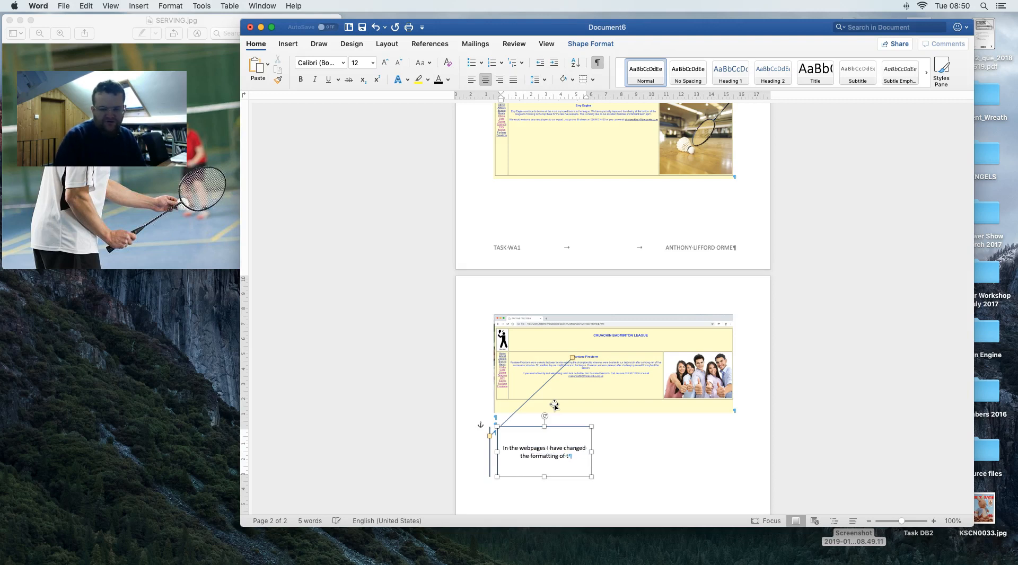
{"action": "type", "text": "he headings "}
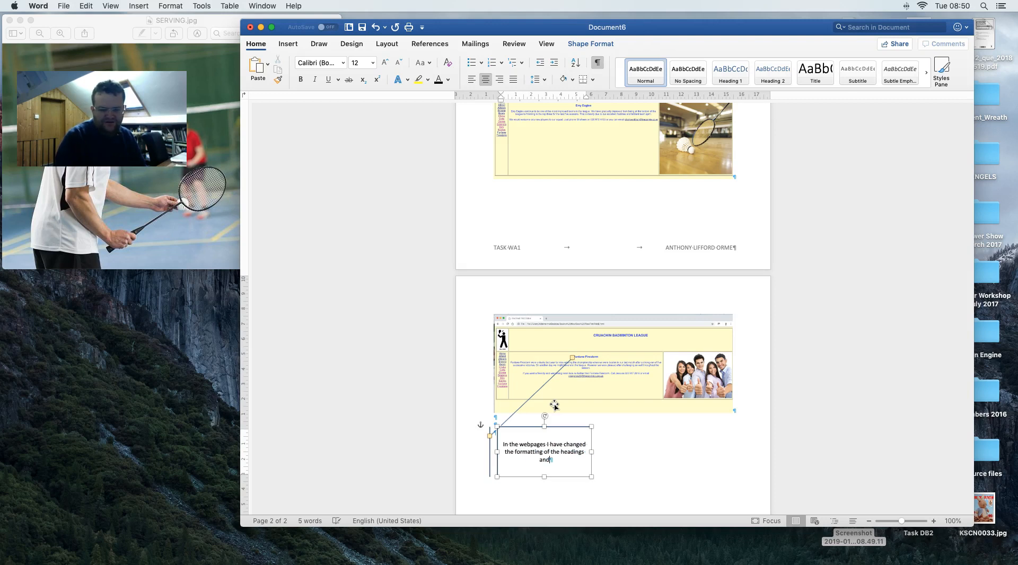
{"action": "type", "text": ", sub"}
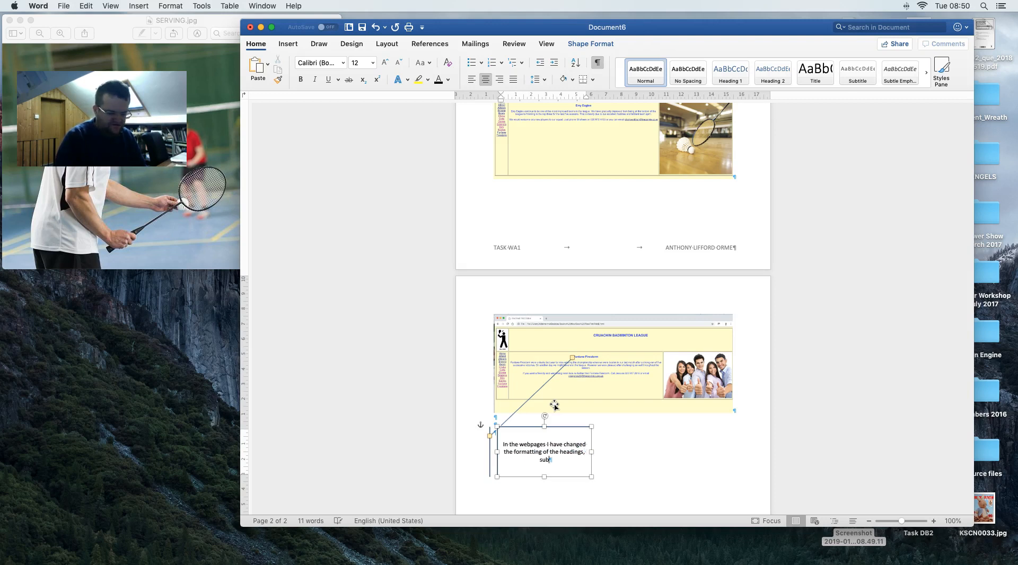
{"action": "type", "text": " headings and body to"}
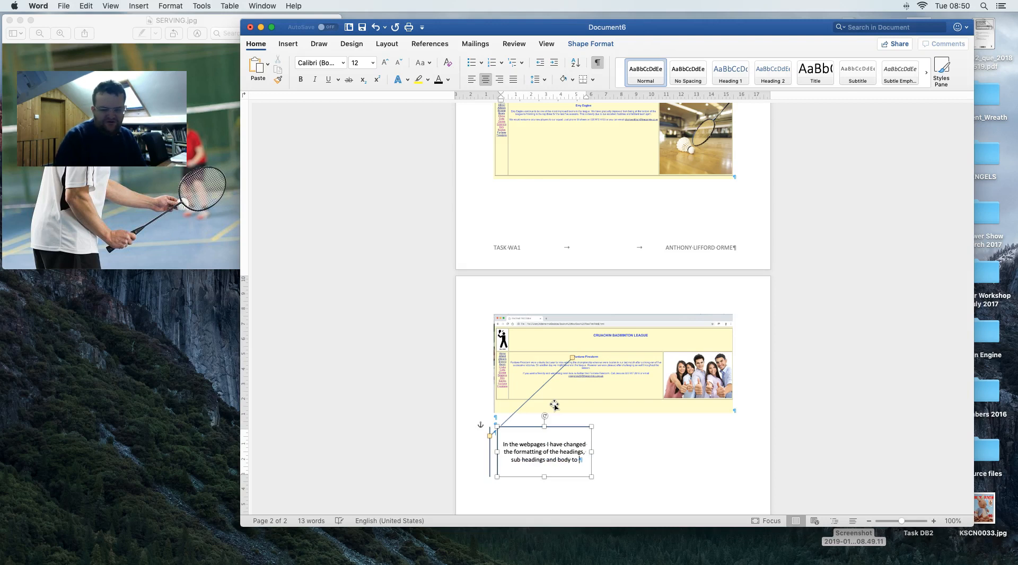
{"action": "type", "text": "be different sizes.  This makes it"}
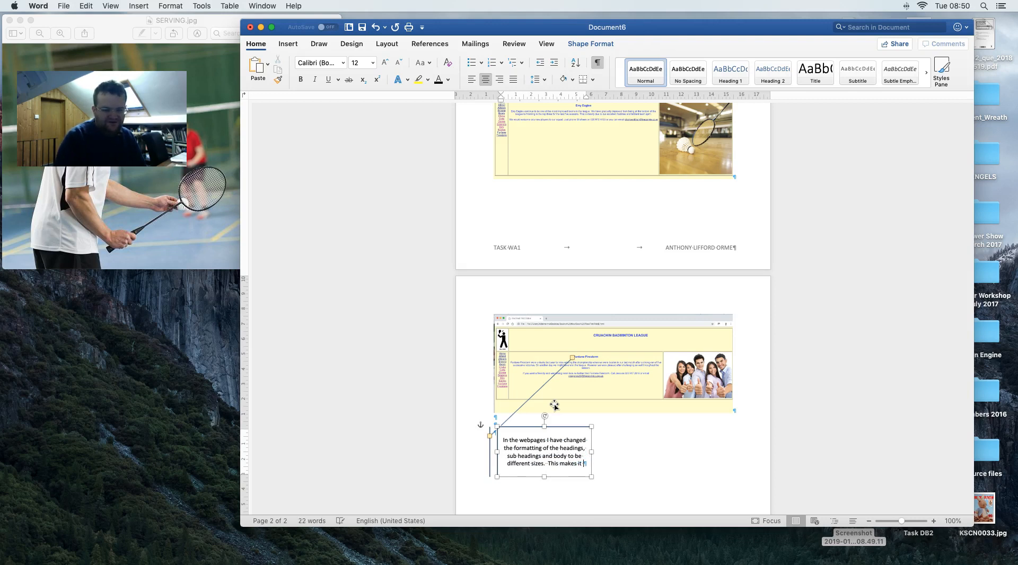
{"action": "type", "text": "easier to recognize the d"}
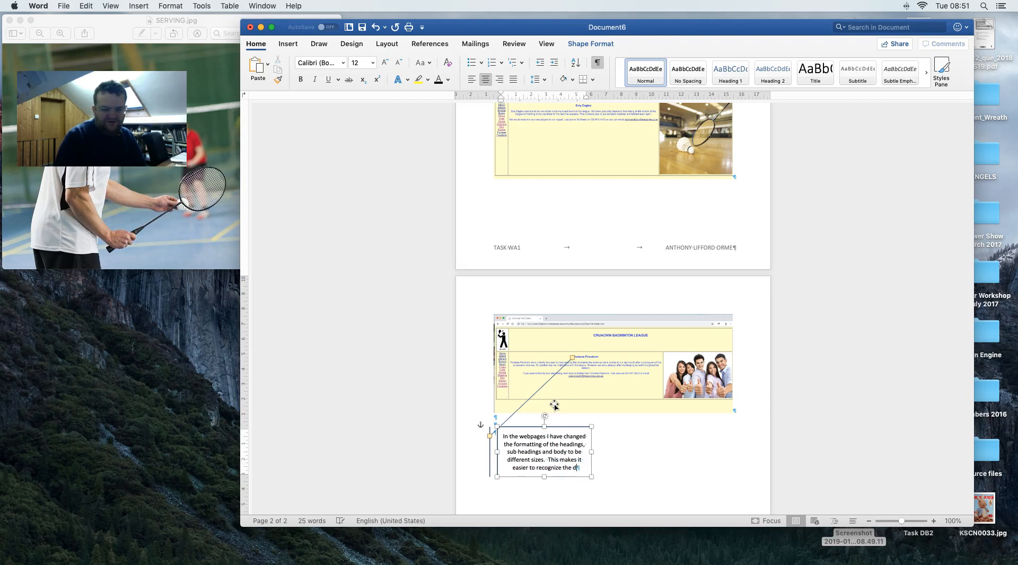
{"action": "type", "text": "erent parts of the web page"}
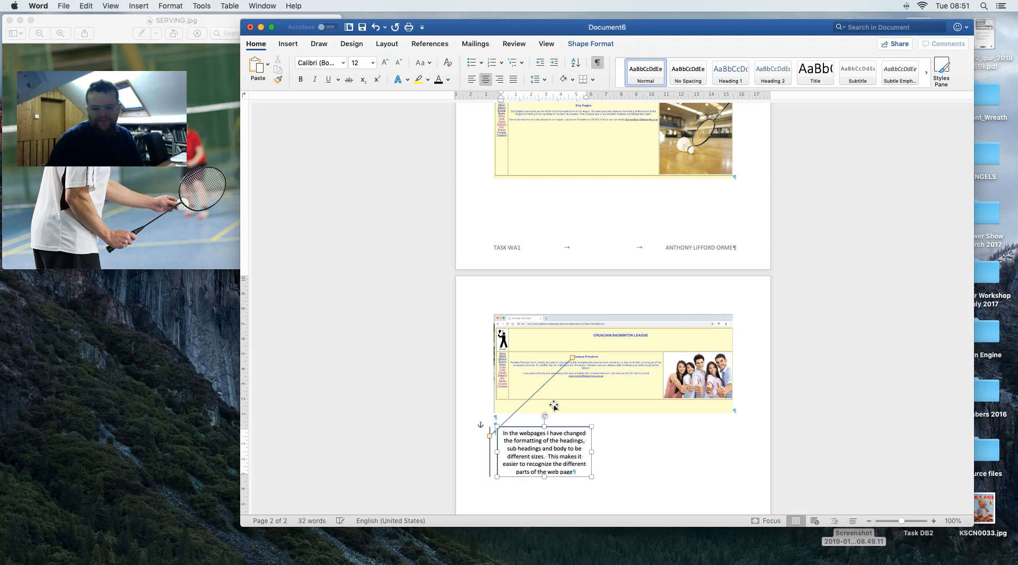
{"action": "left_click", "coordinate": [689, 426]}
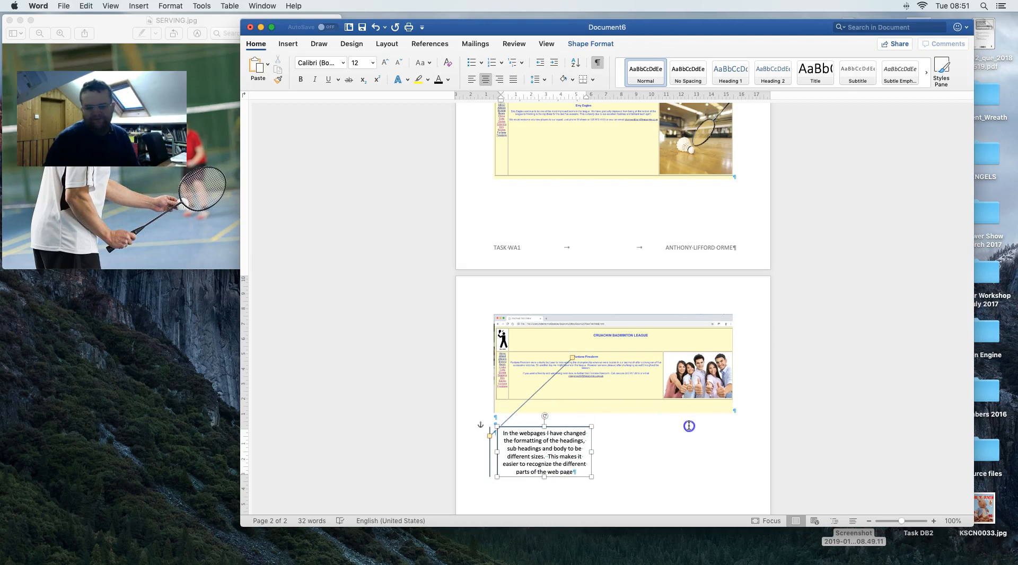
{"action": "scroll", "coordinate": [588, 418], "scroll_direction": "down", "scroll_amount": 6}
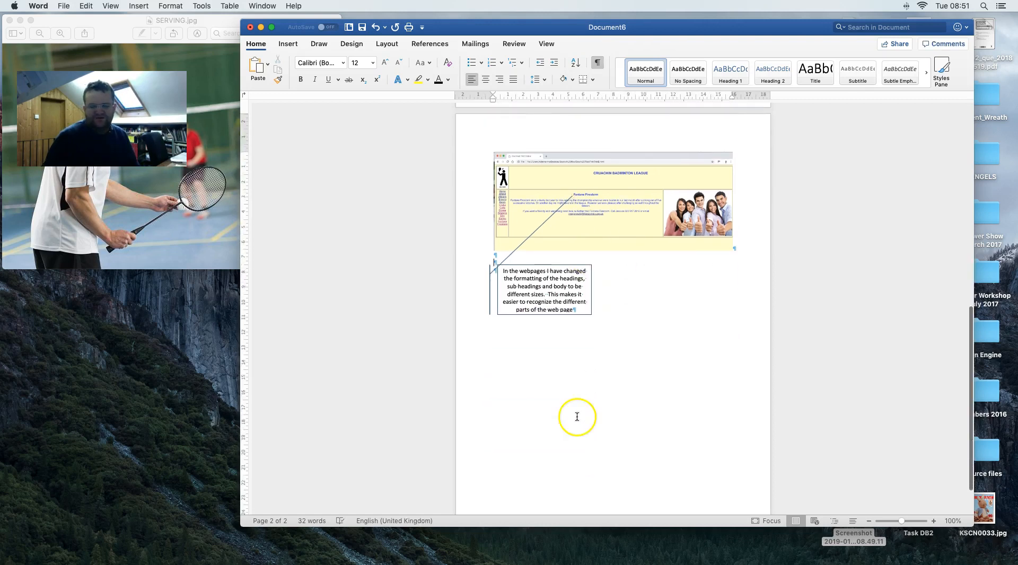
- Check the instructions, then save the document as Task WA1
{"action": "key", "text": "ctrl+Right"}
{"action": "scroll", "coordinate": [576, 417], "scroll_direction": "down", "scroll_amount": 4}
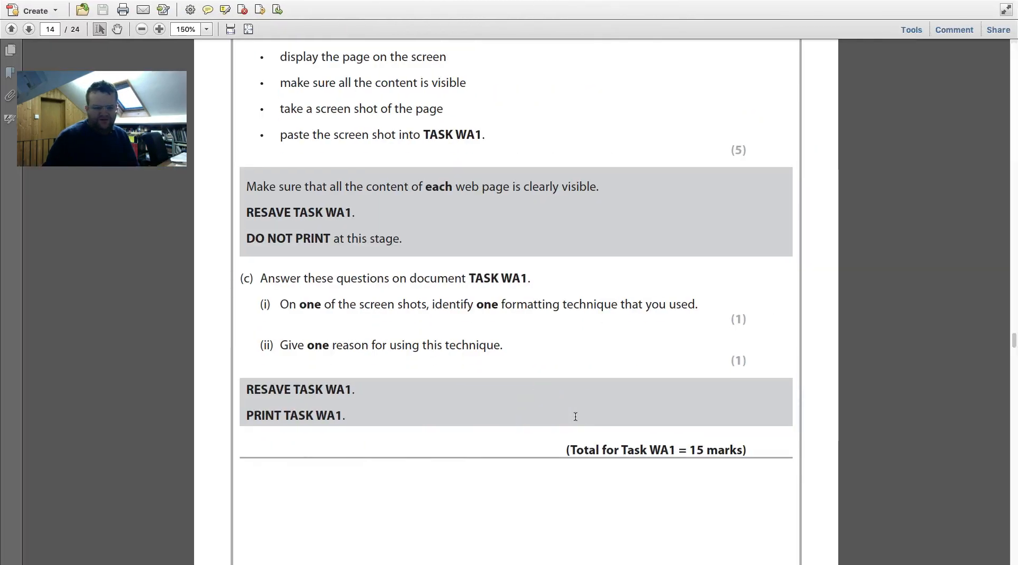
{"action": "key", "text": "ctrl+Left"}
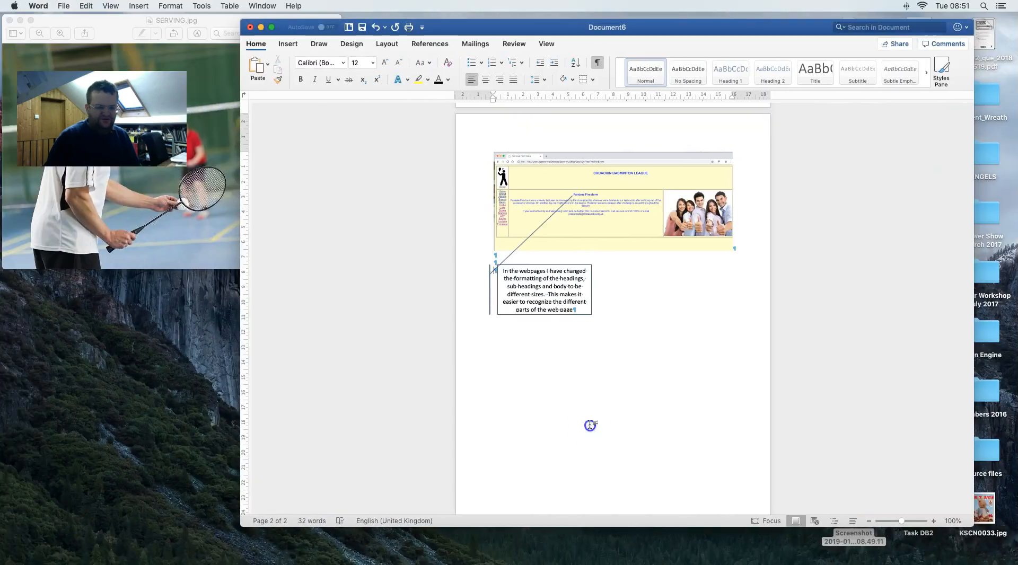
{"action": "key", "text": "super+s"}
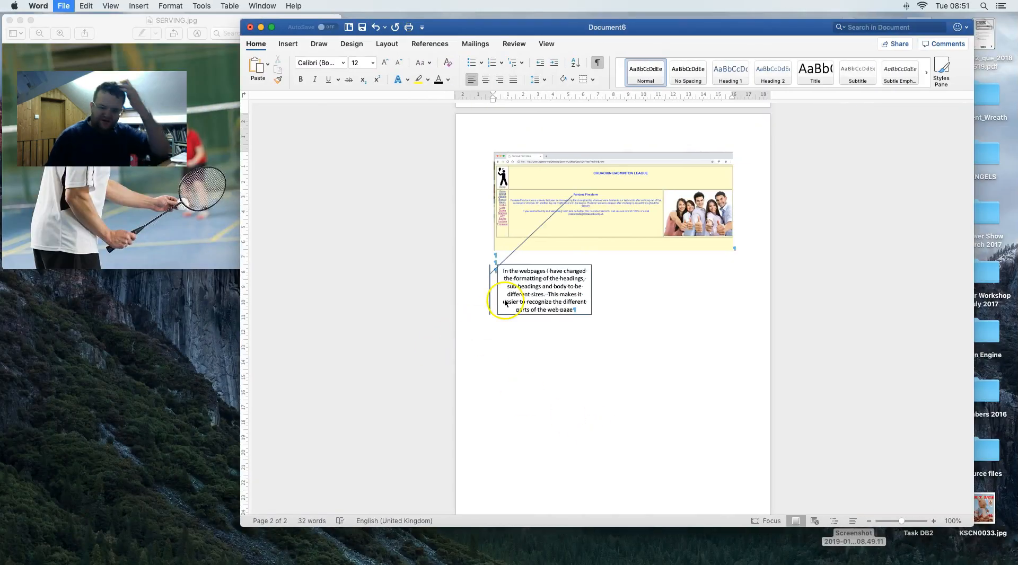
{"action": "key", "text": "ctrl+Right"}
{"action": "key", "text": "ctrl+Left"}
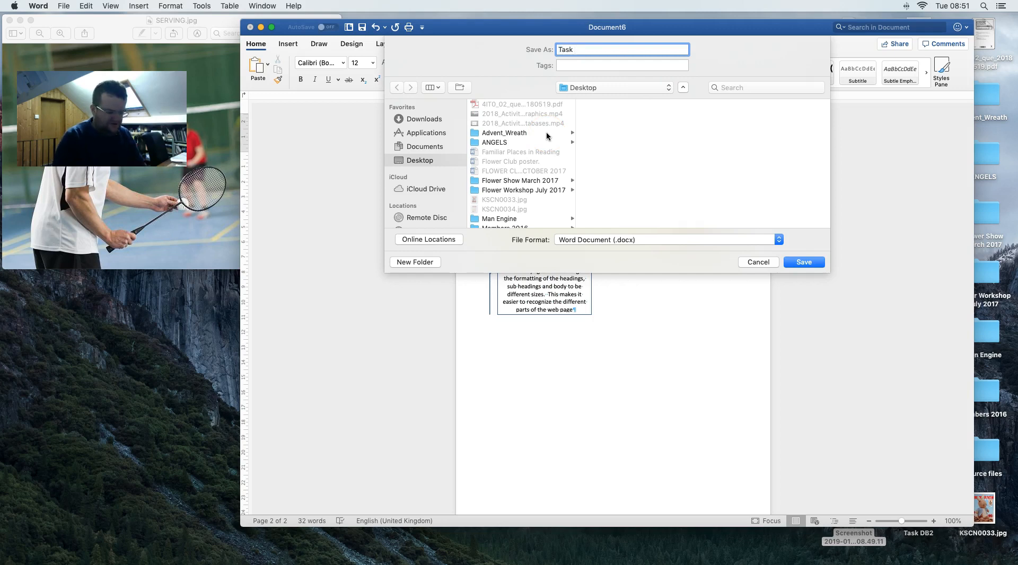
{"action": "key", "text": "Return"}
- Read further down the task instructions PDF, then reactivate the Word document
{"action": "key", "text": "ctrl+Right"}
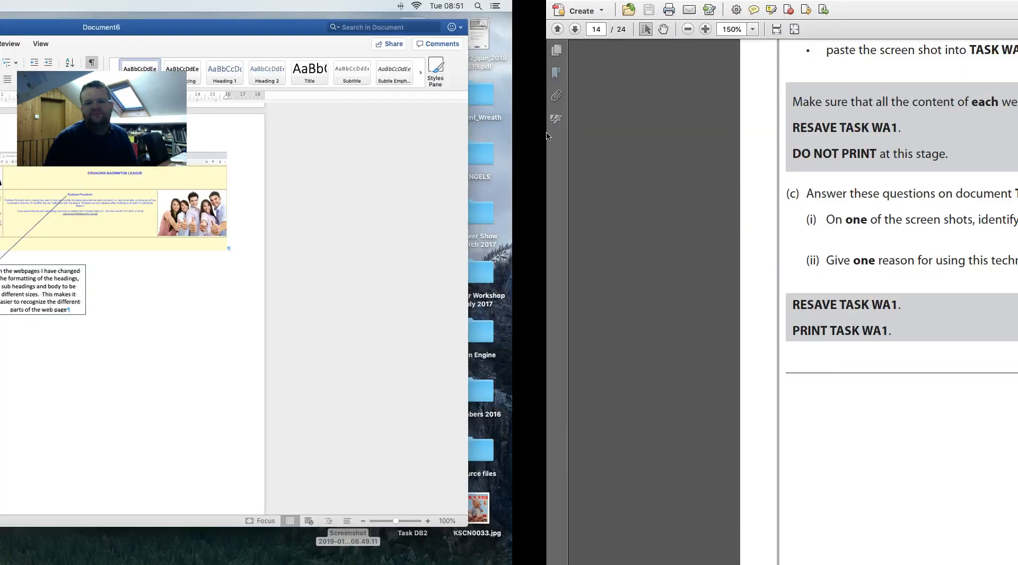
{"action": "scroll", "coordinate": [548, 137], "scroll_direction": "down", "scroll_amount": 5}
{"action": "scroll", "coordinate": [546, 136], "scroll_direction": "down", "scroll_amount": 3}
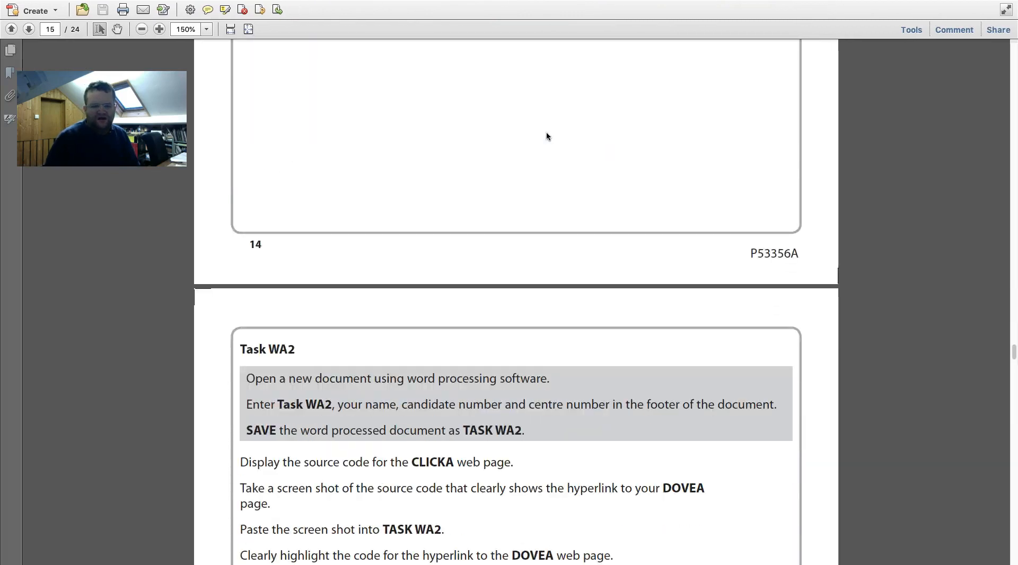
{"action": "scroll", "coordinate": [547, 136], "scroll_direction": "down", "scroll_amount": 5}
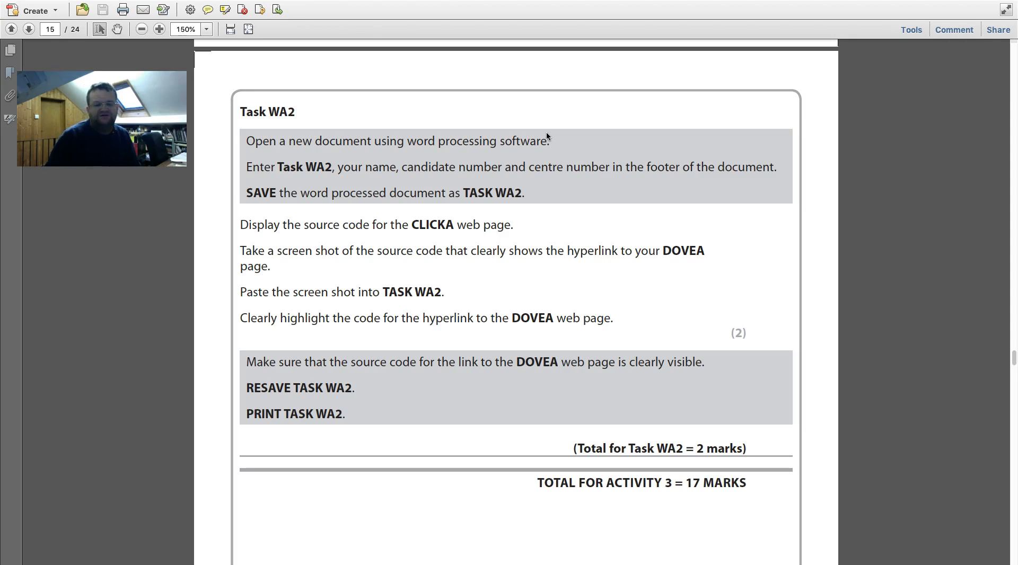
{"action": "key", "text": "ctrl+Left"}
{"action": "left_click", "coordinate": [519, 136]}
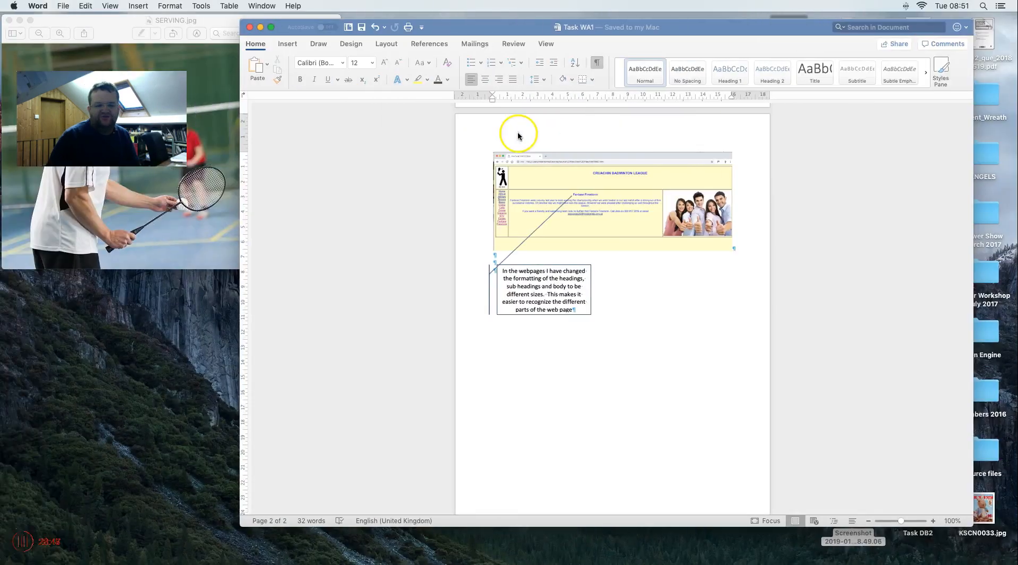
- Create a new blank document with a Blank (Three Columns) footer
{"action": "left_click", "coordinate": [66, 6]}
{"action": "left_click", "coordinate": [73, 19]}
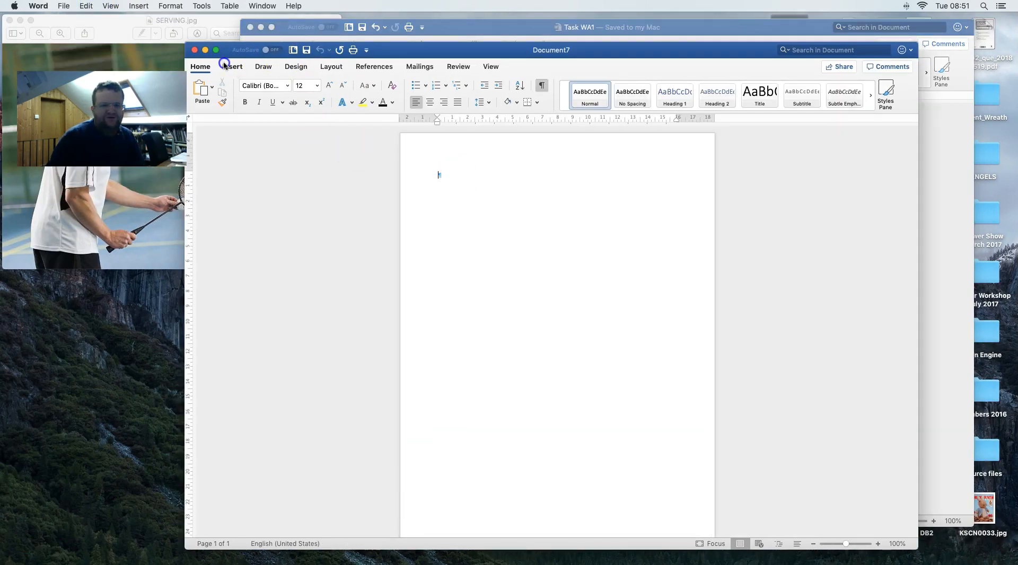
{"action": "left_click", "coordinate": [224, 65]}
{"action": "left_click", "coordinate": [703, 91]}
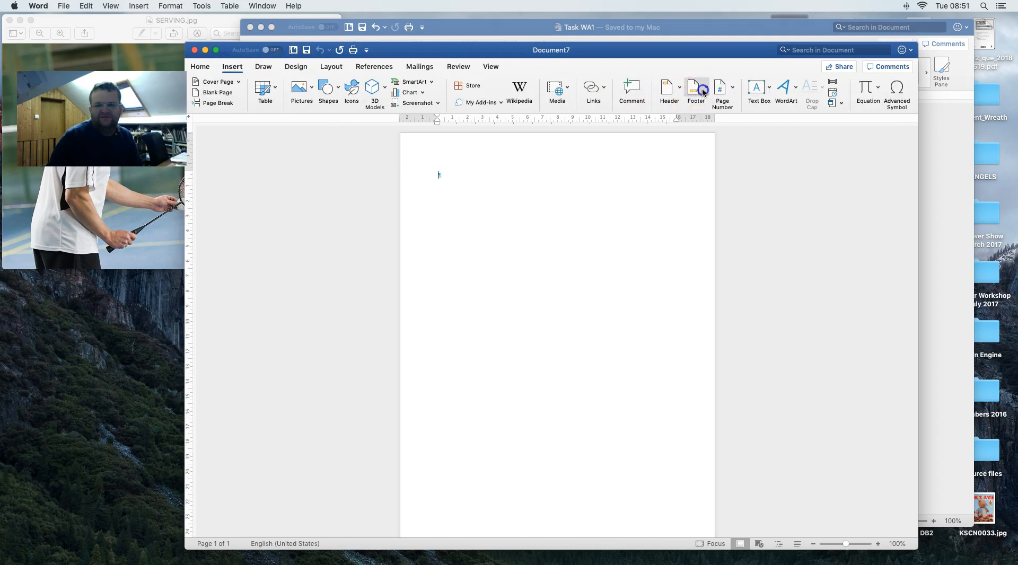
{"action": "left_click", "coordinate": [732, 192]}
- Fill the footer with Task WA2 on the left and the candidate's name on the right, removing the middle placeholder
{"action": "left_click", "coordinate": [454, 510]}
{"action": "type", "text": "Task WA2"}
{"action": "left_click", "coordinate": [557, 509]}
{"action": "key", "text": "BackSpace"}
{"action": "left_click", "coordinate": [664, 517]}
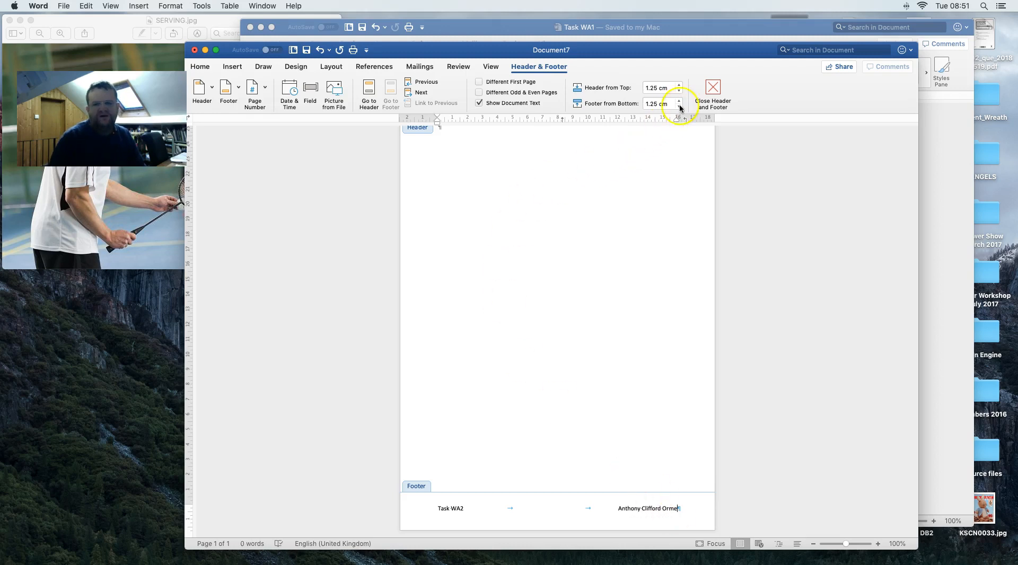
{"action": "left_click", "coordinate": [703, 93]}
{"action": "key", "text": "ctrl+Right"}
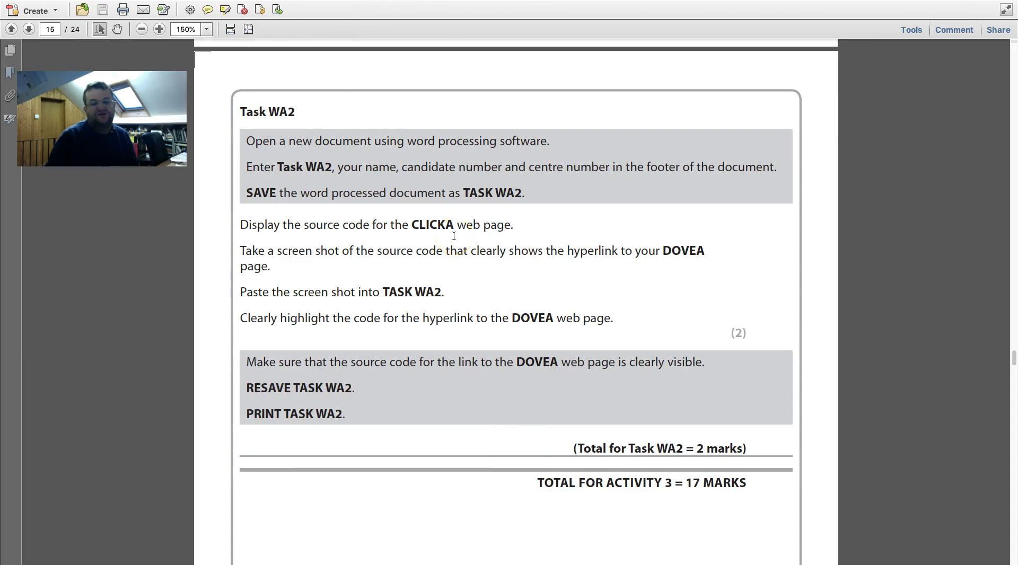
{"action": "key", "text": "ctrl+Left"}
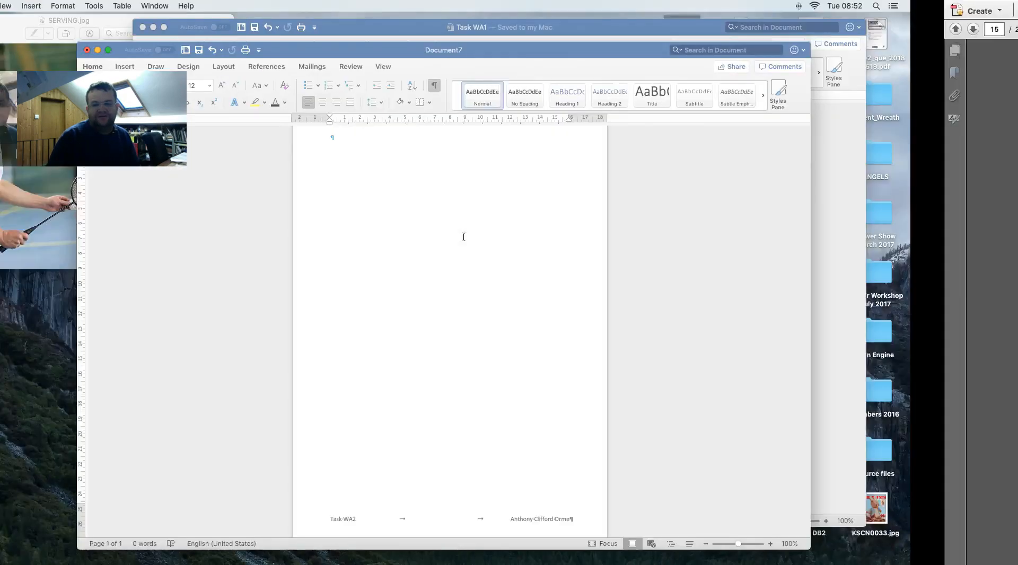
{"action": "left_click_drag", "start_coordinate": [558, 30], "coordinate": [434, 92]}
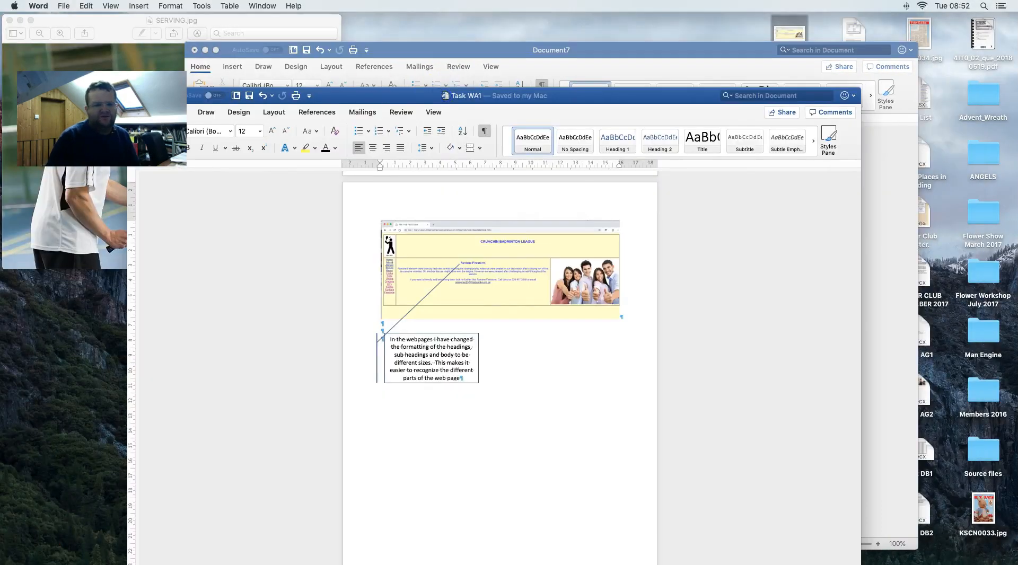
- Move the Task WA1 window aside and go back to the Data Files folder in Finder
{"action": "left_click_drag", "start_coordinate": [352, 101], "coordinate": [510, 113]}
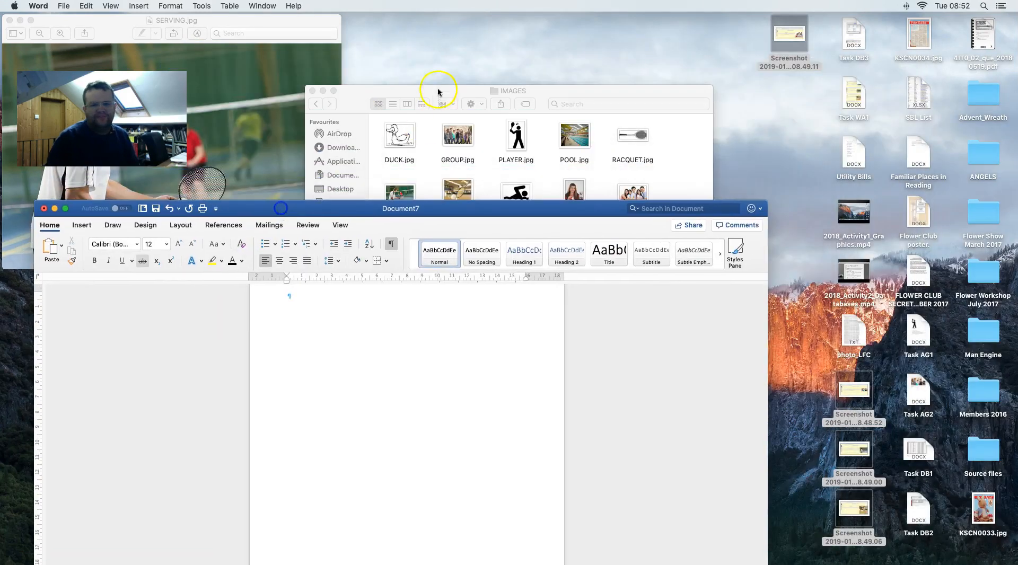
{"action": "left_click", "coordinate": [396, 89]}
{"action": "left_click", "coordinate": [315, 103]}
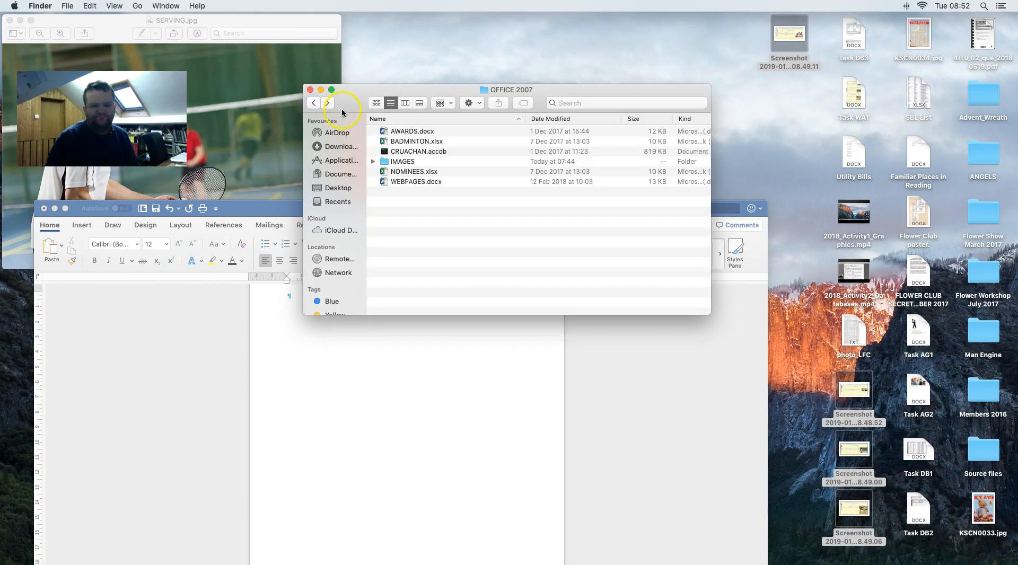
{"action": "left_click", "coordinate": [312, 103]}
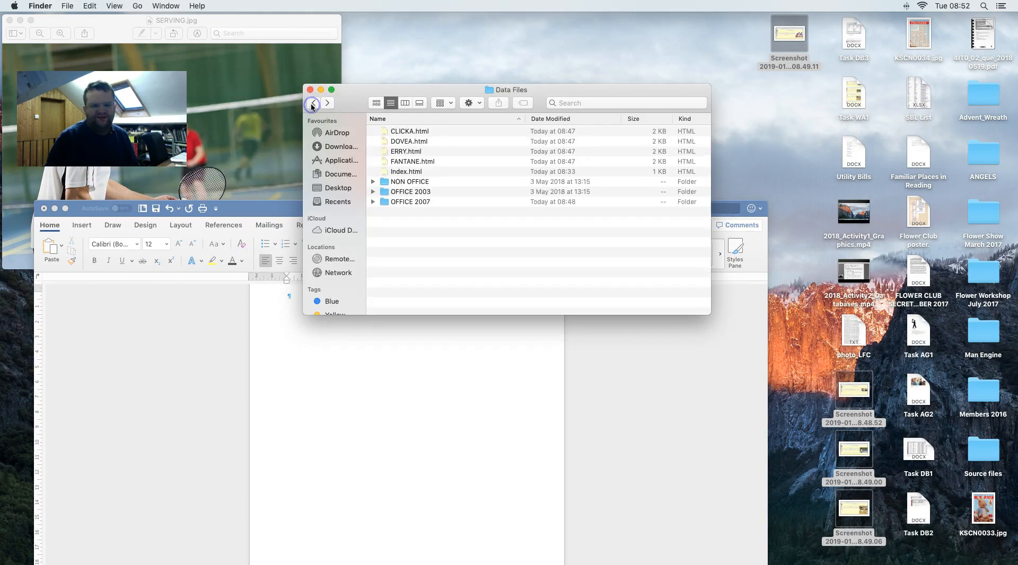
- Open CLICKA.html with KompoZer, dismiss the error, and open KompoZer's File menu
{"action": "right_click", "coordinate": [403, 132]}
{"action": "mouse_move", "coordinate": [473, 149]}
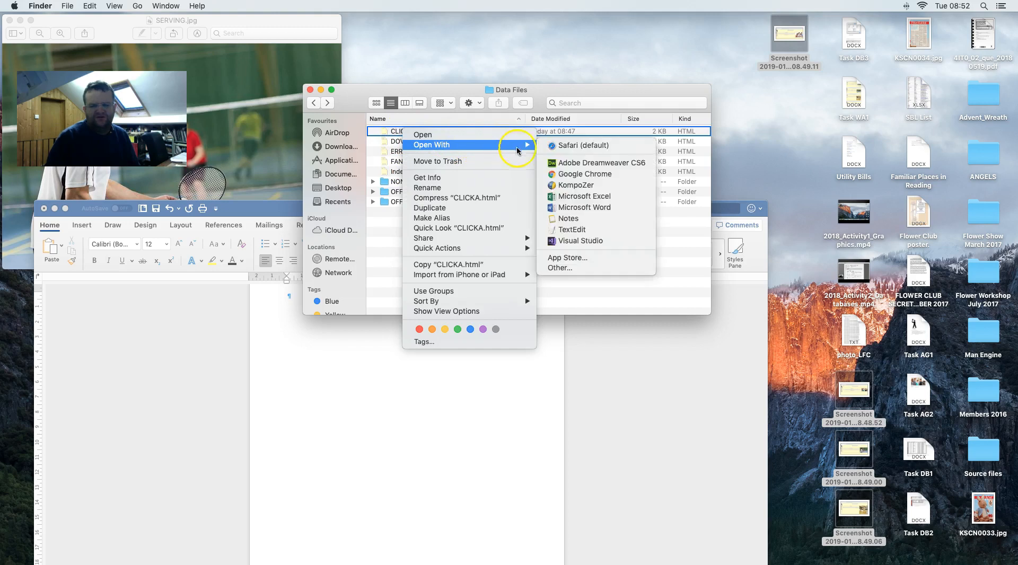
{"action": "left_click", "coordinate": [578, 185]}
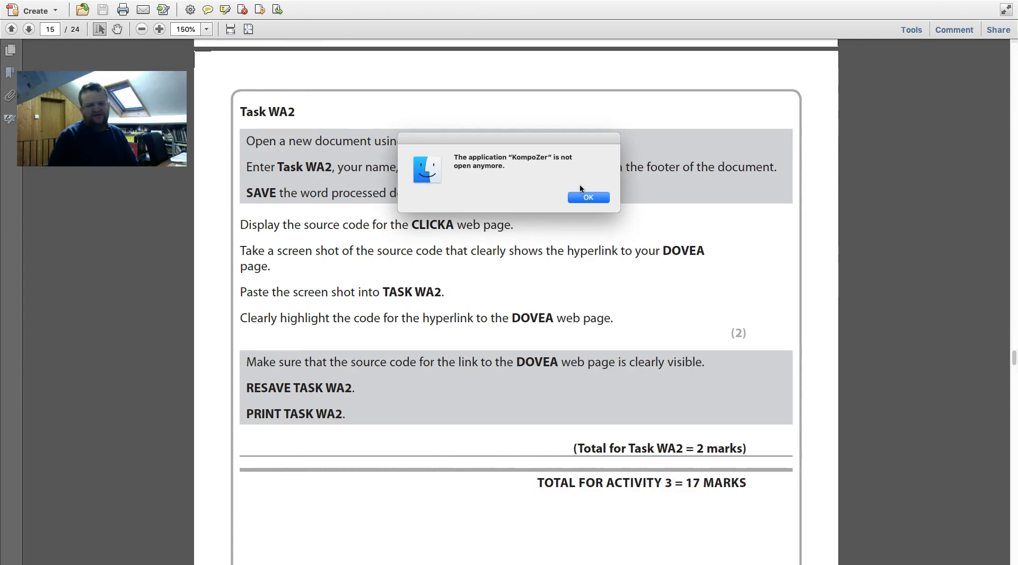
{"action": "left_click", "coordinate": [581, 194]}
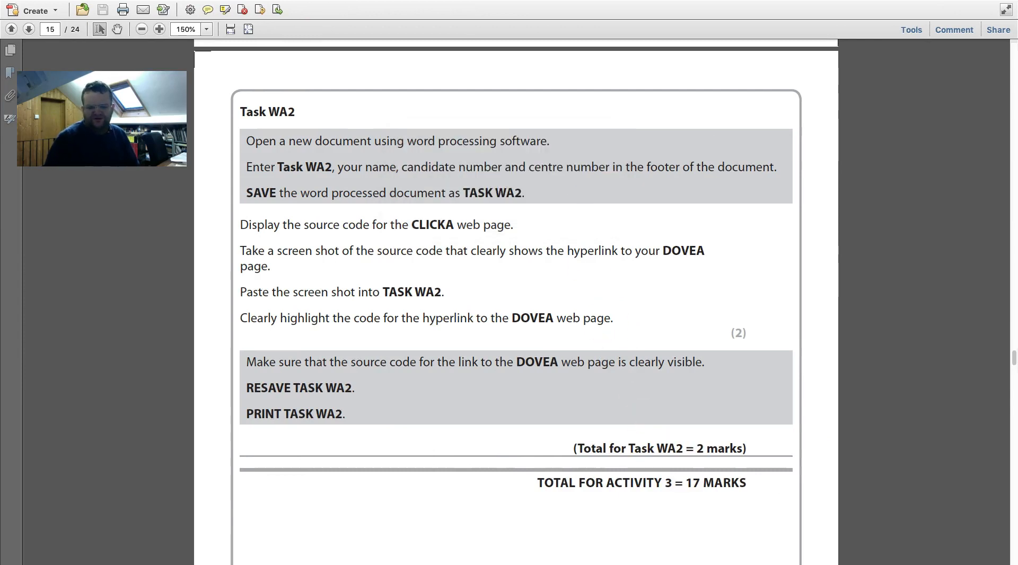
{"action": "mouse_move", "coordinate": [633, 555]}
{"action": "left_click", "coordinate": [730, 551]}
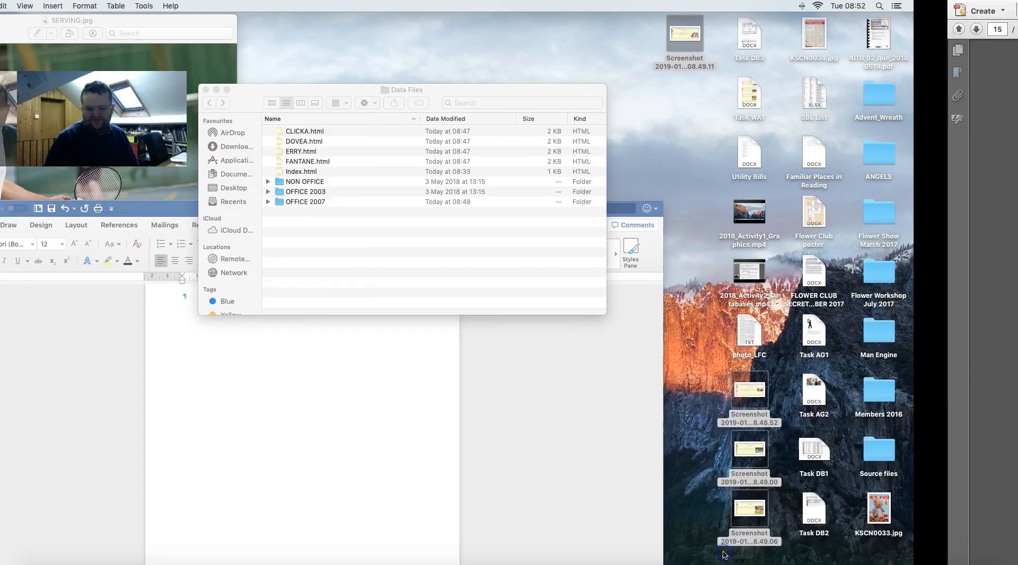
{"action": "left_click", "coordinate": [83, 6]}
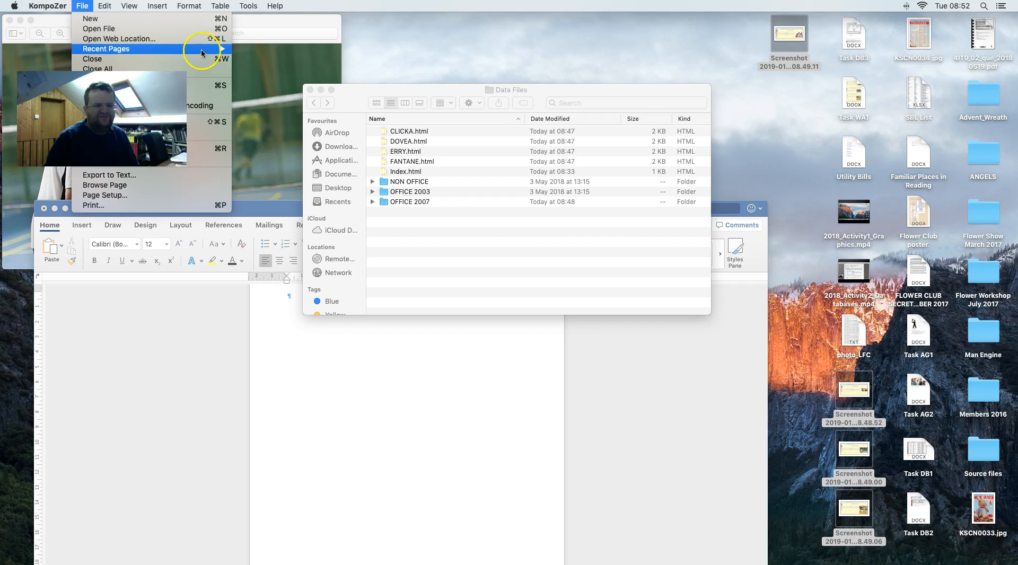
{"action": "left_click", "coordinate": [110, 28]}
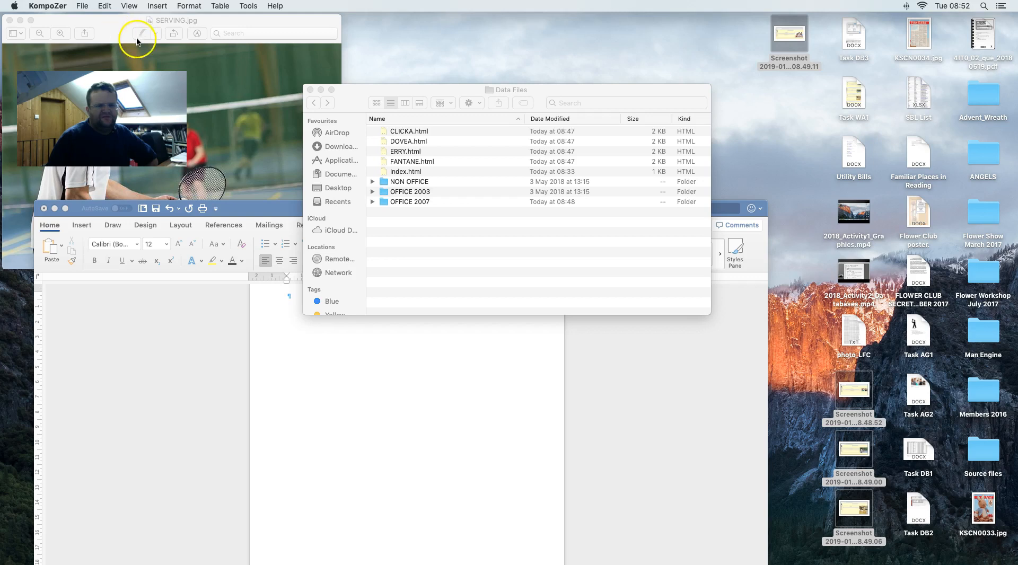
{"action": "left_click", "coordinate": [84, 6]}
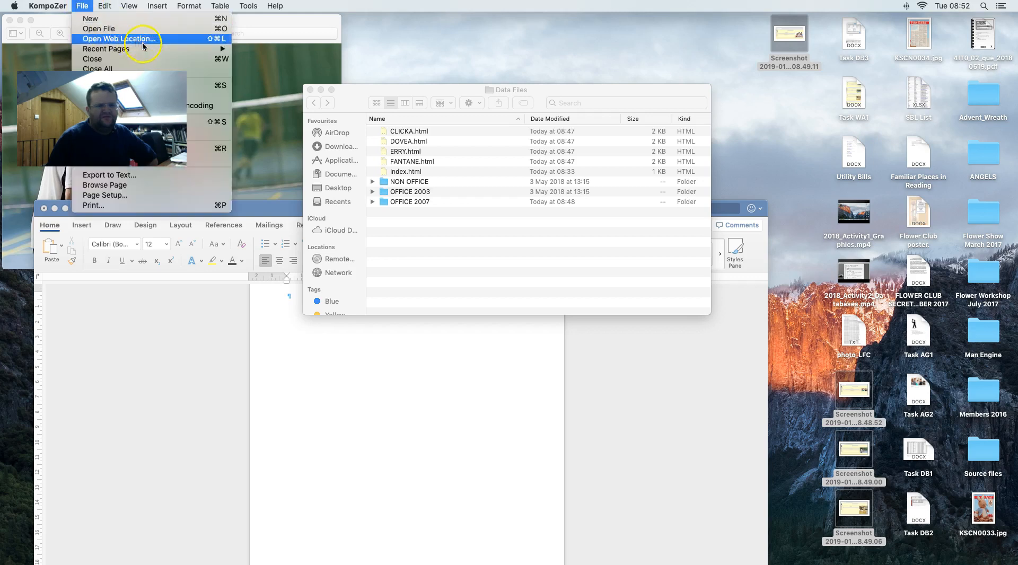
- Try quitting the unresponsive KompoZer from its Dock menu
{"action": "scroll", "coordinate": [708, 560], "scroll_direction": "up", "scroll_amount": 1}
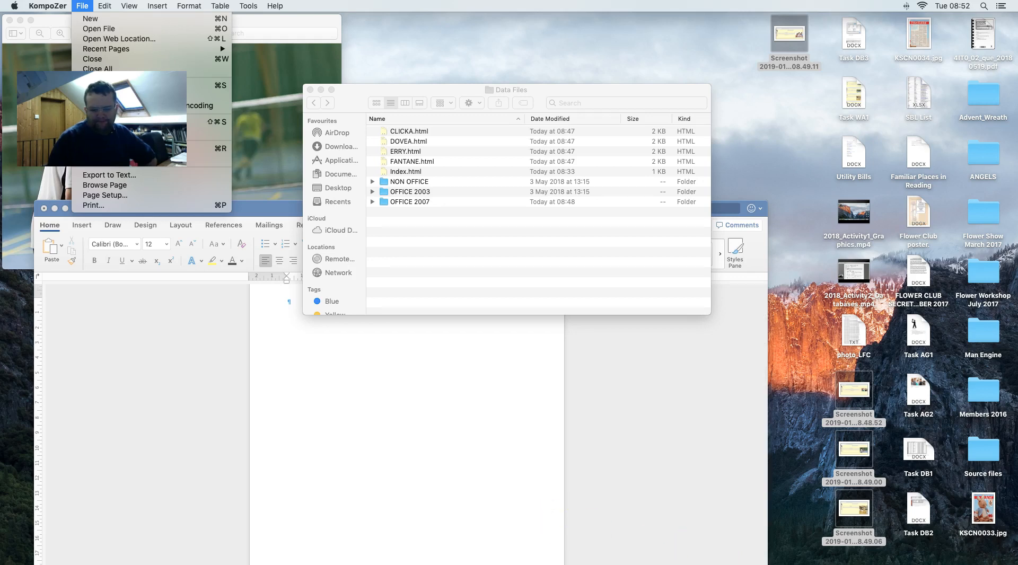
{"action": "left_click", "coordinate": [551, 509]}
{"action": "mouse_move", "coordinate": [603, 556]}
{"action": "left_click", "coordinate": [733, 551]}
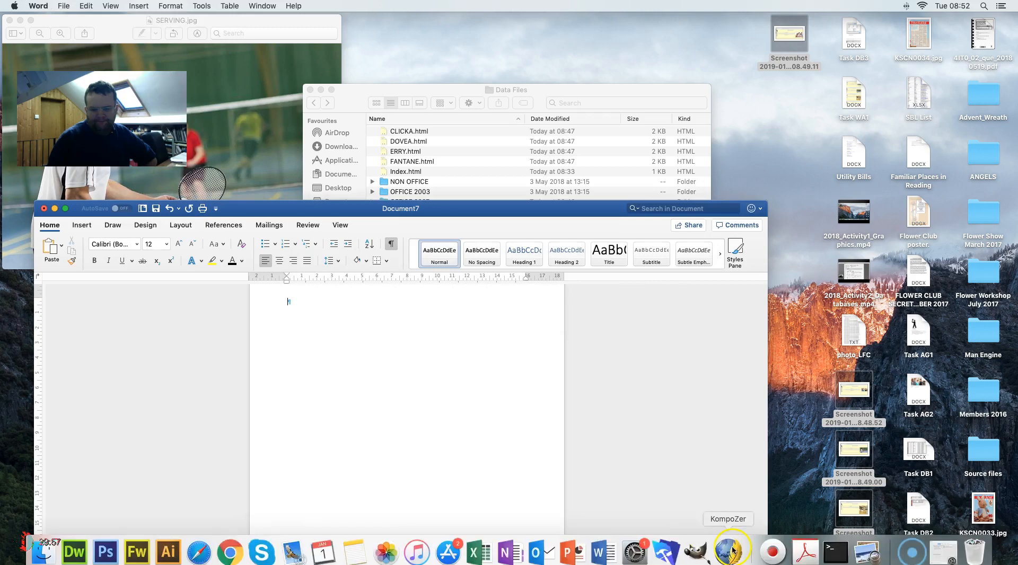
{"action": "left_click", "coordinate": [732, 516]}
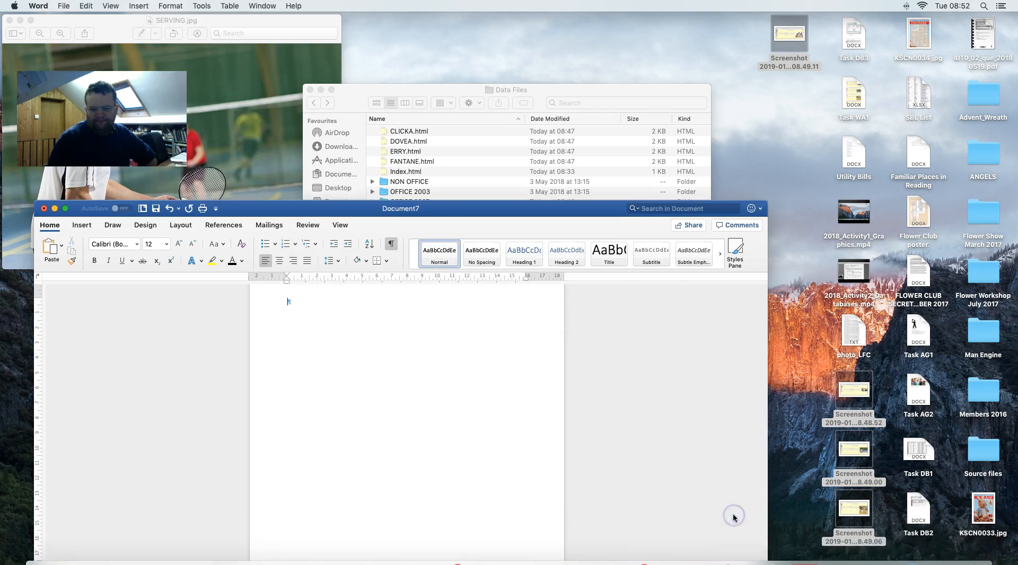
{"action": "mouse_move", "coordinate": [714, 563]}
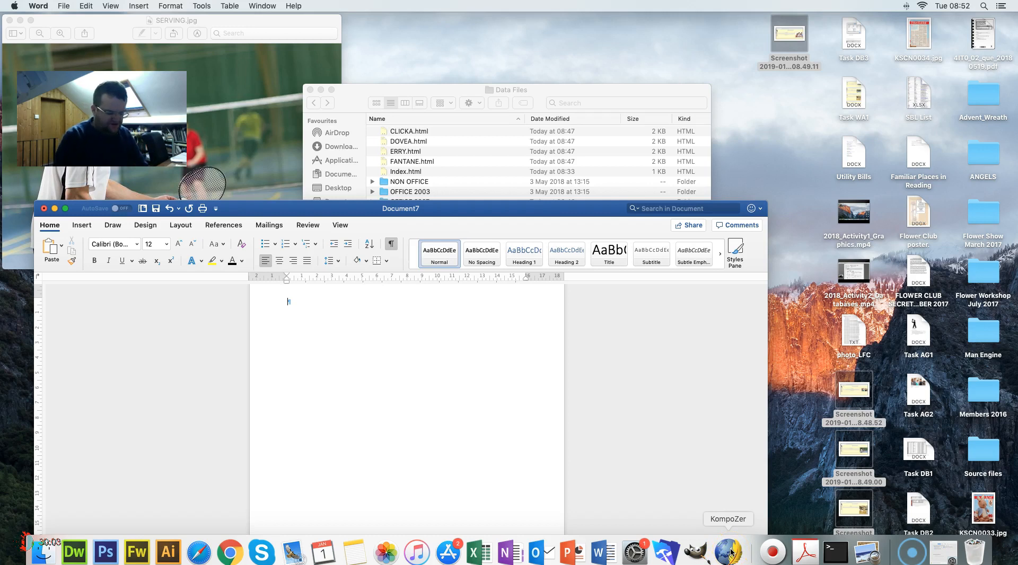
- Force-quit KompoZer via Force Quit Applications, then close that window
{"action": "key", "text": "super+alt+Escape"}
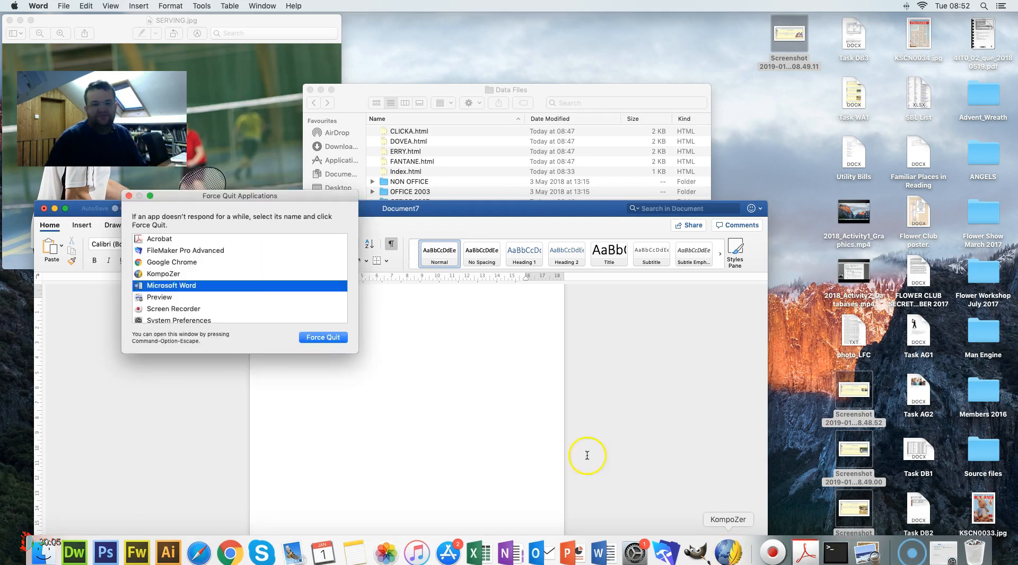
{"action": "left_click", "coordinate": [174, 274]}
{"action": "left_click", "coordinate": [306, 336]}
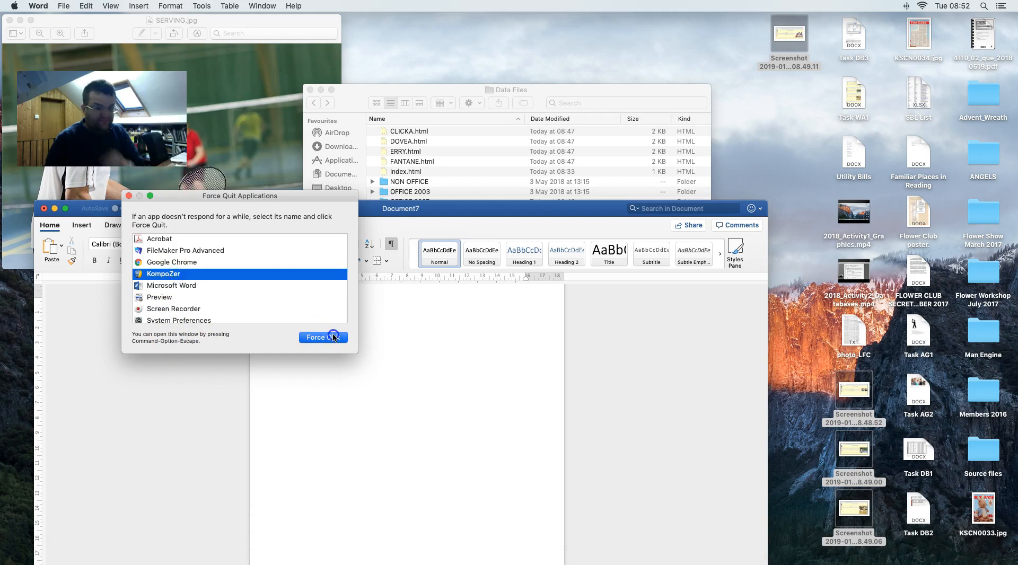
{"action": "left_click", "coordinate": [316, 248]}
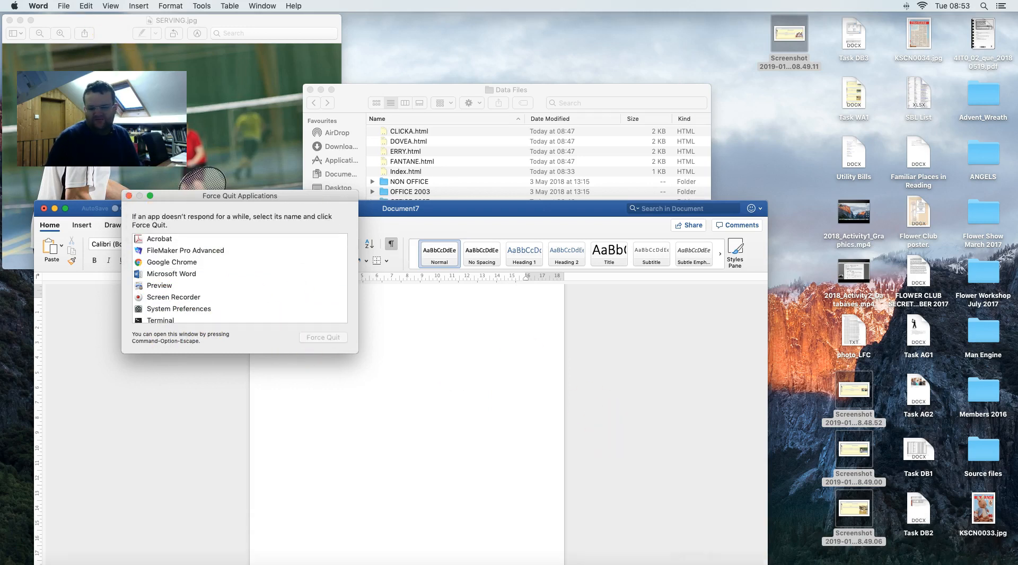
{"action": "left_click", "coordinate": [726, 549]}
{"action": "left_click", "coordinate": [562, 452]}
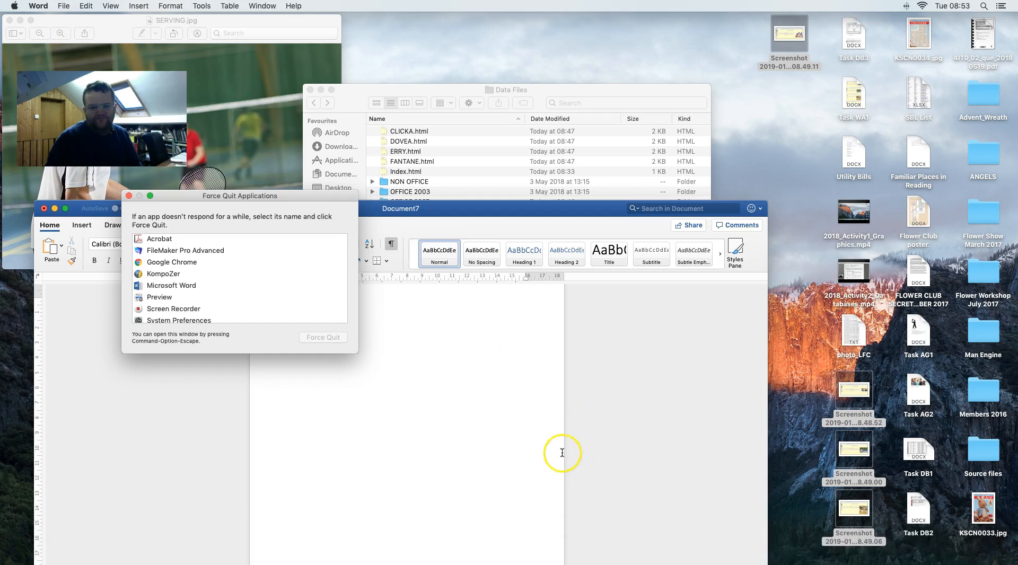
{"action": "left_click", "coordinate": [129, 197]}
{"action": "left_click", "coordinate": [521, 405]}
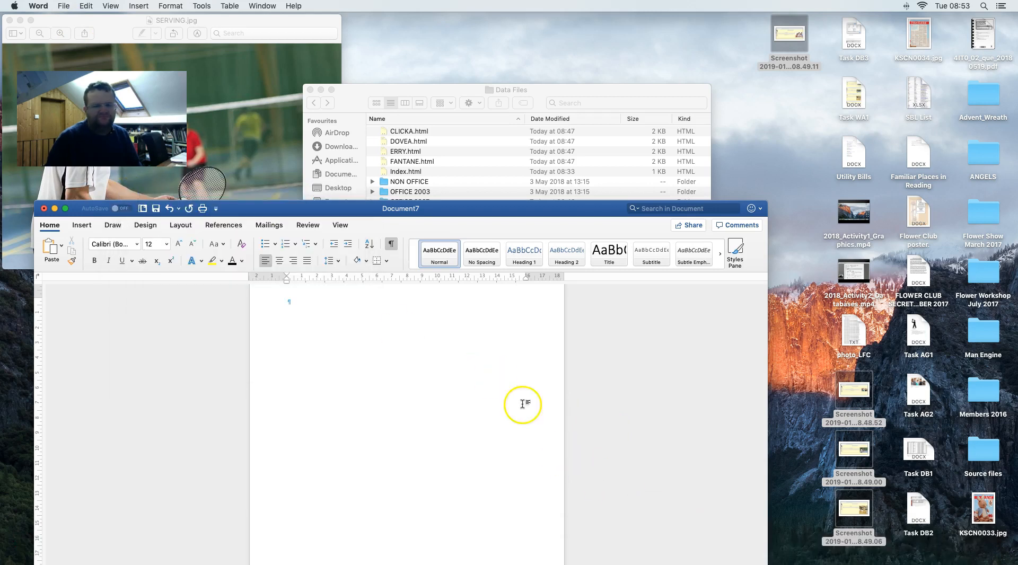
- Relaunch KompoZer, reopen Clicka Colts from Recent Pages, and show its HTML source
{"action": "left_click", "coordinate": [728, 551]}
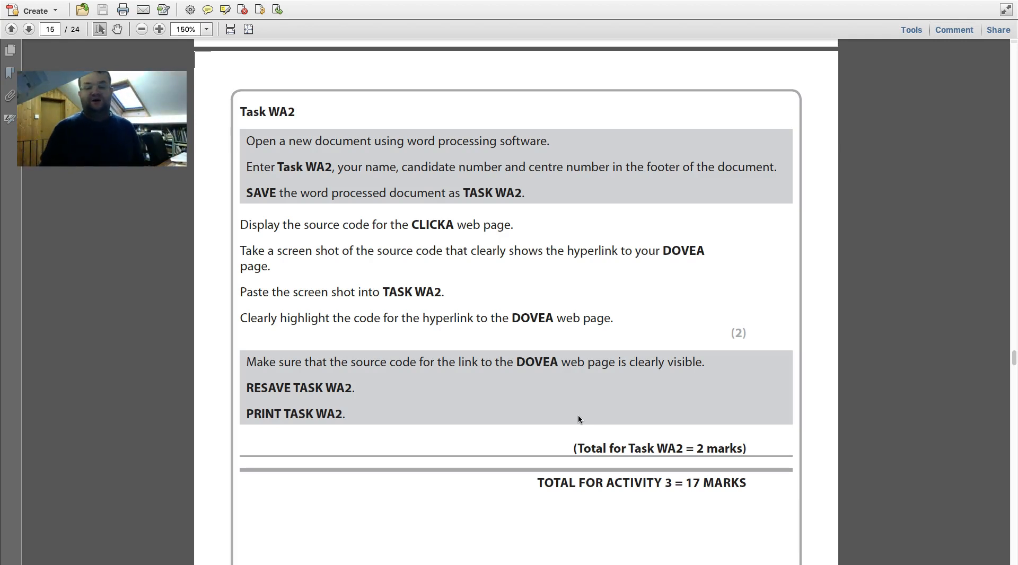
{"action": "key", "text": "ctrl+Left"}
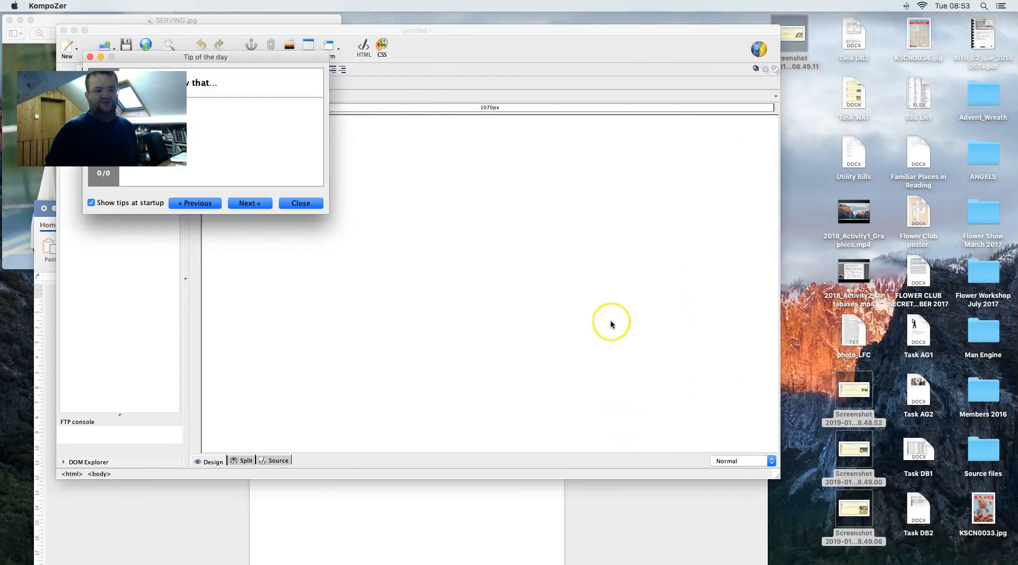
{"action": "left_click", "coordinate": [300, 204]}
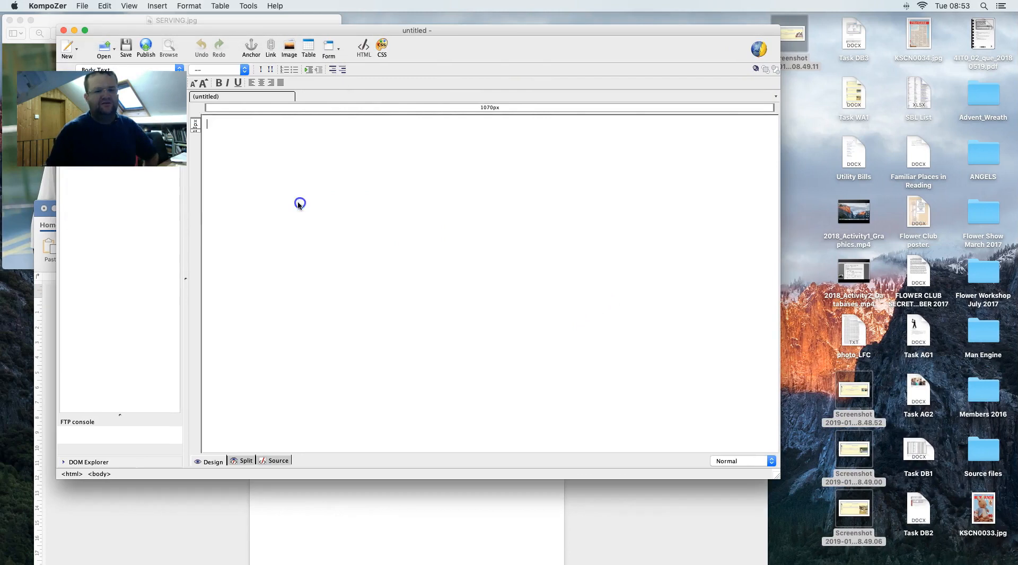
{"action": "left_click", "coordinate": [82, 5]}
{"action": "mouse_move", "coordinate": [120, 49]}
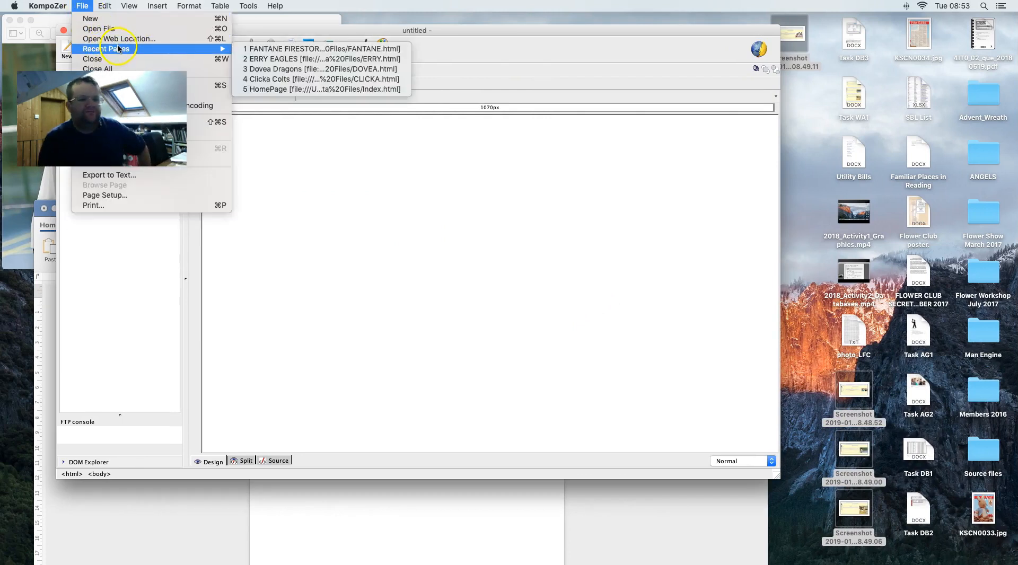
{"action": "left_click", "coordinate": [325, 79]}
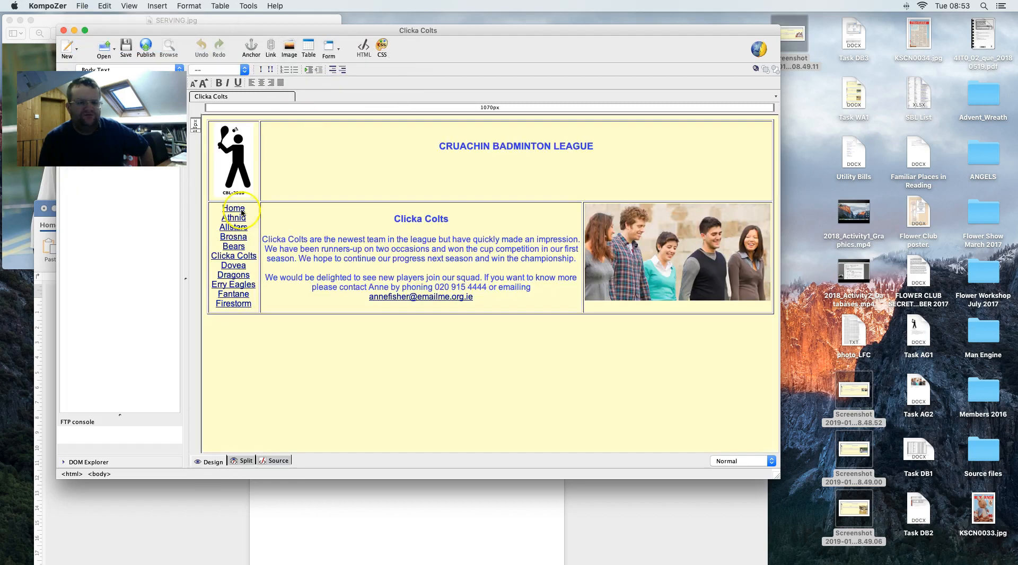
{"action": "left_click", "coordinate": [276, 461]}
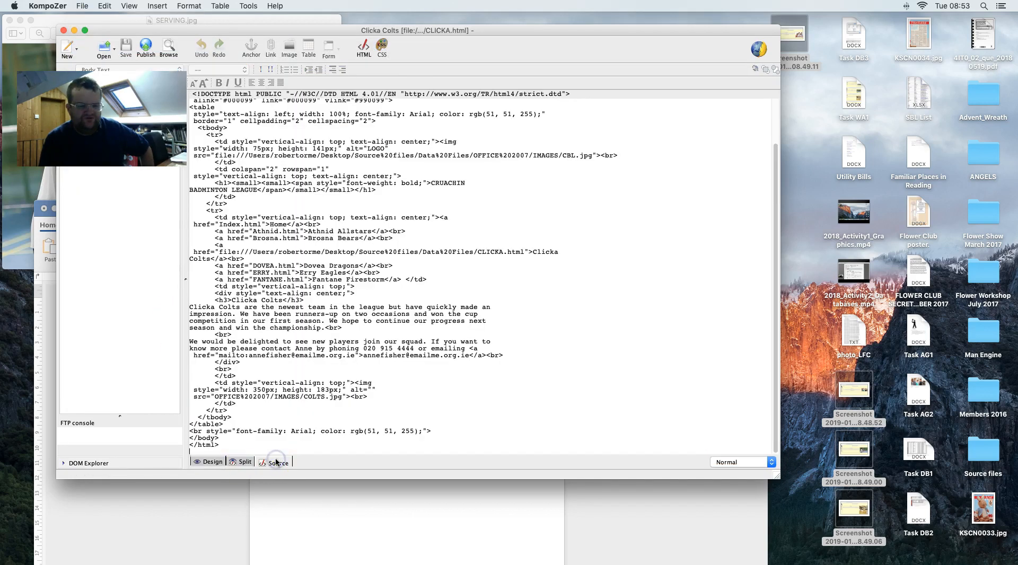
- Highlight the <a href="DOVEA.html"> link line in the CLICKA source
{"action": "left_click", "coordinate": [239, 462]}
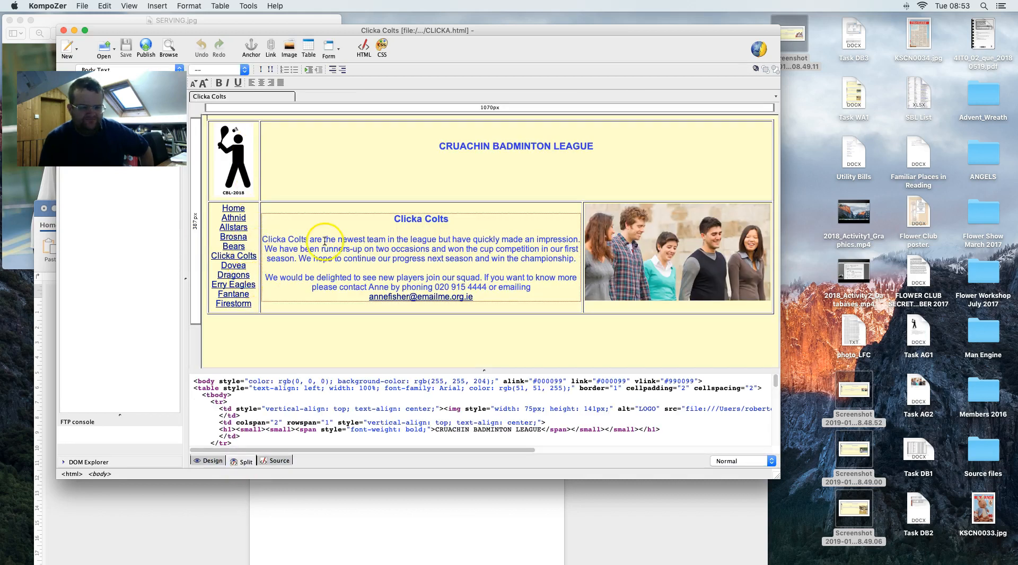
{"action": "key", "text": "ctrl+Right"}
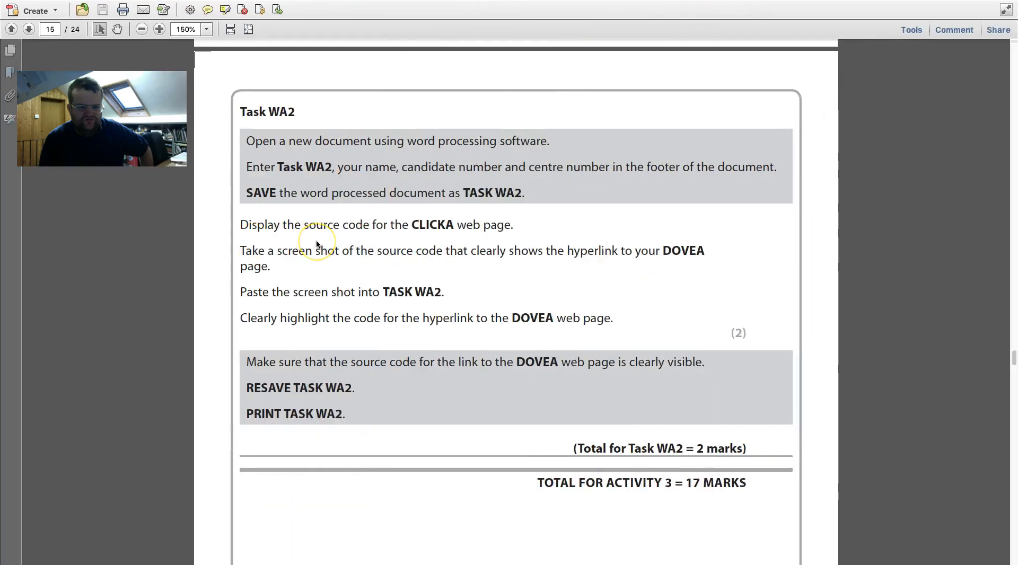
{"action": "key", "text": "ctrl+Left"}
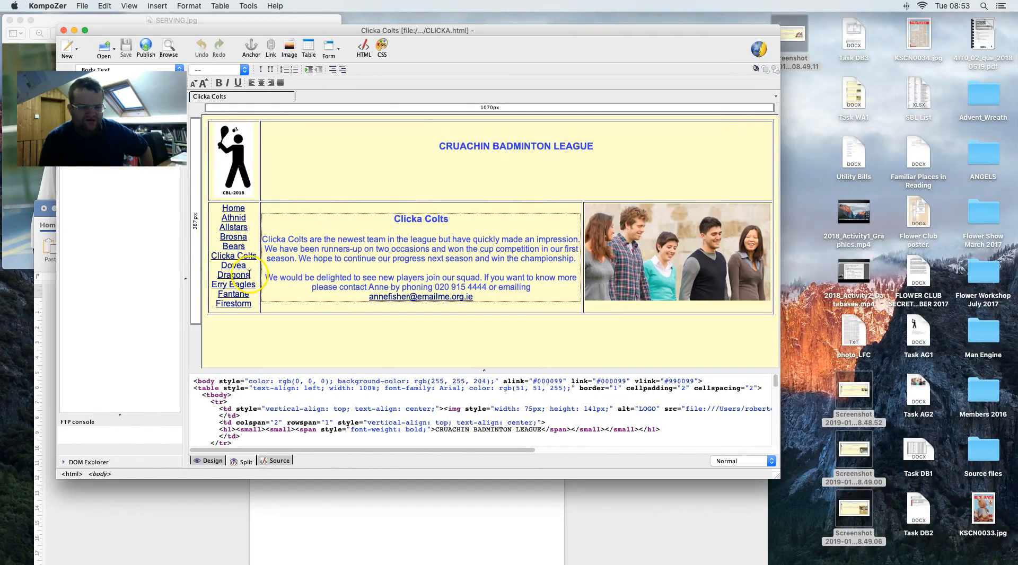
{"action": "left_click_drag", "start_coordinate": [241, 274], "coordinate": [250, 275]}
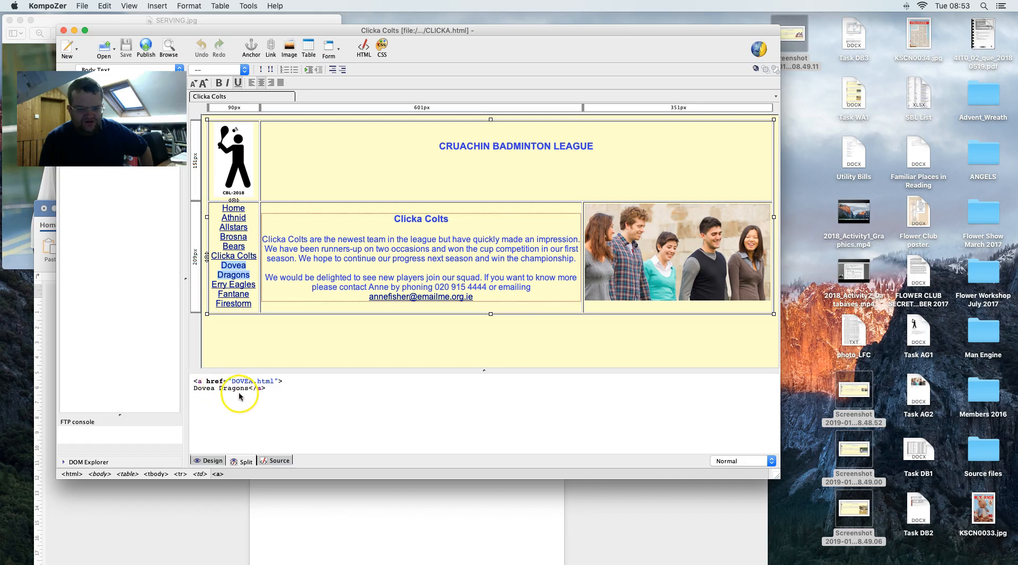
{"action": "left_click", "coordinate": [274, 391]}
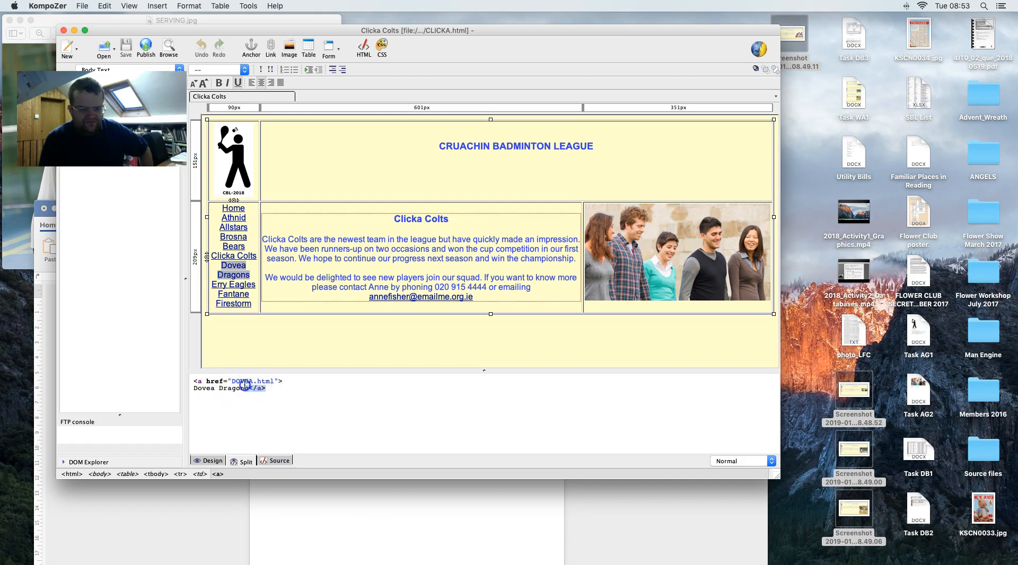
{"action": "left_click_drag", "start_coordinate": [245, 385], "coordinate": [195, 383]}
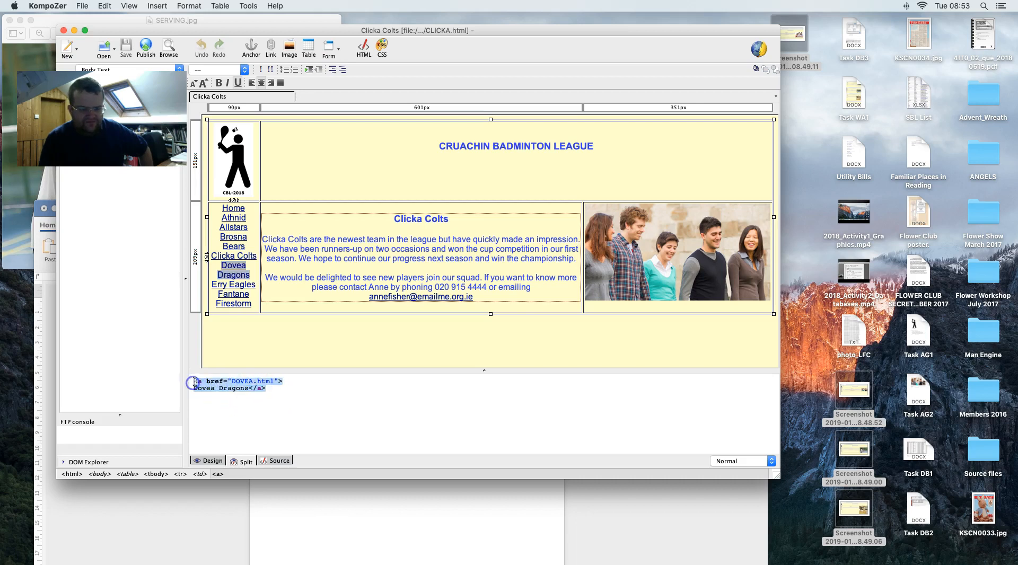
{"action": "left_click", "coordinate": [275, 461]}
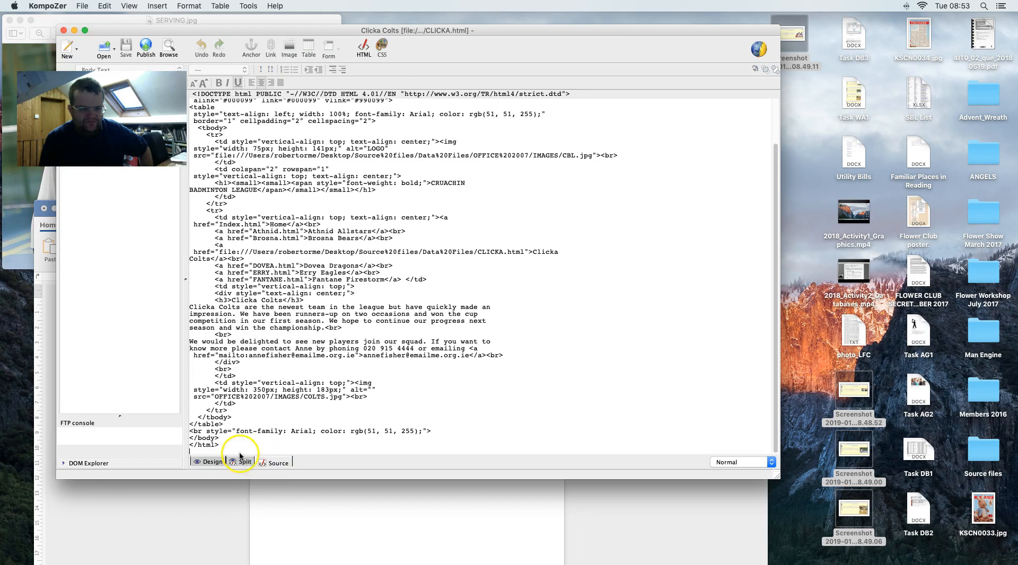
{"action": "left_click_drag", "start_coordinate": [214, 267], "coordinate": [396, 266]}
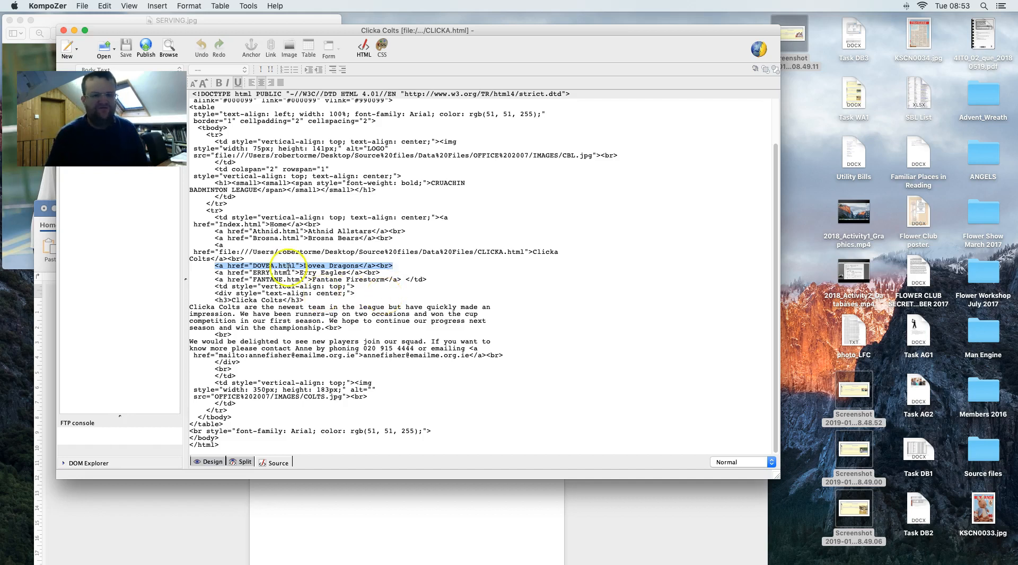
- Screenshot the code around the DOVEA link and drop it into Document7
{"action": "key", "text": "super+shift+4"}
{"action": "left_click_drag", "start_coordinate": [180, 235], "coordinate": [438, 290]}
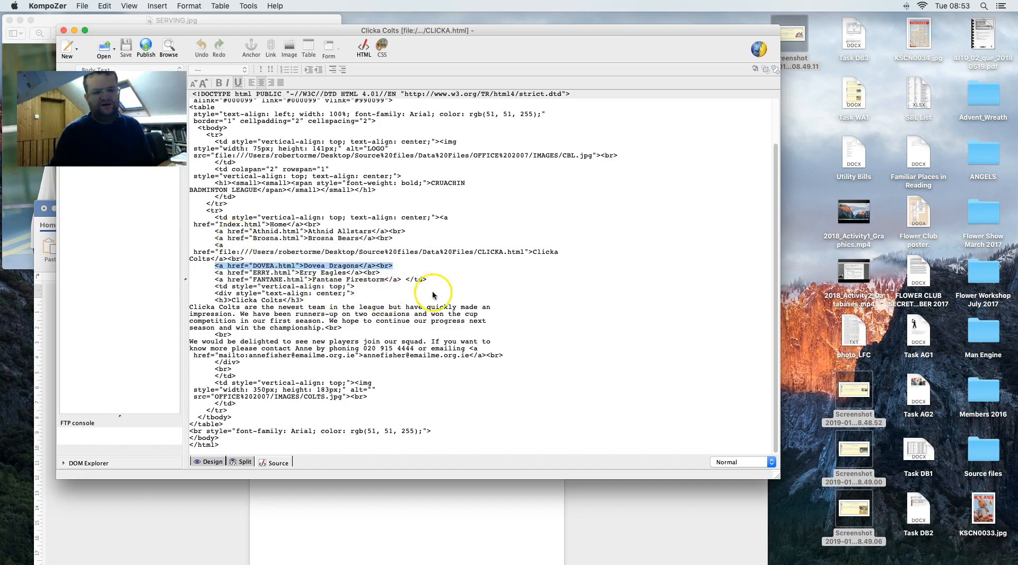
{"action": "left_click", "coordinate": [462, 496]}
{"action": "left_click_drag", "start_coordinate": [976, 552], "coordinate": [324, 380]}
{"action": "mouse_move", "coordinate": [223, 208]}
{"action": "left_mouse_down"}
{"action": "mouse_move", "coordinate": [382, 136]}
{"action": "mouse_move", "coordinate": [382, 63]}
{"action": "left_mouse_up"}
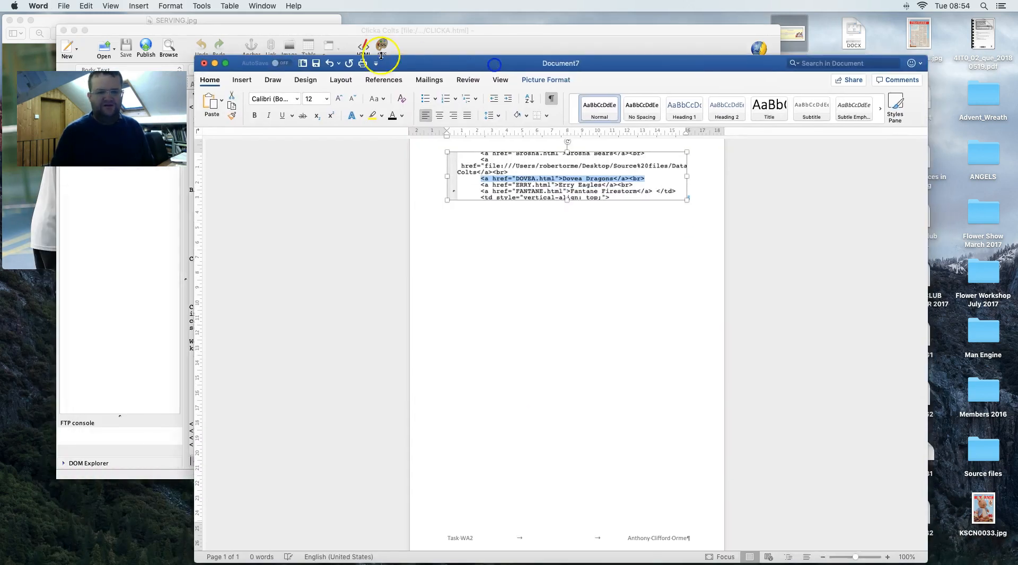
- Draw a no-fill callout below the code picture, pointing at the DOVEA line
{"action": "left_click", "coordinate": [249, 79]}
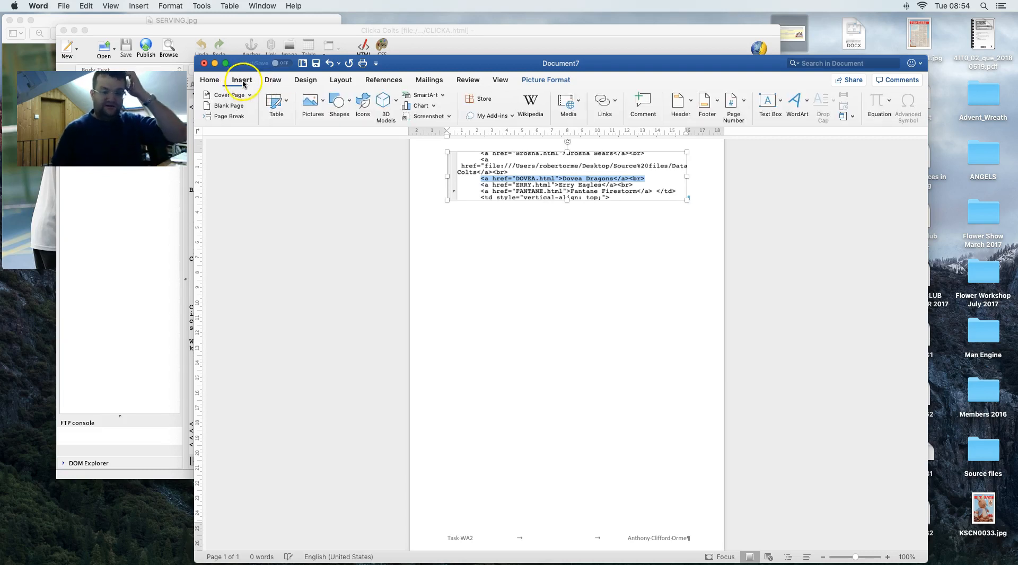
{"action": "left_click", "coordinate": [335, 101]}
{"action": "left_click", "coordinate": [337, 135]}
{"action": "left_click_drag", "start_coordinate": [526, 230], "coordinate": [637, 283]}
{"action": "left_click_drag", "start_coordinate": [486, 288], "coordinate": [522, 182]}
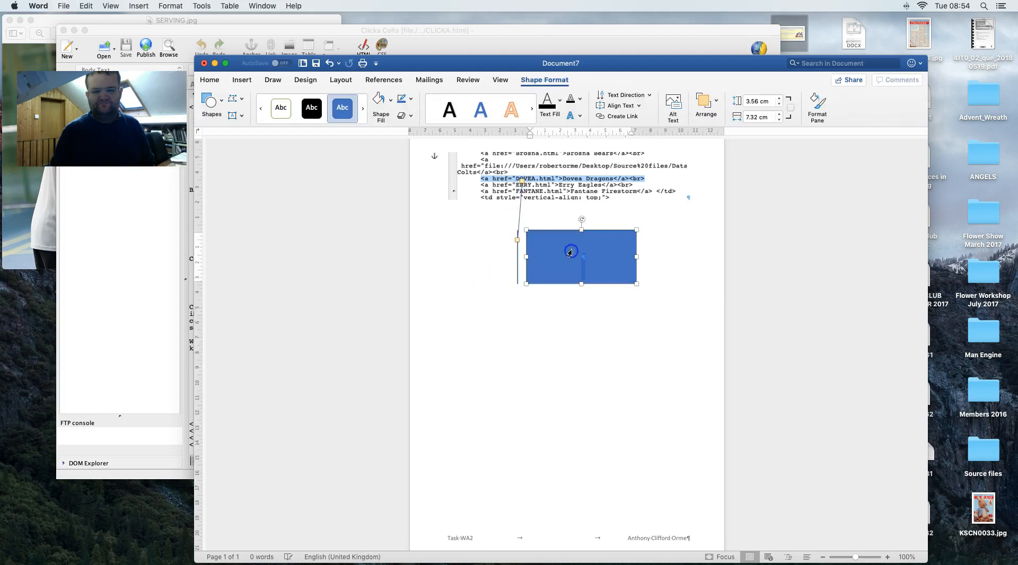
{"action": "left_click", "coordinate": [378, 100]}
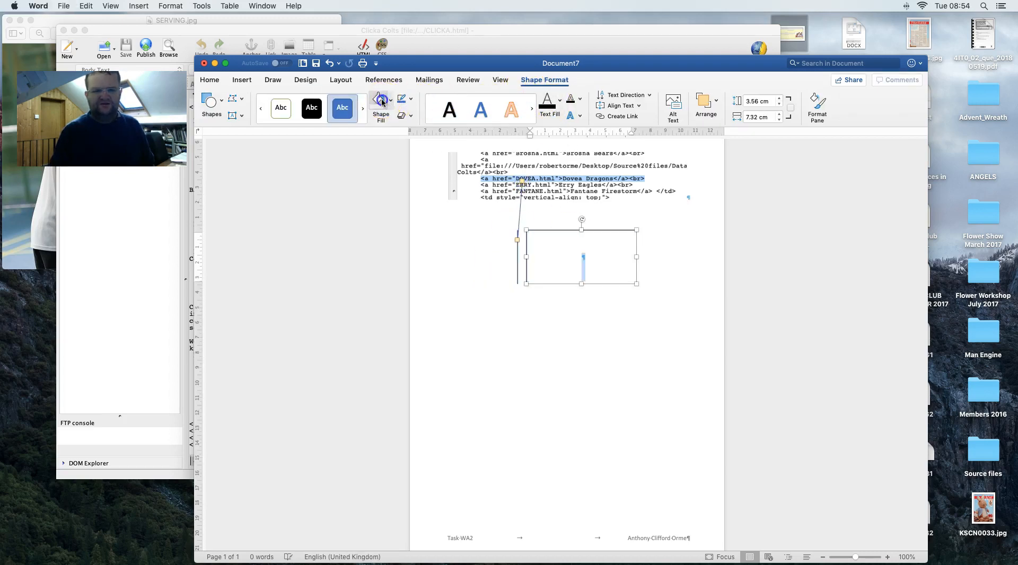
- Label the callout 'Hyperlink to DOVEA webpage' in black text
{"action": "double_click", "coordinate": [234, 77]}
{"action": "double_click", "coordinate": [214, 81]}
{"action": "left_click", "coordinate": [210, 79]}
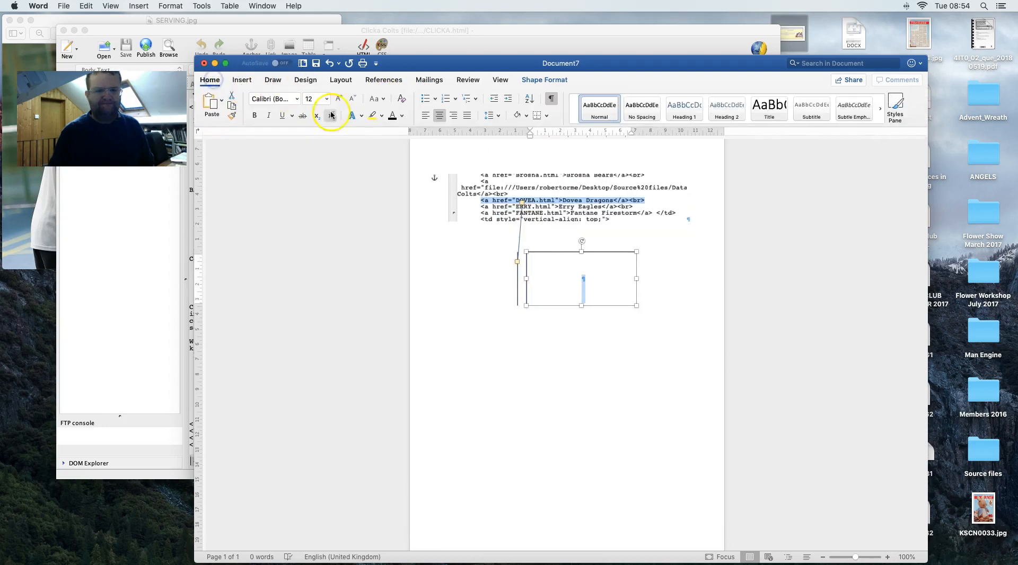
{"action": "left_click", "coordinate": [402, 116]}
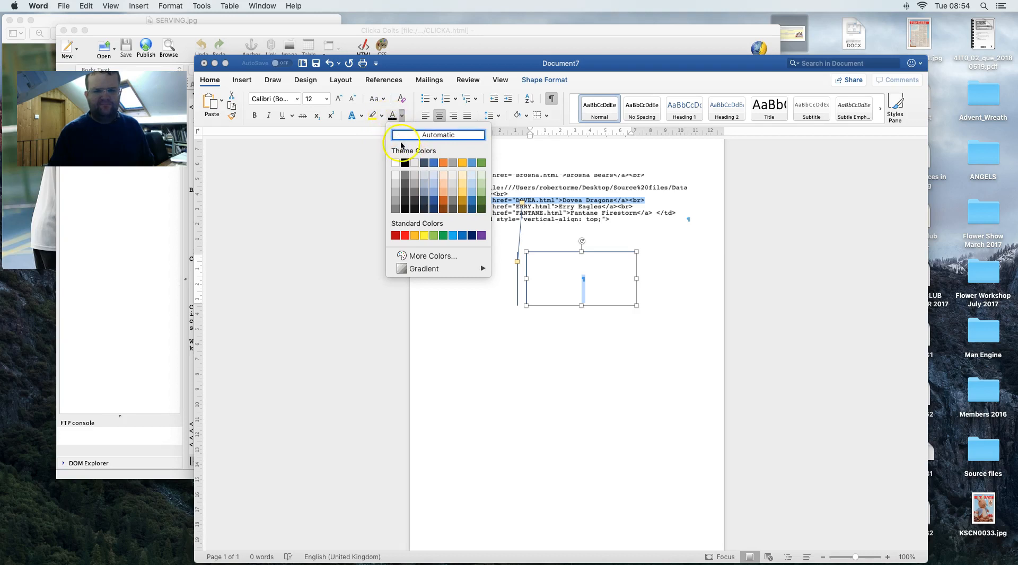
{"action": "left_click", "coordinate": [405, 161]}
{"action": "left_click", "coordinate": [594, 283]}
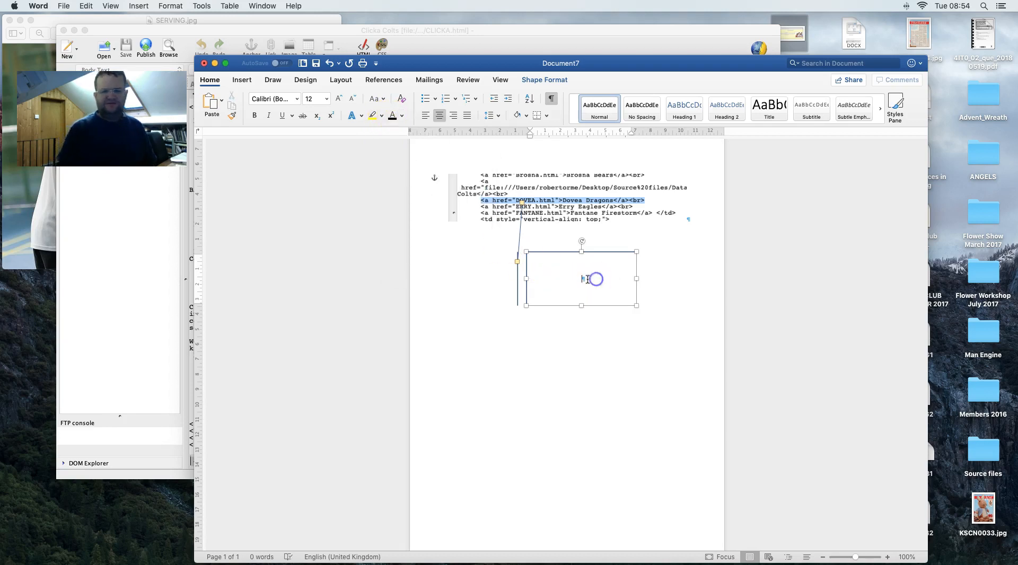
{"action": "type", "text": "Hy"}
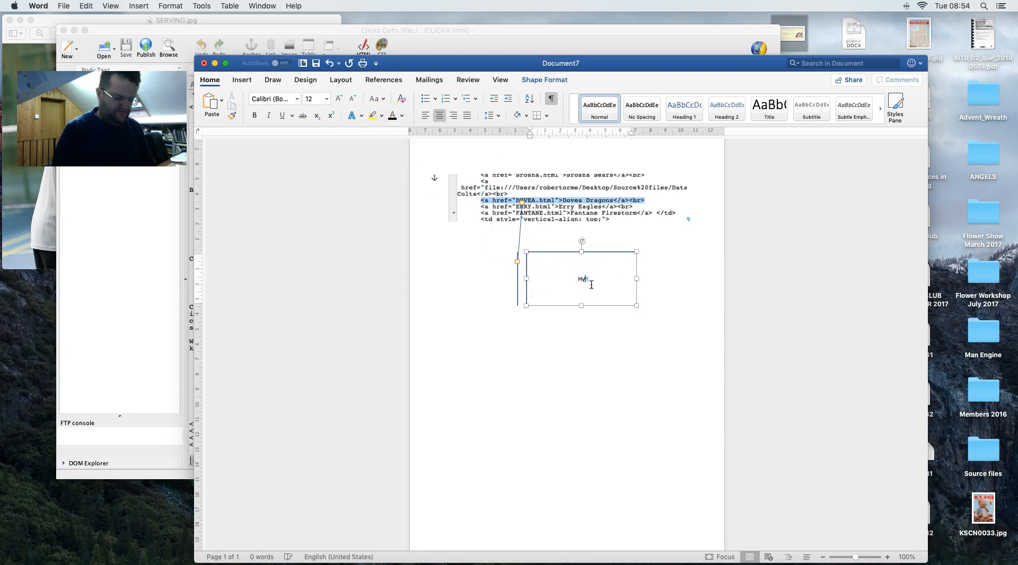
{"action": "type", "text": "oper"}
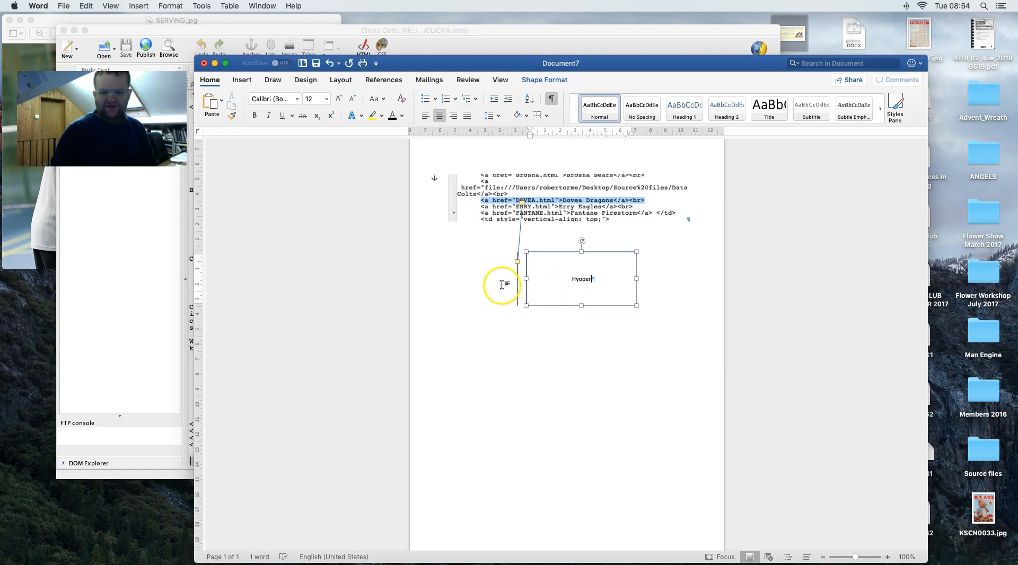
{"action": "key", "text": "ctrl+Right"}
{"action": "key", "text": "ctrl+Left"}
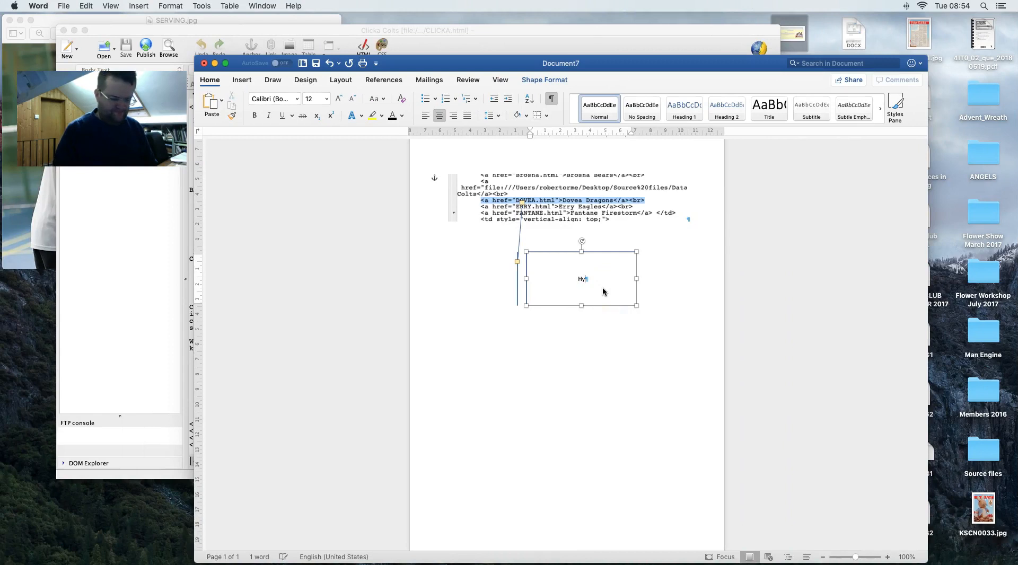
{"action": "type", "text": "link to "}
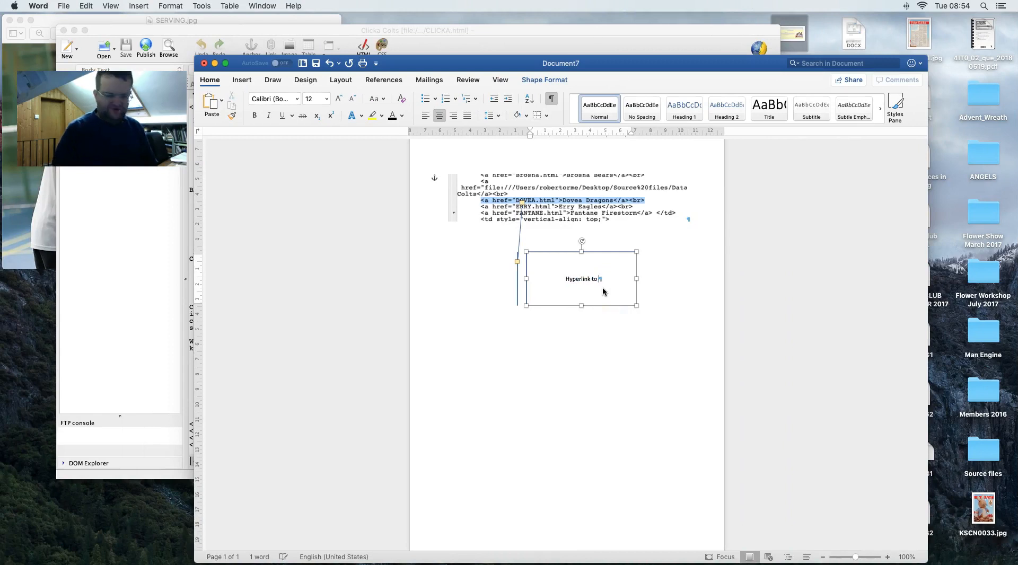
{"action": "type", "text": "DOVEA webpage"}
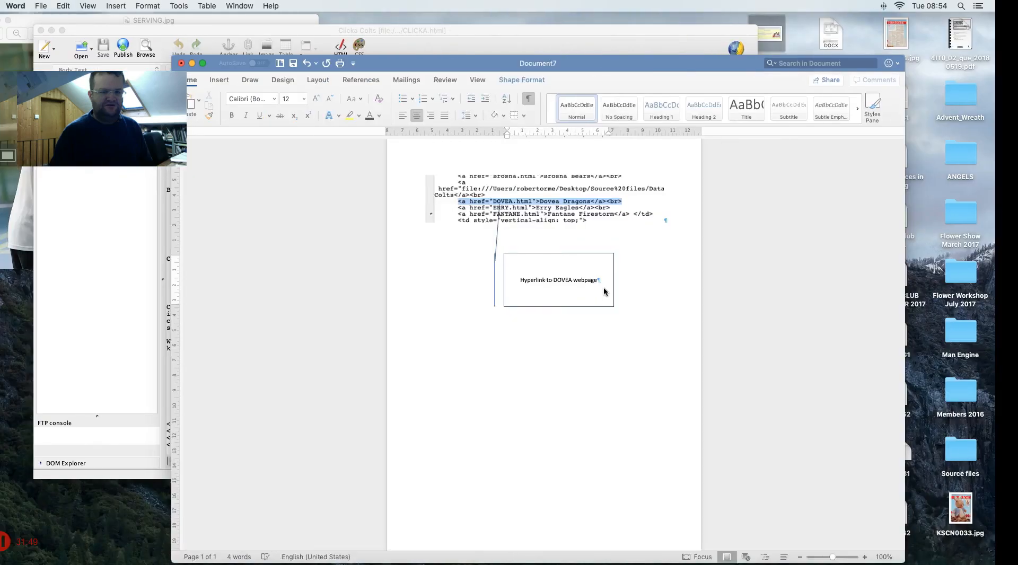
{"action": "key", "text": "super+s"}
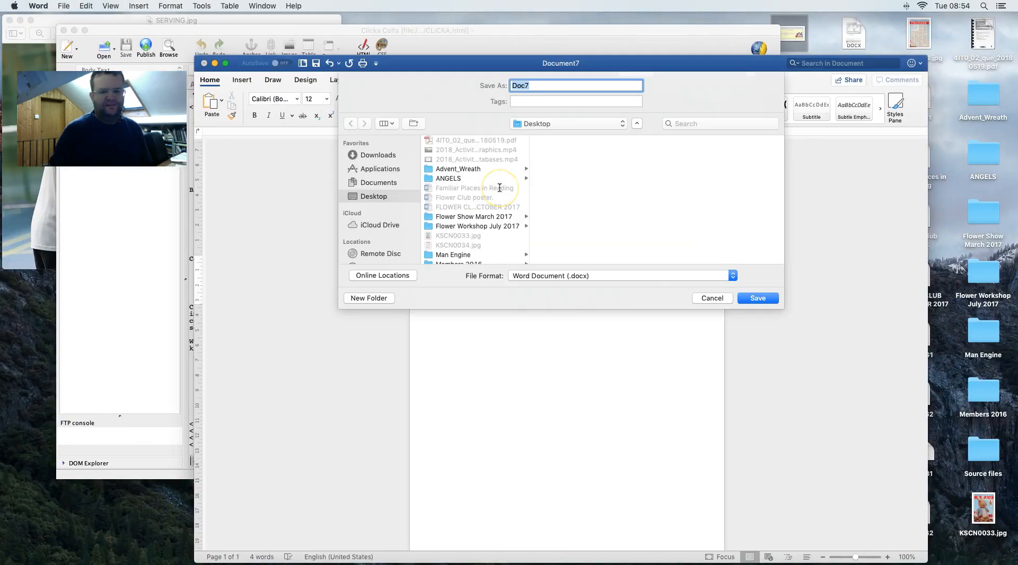
- Save the document as Task WA2, fixing the mistyped TaskDB2 name, then return to KompoZer
{"action": "type", "text": "TaskDB"}
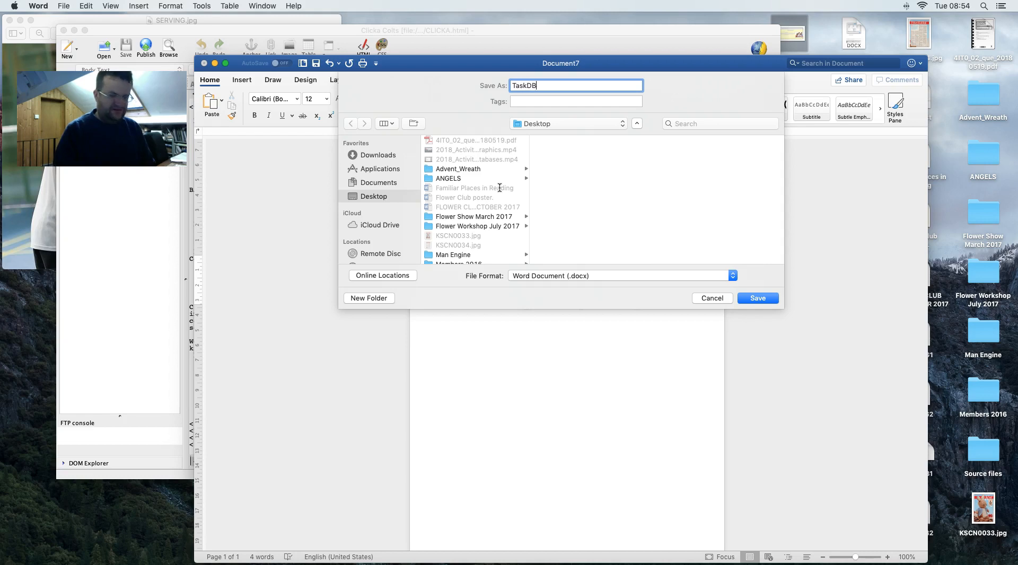
{"action": "type", "text": "2"}
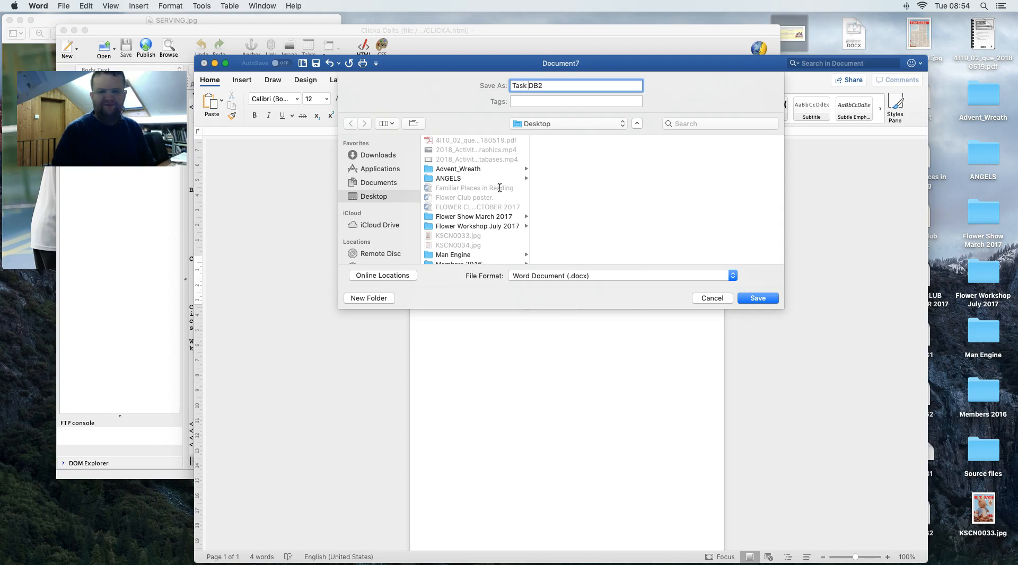
{"action": "key", "text": "Return"}
{"action": "left_click", "coordinate": [586, 136]}
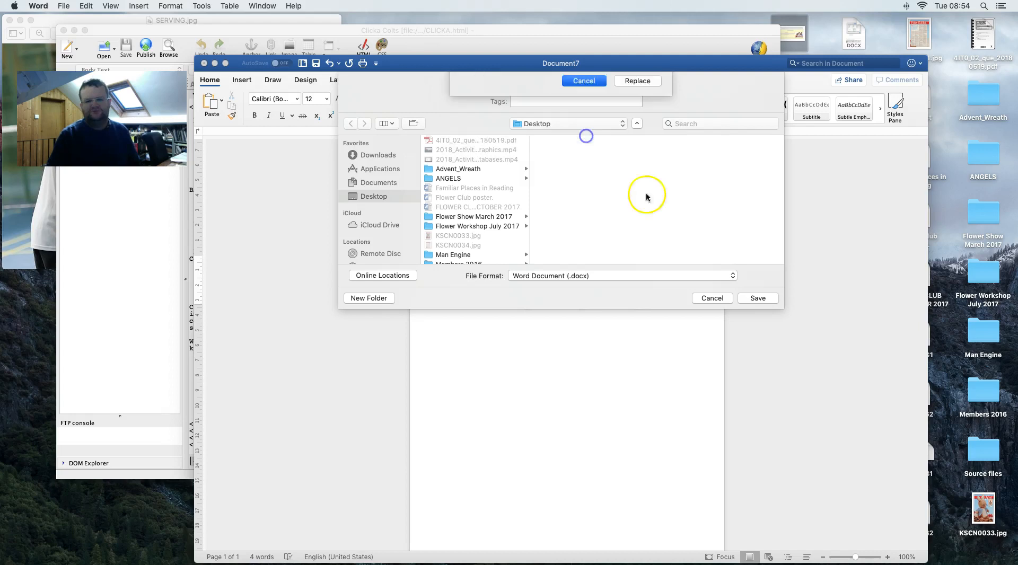
{"action": "key", "text": "ctrl+Right"}
{"action": "key", "text": "ctrl+Left"}
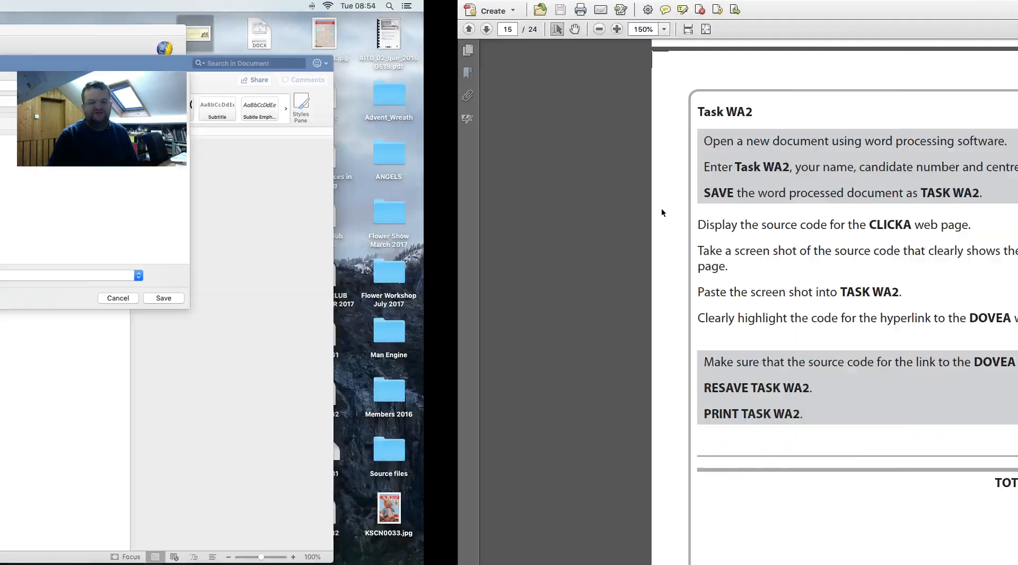
{"action": "left_click", "coordinate": [537, 86]}
{"action": "key", "text": "BackSpace"}
{"action": "key", "text": "Return"}
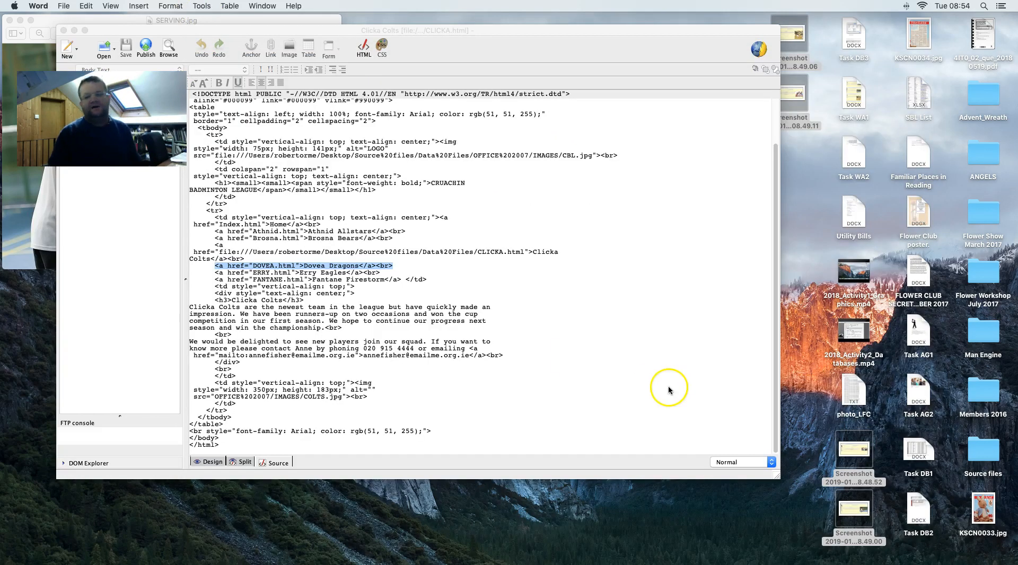
{"action": "key", "text": "super+Tab"}
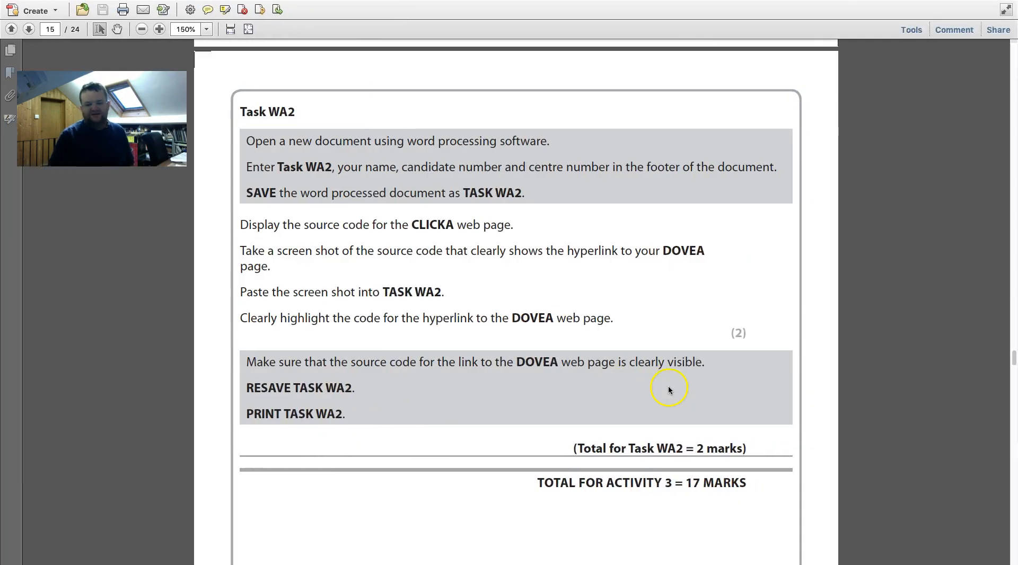
{"action": "key", "text": "super+Tab"}
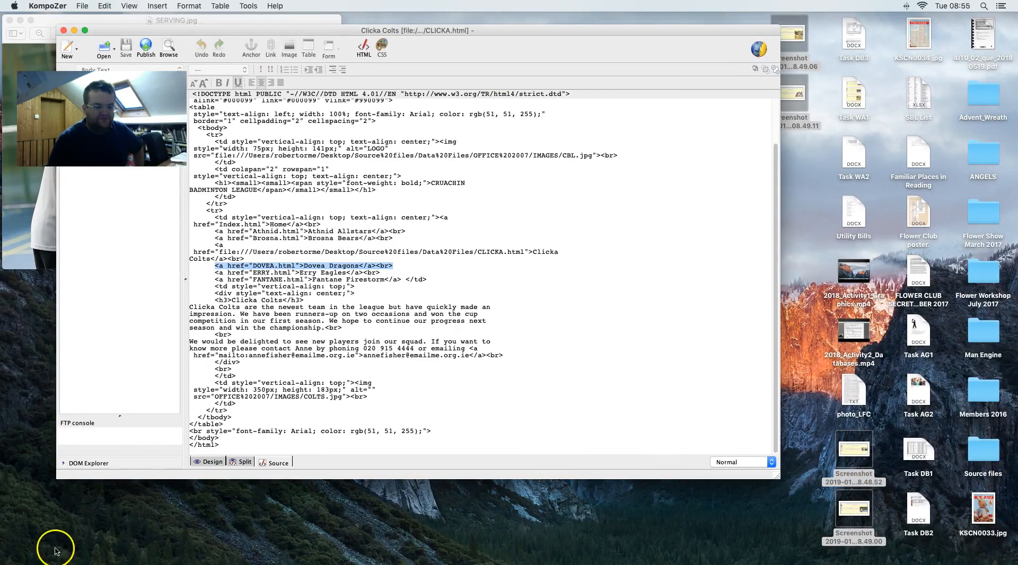